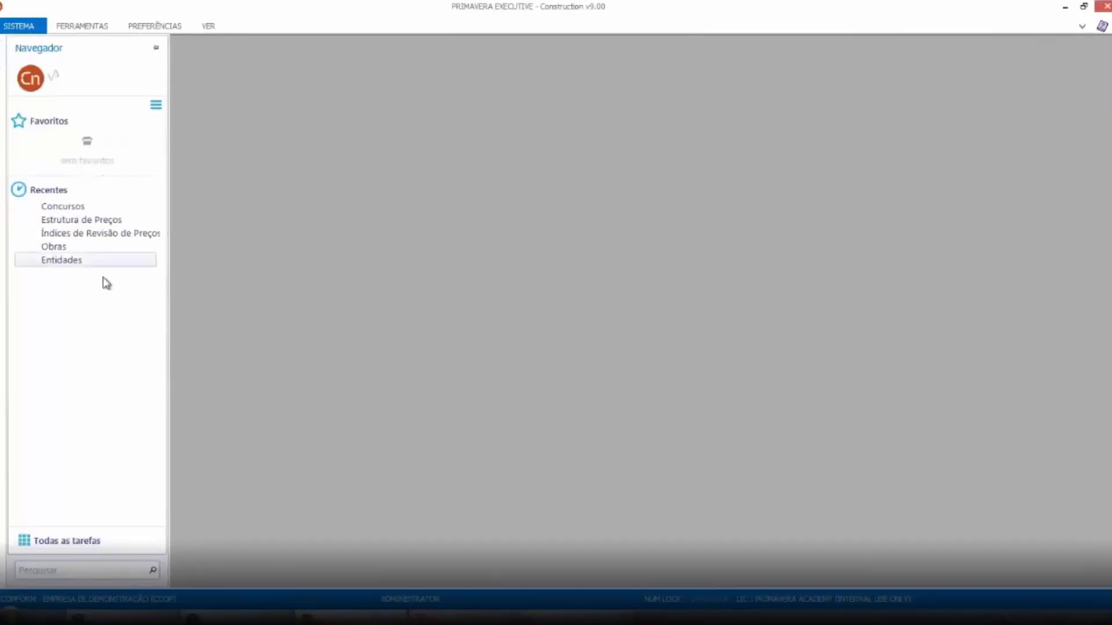
Open the Concursos list from the Processamento tasks and maximize its window.
click(96, 546)
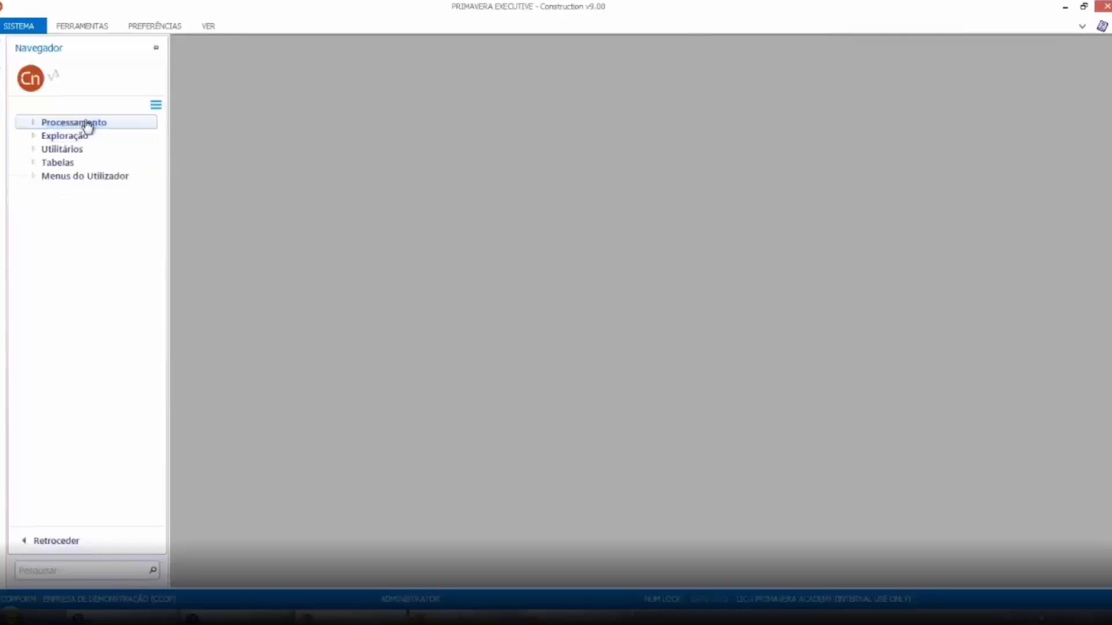
click(87, 123)
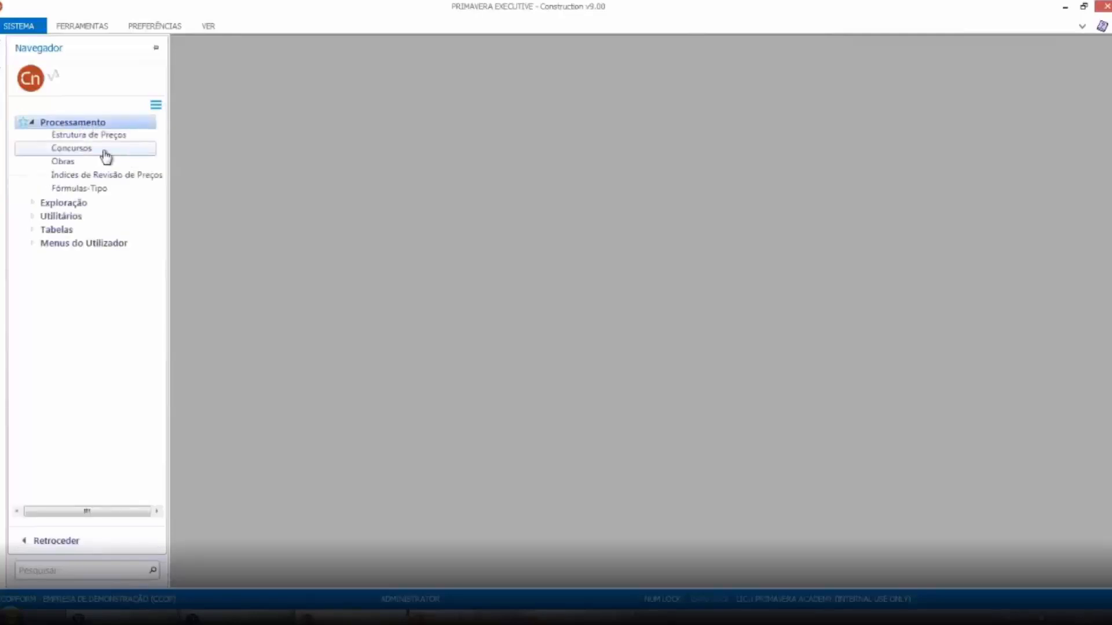
click(64, 150)
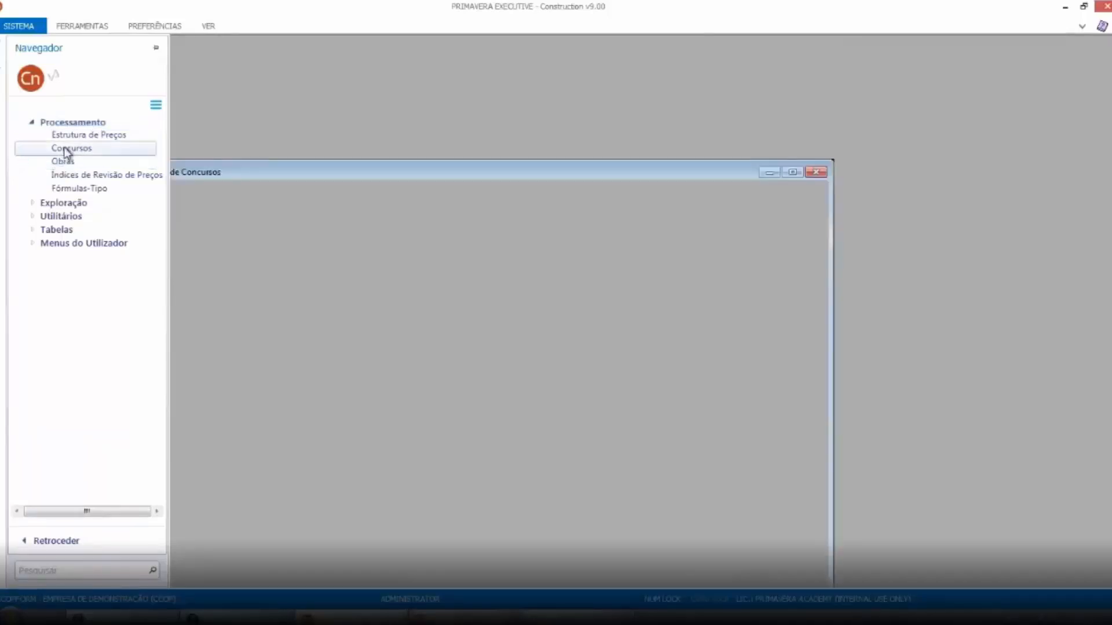
double_click(450, 172)
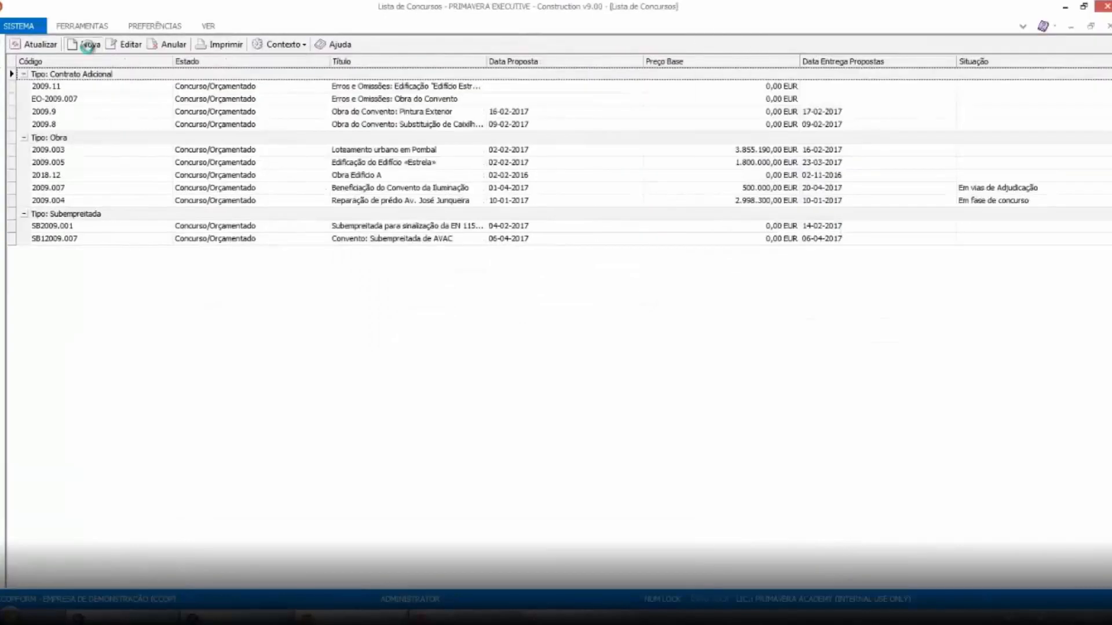
Create and save a new tender with the description "Obra ABC" and type Obra.
click(88, 44)
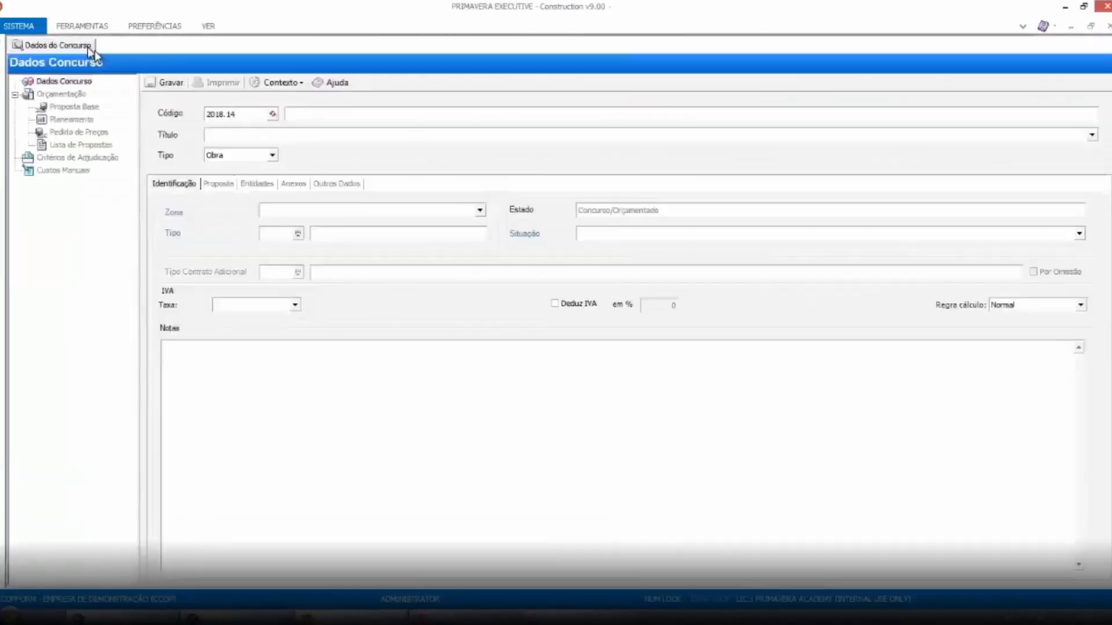
click(318, 113)
text(Obra ABC)
key(Tab)
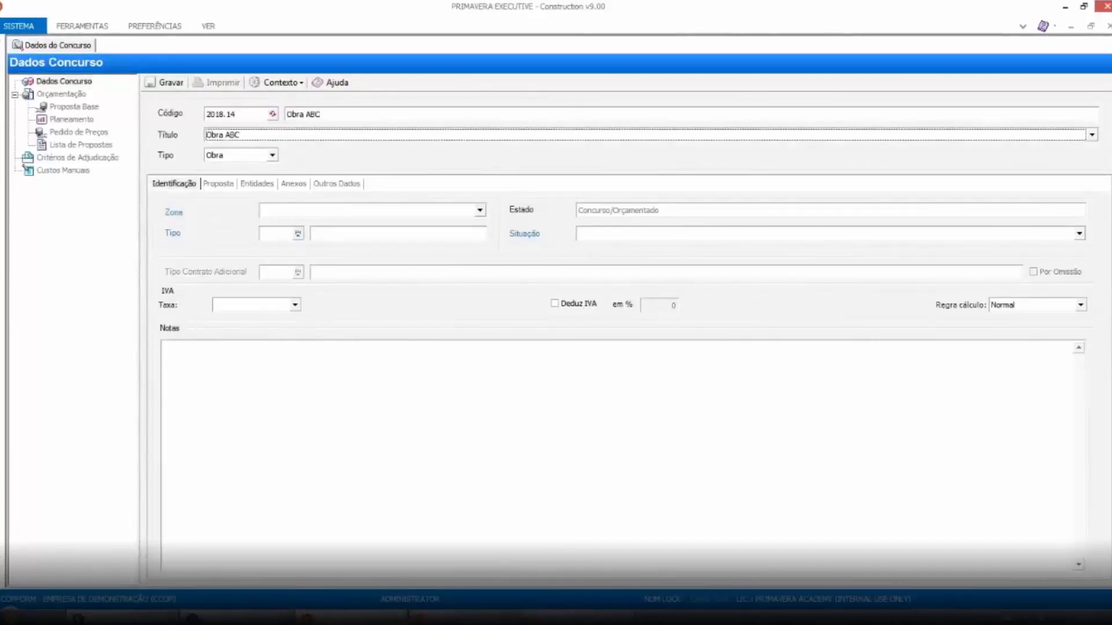
click(272, 157)
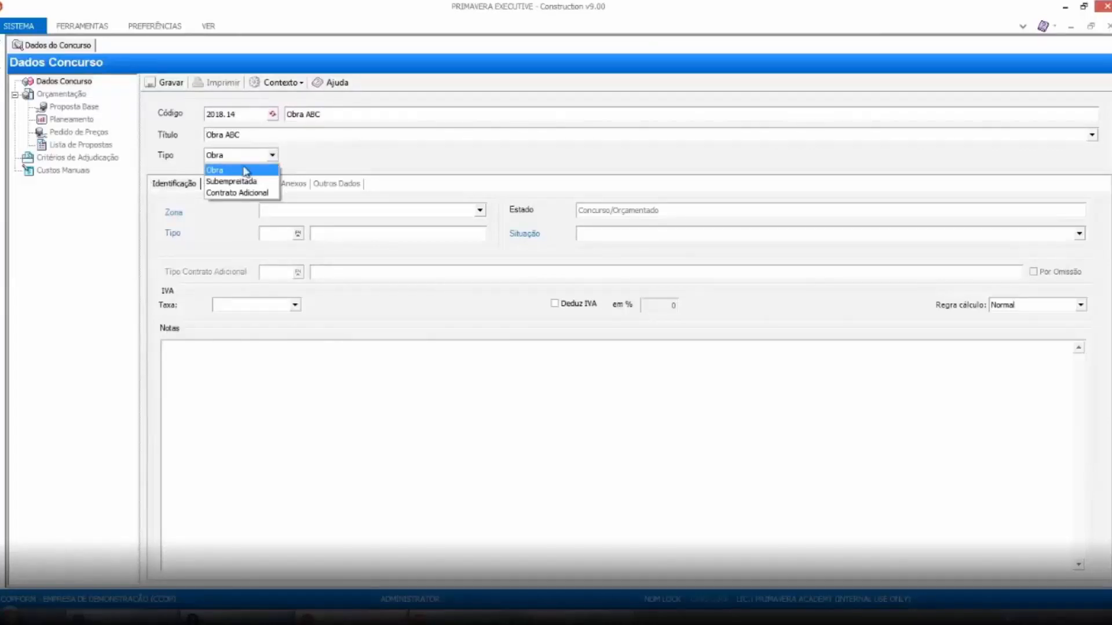
click(265, 172)
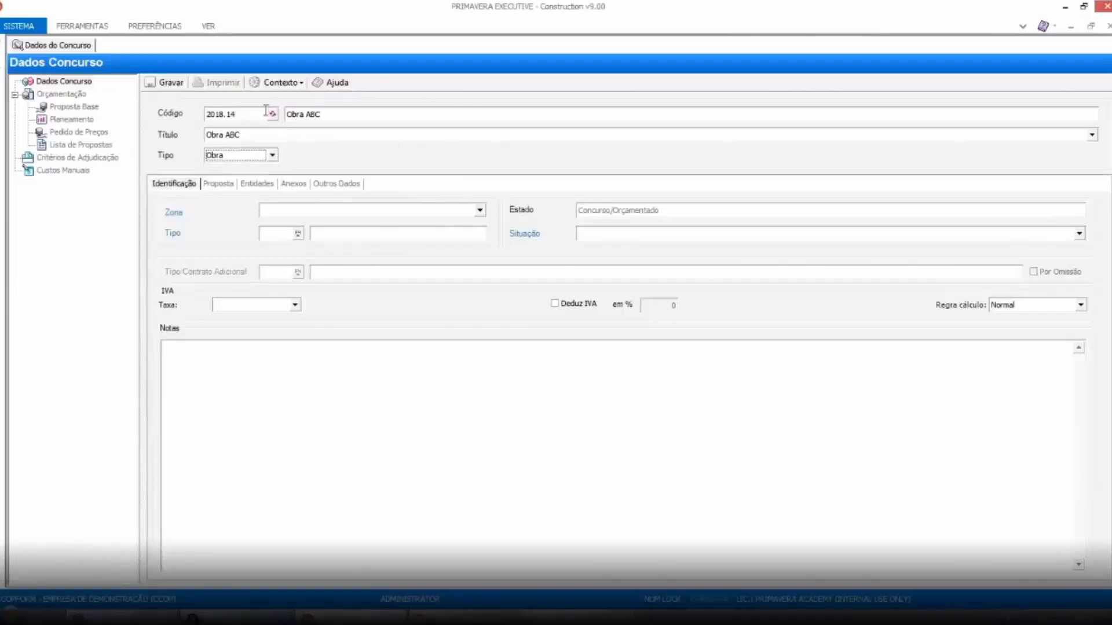
click(171, 85)
Assign PRIMAVERA Software, S.A. (DO0009) as the tender's Dono da Obra entity and save the tender.
click(260, 184)
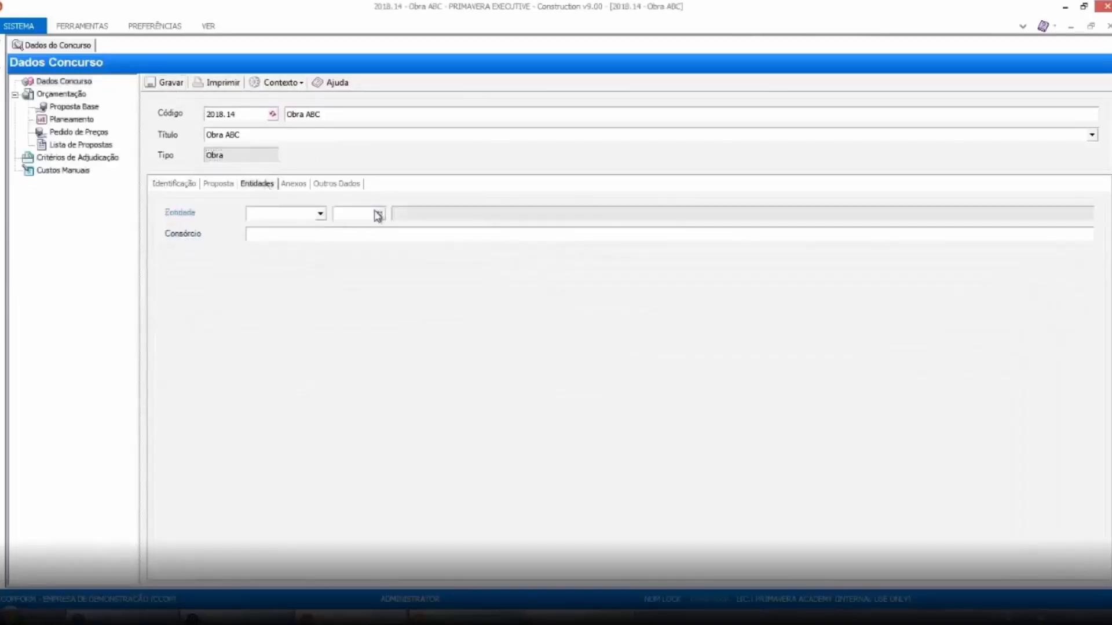
click(301, 213)
click(271, 228)
click(351, 213)
key(F4)
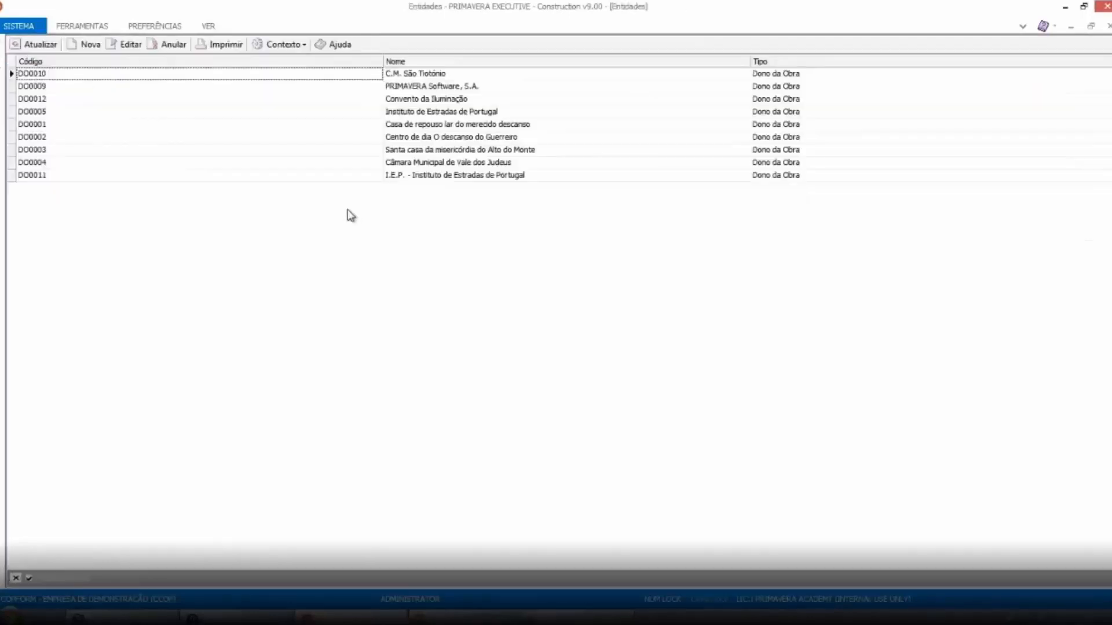
double_click(415, 86)
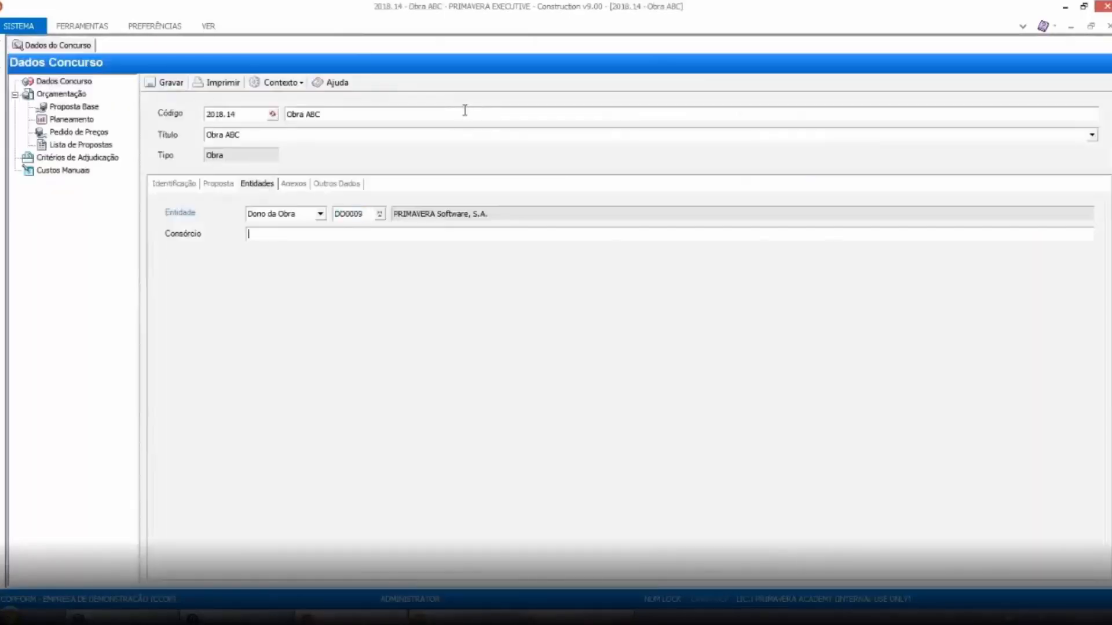
click(172, 88)
click(158, 86)
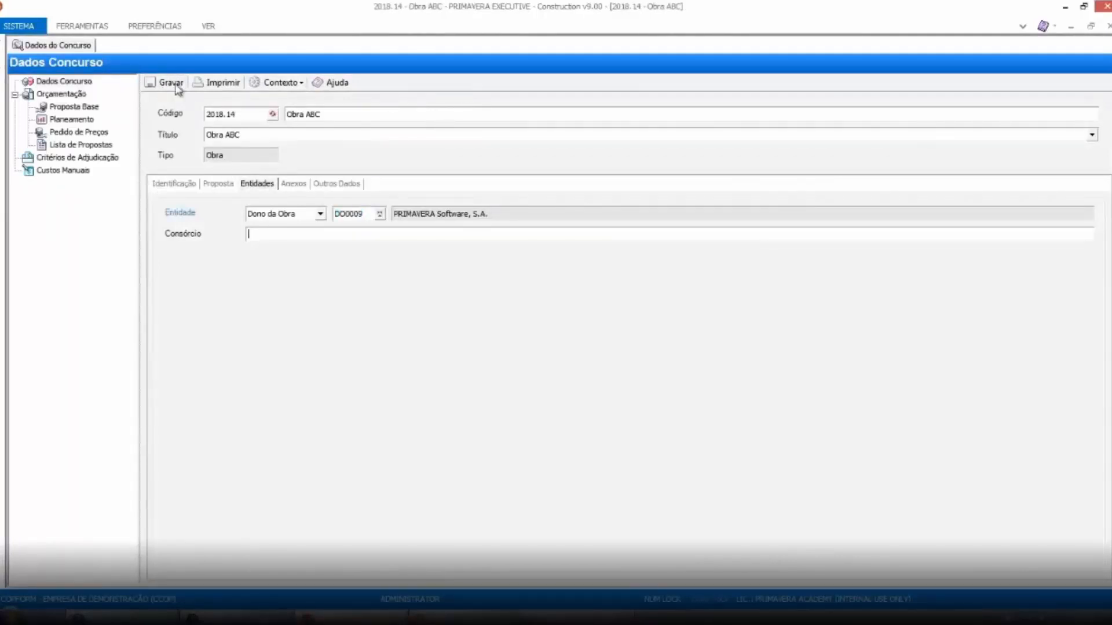
Create and save a new Proposta Base budget for the tender with the description "Propoata 1", and open it for editing.
click(71, 108)
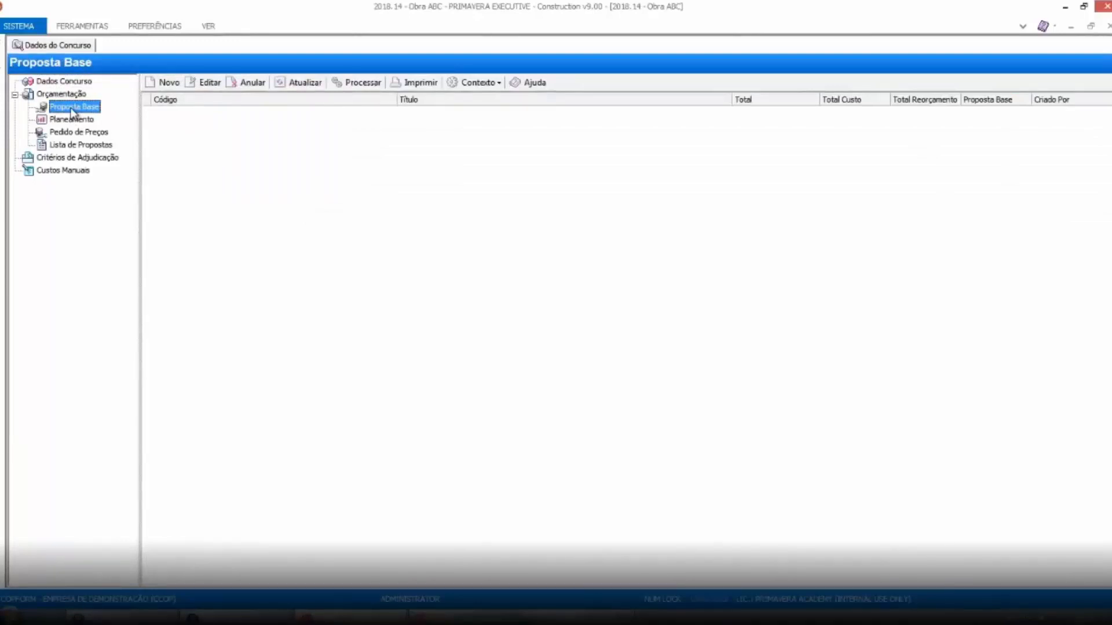
click(174, 86)
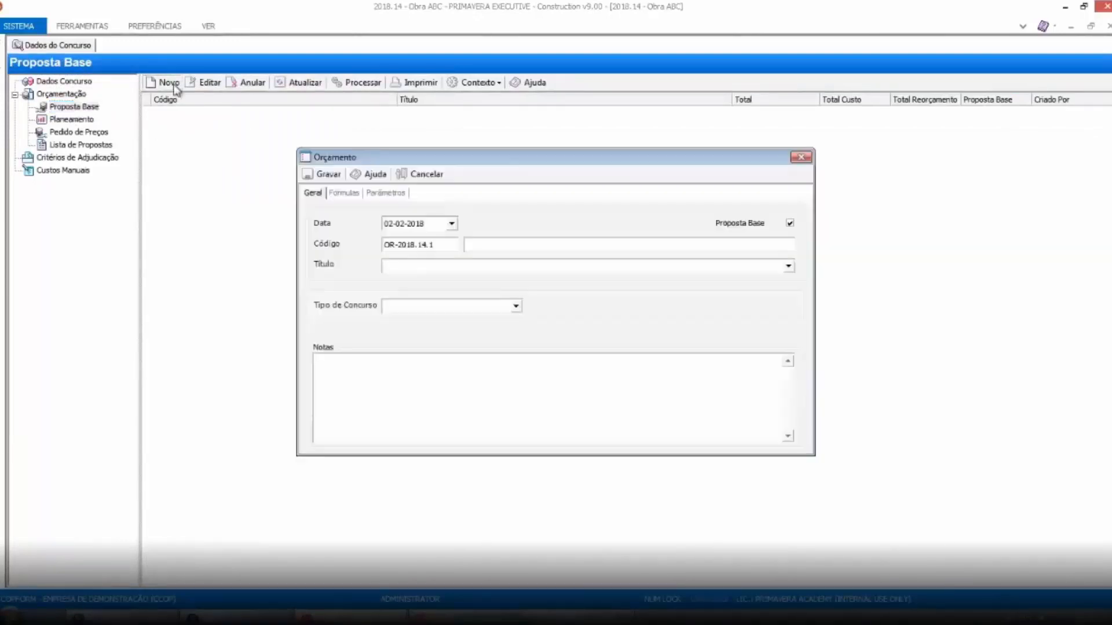
click(496, 245)
text(Propoata 1)
click(322, 174)
click(523, 377)
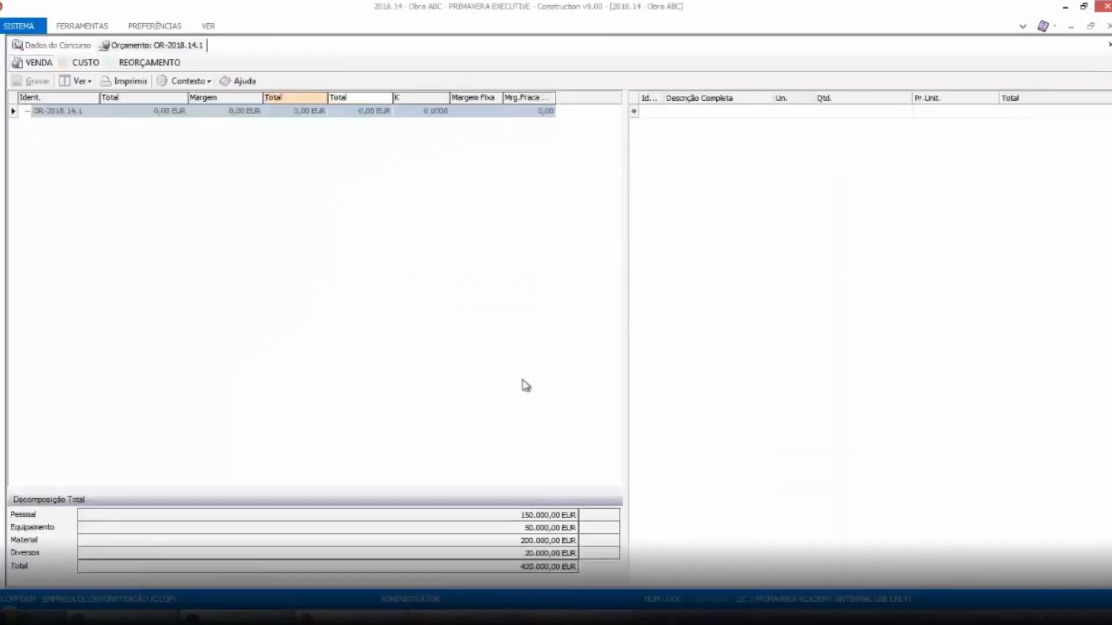
Switch the budget to the cost view (Custo) and enlarge its line-item area.
drag(626, 259, 276, 266)
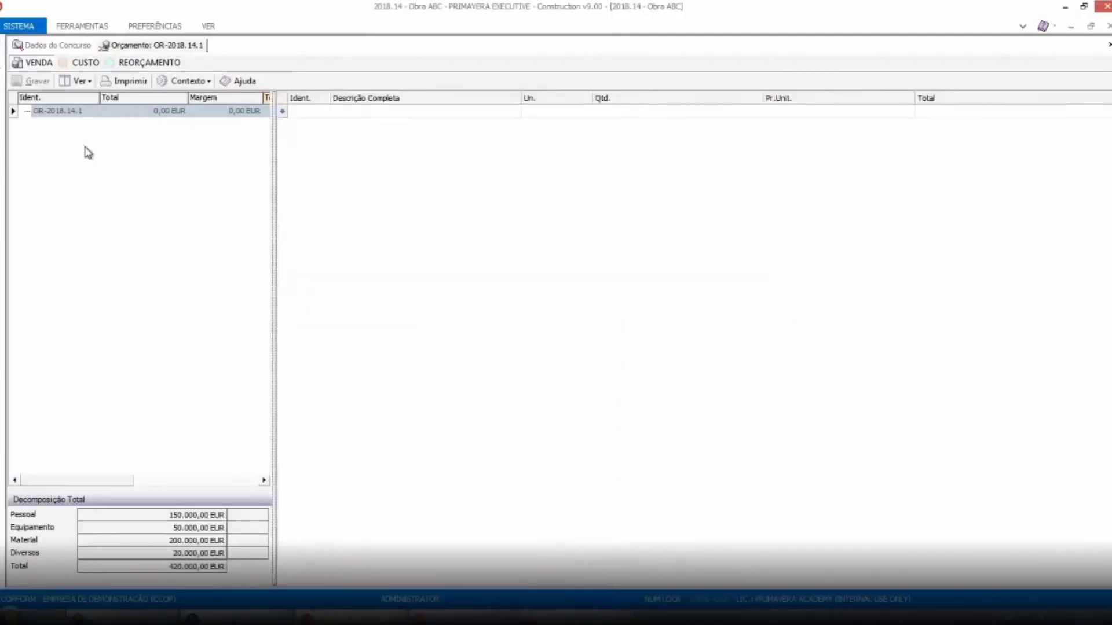
click(70, 67)
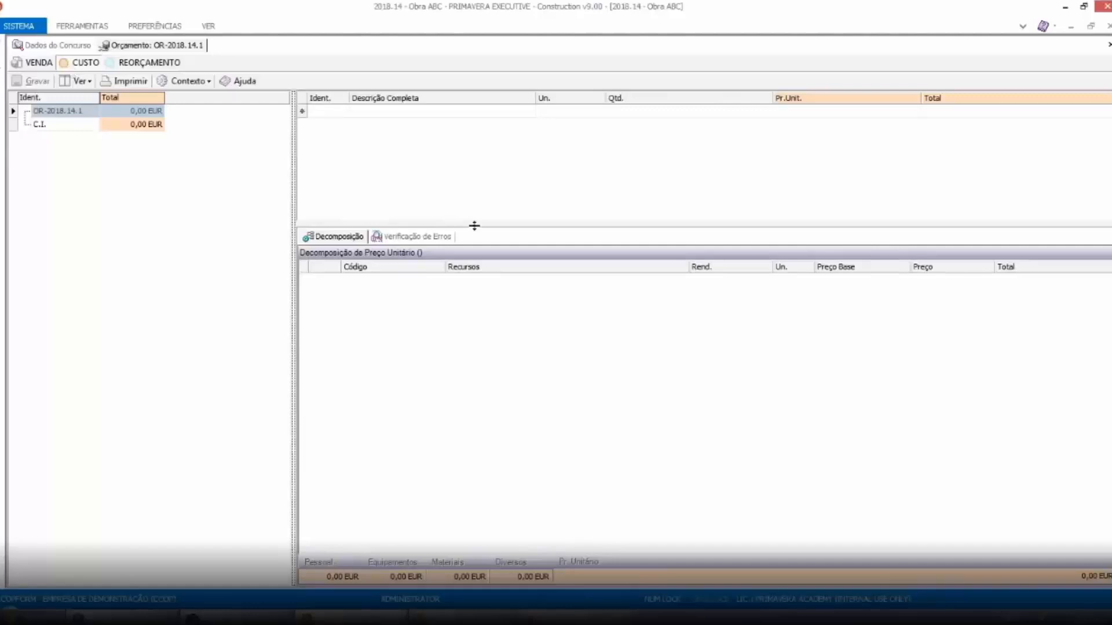
drag(474, 226, 467, 480)
Add a budget line with the identifier "Cap I".
click(322, 111)
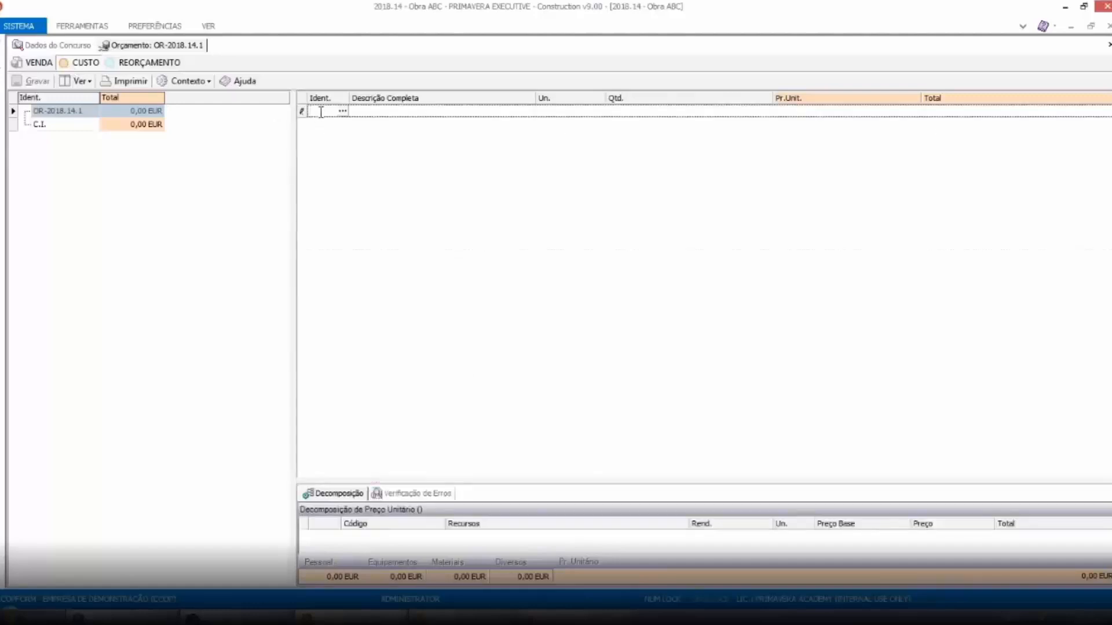
text(Capí)
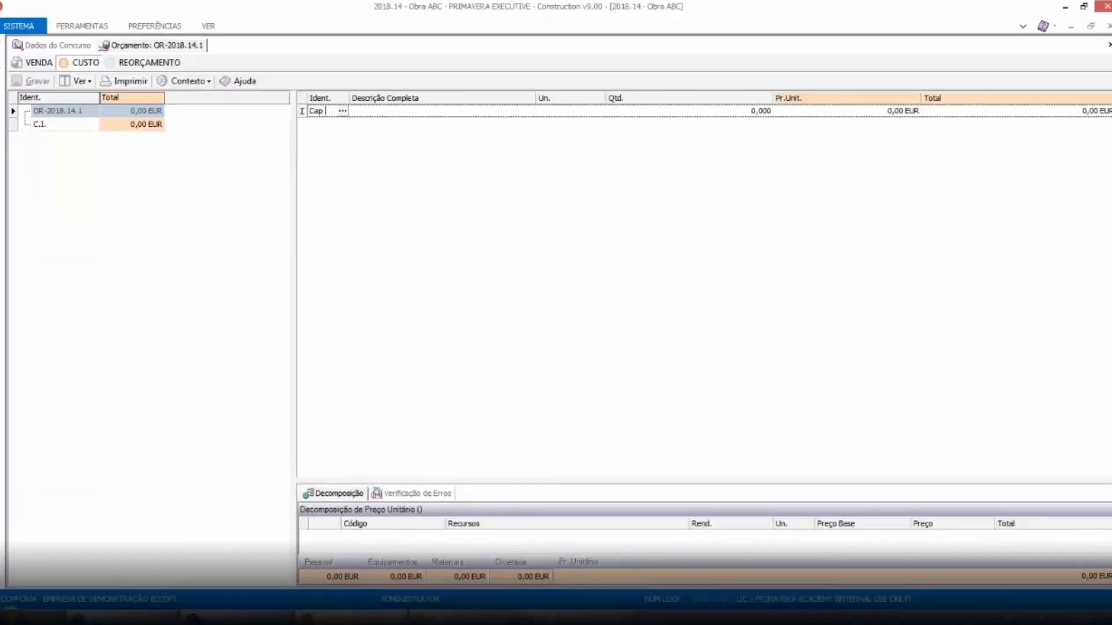
key(Tab)
click(389, 113)
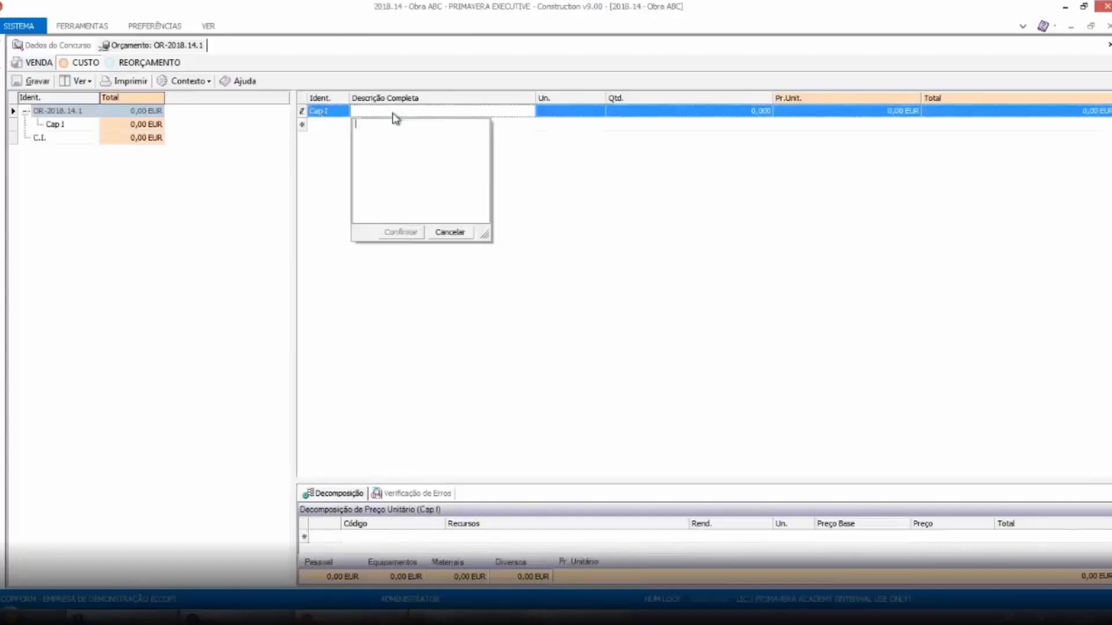
text(foewe)
drag(380, 124, 340, 131)
key(BackSpace)
click(401, 232)
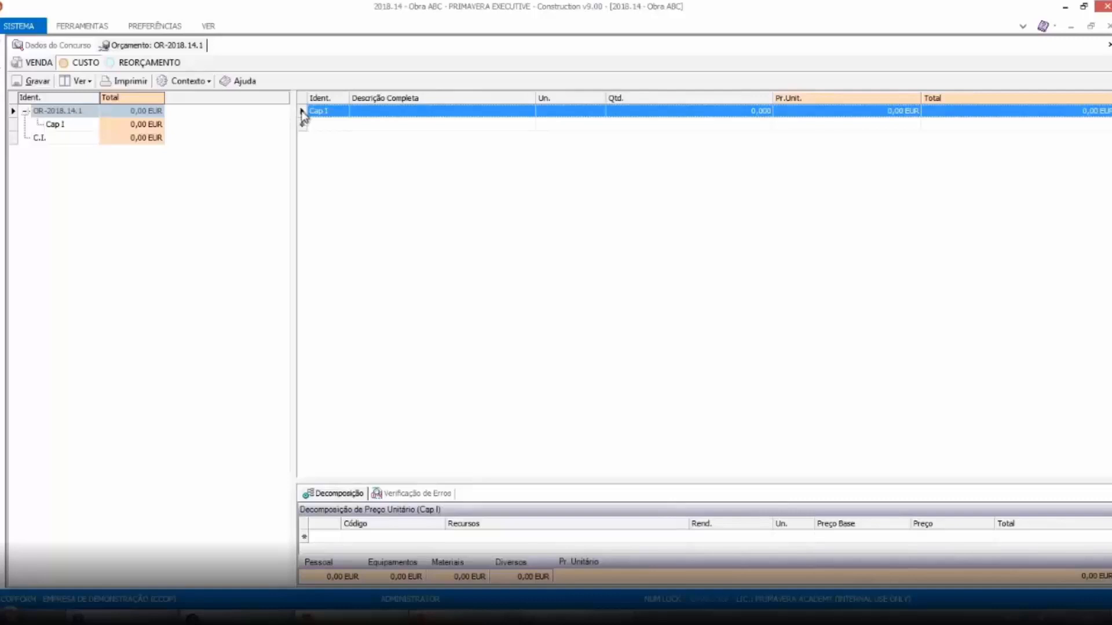
right_click(303, 117)
click(365, 204)
Open the price-structure model list from a new budget line, enlarge it, and expand Obras Tipo and Edifícios under RECURSOS.
click(323, 125)
click(343, 127)
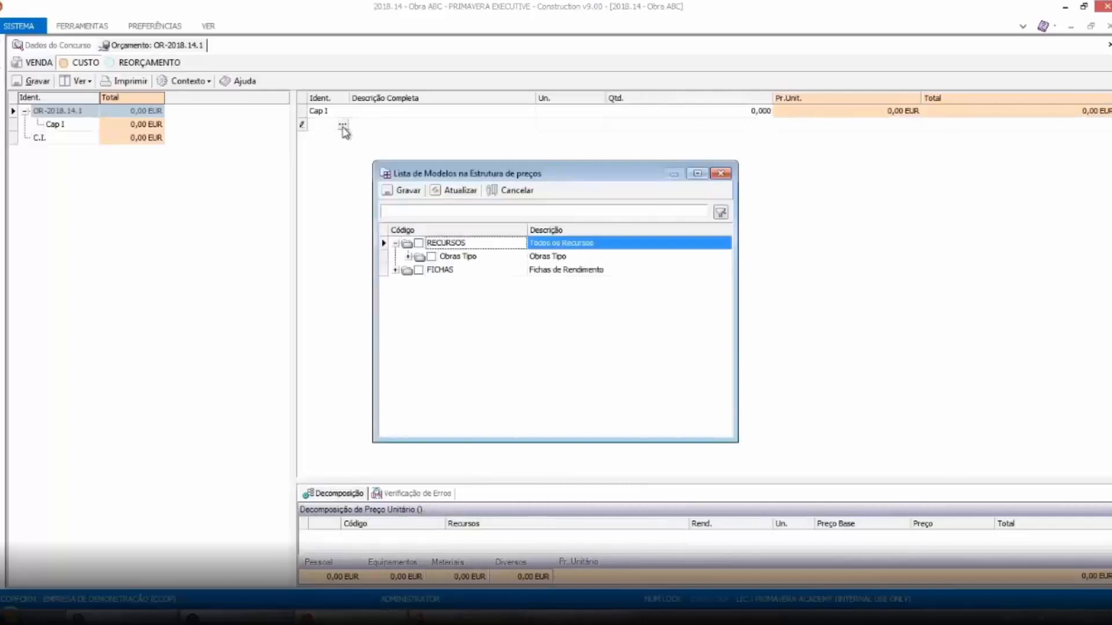
drag(440, 173, 405, 101)
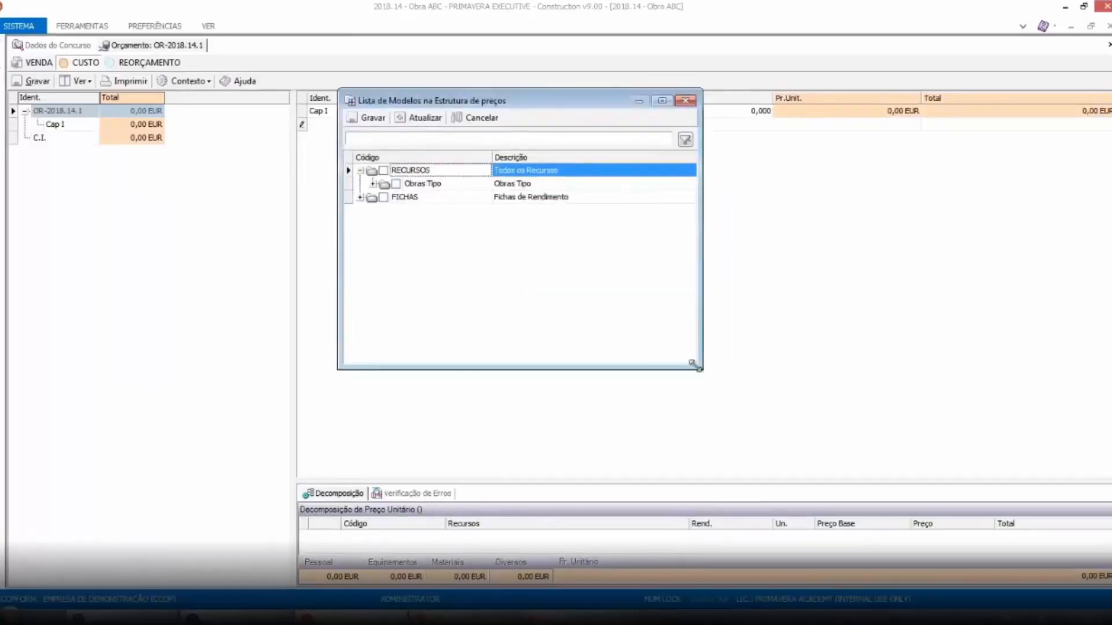
drag(695, 365, 937, 460)
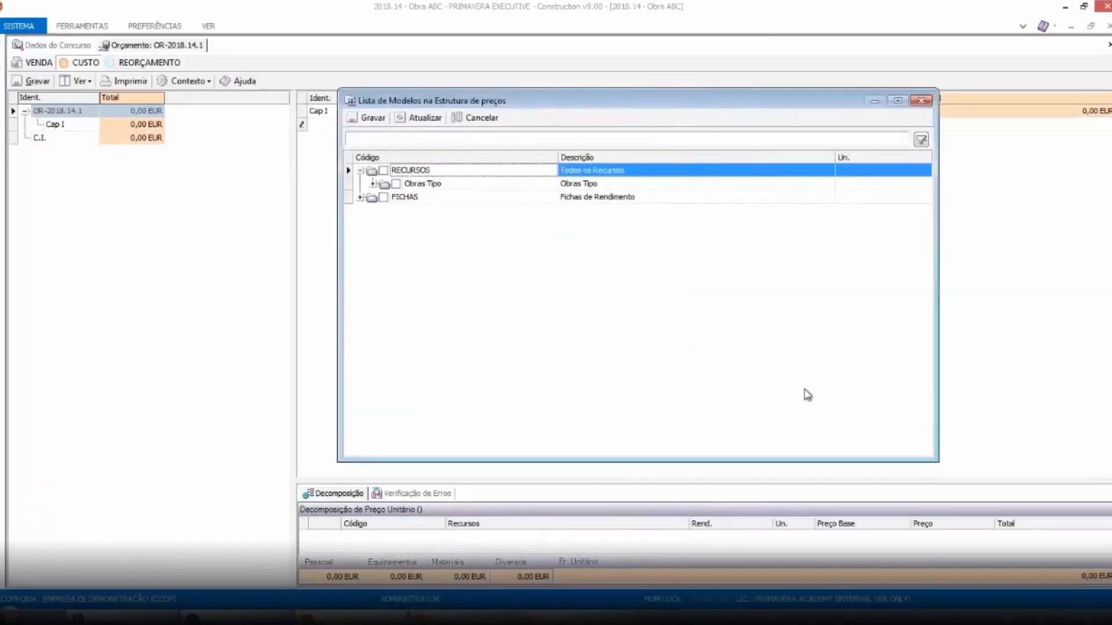
click(373, 184)
click(386, 197)
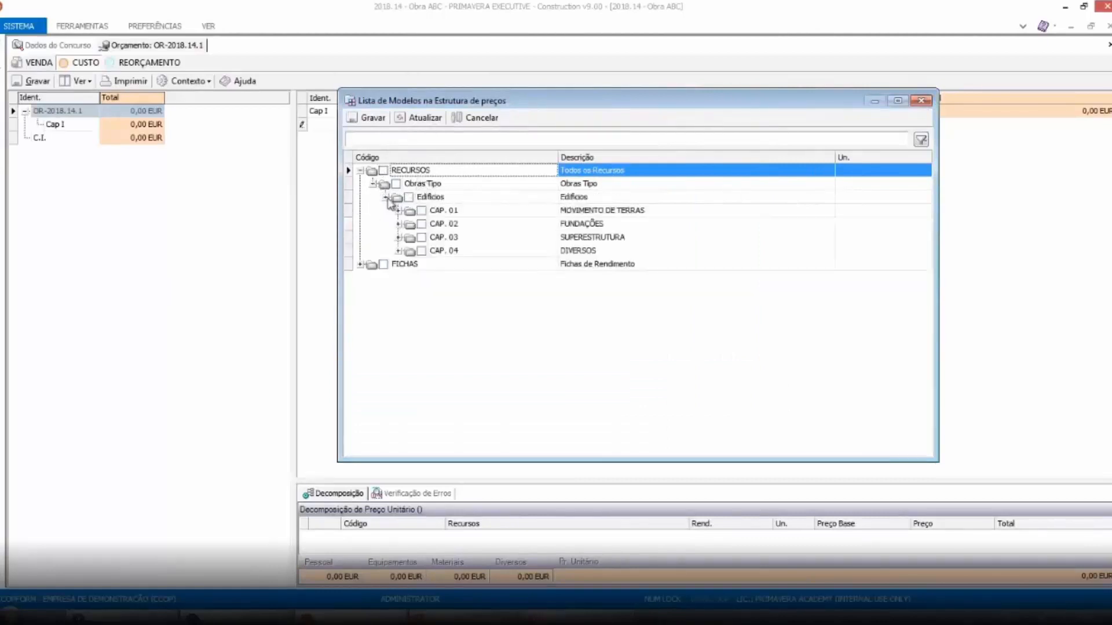
Import the chapters CAP. 01, CAP. 02, CAP. 03 and CAP. 04 of the Edifícios model into the budget.
click(421, 211)
click(421, 224)
click(421, 237)
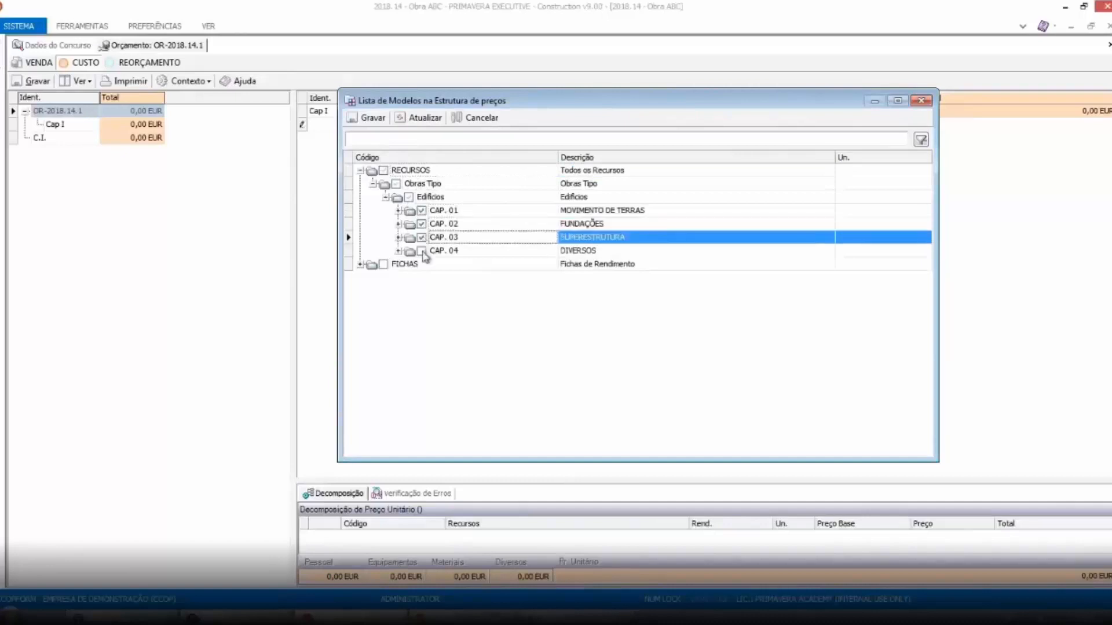
click(421, 250)
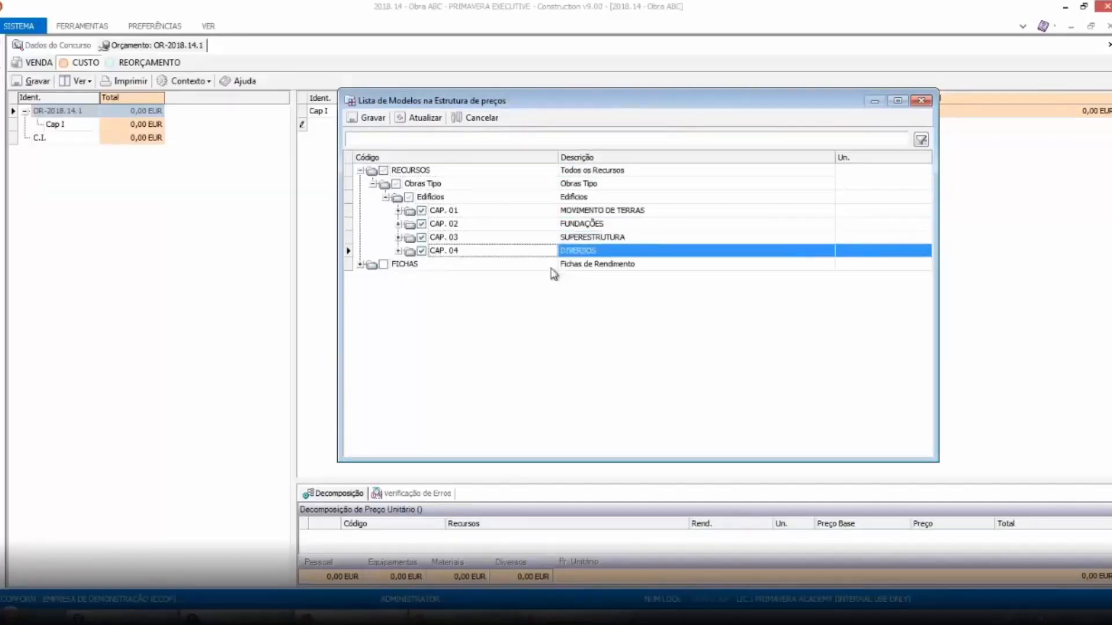
click(375, 121)
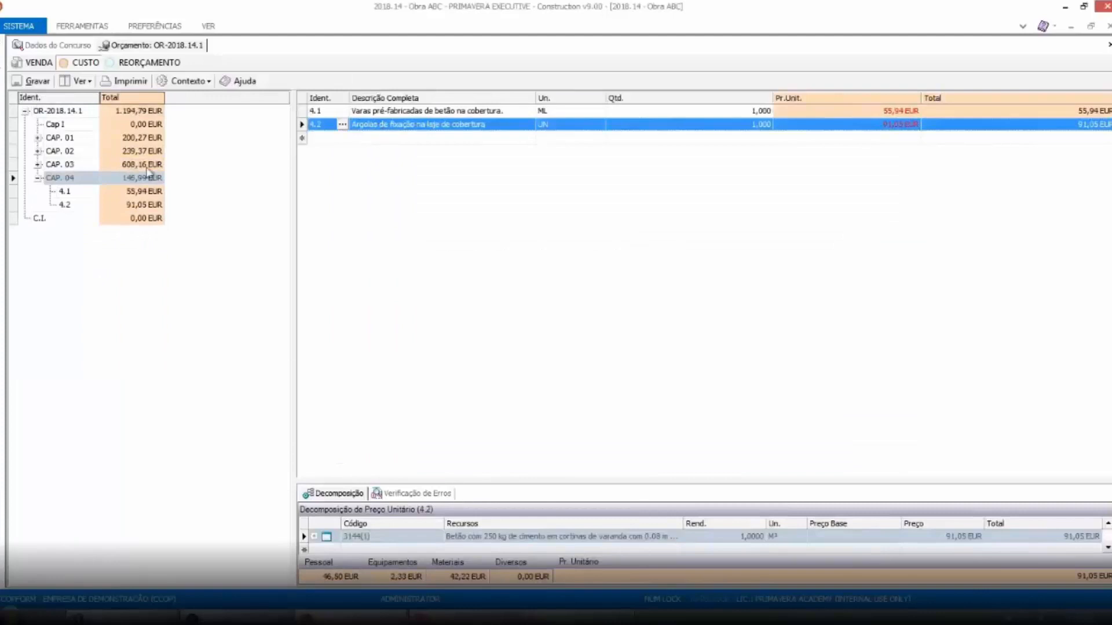
Examine the articles and subchapters inside the imported chapters CAP. 01 to CAP. 04 of the budget structure.
click(38, 180)
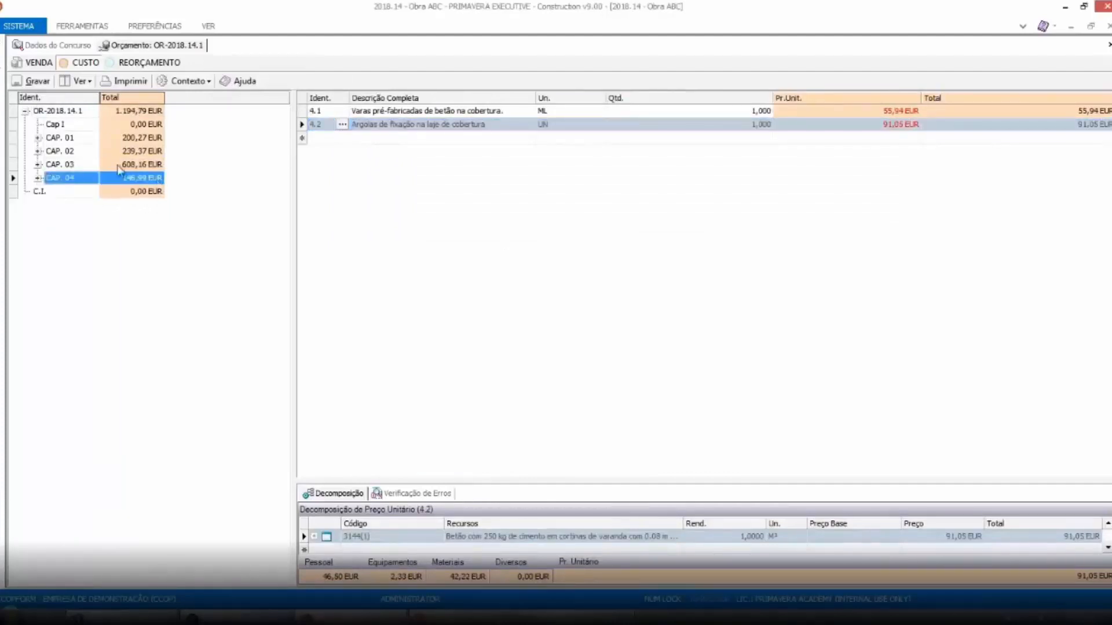
click(38, 138)
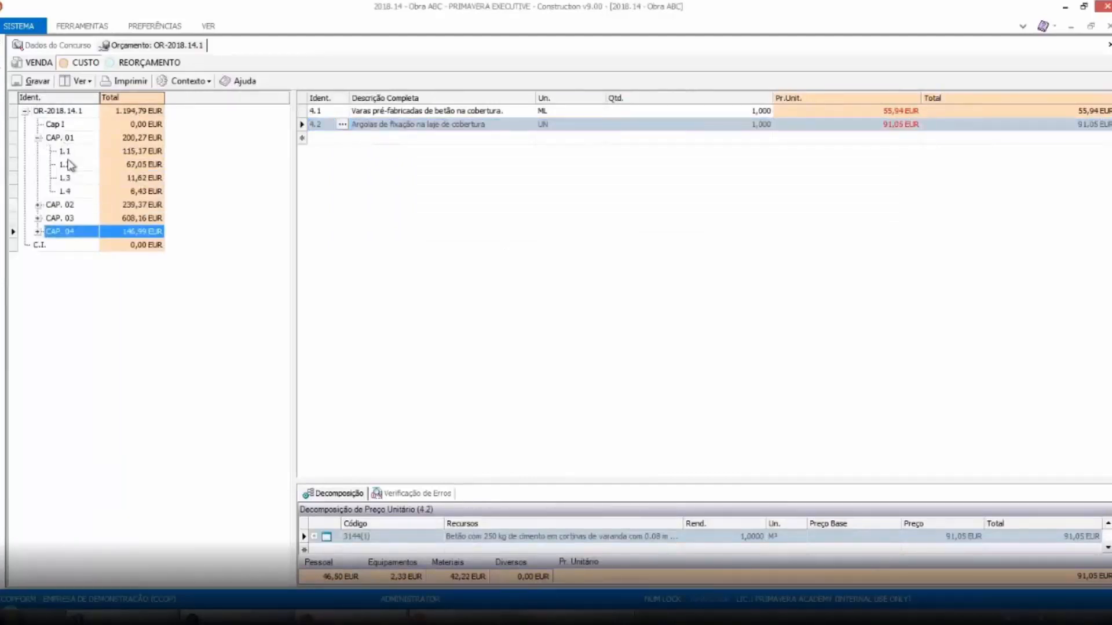
click(61, 138)
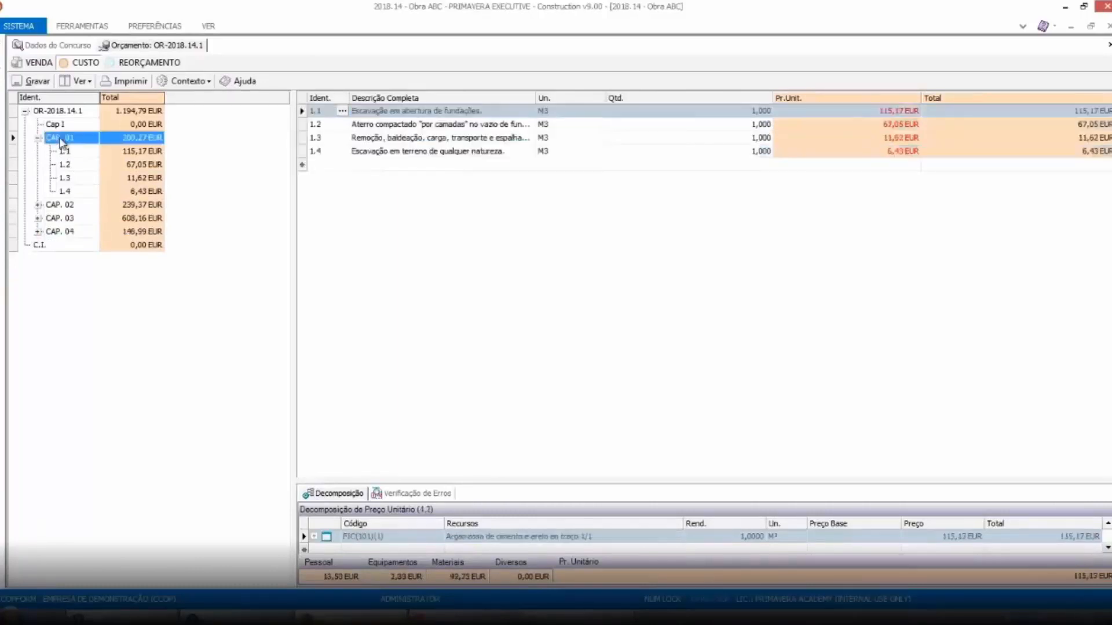
click(38, 205)
click(50, 232)
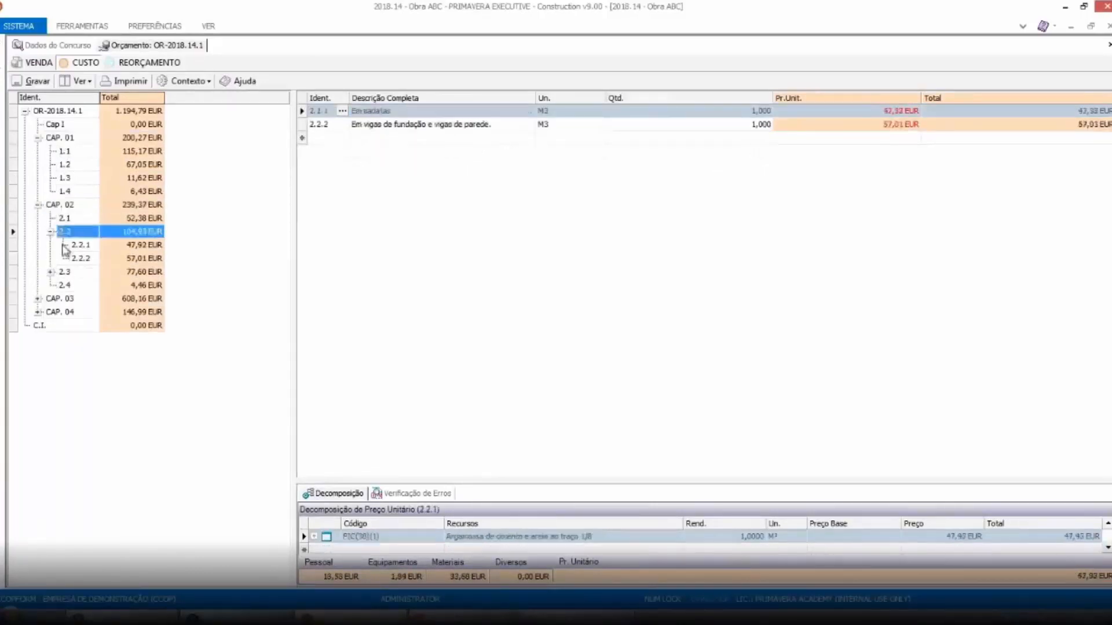
click(50, 271)
click(38, 339)
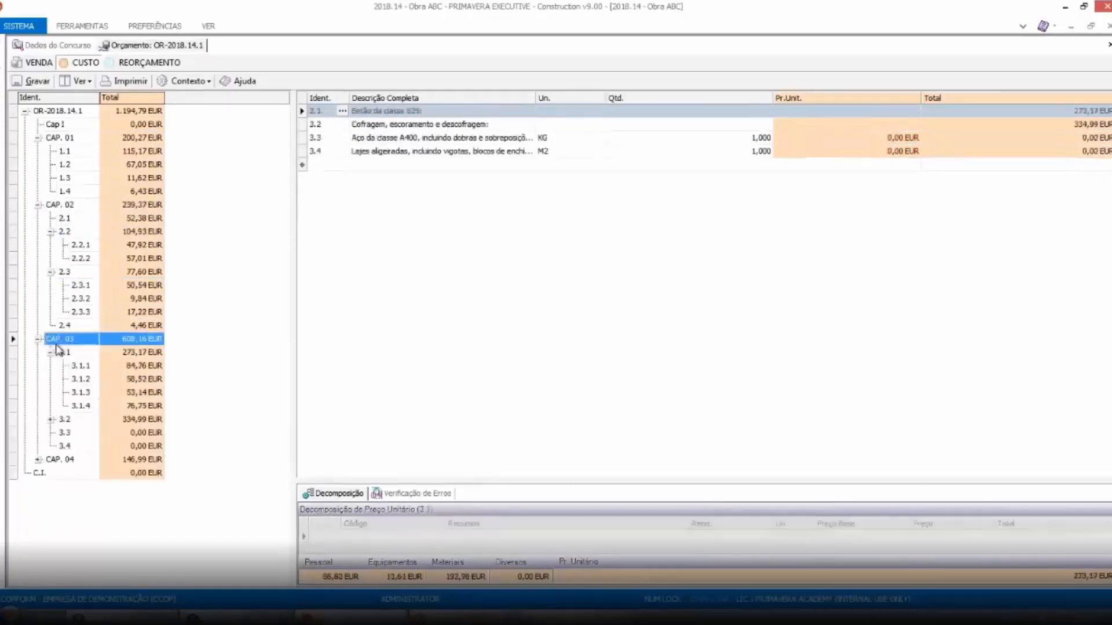
click(37, 459)
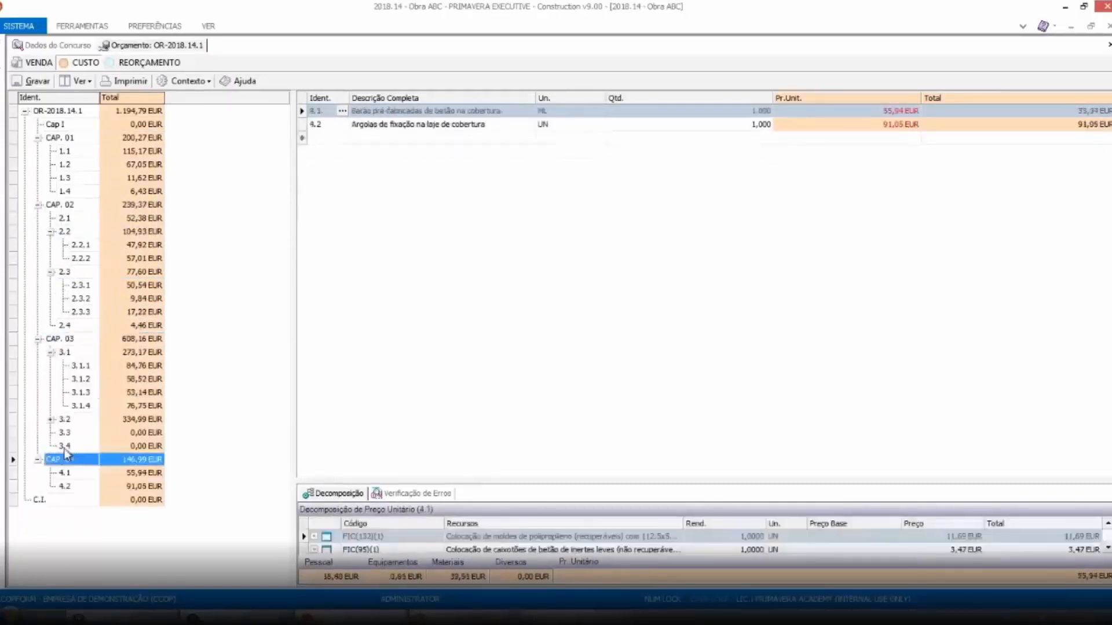
click(50, 419)
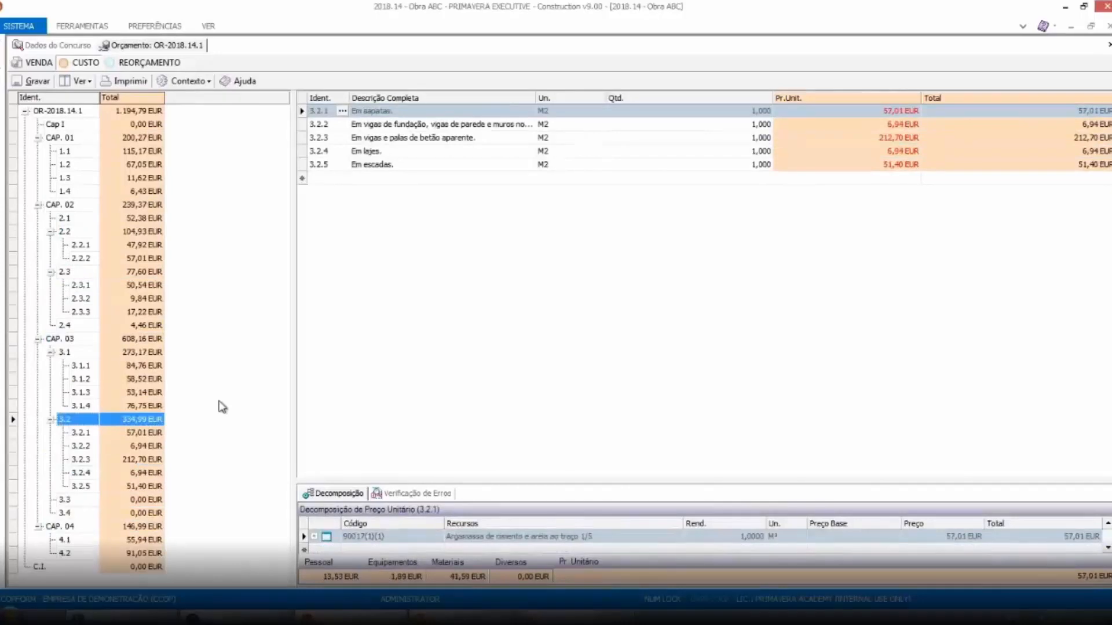
Examine the unit-price decomposition of article 1.1 in CAP. 01, expanding resources FIC(101)(1) and FIC(114)(1) in an enlarged decomposition area.
click(68, 138)
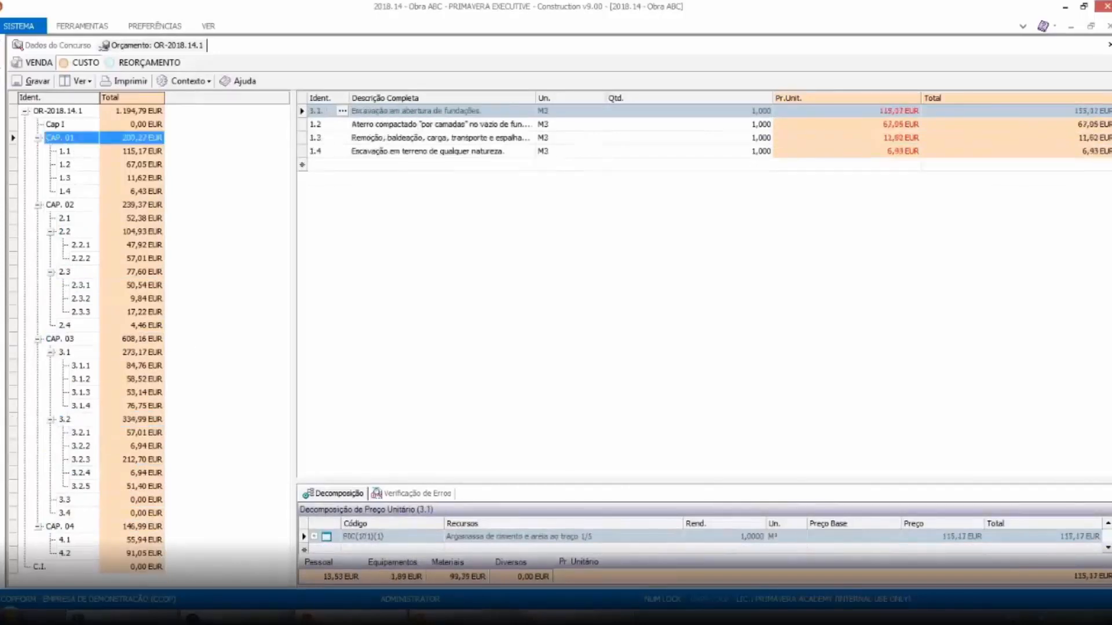
click(732, 111)
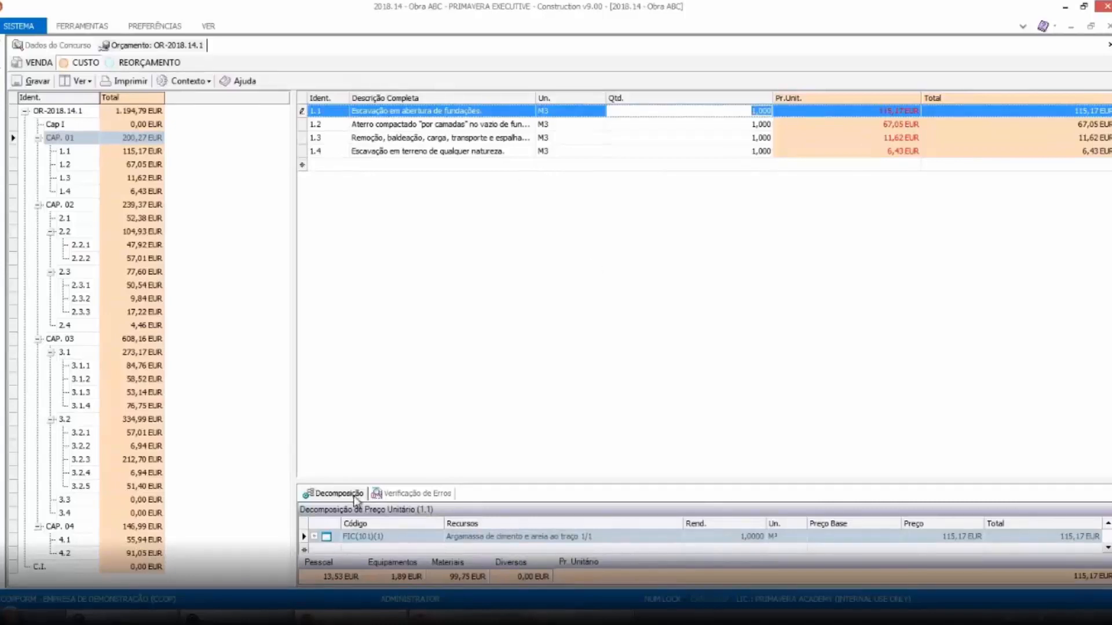
drag(476, 482, 499, 246)
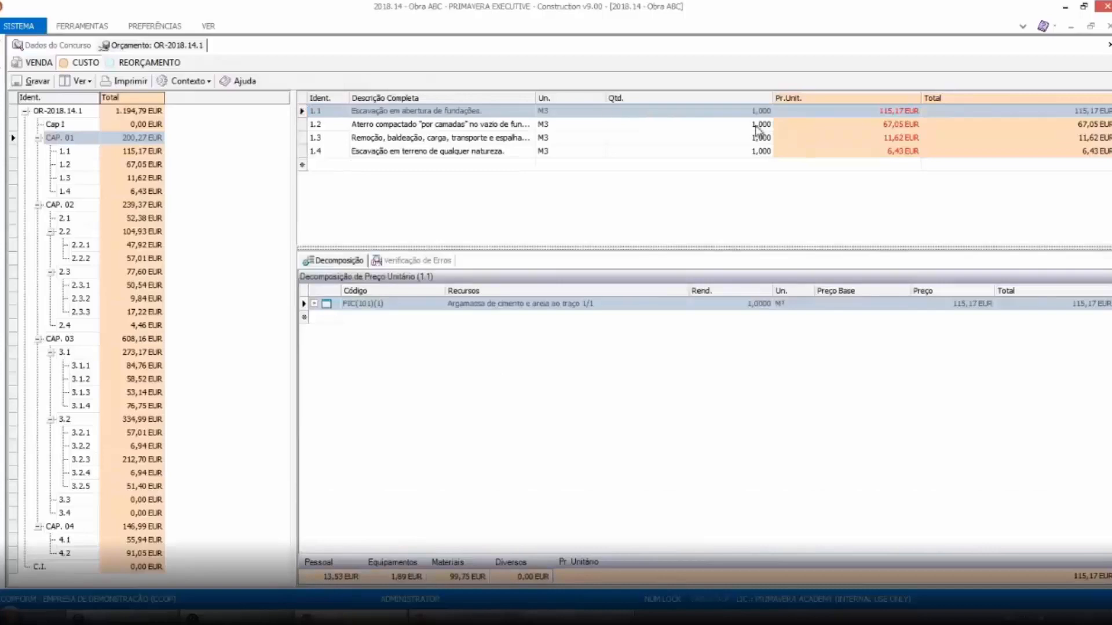
click(314, 303)
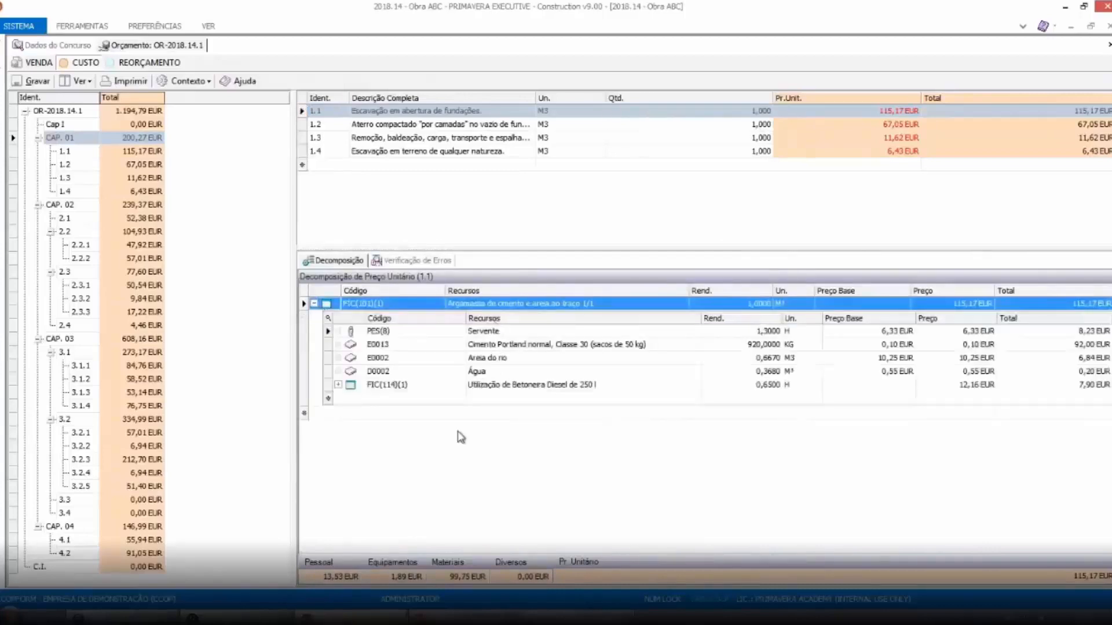
click(338, 384)
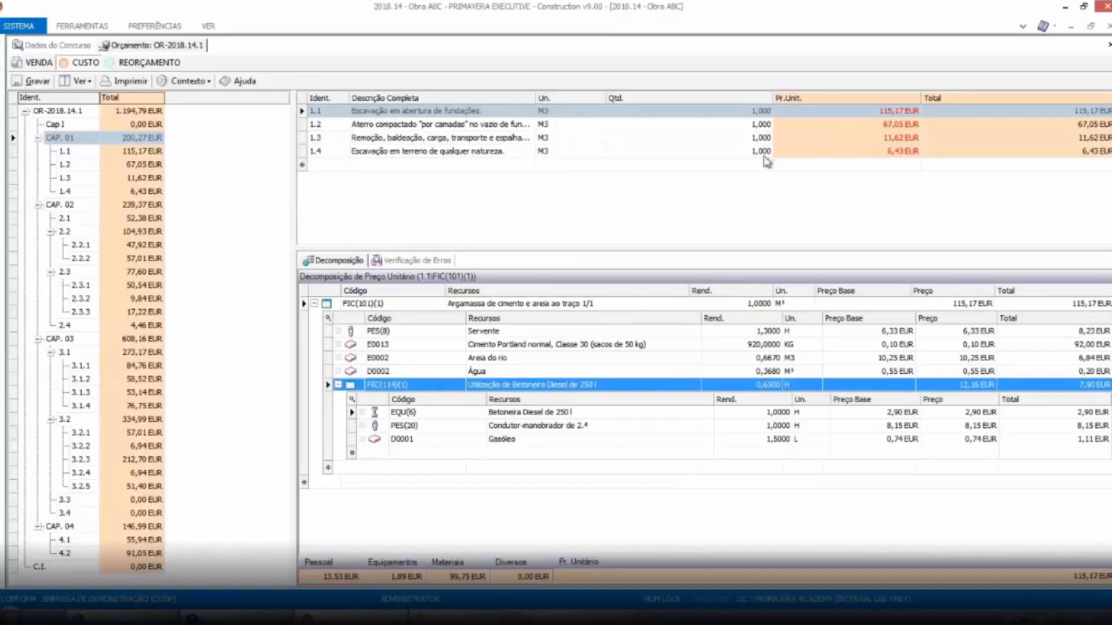
click(745, 111)
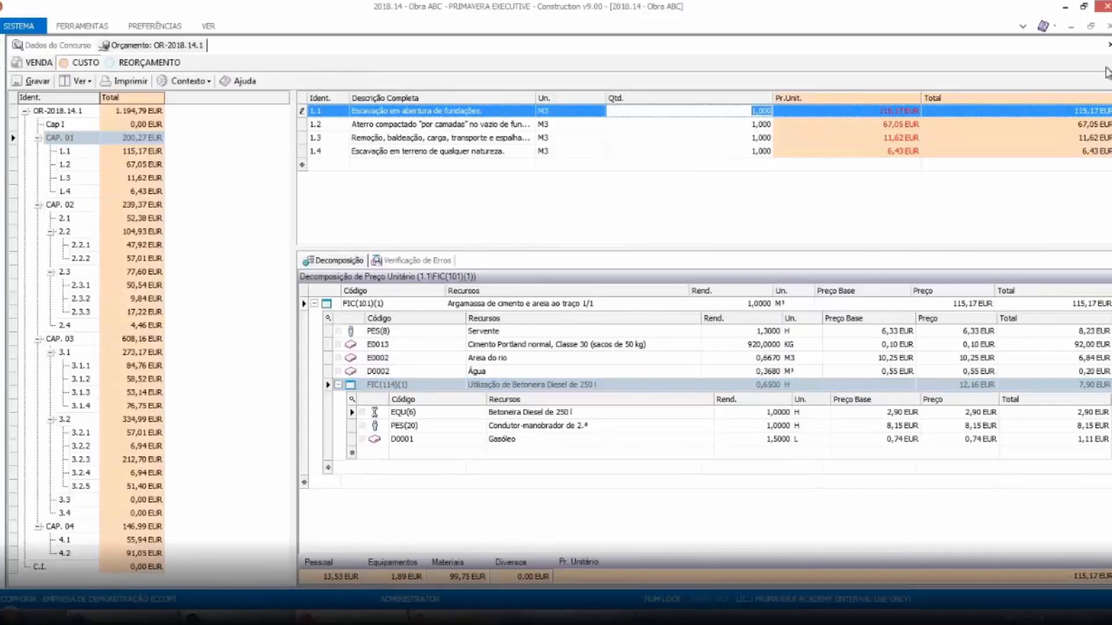
Close the budget OR-2018.14.1 without saving its changes and return to the base-proposal list.
click(1108, 45)
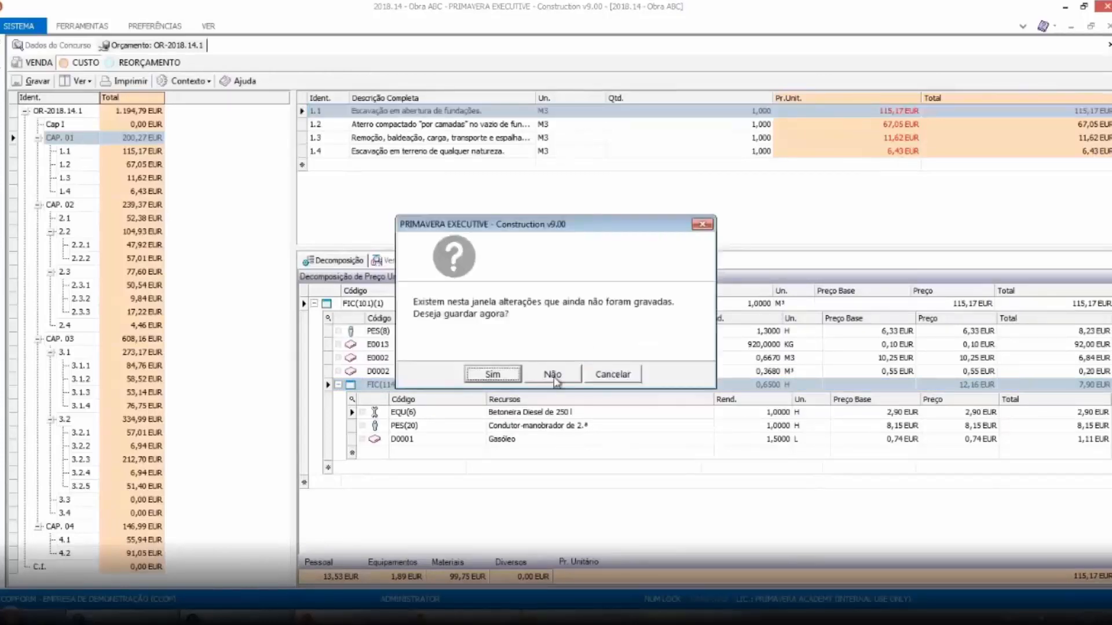
click(551, 372)
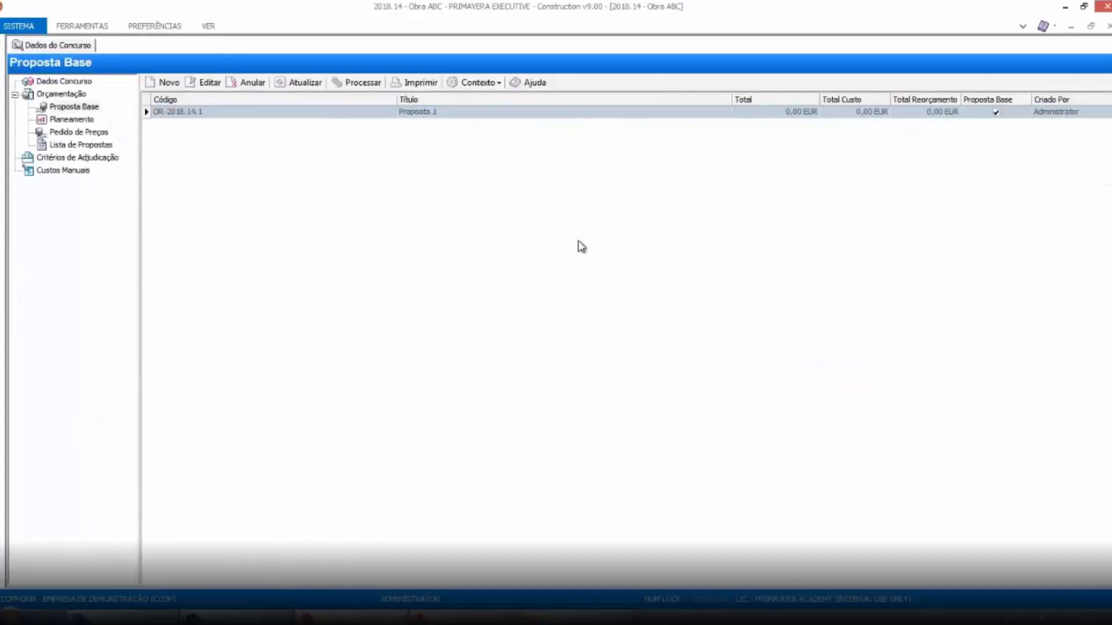
click(497, 84)
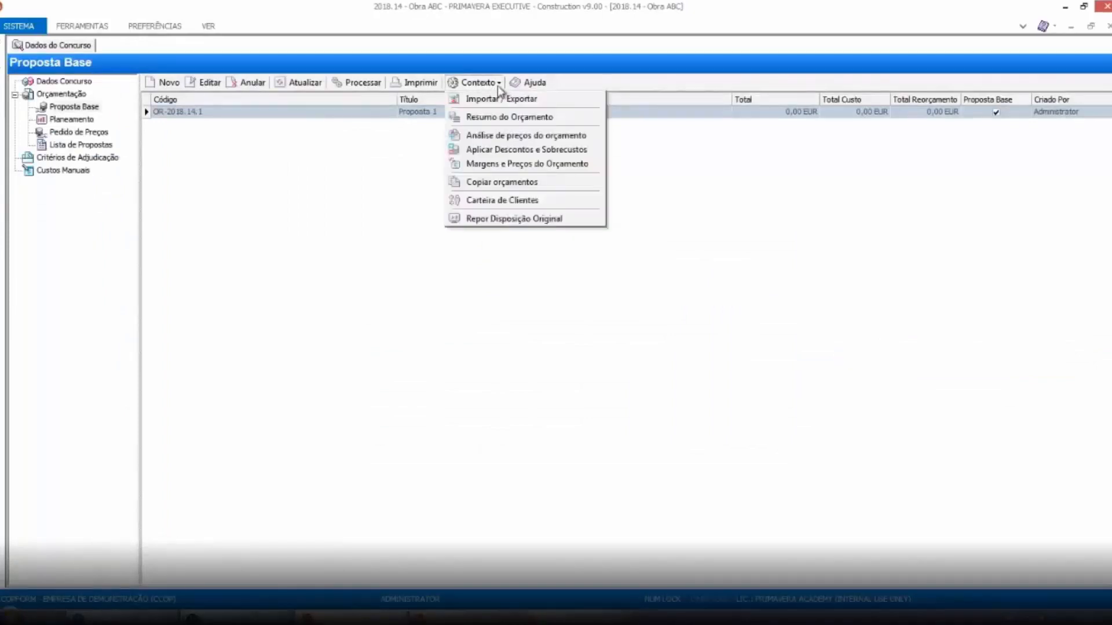
click(596, 437)
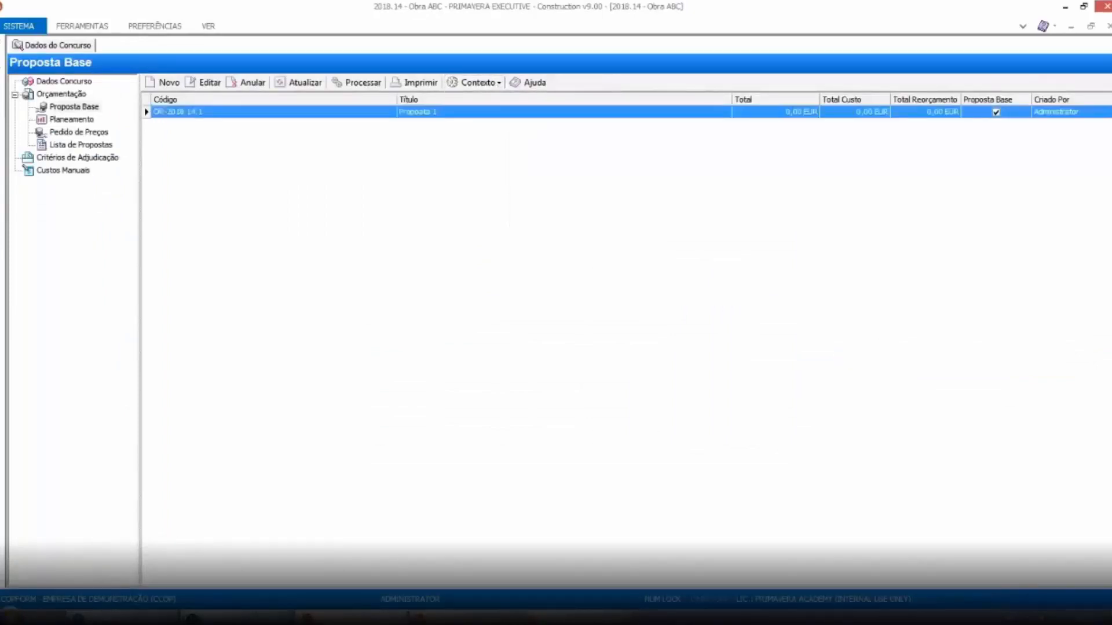
Open the Orç workbook from the desktop in Excel, accepting the format mismatch, and view the budget from its first row.
click(1064, 607)
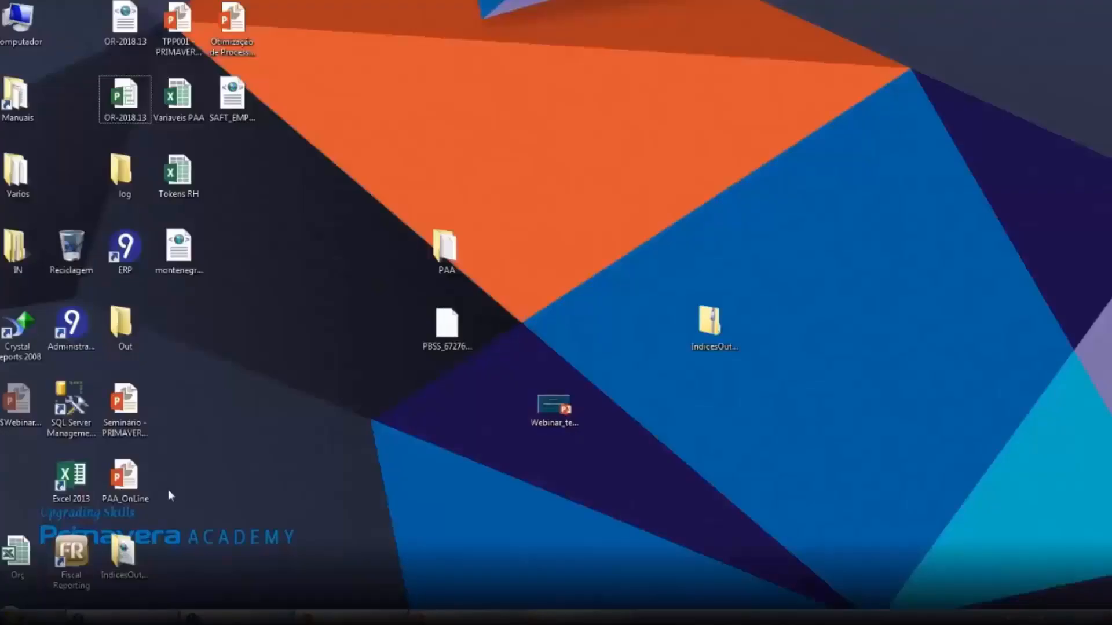
double_click(36, 549)
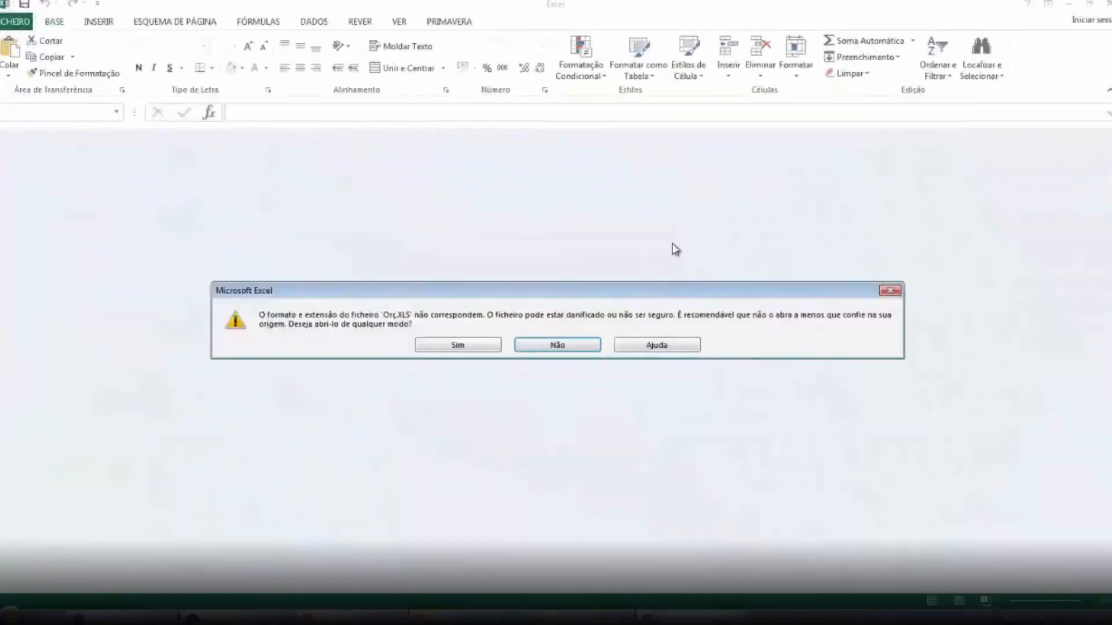
click(495, 344)
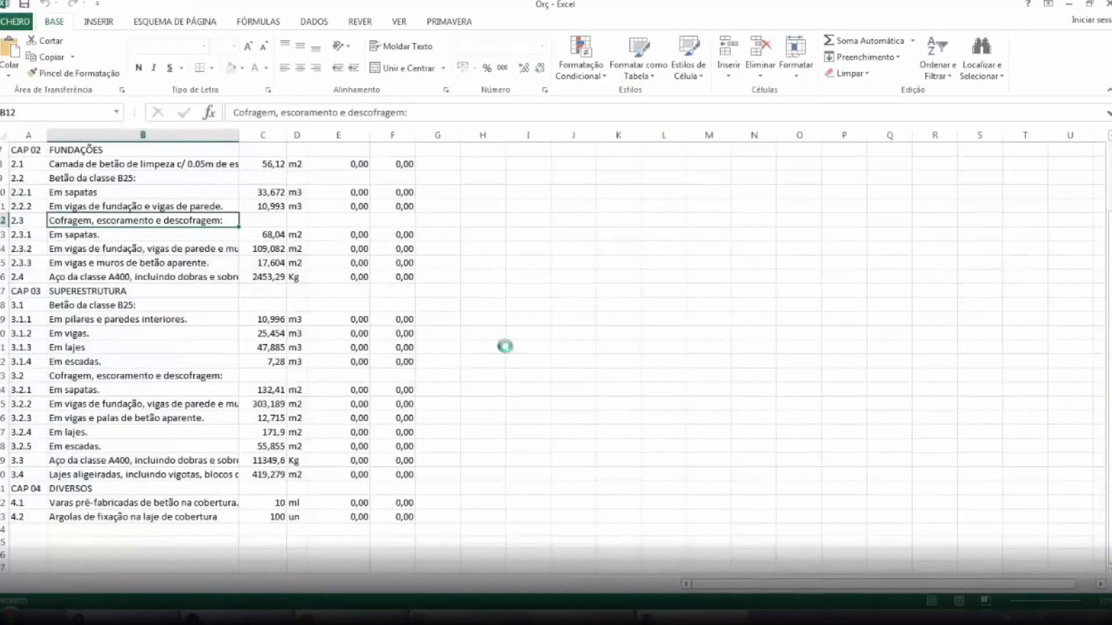
click(502, 348)
scroll(502, 348, up, 2)
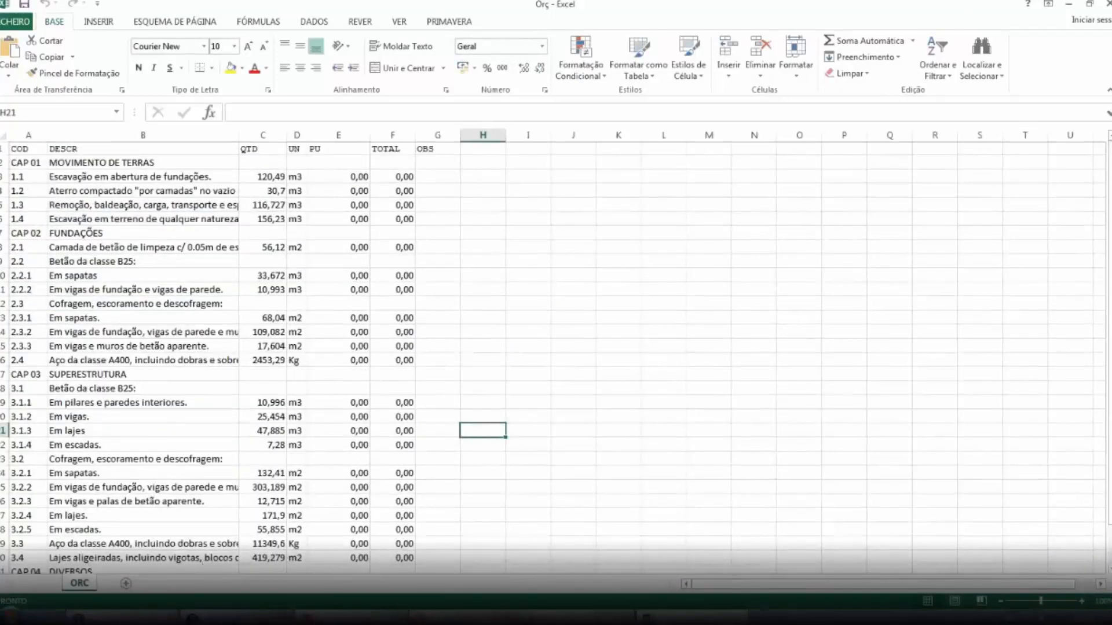
Back in PRIMAVERA Construction, start a Venda budget import in Excel Avançado format from the desktop file Orç.XLS.
key(alt+Tab)
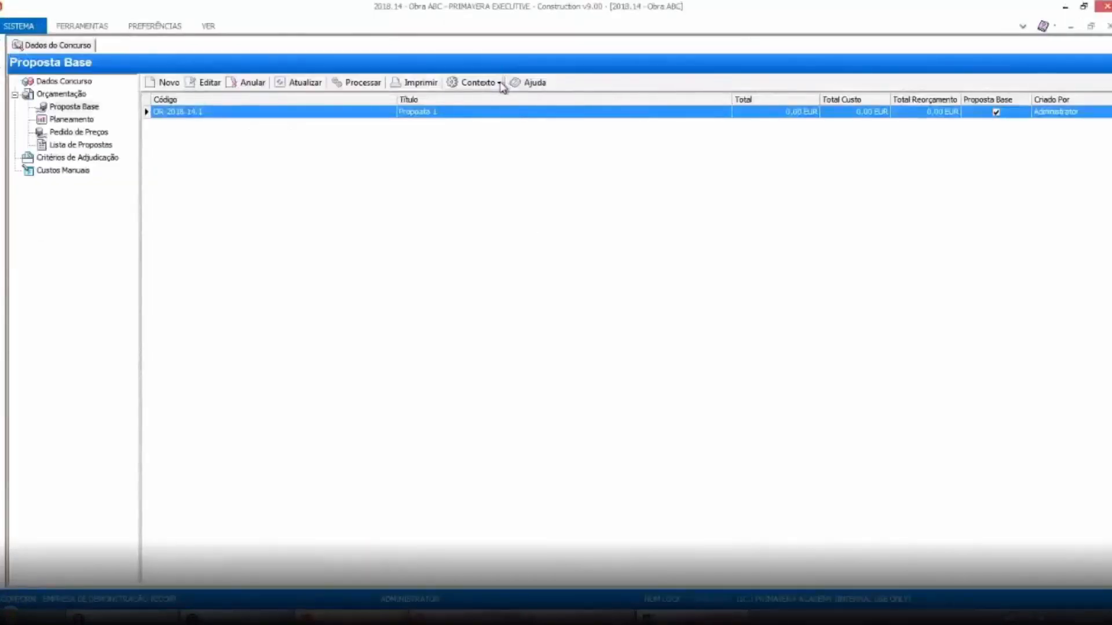
click(500, 83)
click(498, 101)
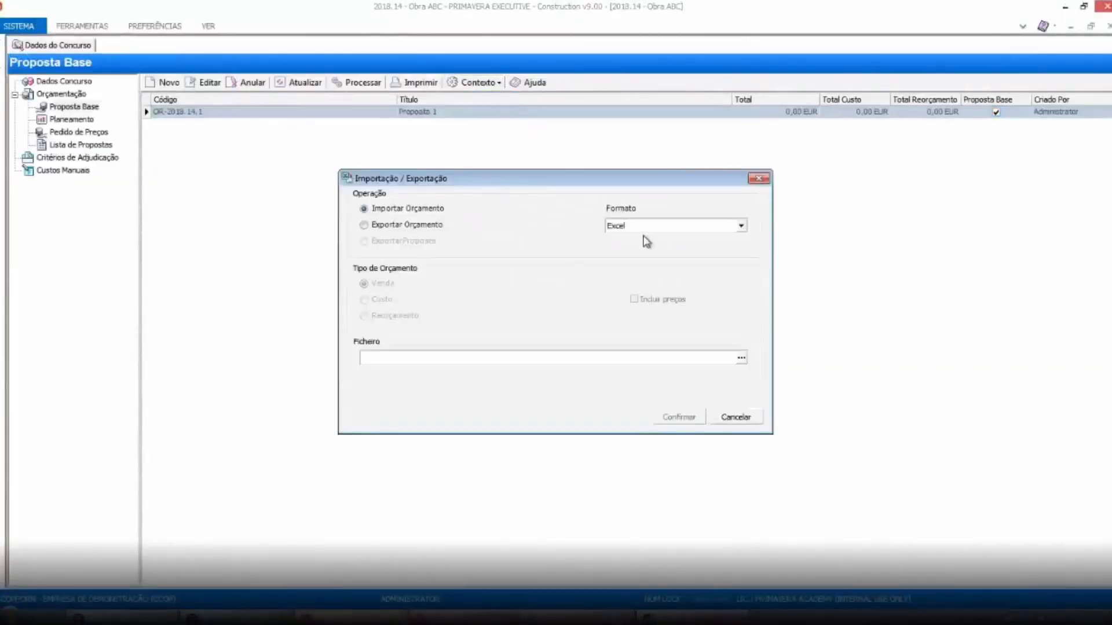
click(742, 226)
click(666, 251)
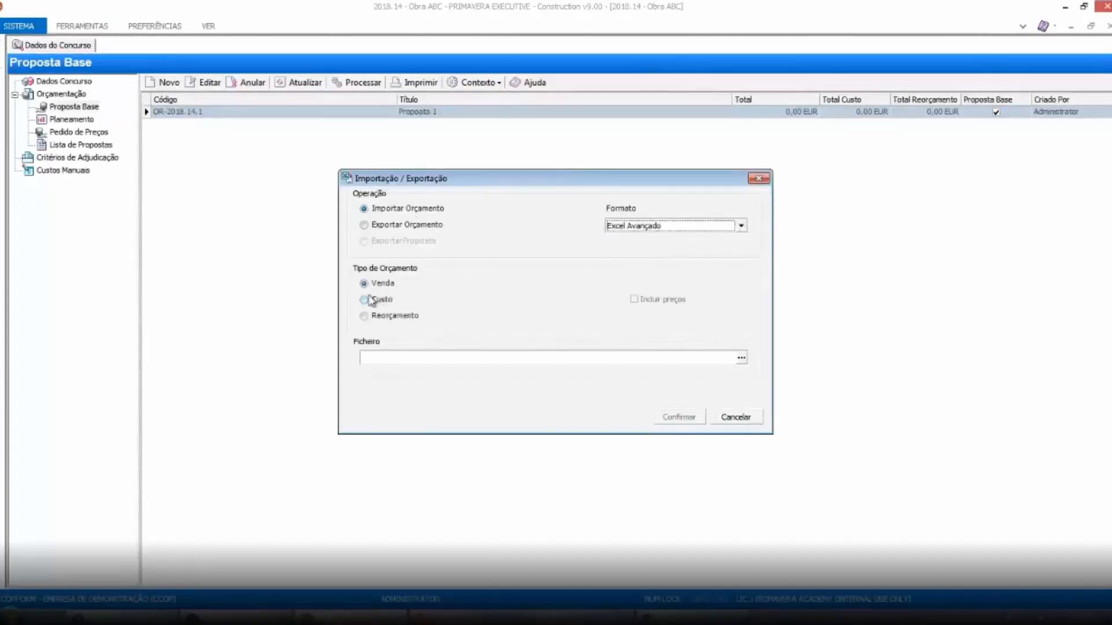
click(741, 358)
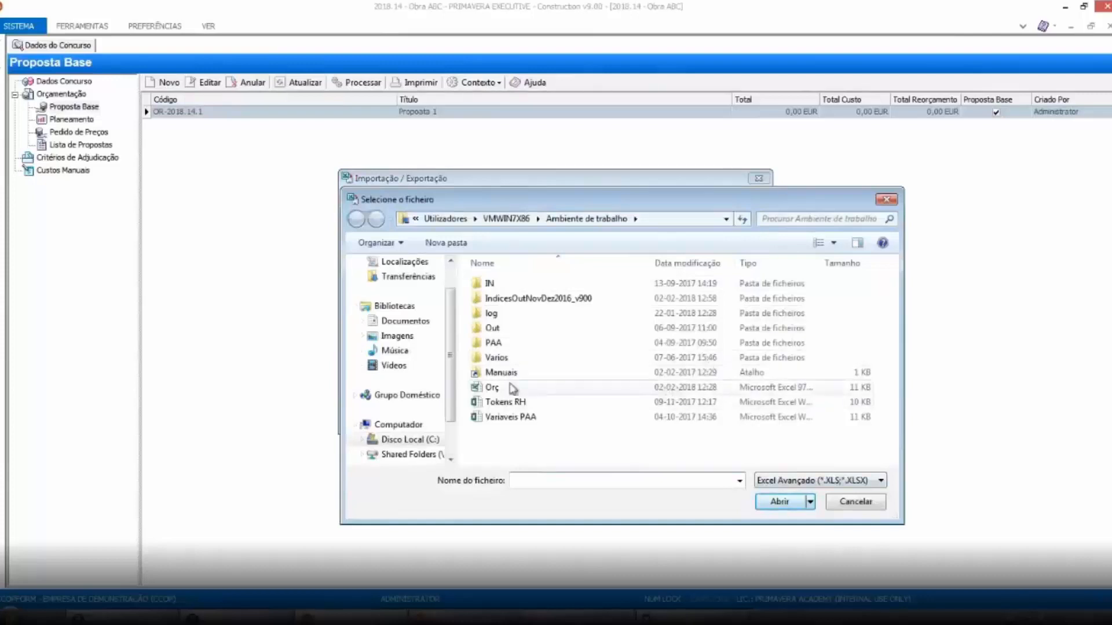
click(512, 387)
click(789, 501)
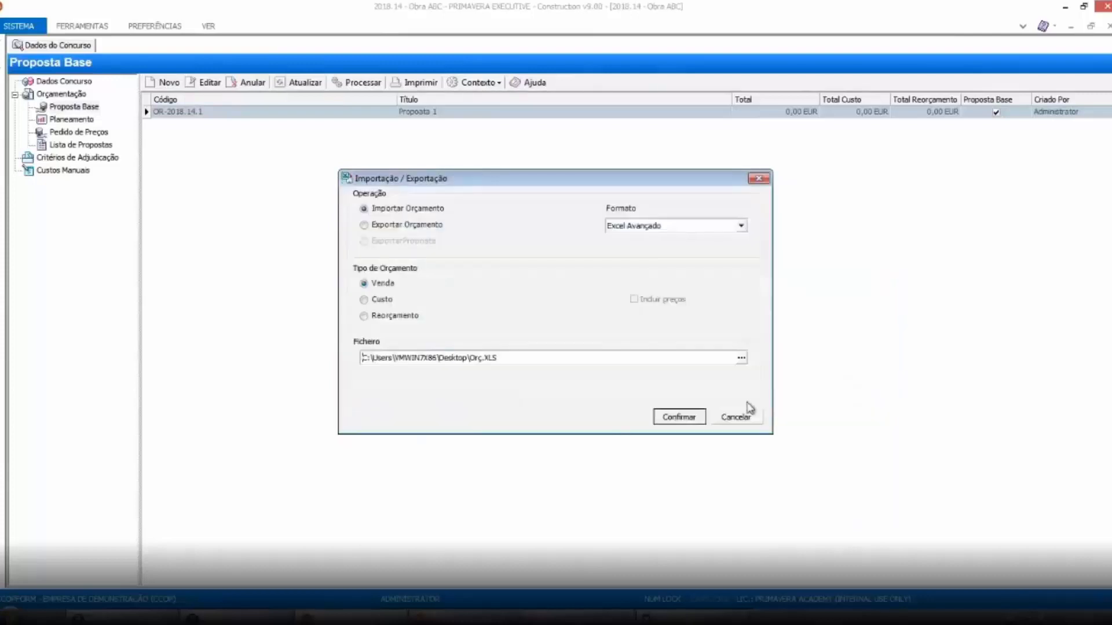
click(675, 418)
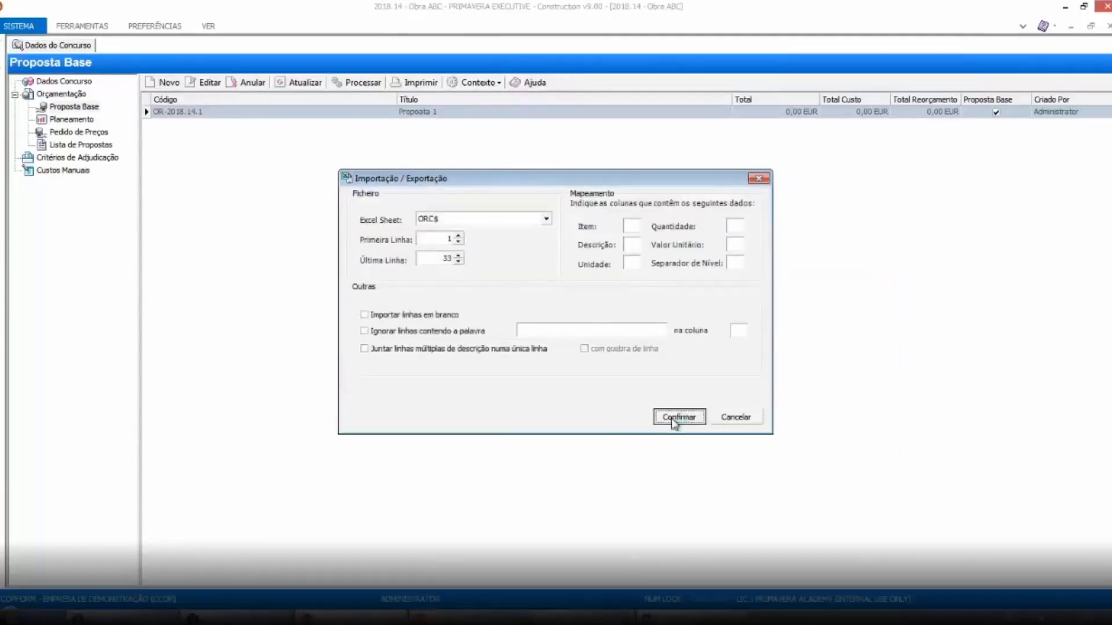
Check in the Orç workbook where the budget data begins and set the import's first line to 2.
click(683, 616)
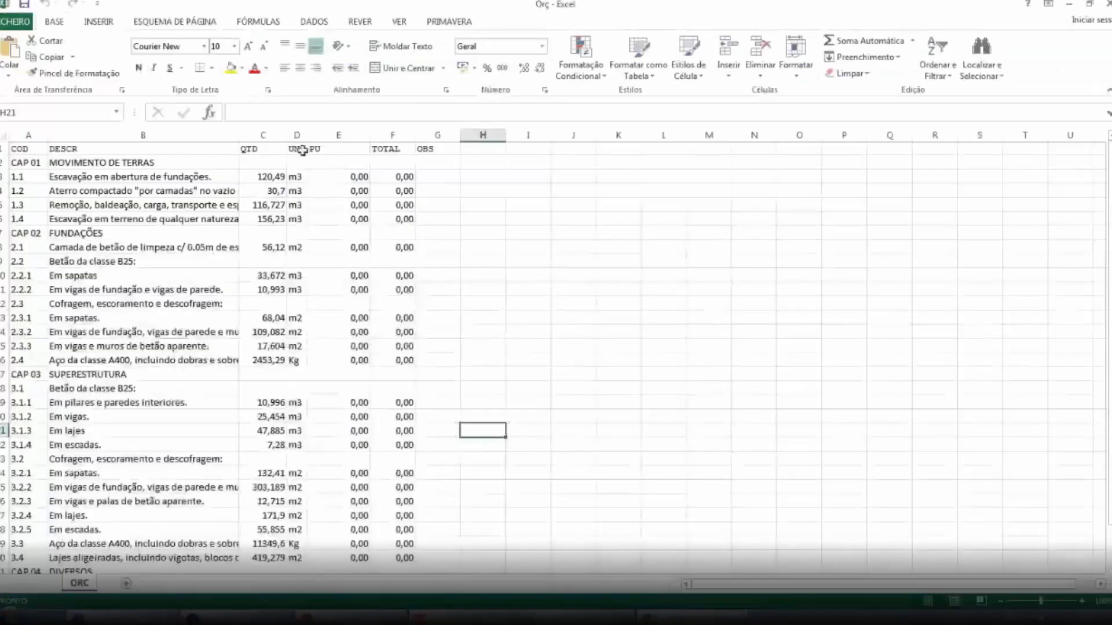
click(4, 163)
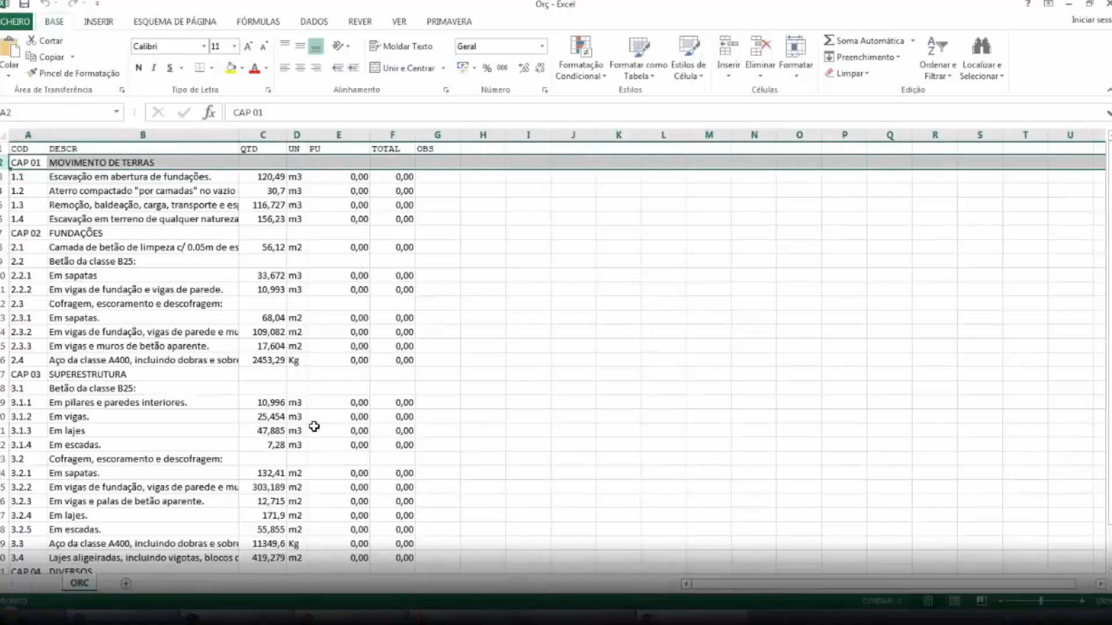
key(alt+Tab)
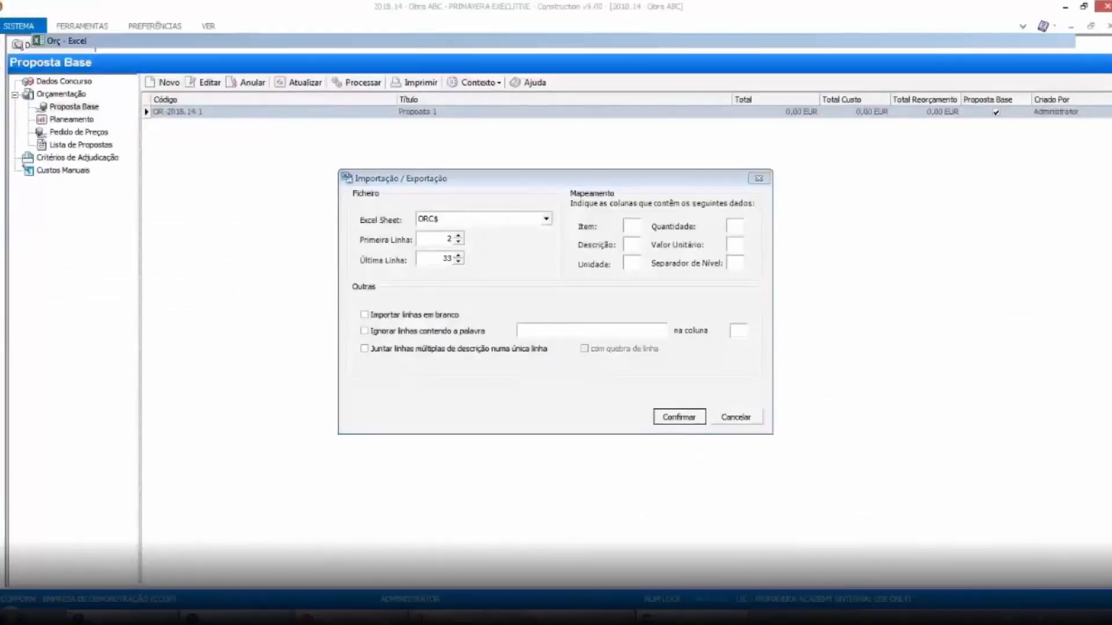
key(alt+Tab)
key(alt+Tab)
Map Item to column A, Descrição to B, Unidade to D, Quantidade to C and Valor Unitário to E, and run the import.
click(632, 226)
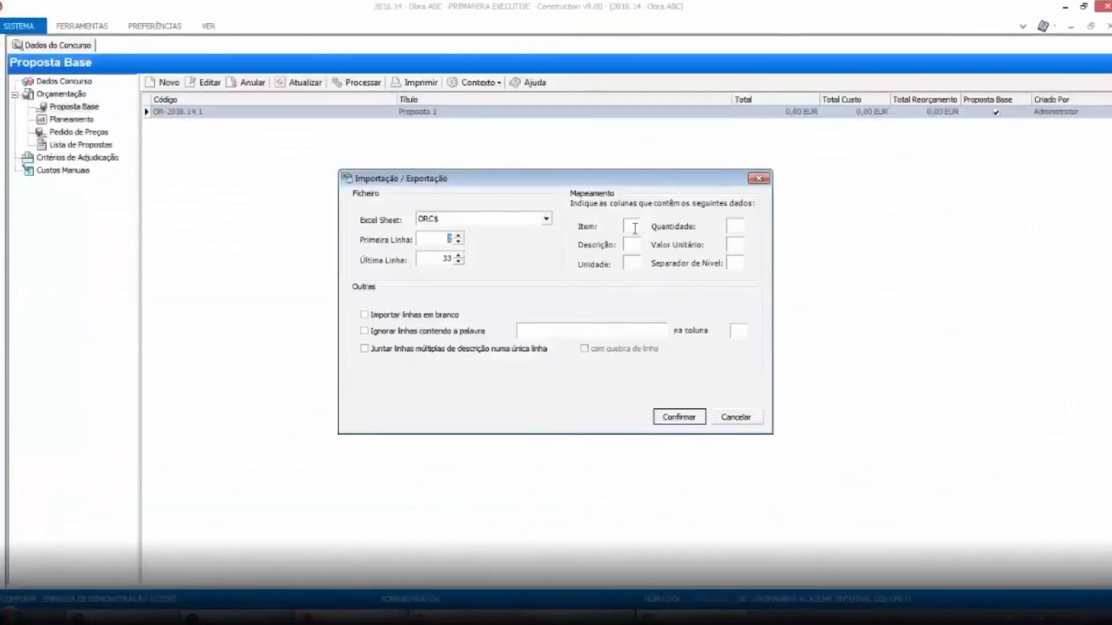
text(A)
key(Tab)
text(B)
key(Tab)
text(D)
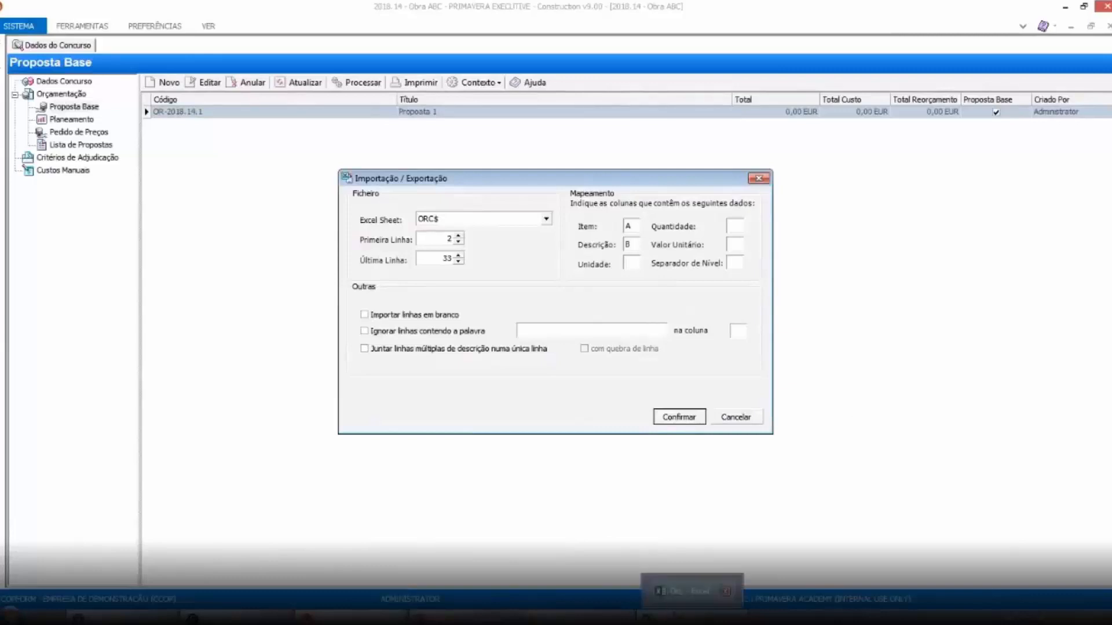
key(Tab)
click(692, 618)
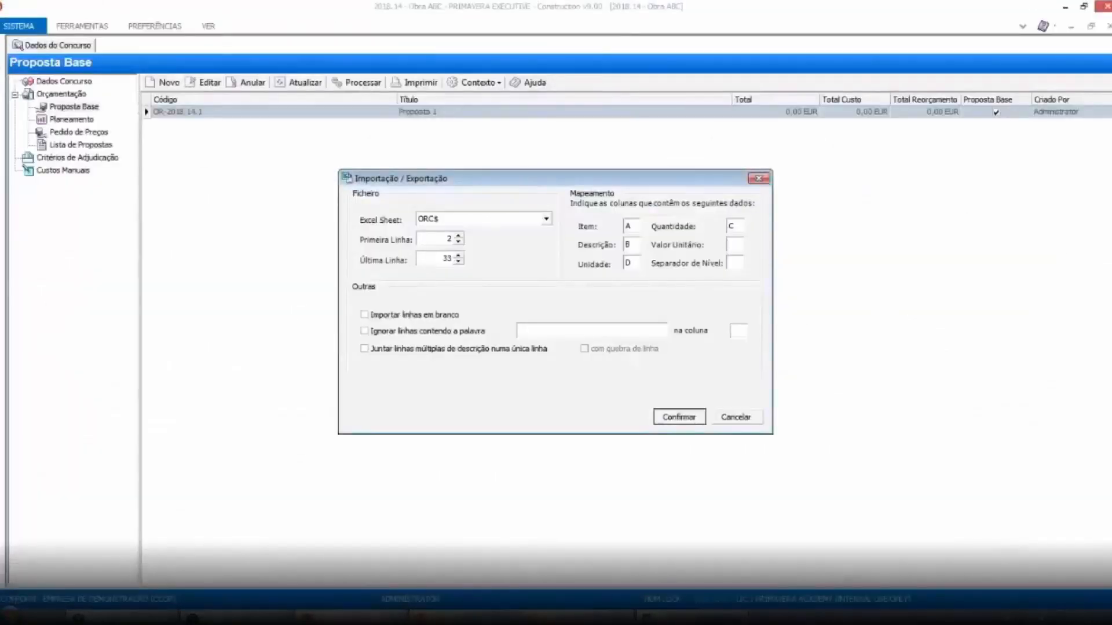
key(alt+Tab)
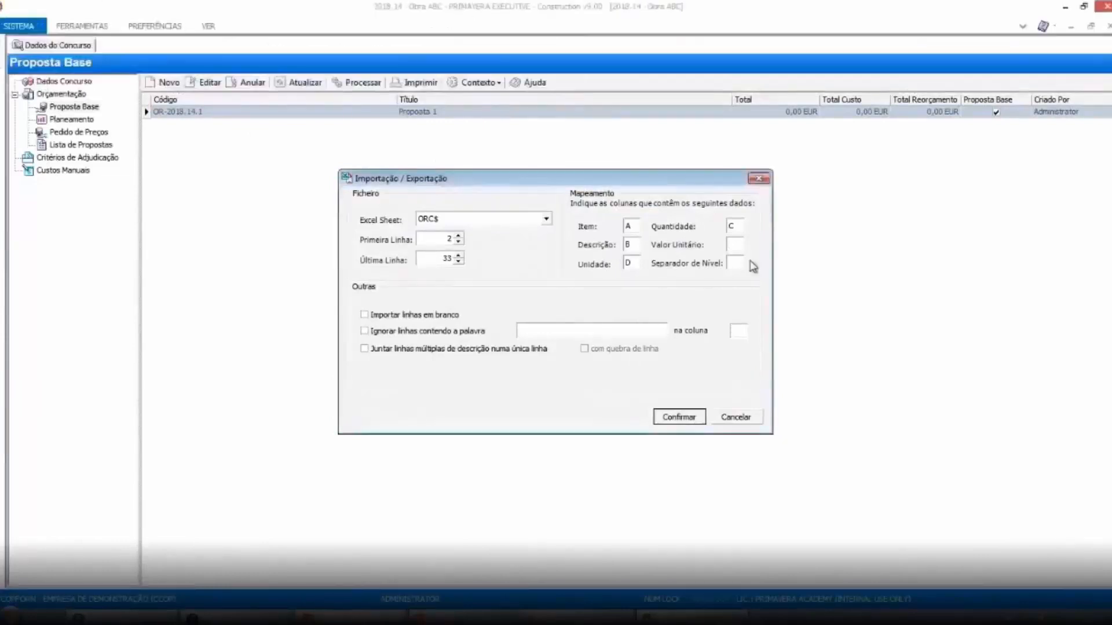
text(E)
click(679, 416)
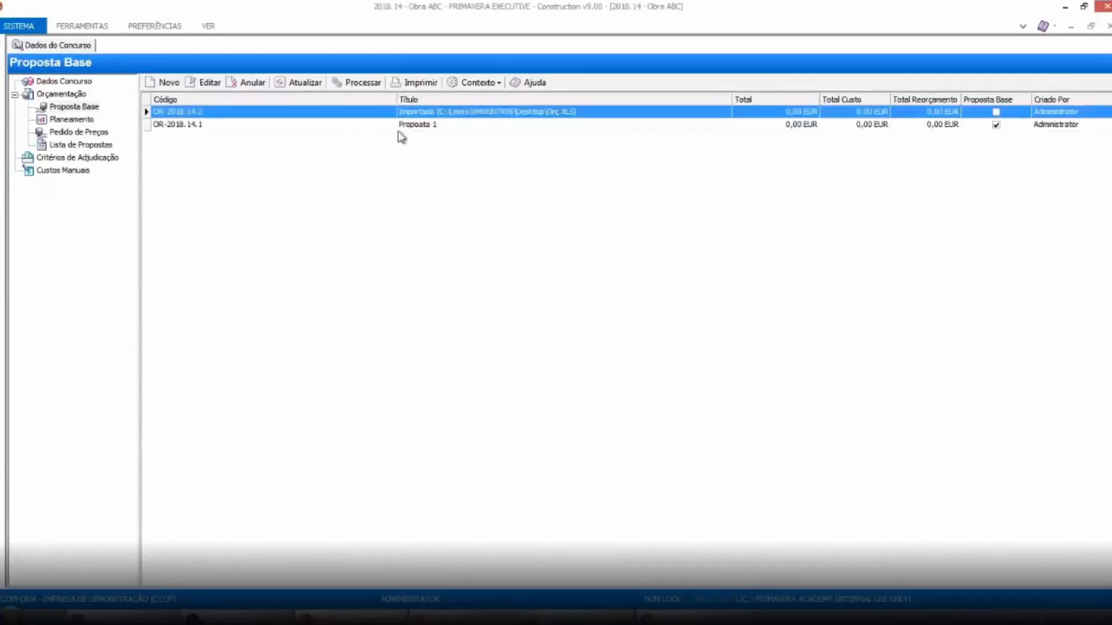
Open the imported budget OR-2018.14.2, examine the articles and quantities of CAP 01, and close the budget.
double_click(435, 111)
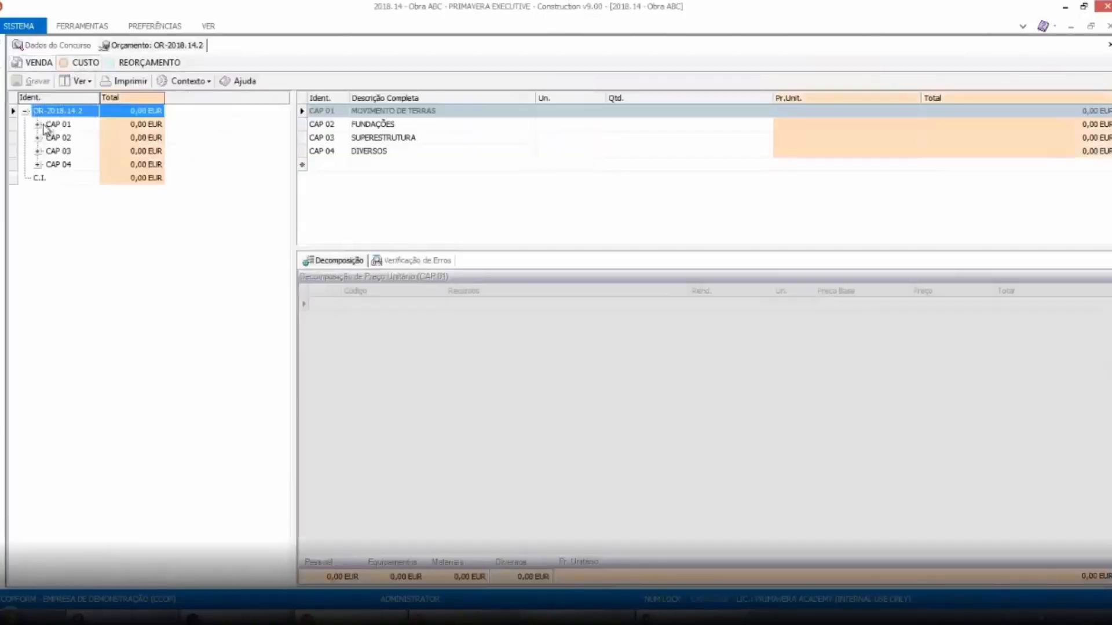
click(38, 124)
click(61, 125)
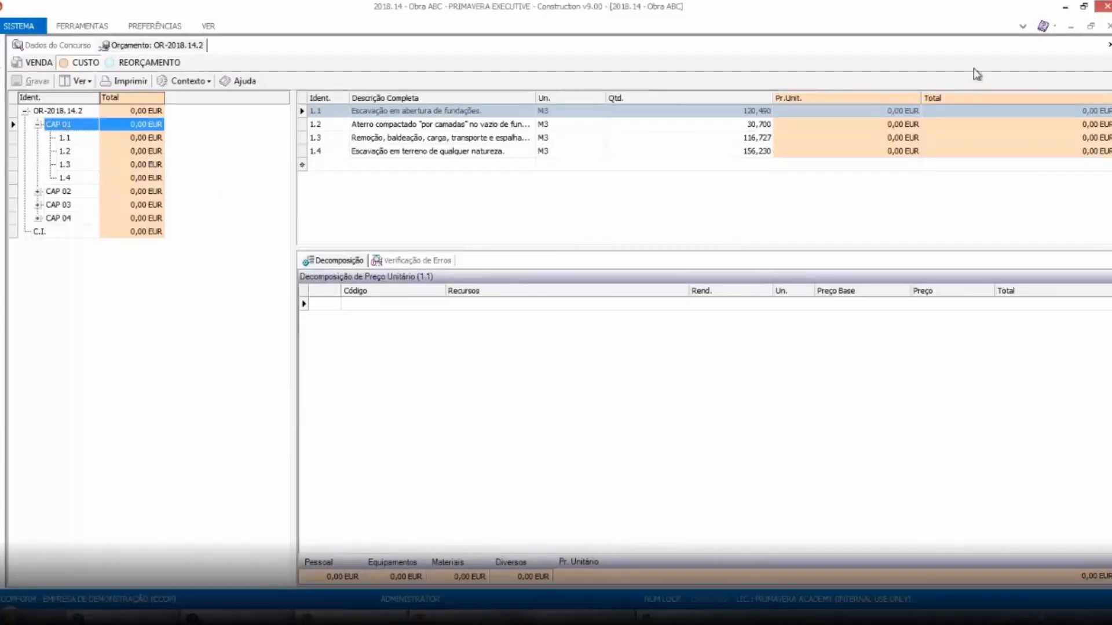
click(1109, 44)
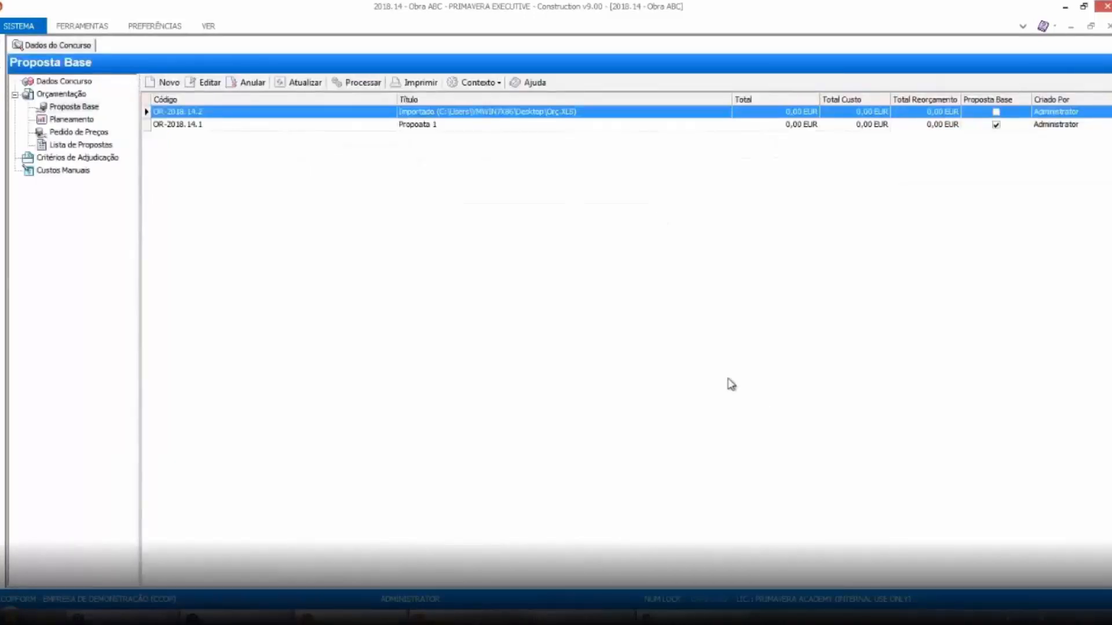
Place the Obra ABC window beside the tender list and save a new budget with "qerfwe" as its code description.
click(1090, 26)
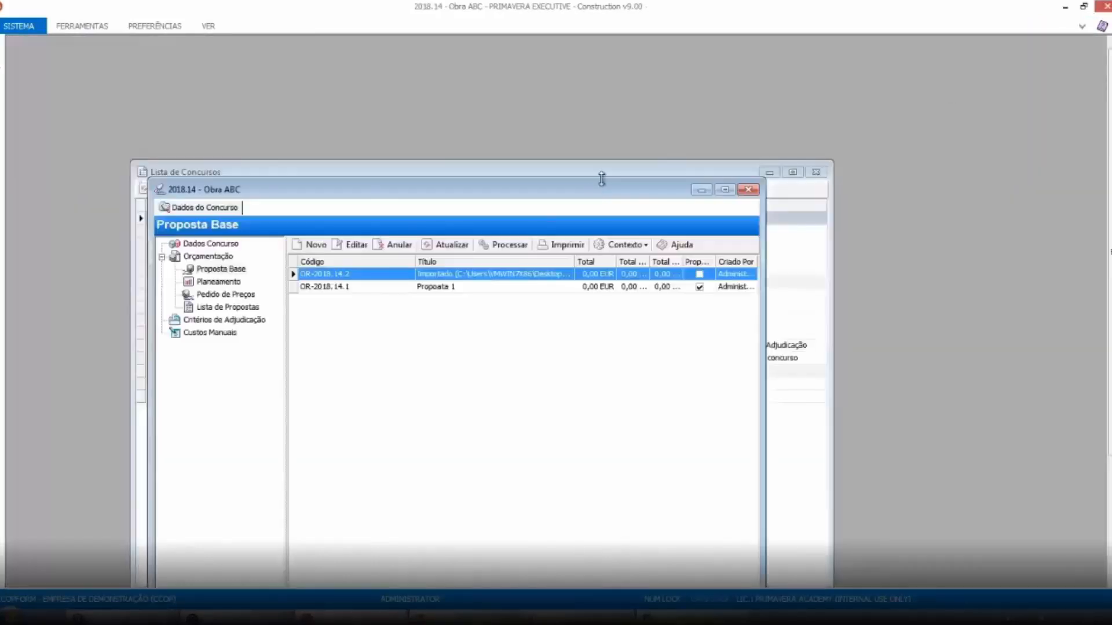
drag(603, 179, 1043, 99)
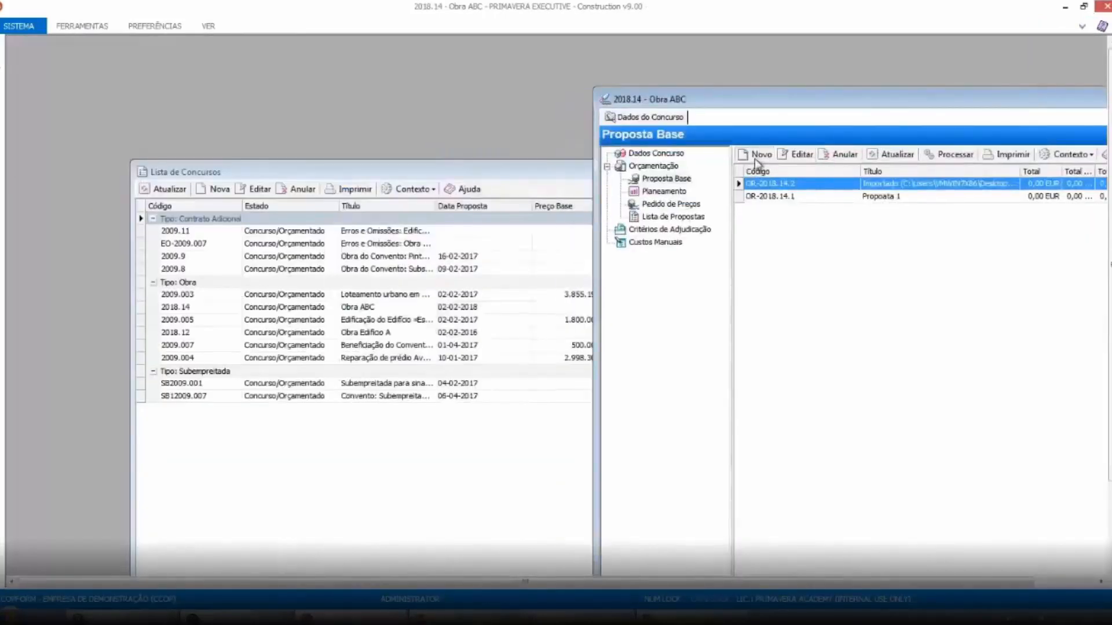
click(758, 154)
click(495, 245)
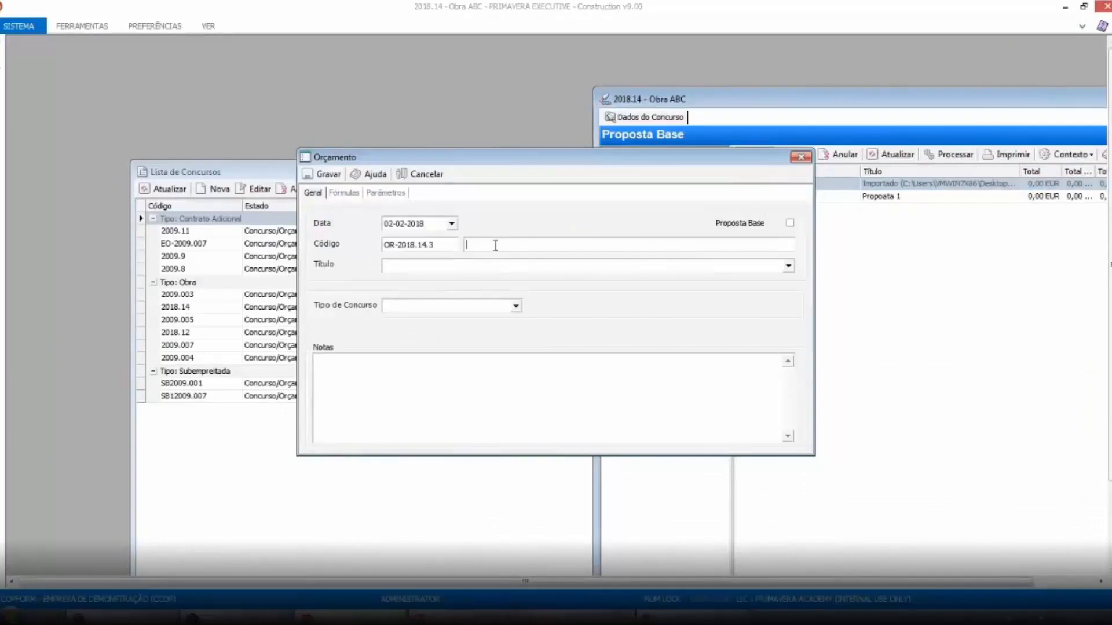
text(qerfwe)
click(317, 178)
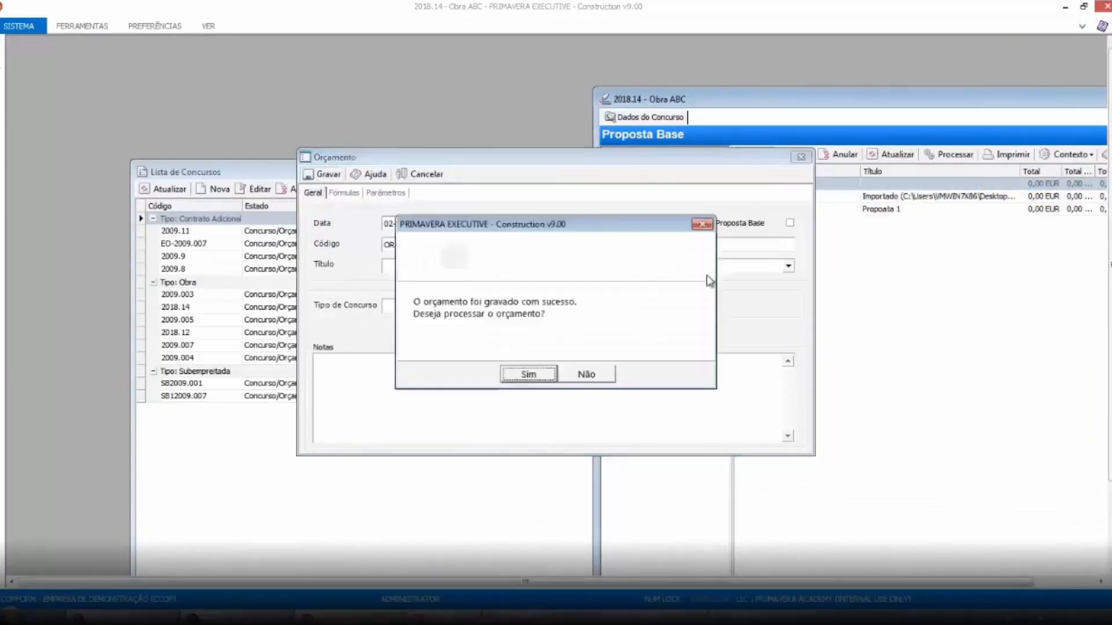
Process the newly saved budget to open it for editing.
click(528, 374)
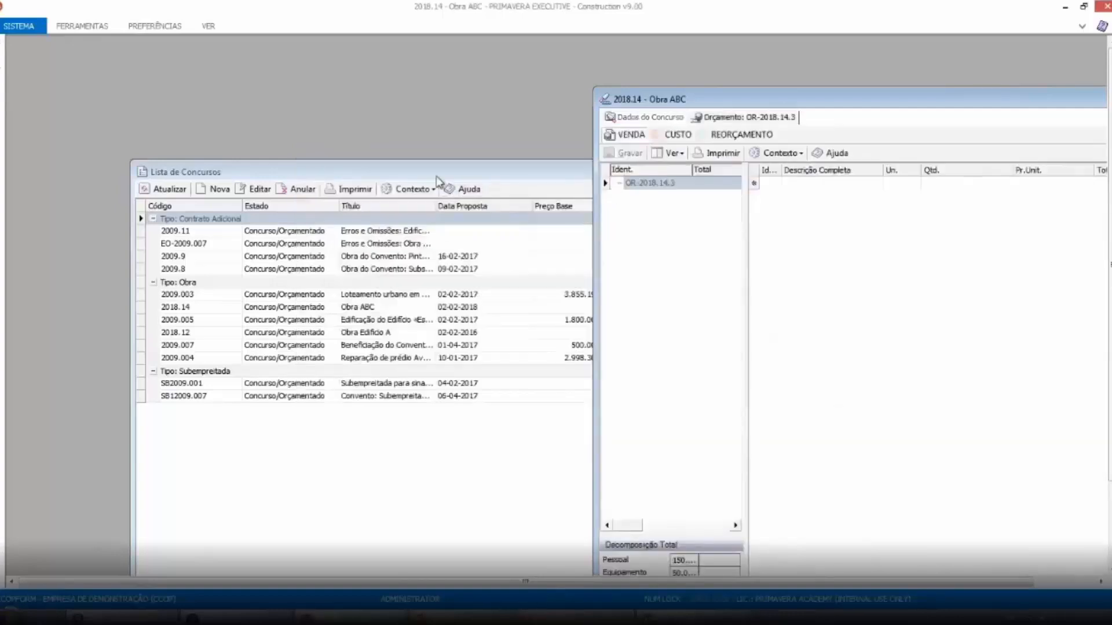
click(437, 183)
double_click(368, 308)
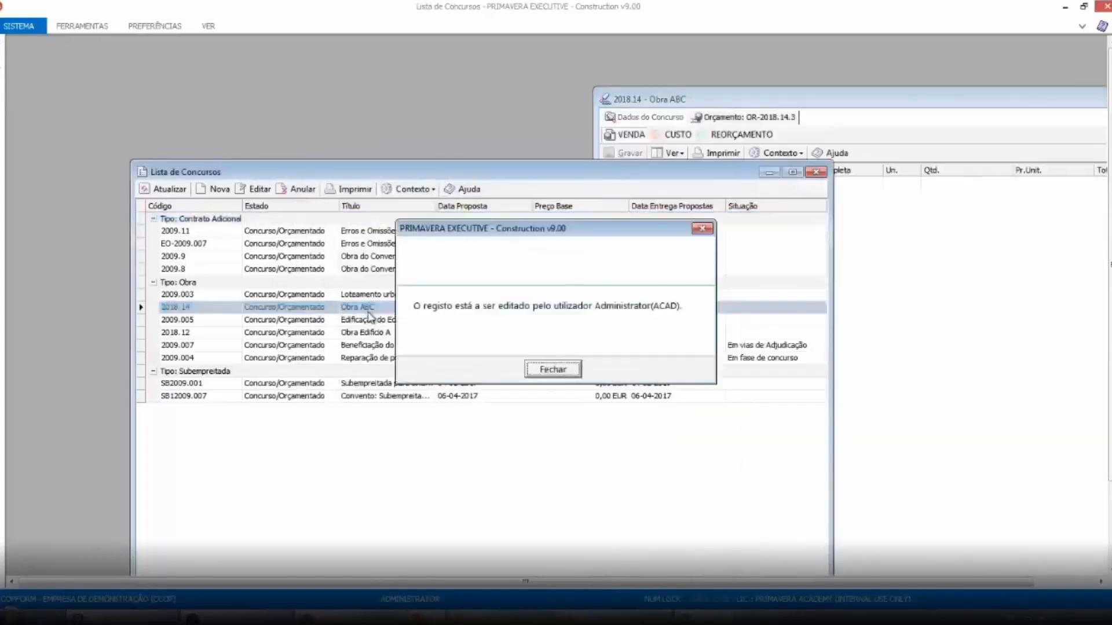
click(703, 229)
click(789, 226)
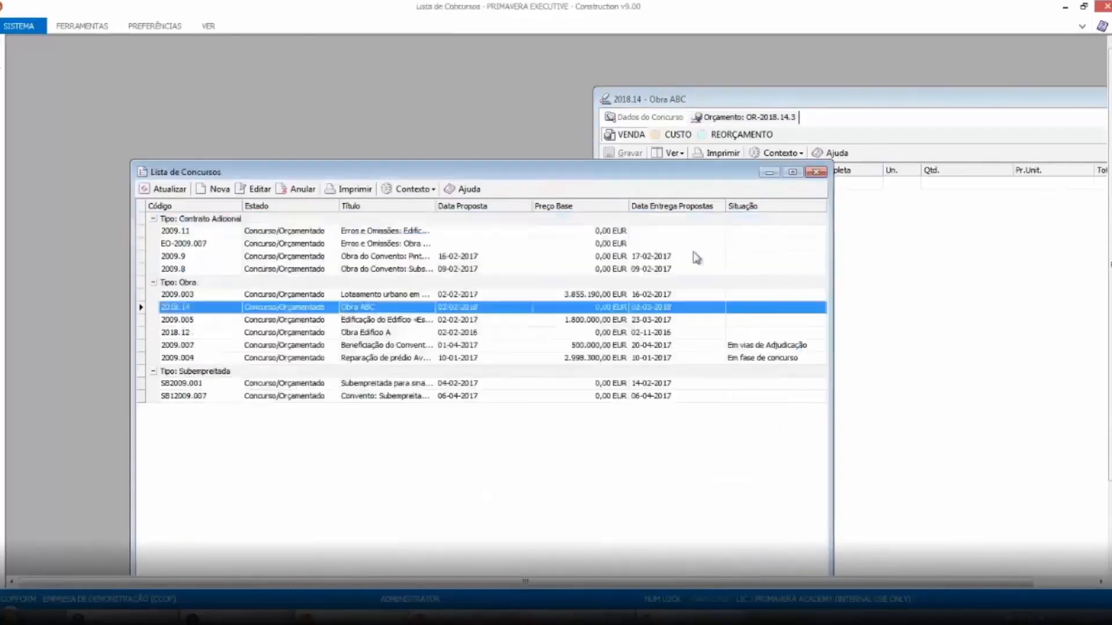
Open the tender Obra Edificio A, close the tender list, and open its budget OR-2018.12.1.
double_click(380, 334)
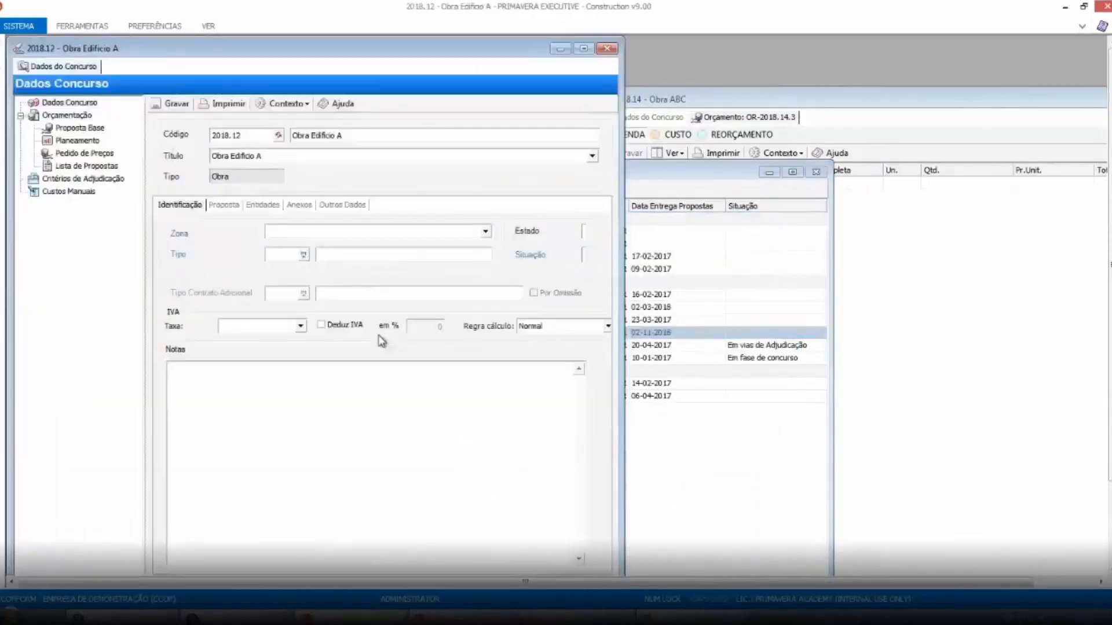
click(816, 171)
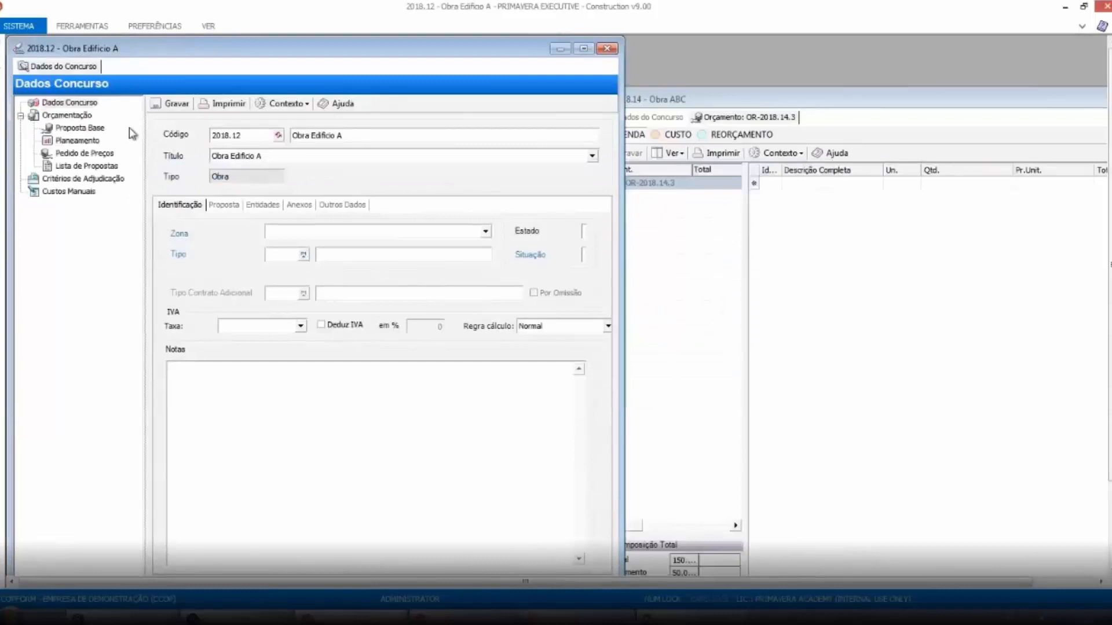
click(63, 116)
double_click(292, 133)
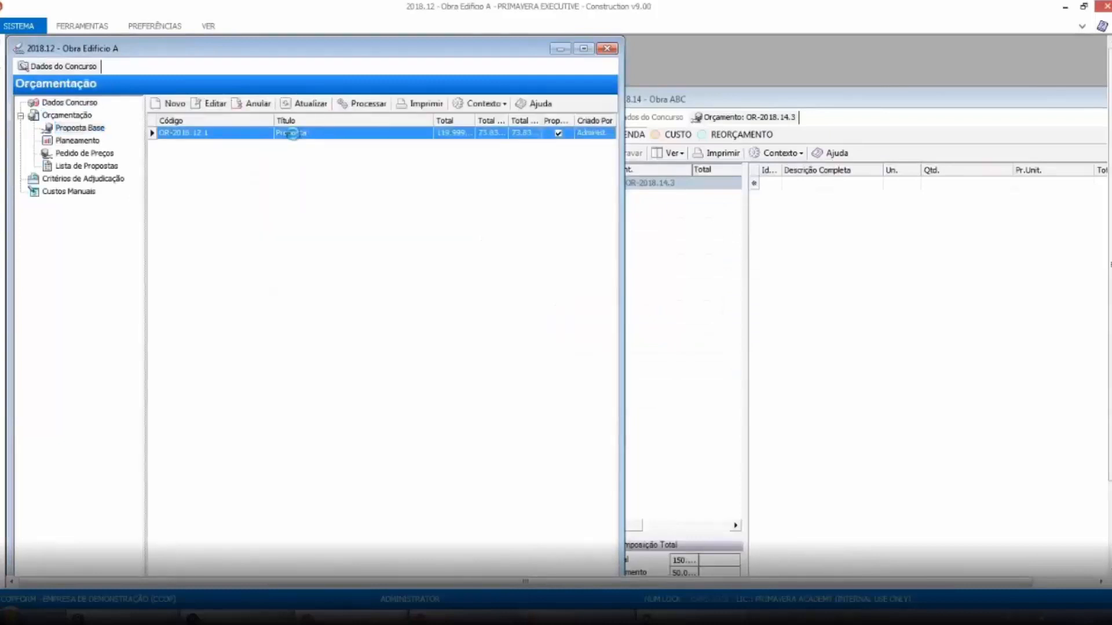
Place the Obra ABC window beside Obra Edificio A and copy chapter CAP. 01 from OR-2018.12.1 into the cost view of OR-2018.14.3.
drag(736, 97, 838, 51)
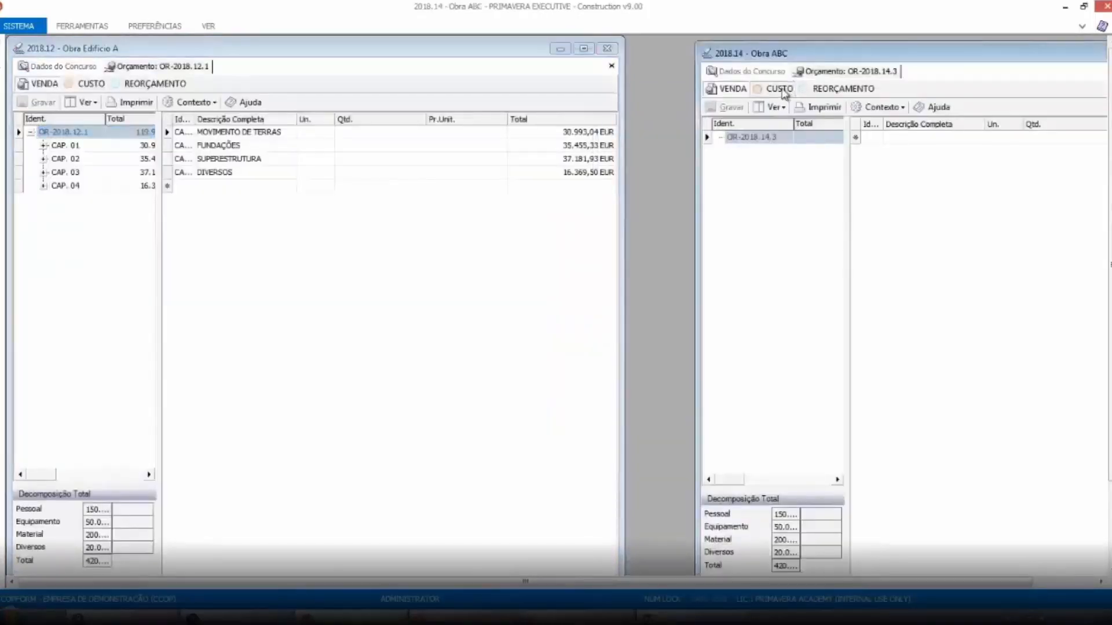
click(782, 90)
click(46, 152)
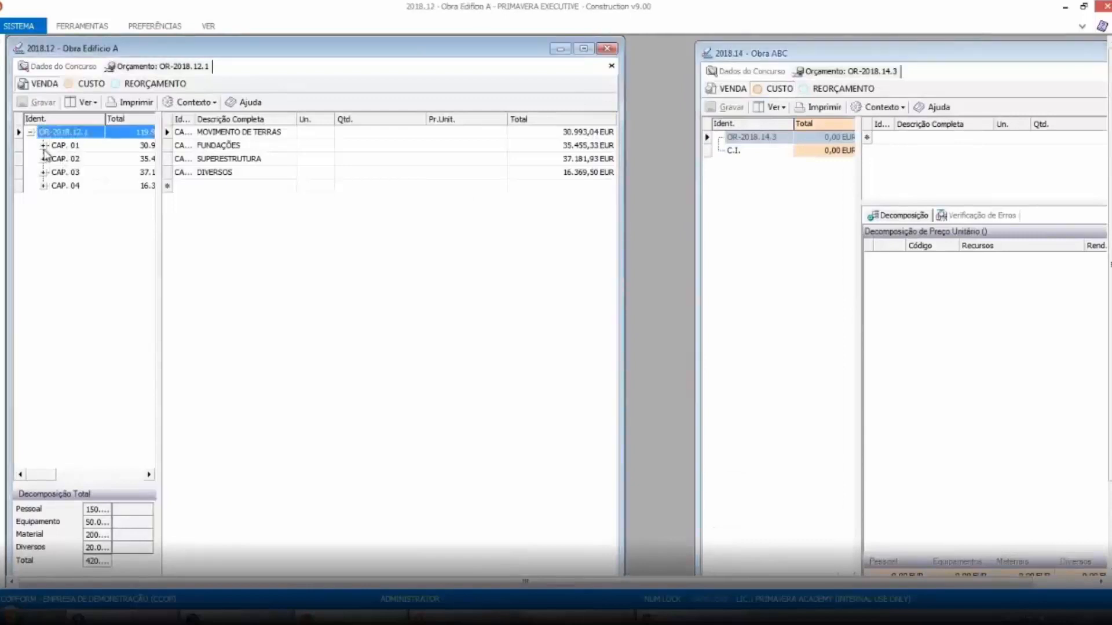
click(44, 145)
click(64, 146)
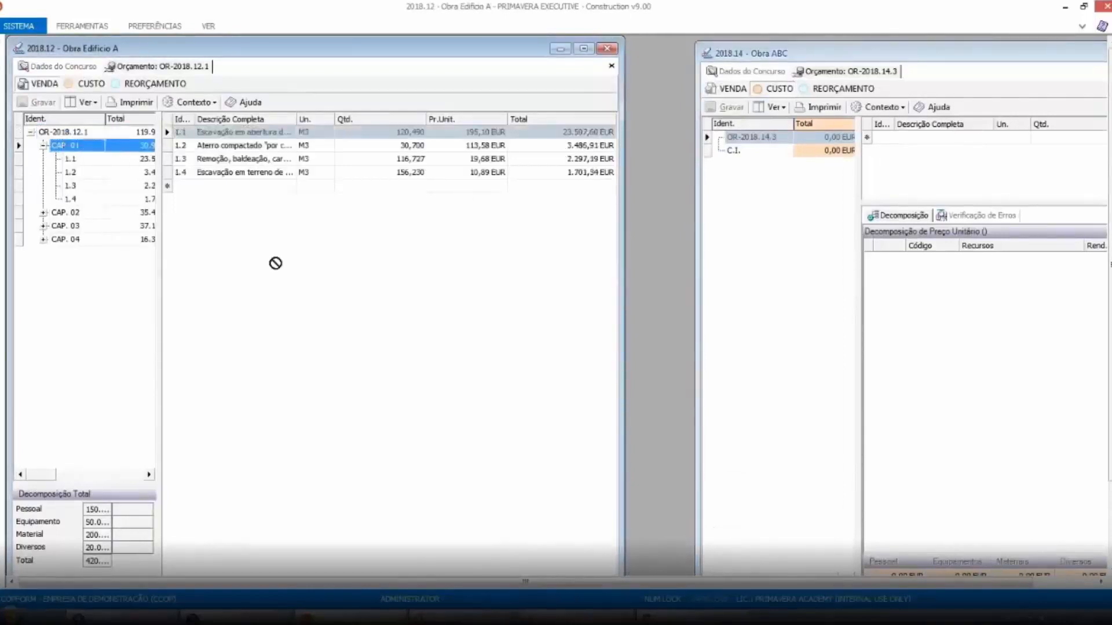
drag(275, 263, 767, 142)
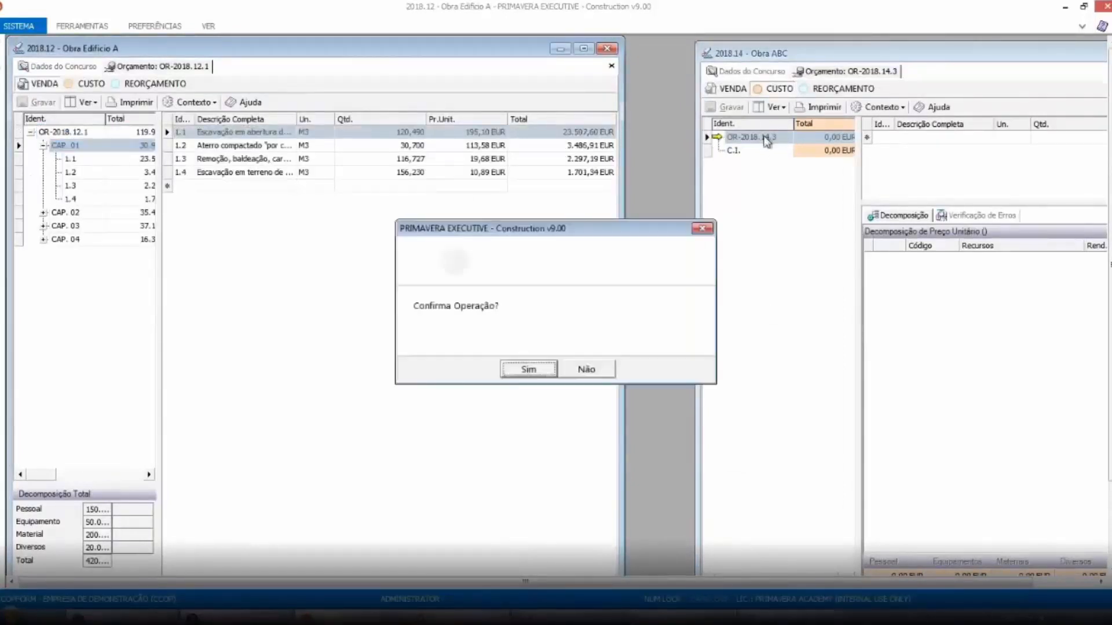
click(531, 374)
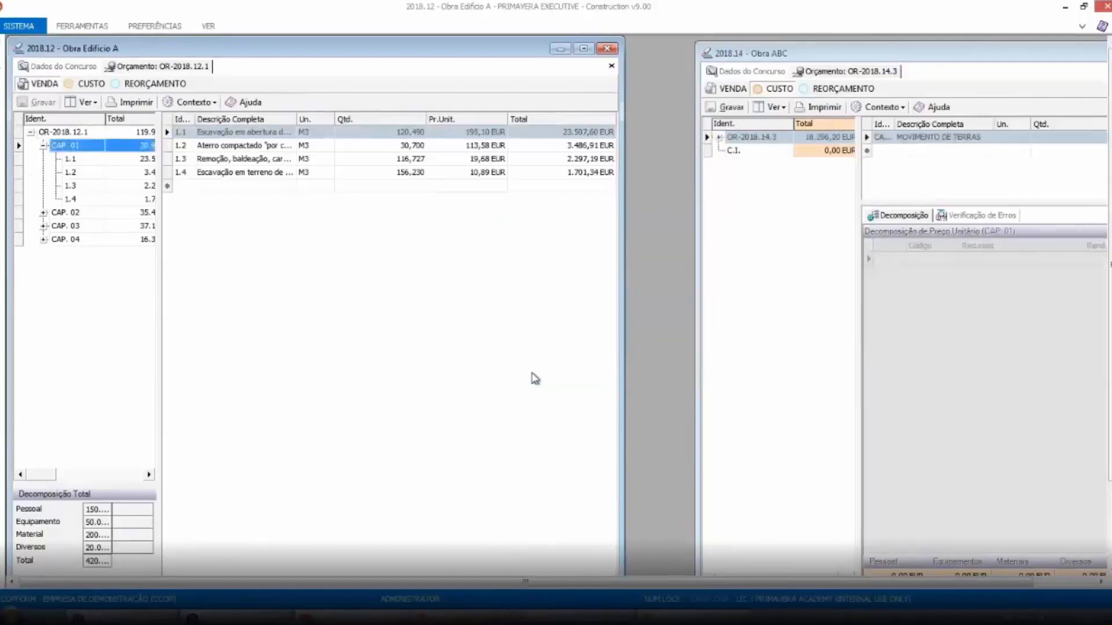
Expand OR-2018.14.3 and examine the articles copied into its chapter CAP. 01.
click(719, 137)
click(733, 150)
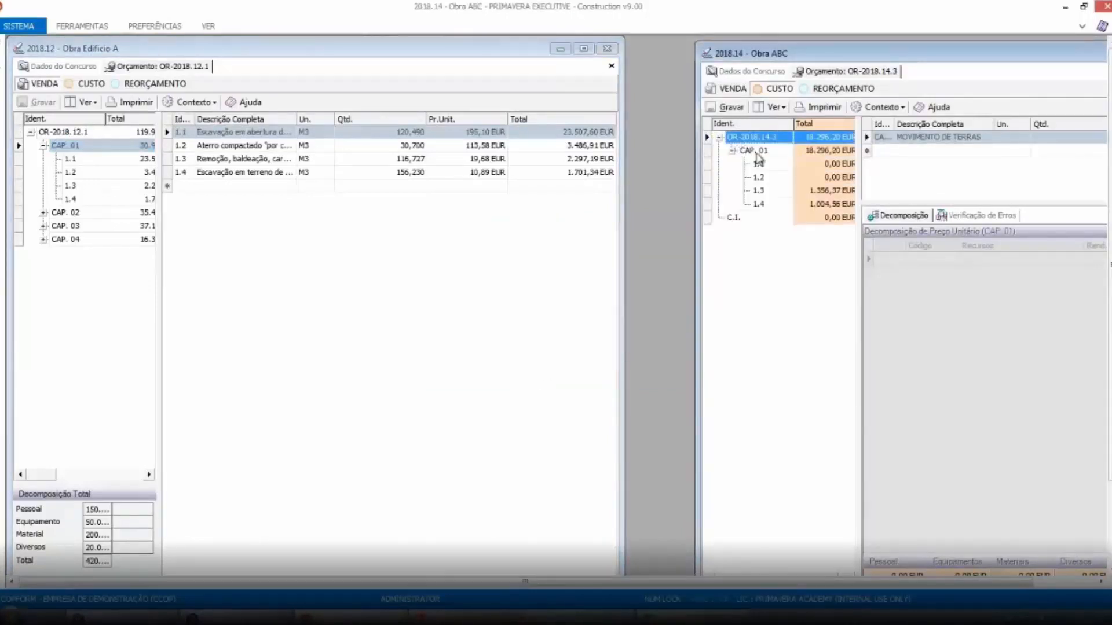
click(756, 152)
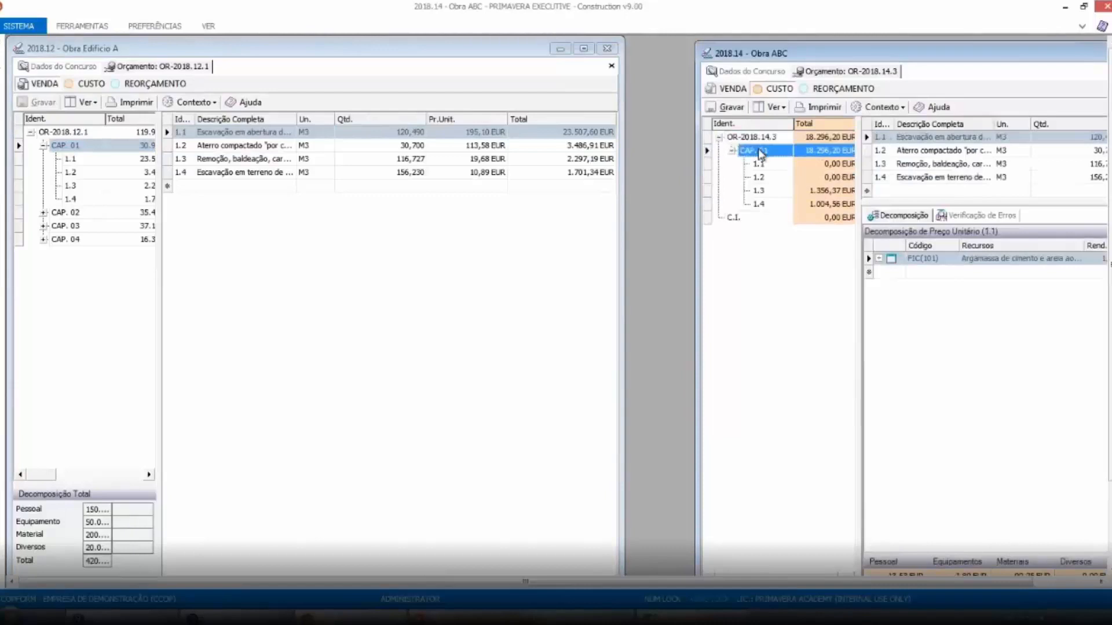
Close Obra Edificio A, maximize the Obra ABC window, and close budget OR-2018.14.3 saving its changes.
click(607, 48)
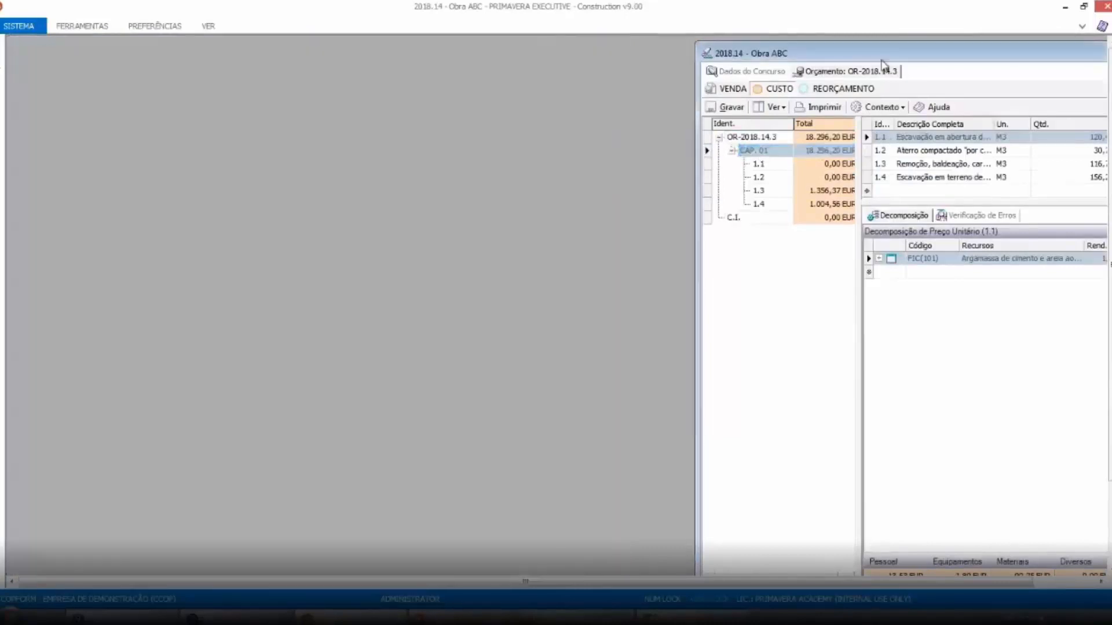
double_click(898, 54)
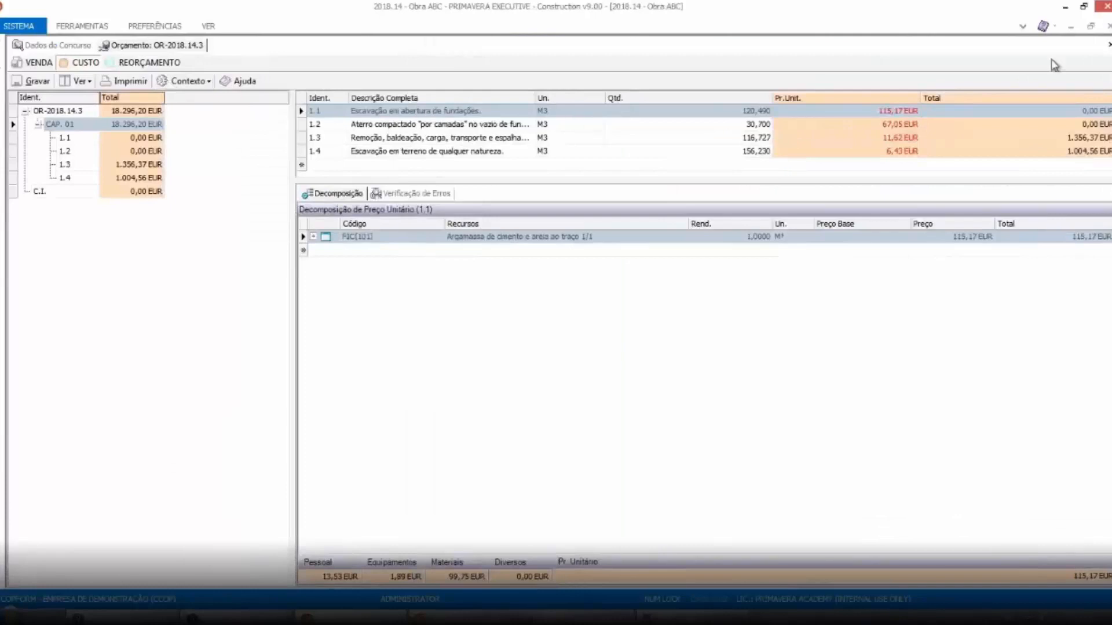
click(1109, 44)
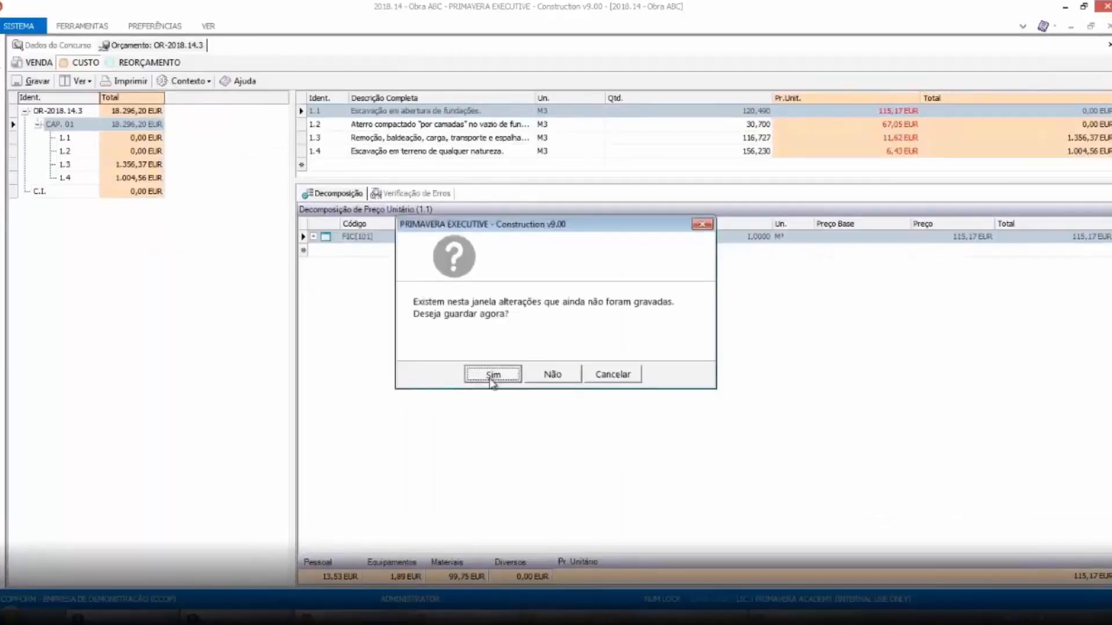
click(491, 383)
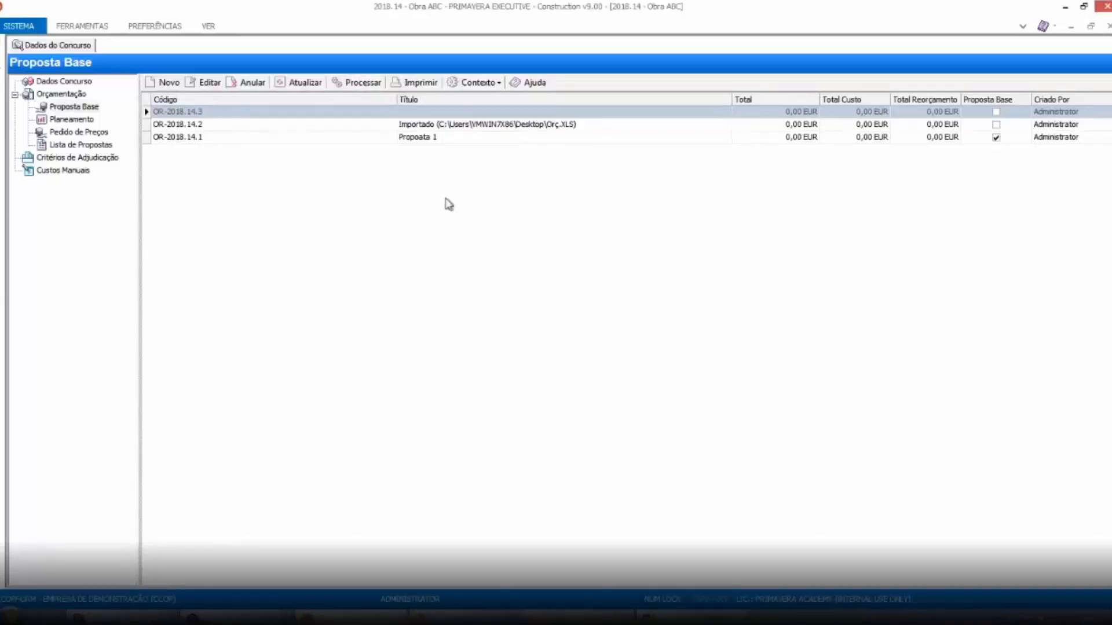
Copy the budget OR-2018.14.1 within Obra ABC, including its Custo, Venda and Reorçamento data.
click(445, 137)
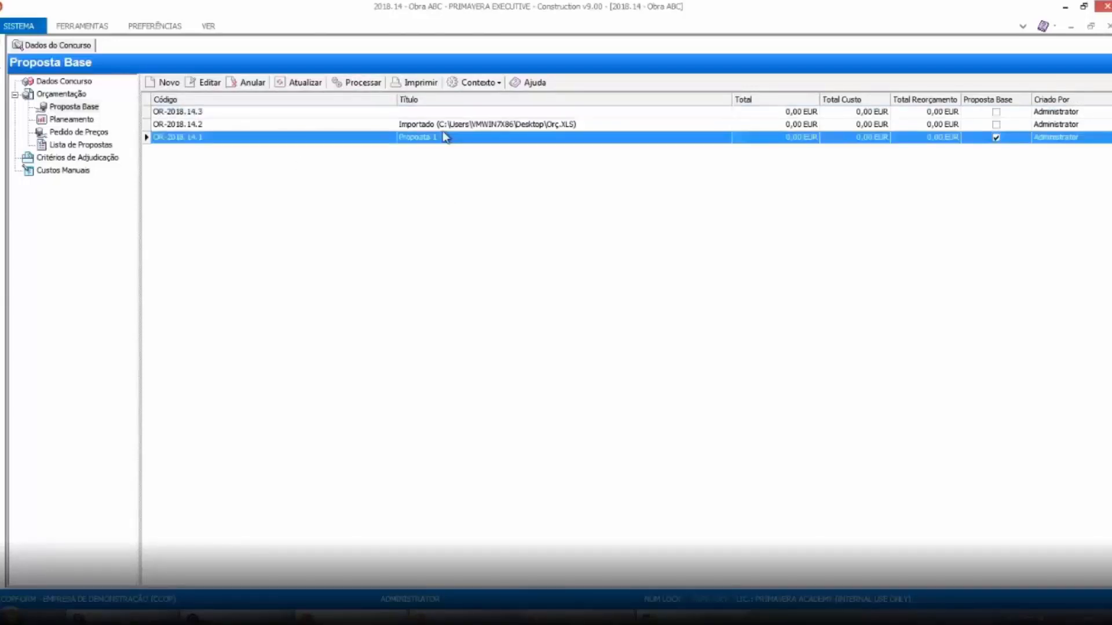
click(500, 84)
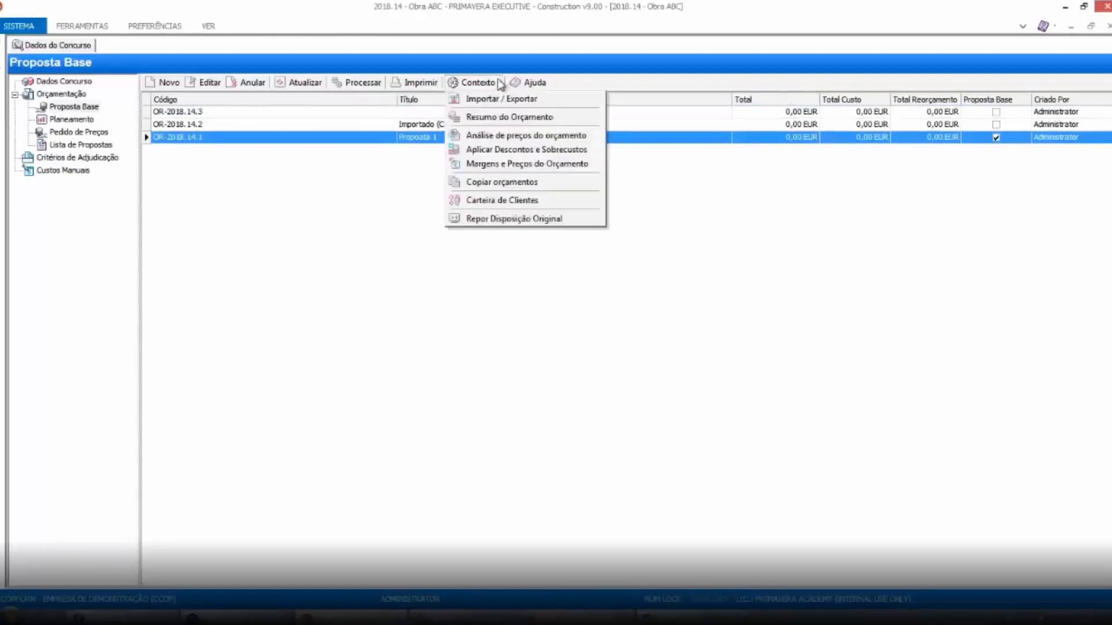
click(499, 182)
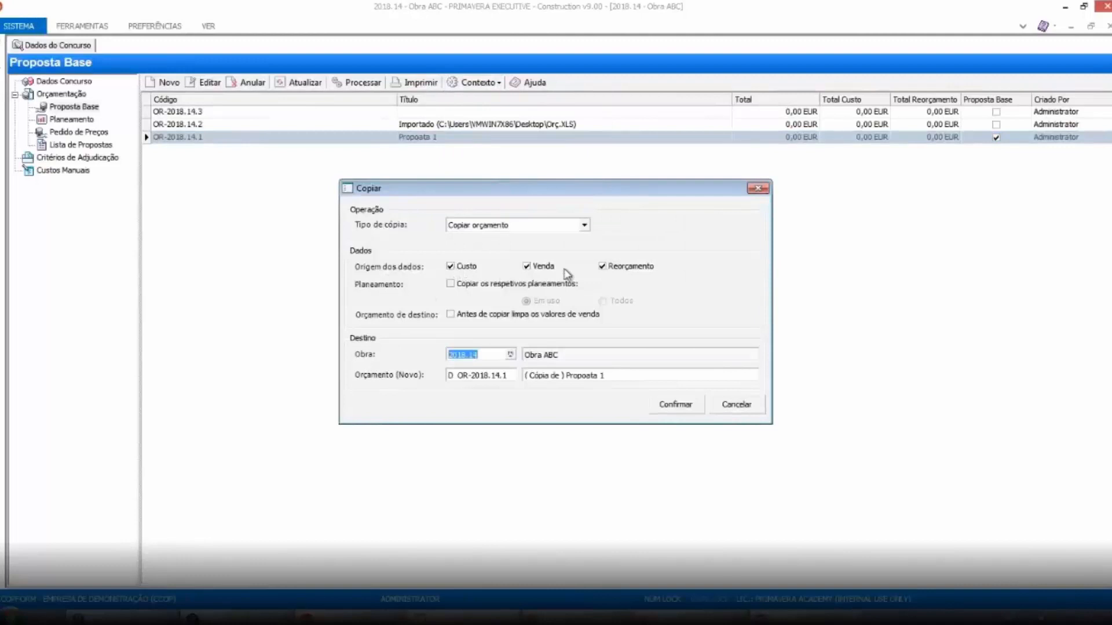
click(676, 404)
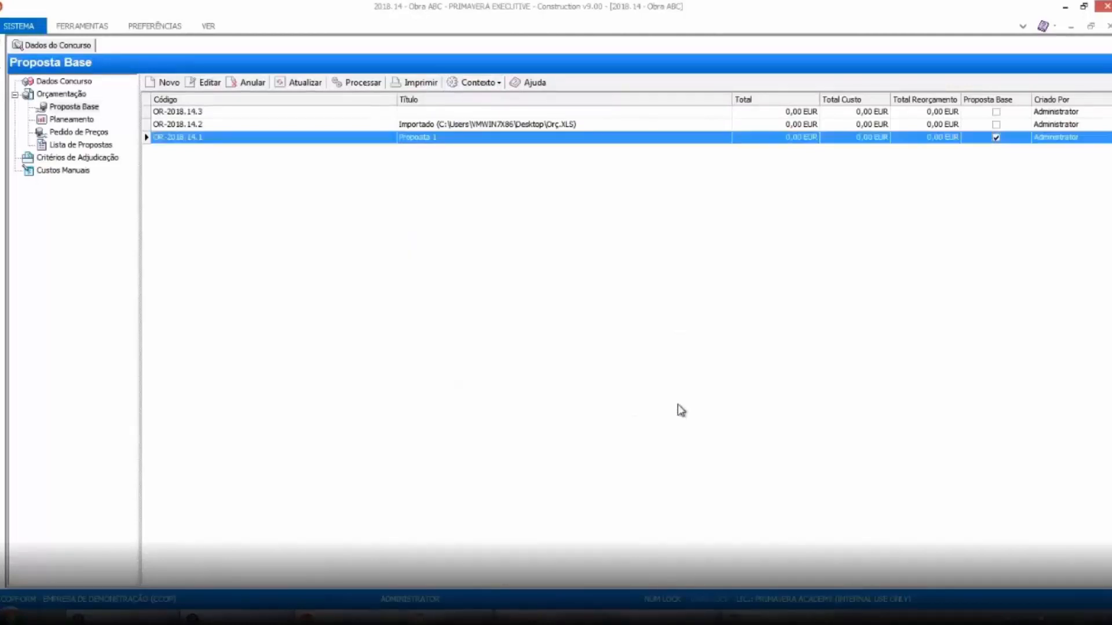
click(534, 370)
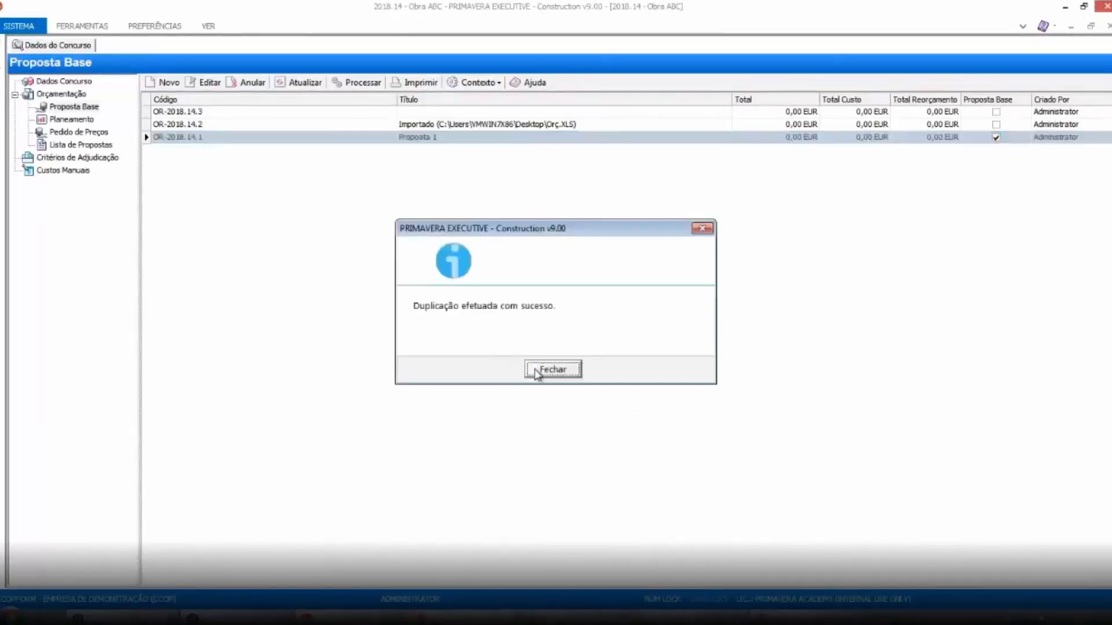
click(551, 373)
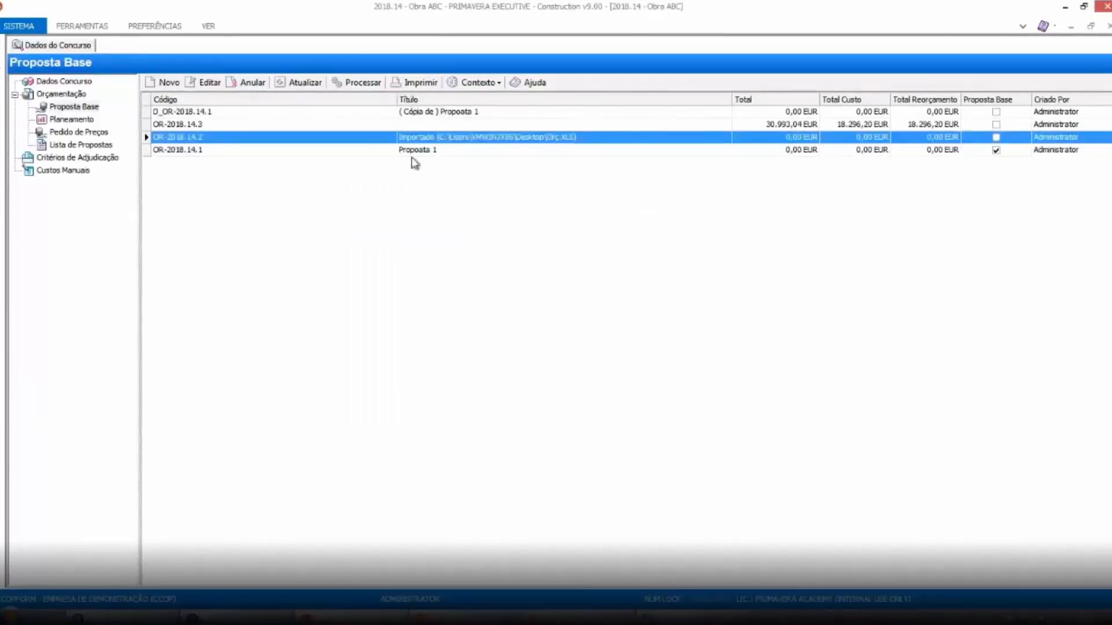
Close the imported budget OR-2018.14.2 and open OR-2018.14.1 in its cost view.
click(411, 152)
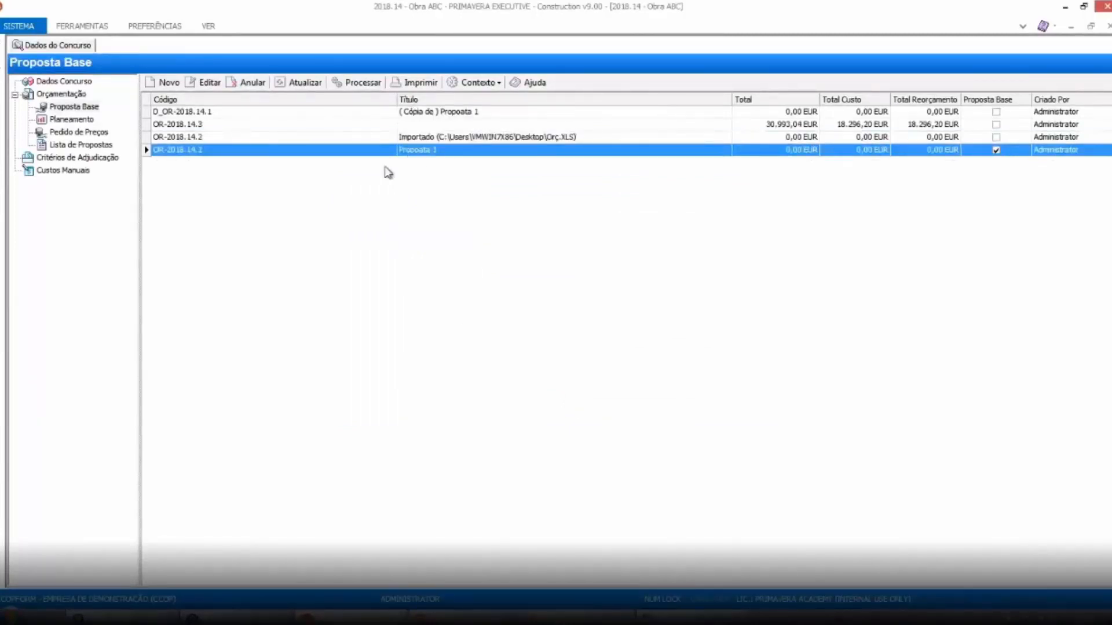
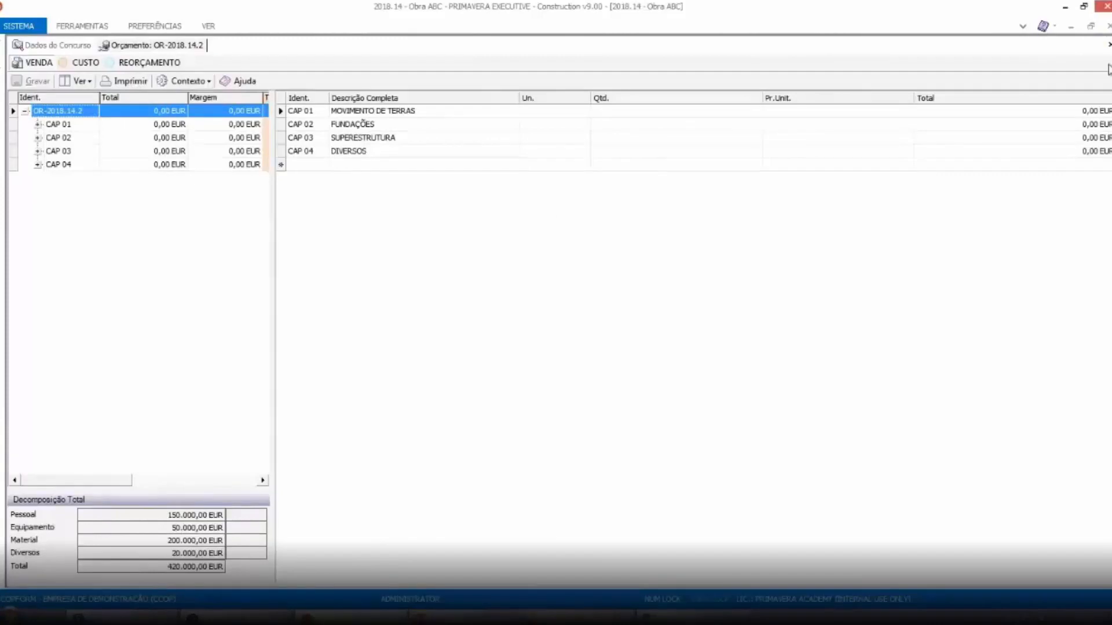
click(1109, 44)
double_click(443, 151)
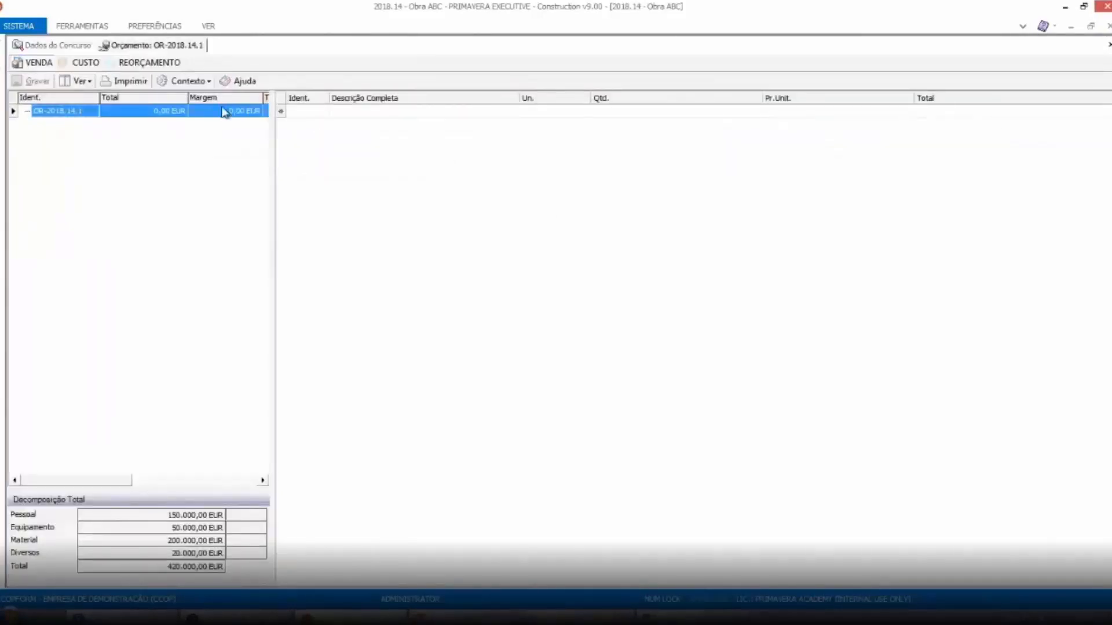
click(87, 63)
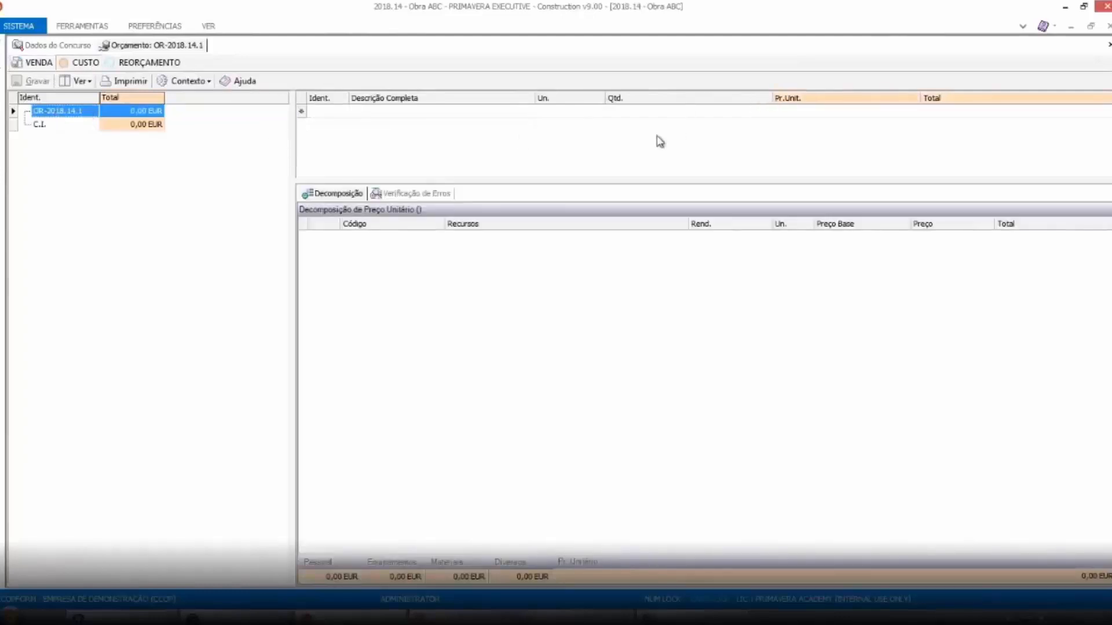
Insert chapters CAP. 01, CAP. 02, CAP. 03 and CAP. 04 of the Edifícios model from the price structure into OR-2018.14.1.
click(327, 112)
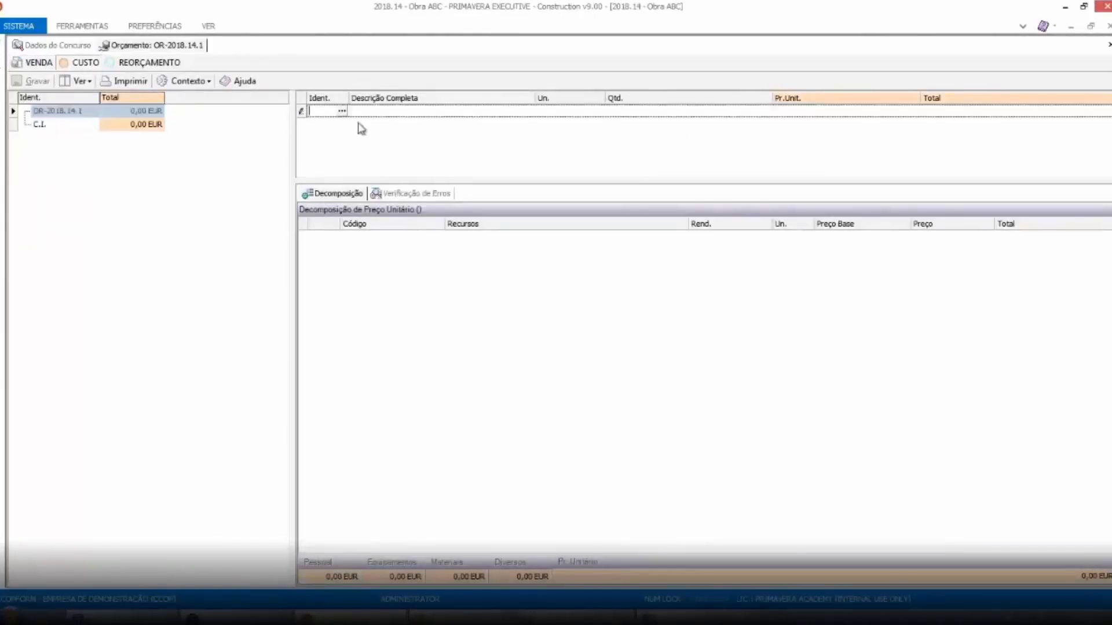
click(341, 110)
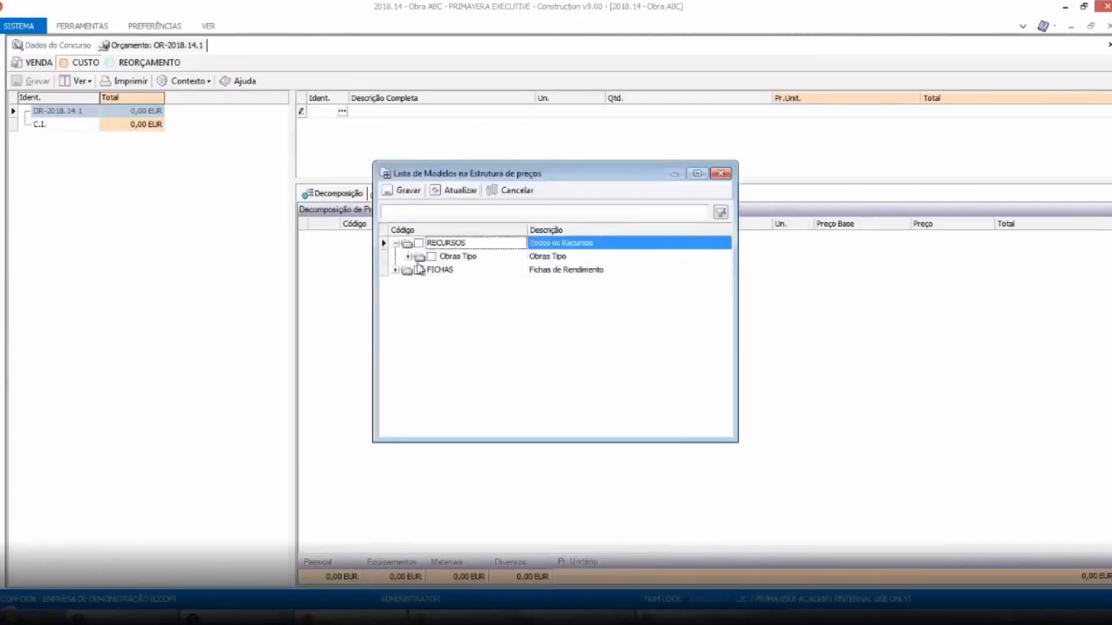
click(408, 256)
click(444, 270)
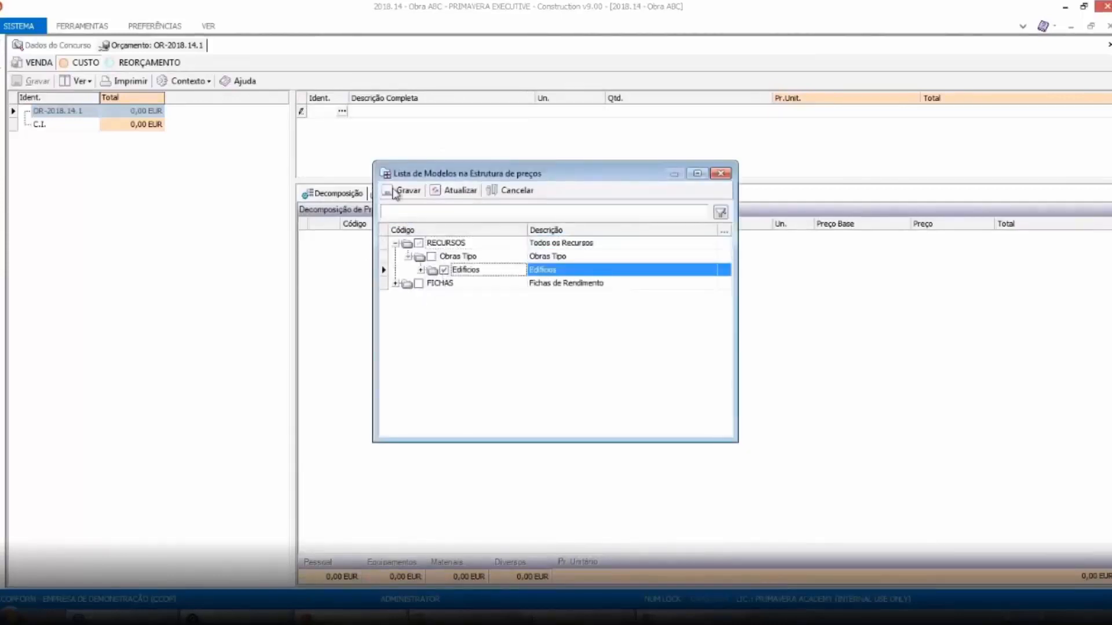
click(421, 270)
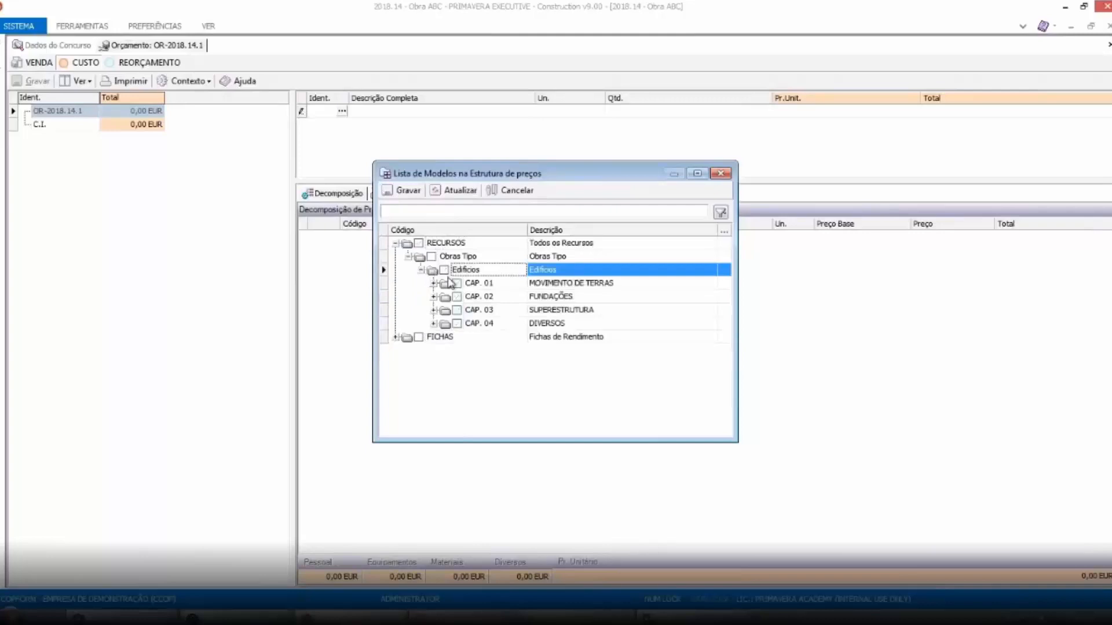
click(457, 283)
click(456, 297)
click(457, 310)
click(457, 323)
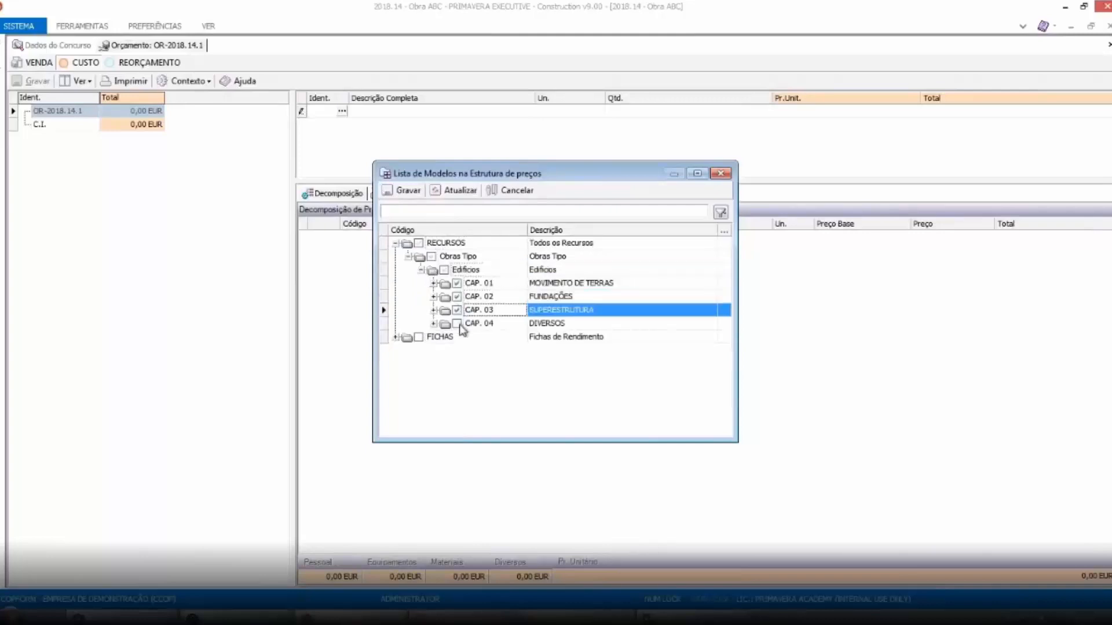
click(411, 193)
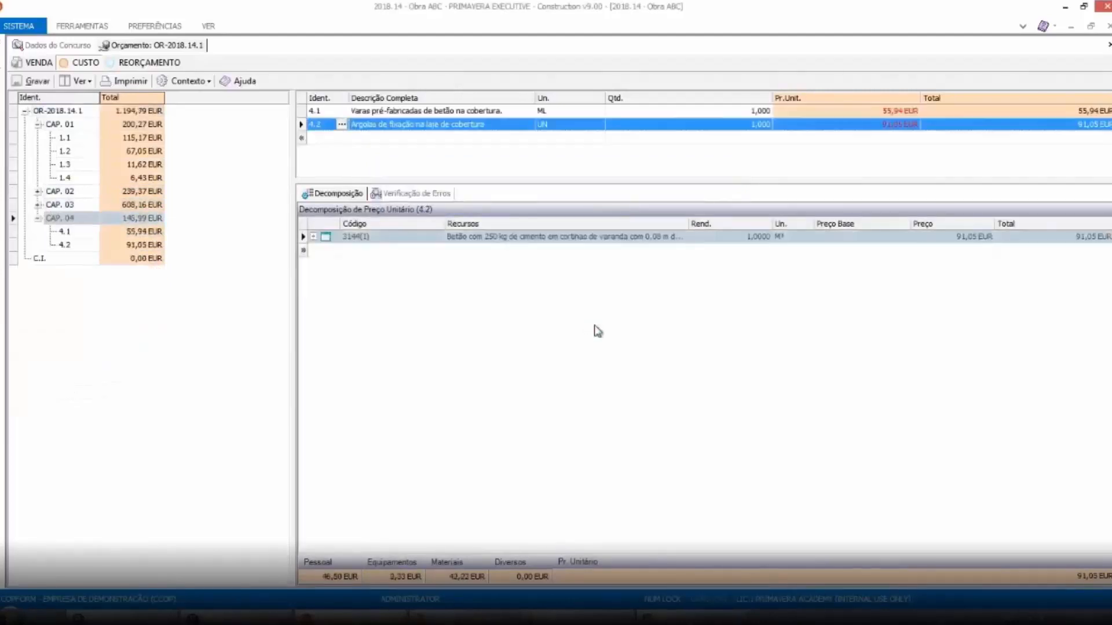
Select chapter CAP. 01 in the budget, open the price structure (Estrutura de Preços) and load its data.
click(77, 124)
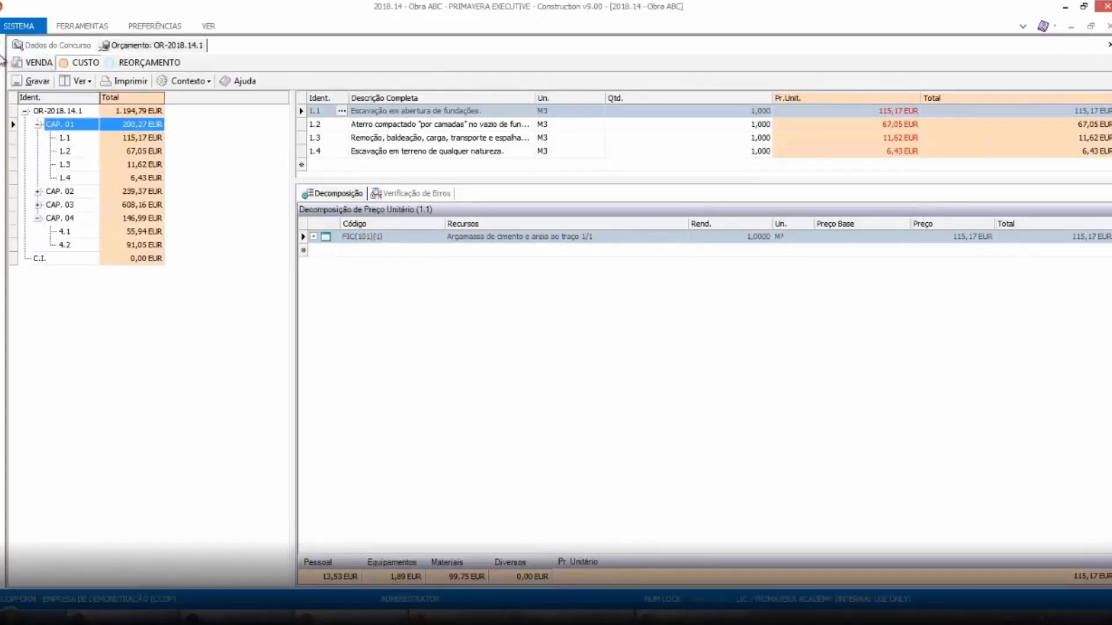
mouse_move(2, 60)
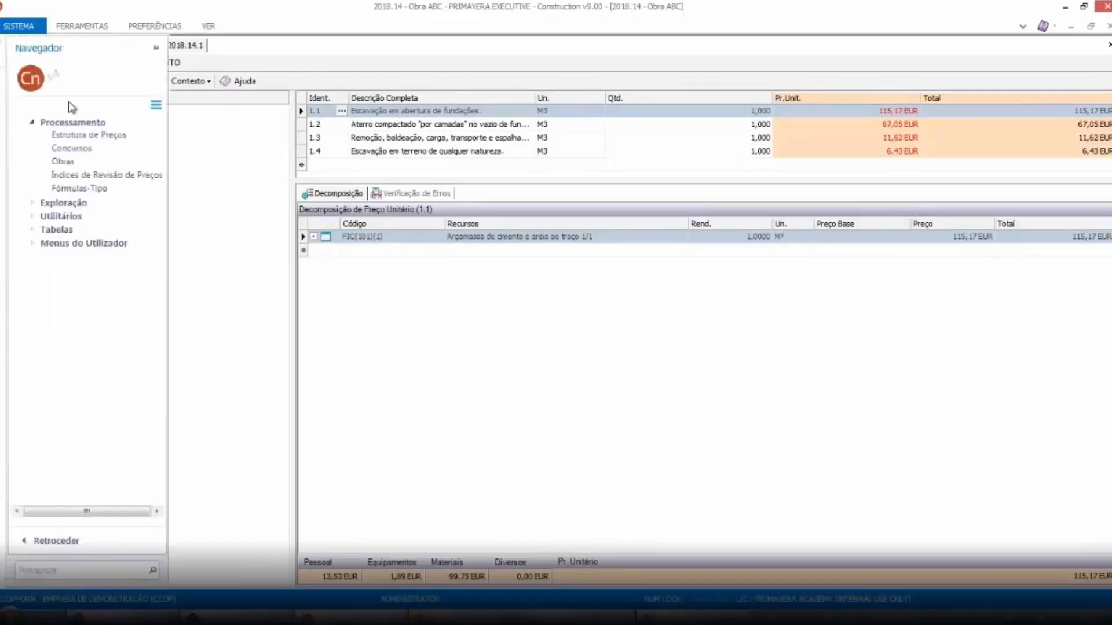
click(69, 139)
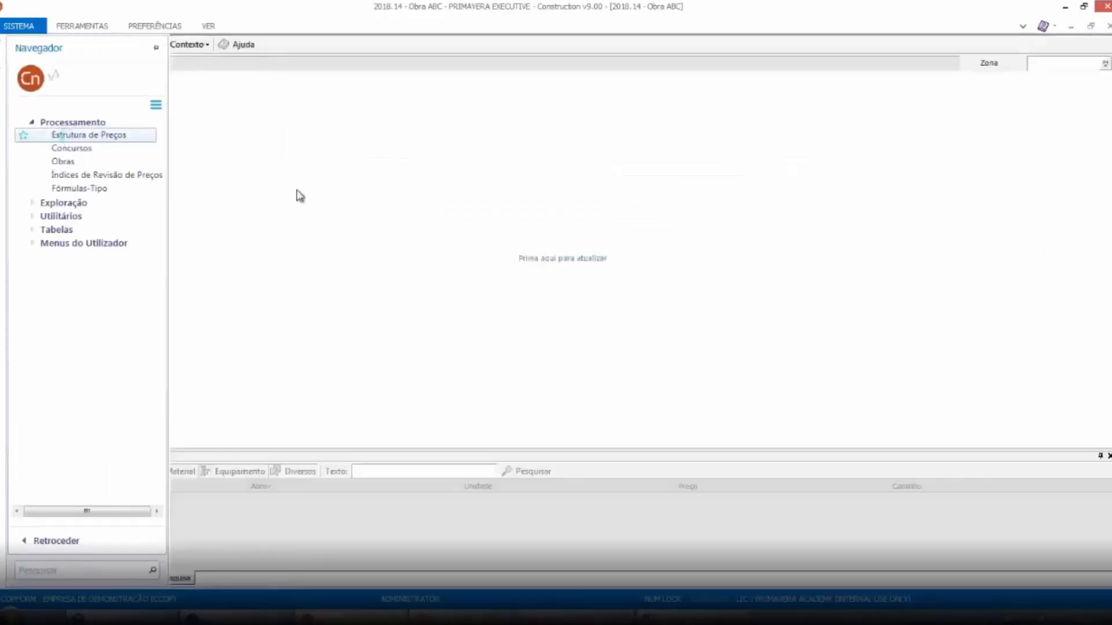
click(546, 264)
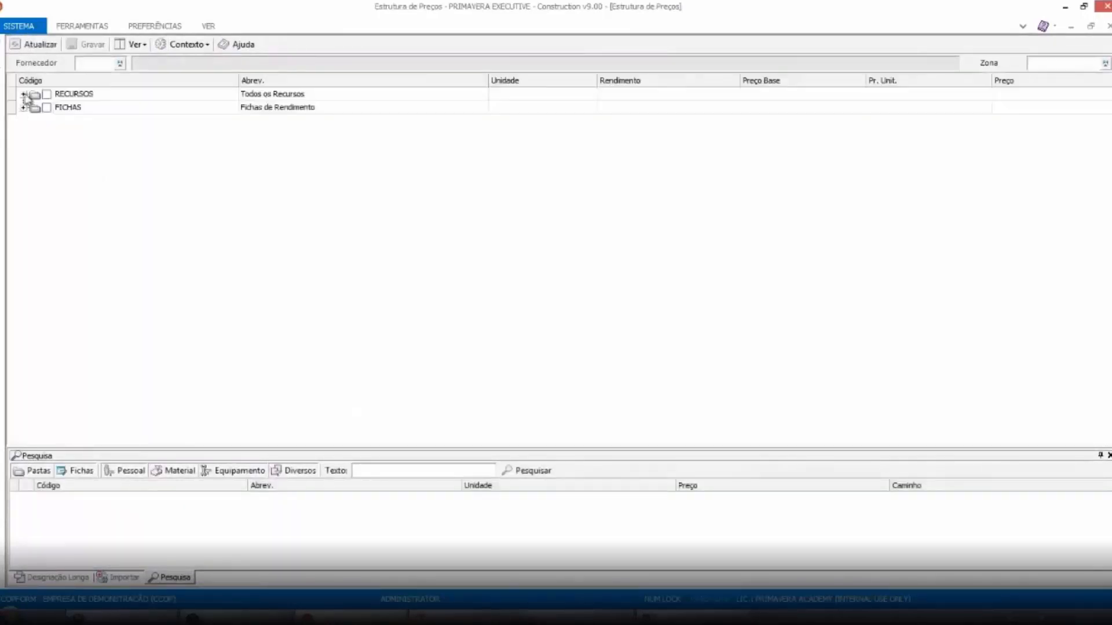
Examine the RECURSOS resource categories and the priced materials under MATERIAIS, MADEIRAS, MADEIRAS PARA COFRAGENS.
click(23, 94)
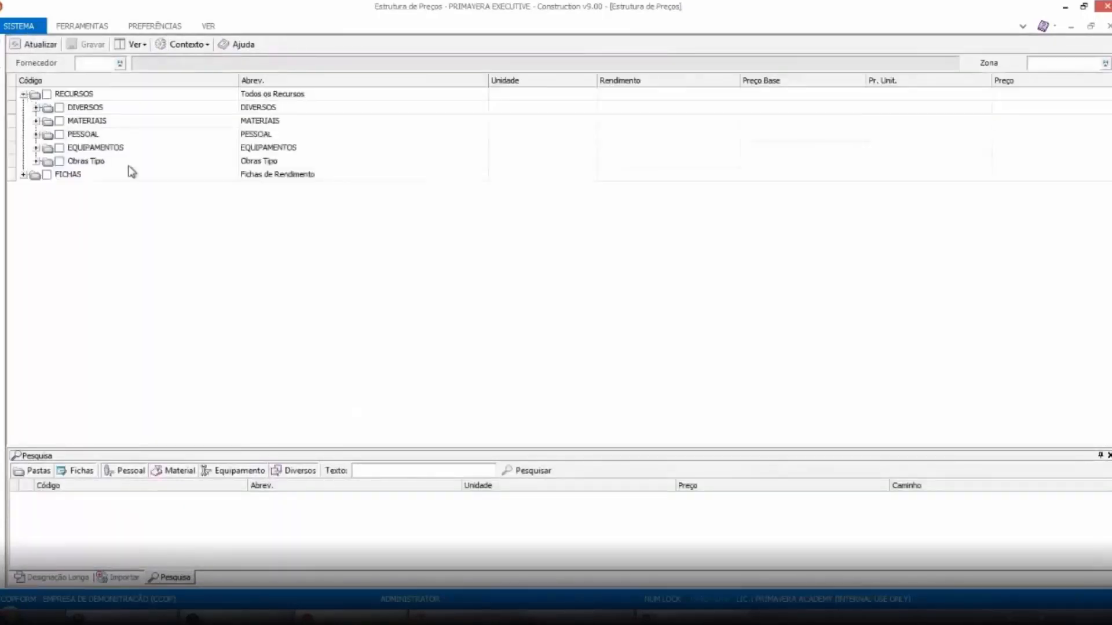
click(91, 107)
click(96, 122)
click(98, 134)
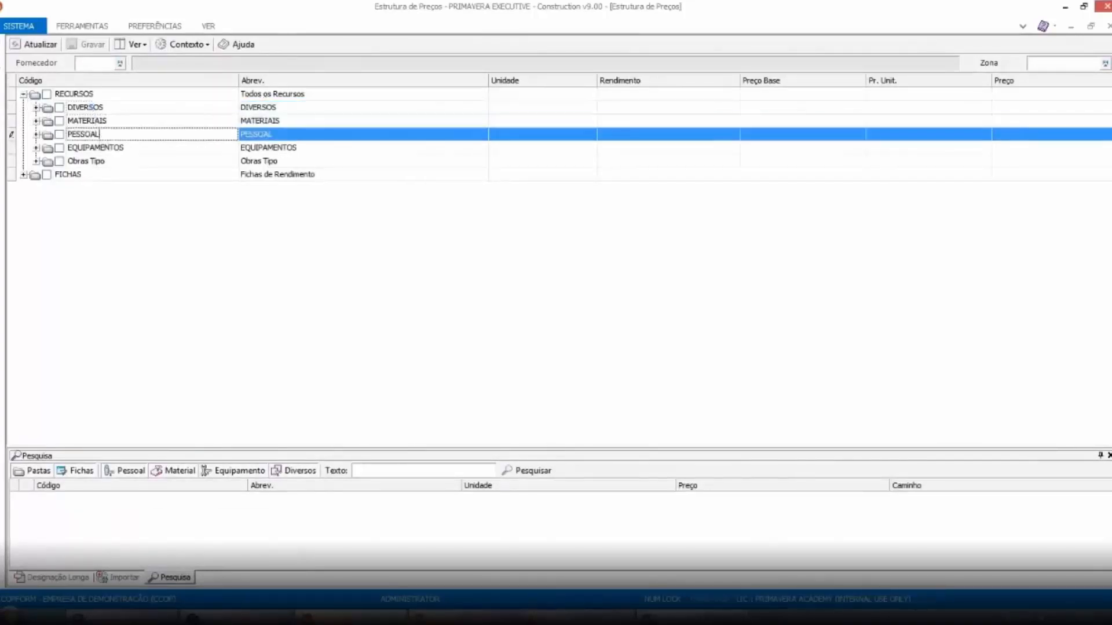
click(105, 148)
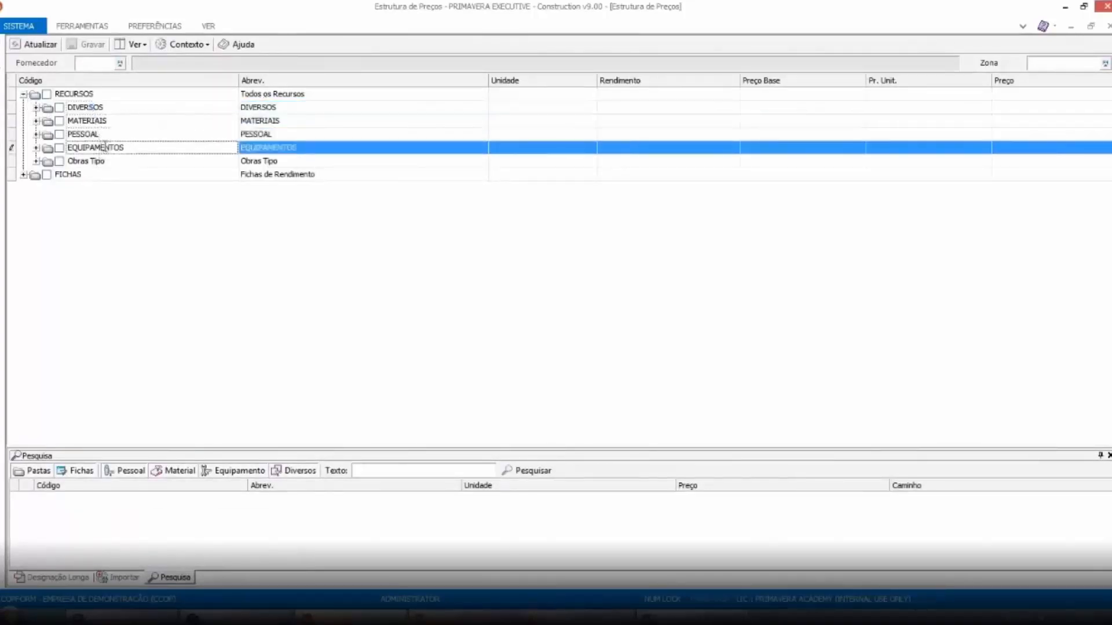
click(35, 120)
click(49, 135)
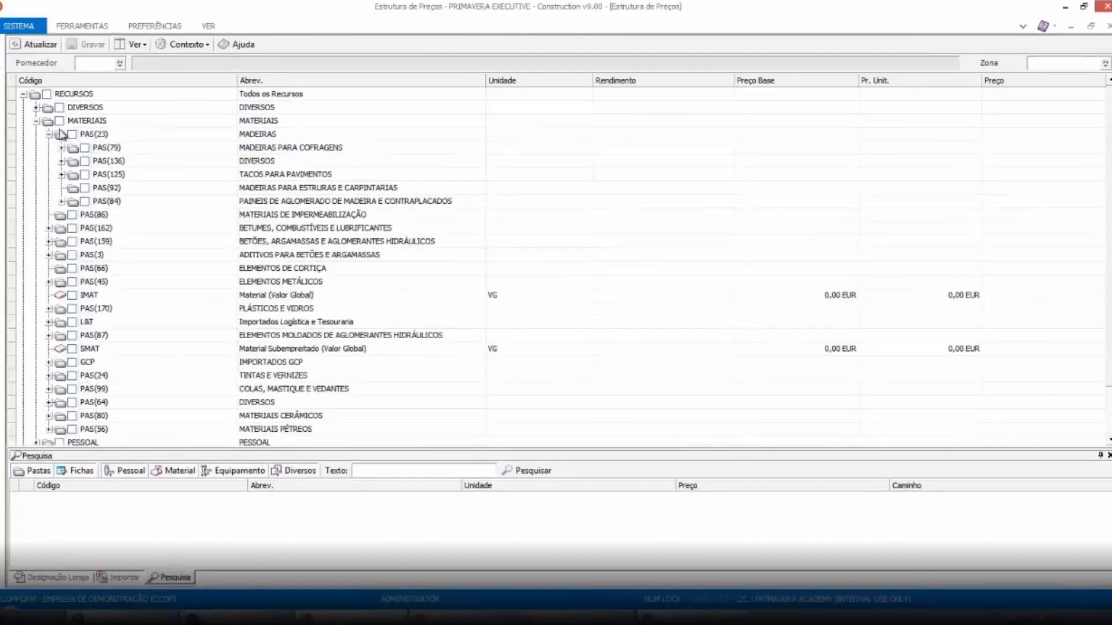
click(62, 148)
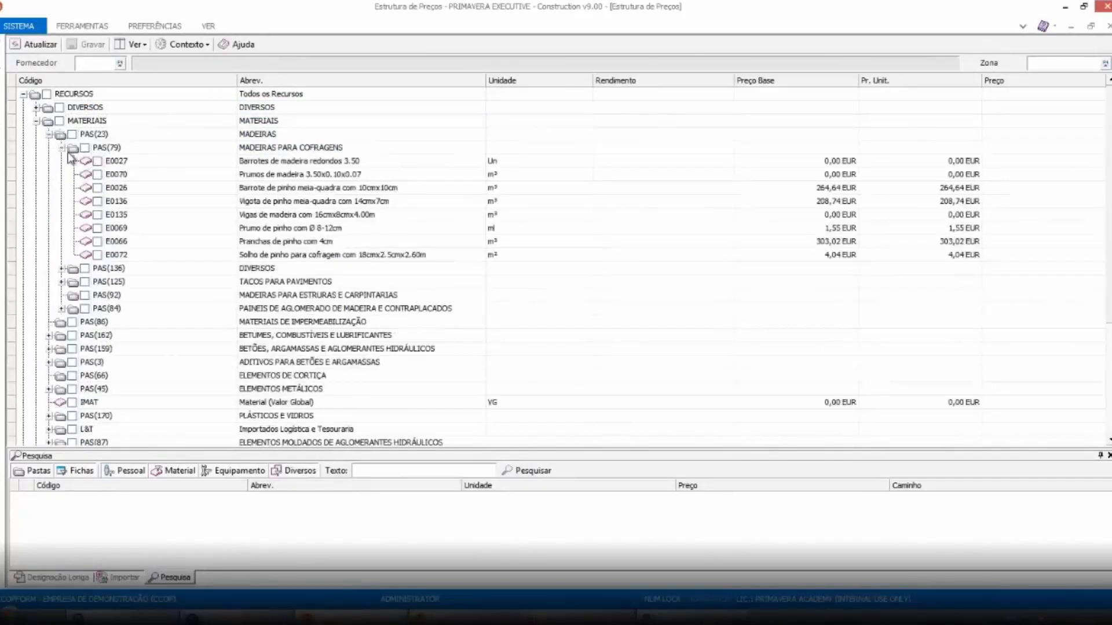
click(62, 148)
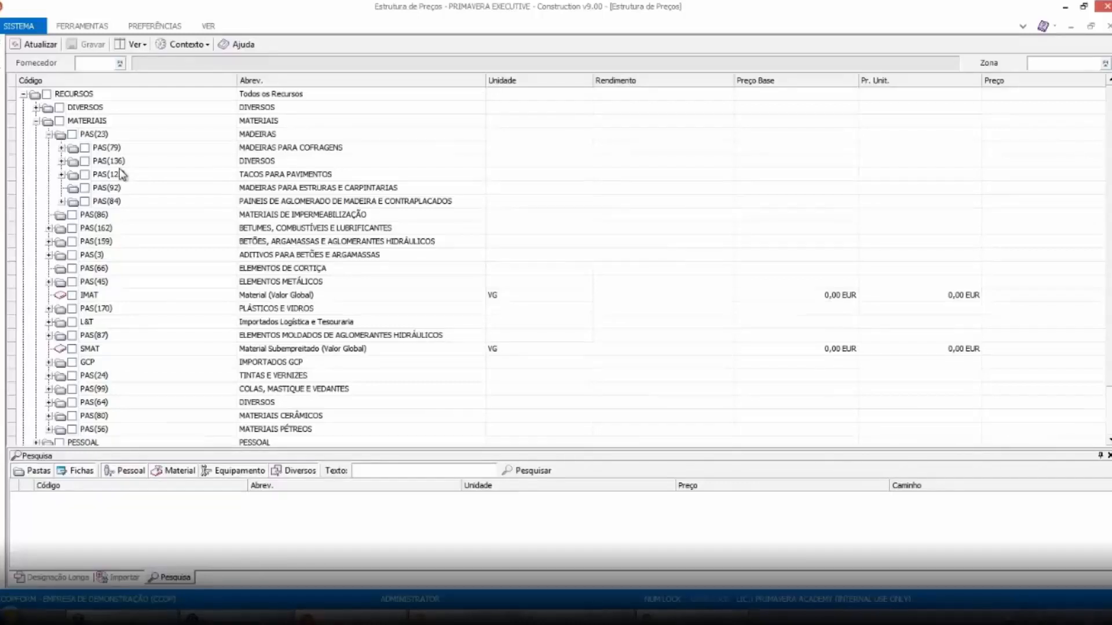
click(36, 120)
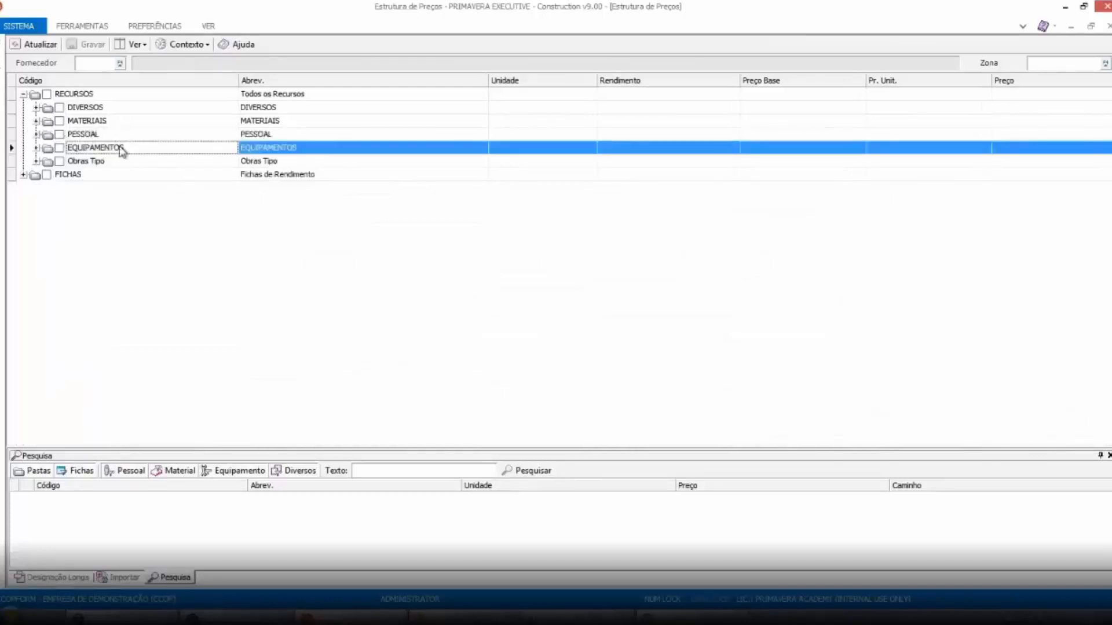
Examine the composition of yield sheet 90019 under FICHAS, including its nested sheet FIC(114) for the diesel concrete mixer.
click(23, 175)
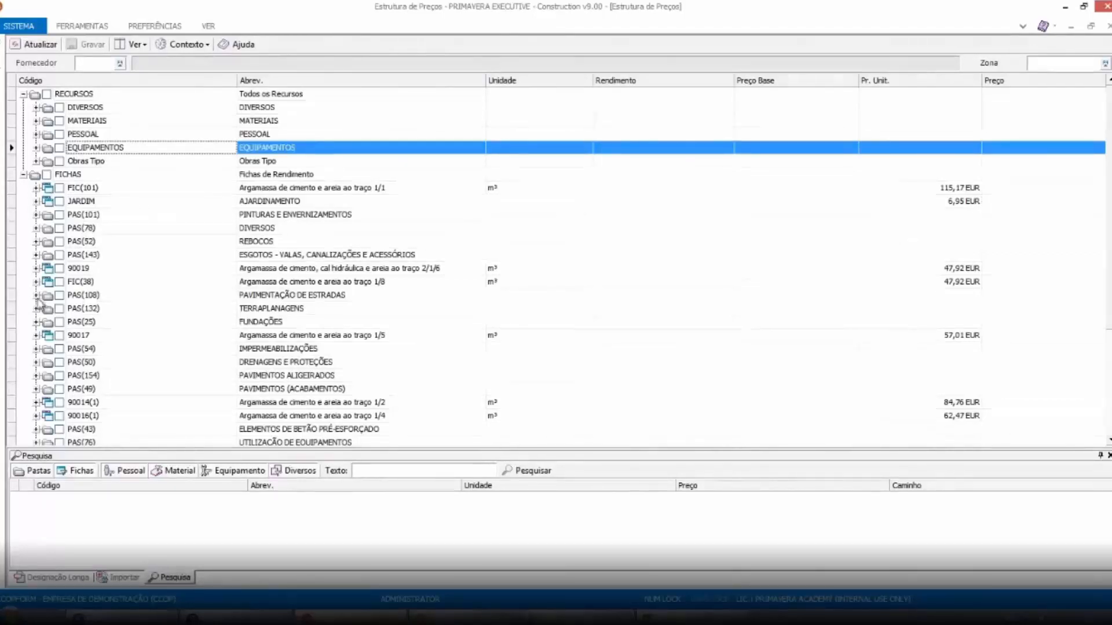
click(250, 269)
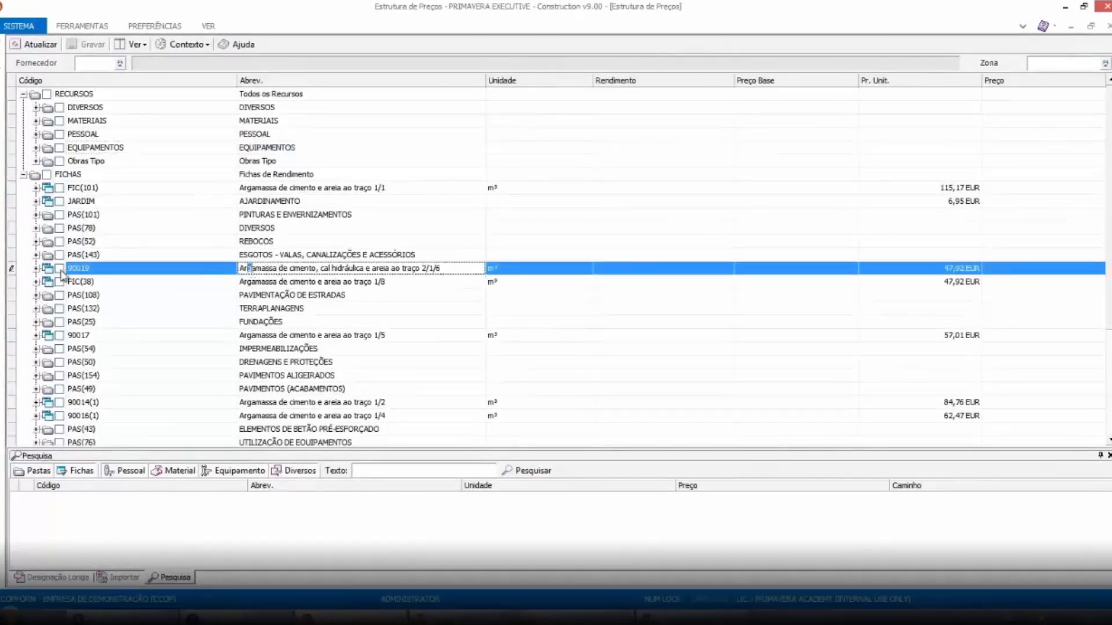
click(38, 268)
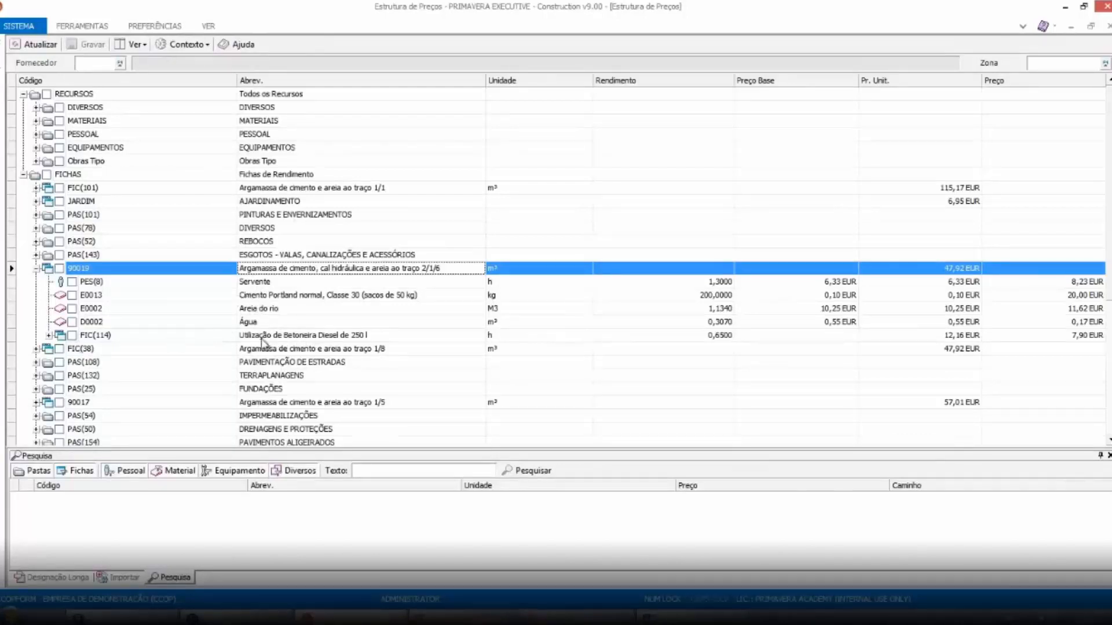
click(62, 338)
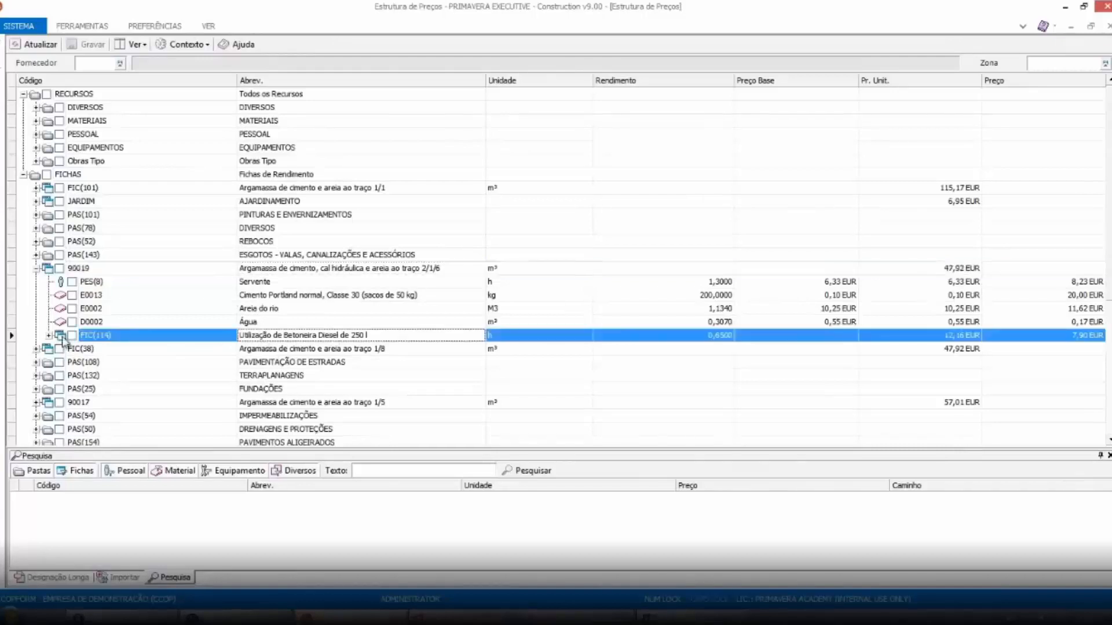
click(49, 335)
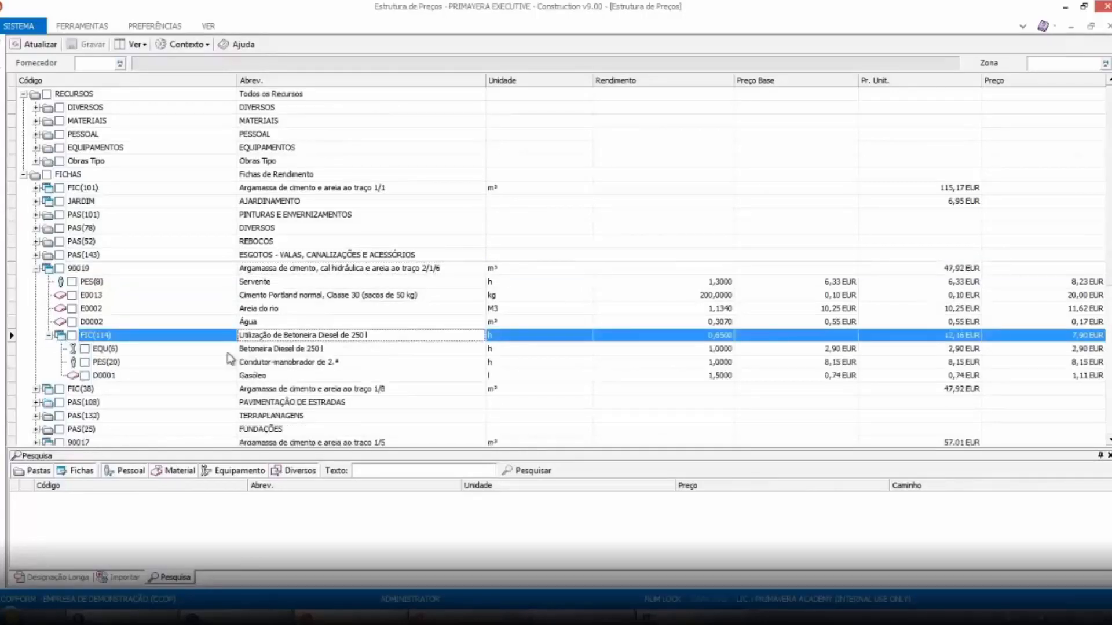
click(274, 350)
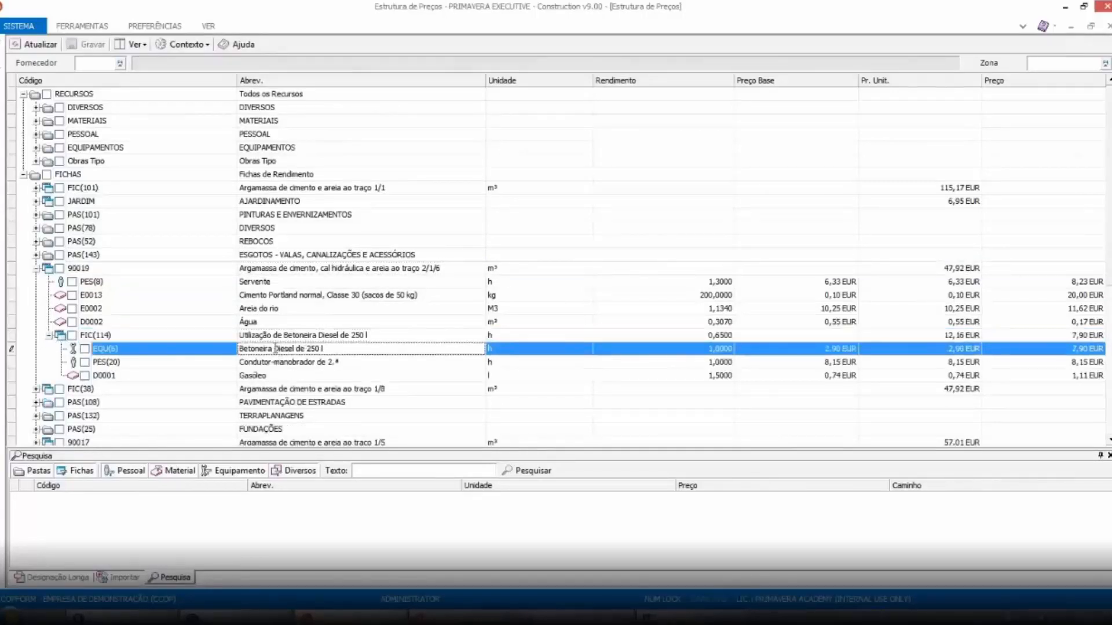
click(275, 365)
click(278, 374)
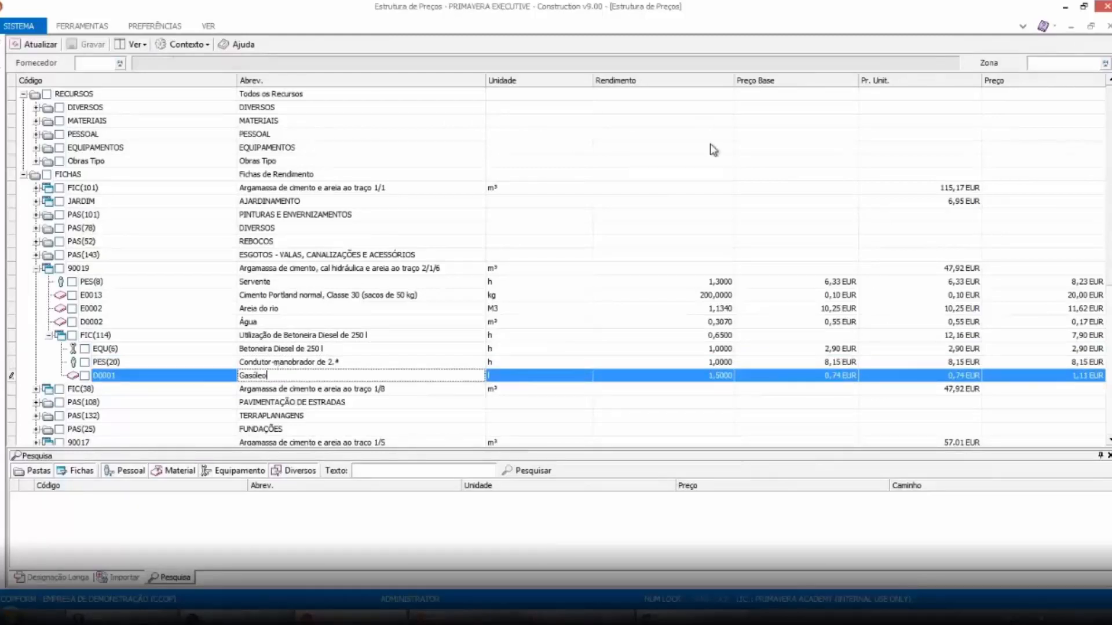
click(36, 268)
click(24, 175)
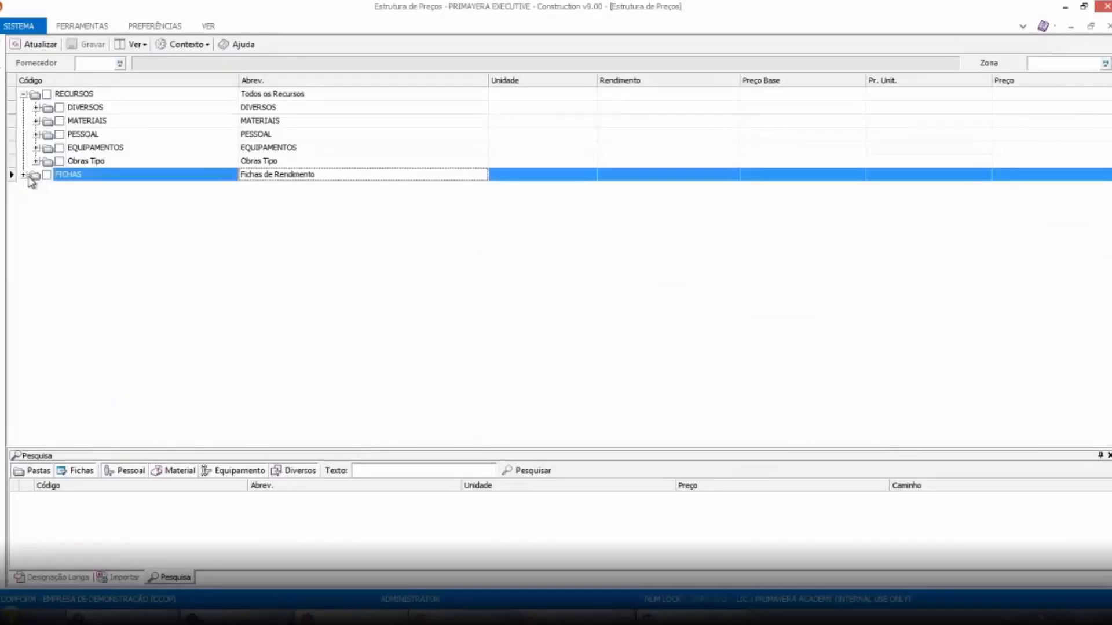
Expand all sheets under FICHAS and place the price structure and Obra ABC windows side by side.
double_click(52, 180)
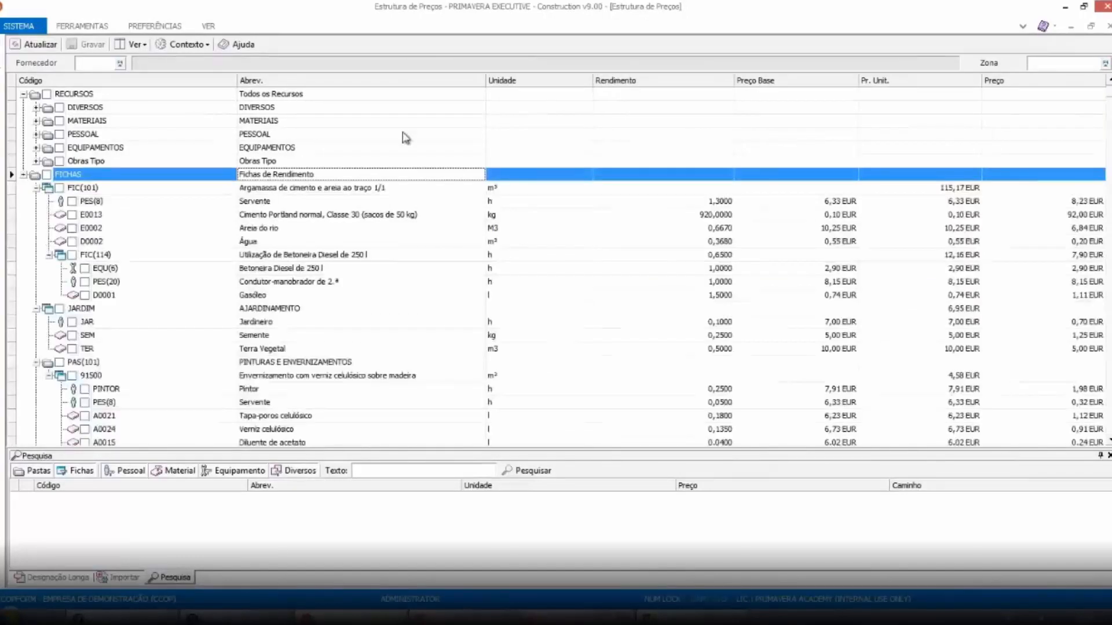
click(1091, 26)
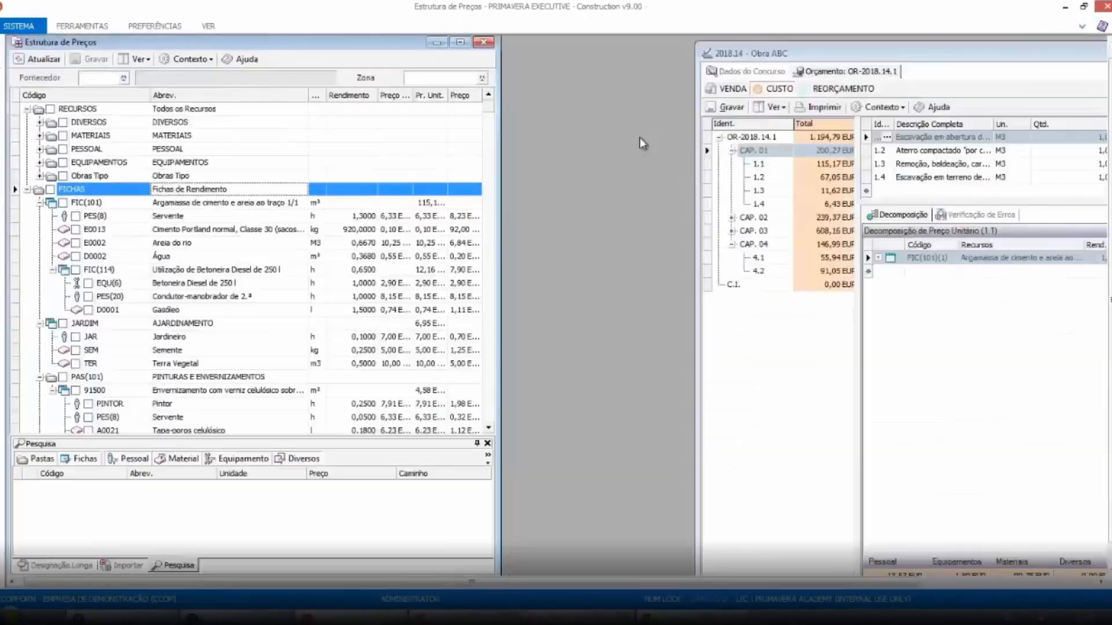
drag(820, 58, 631, 43)
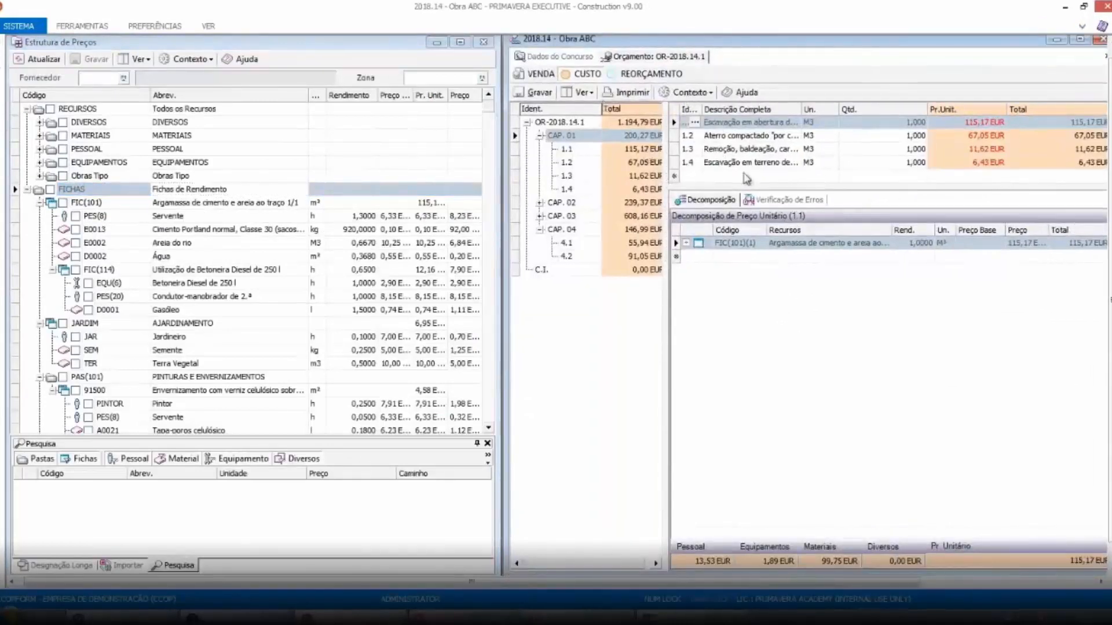
Add yield sheet FIC(101) from the price structure to the unit price decomposition of article 1.1.
click(676, 138)
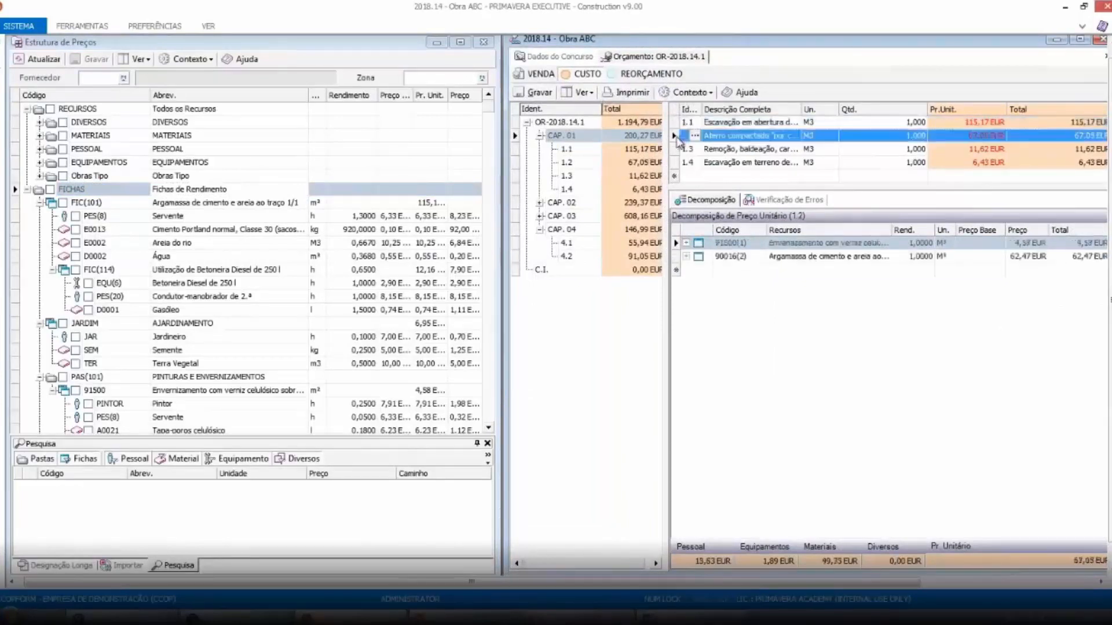
key(Up)
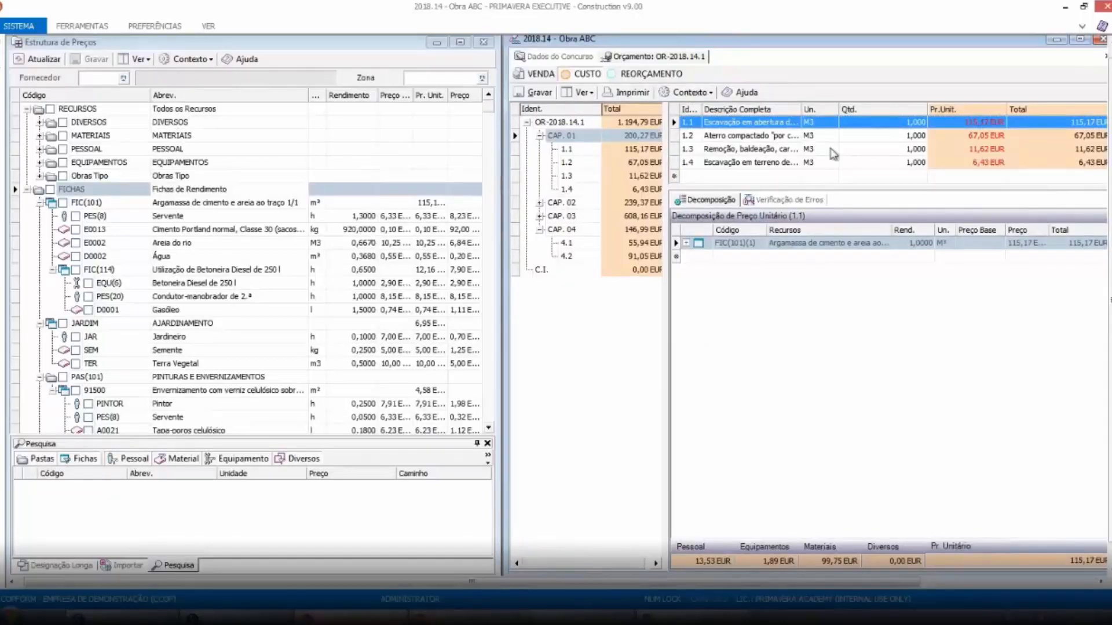
click(686, 138)
click(686, 122)
drag(51, 206, 756, 264)
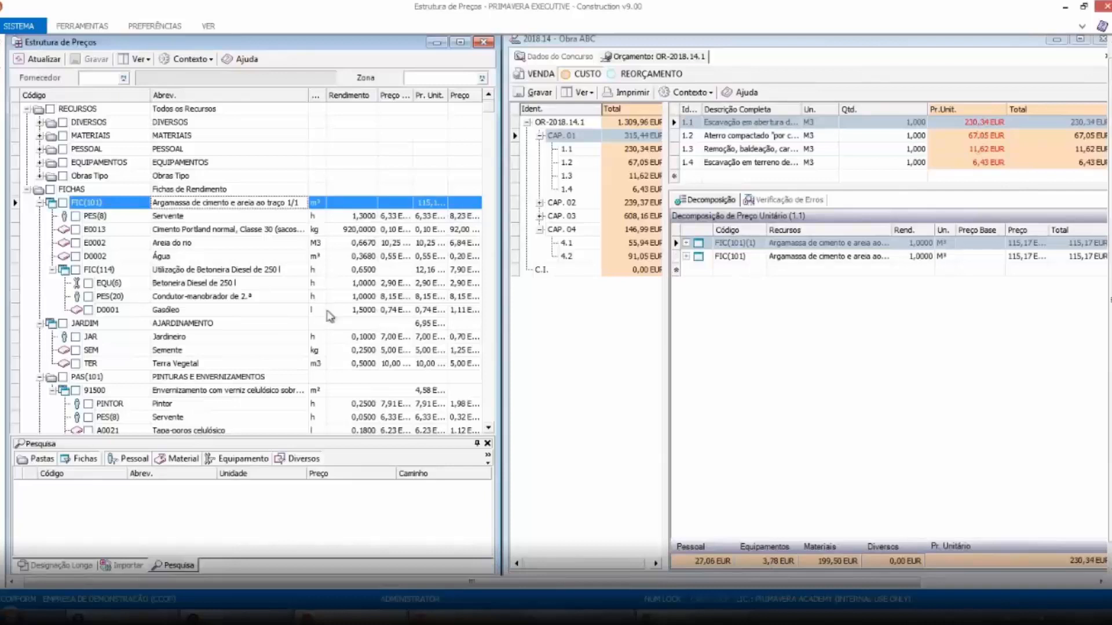
Replace sheets 91500(1) and 90016(2) in the decomposition of article 1.2 with yield sheet 90017 from the price structure.
drag(488, 113, 490, 176)
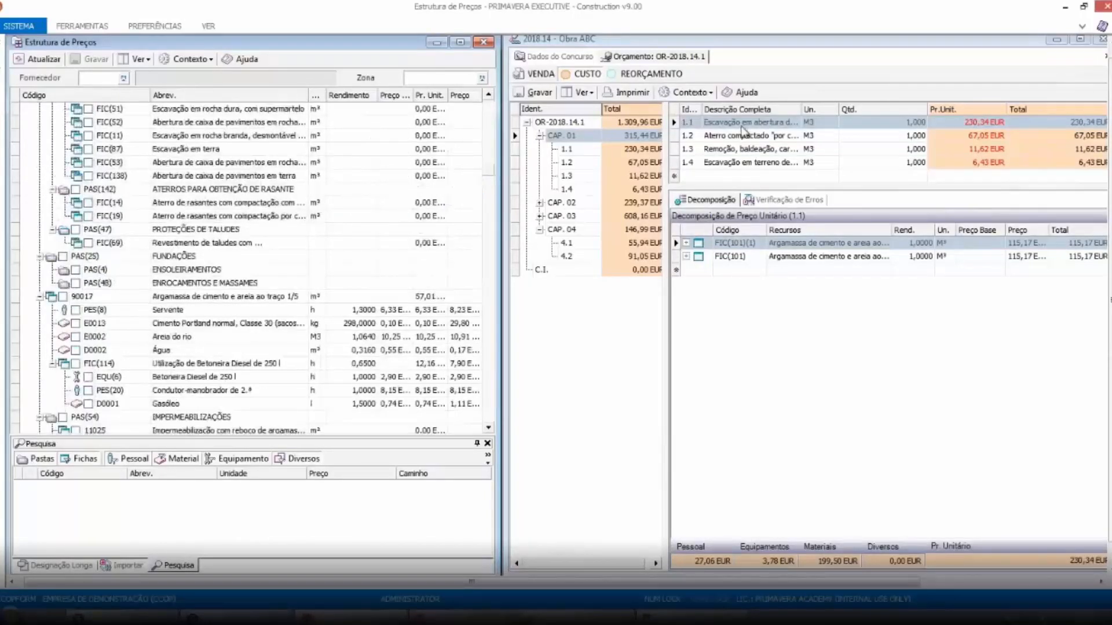
click(675, 135)
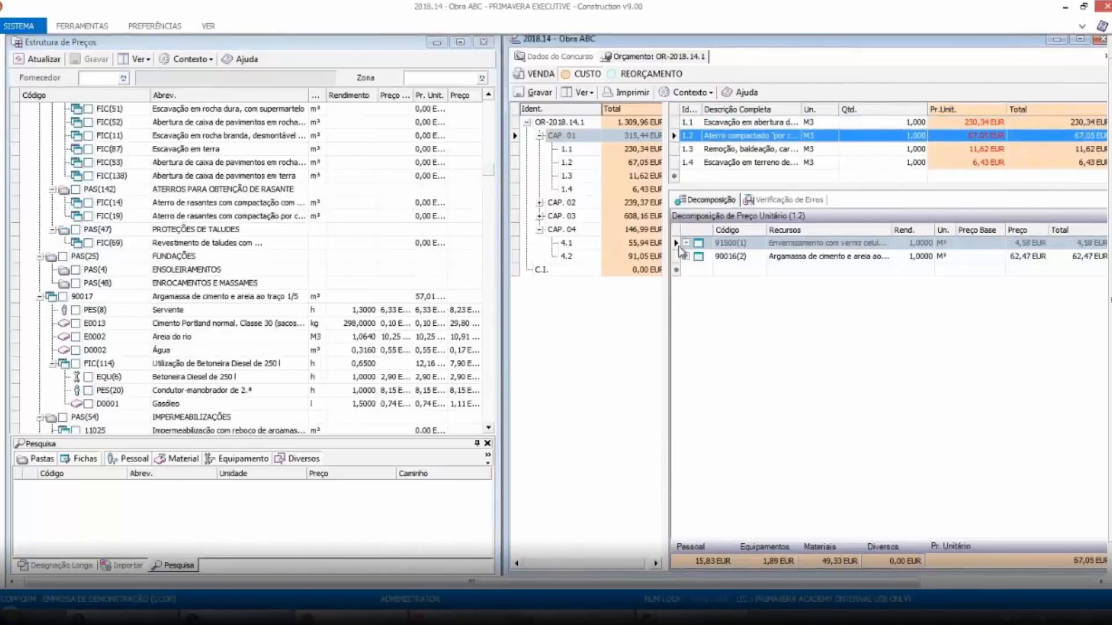
drag(677, 243, 678, 257)
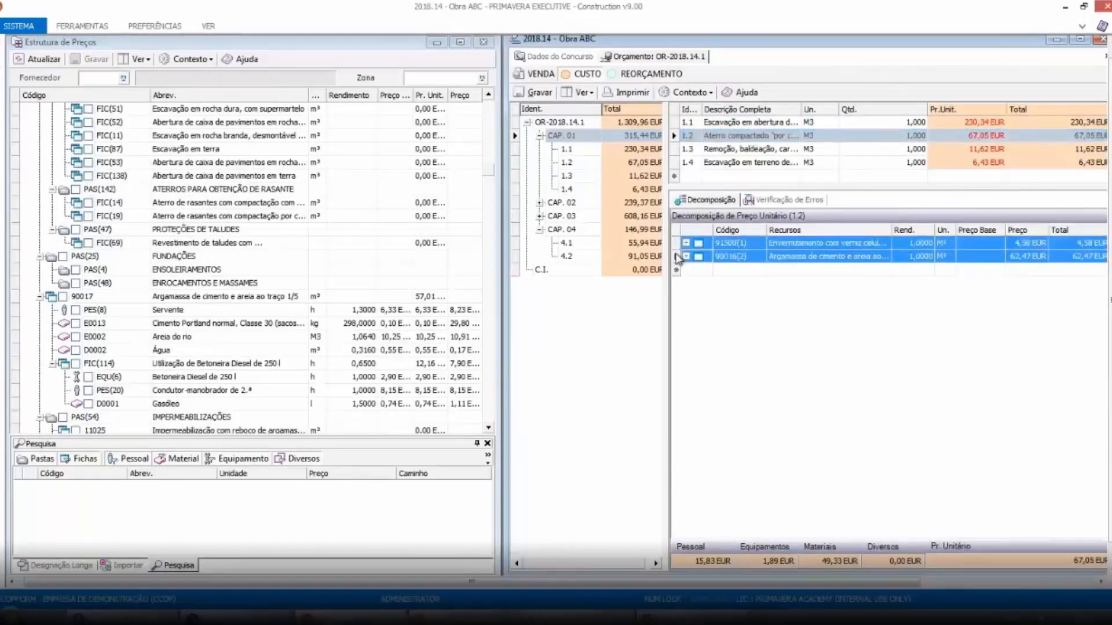
key(Delete)
key(Return)
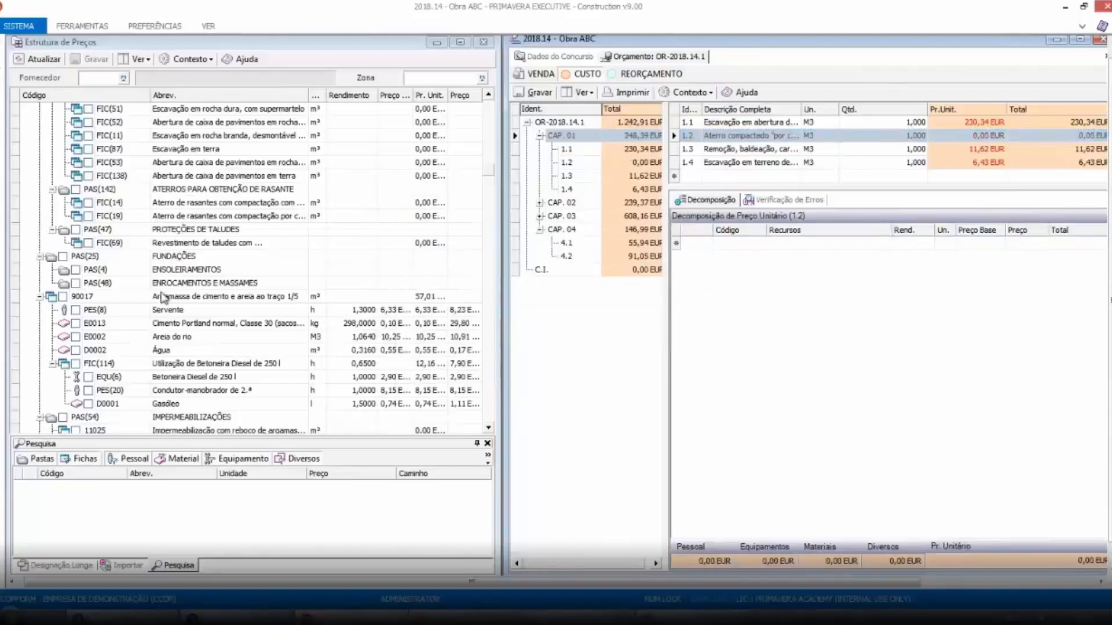
drag(52, 298, 692, 243)
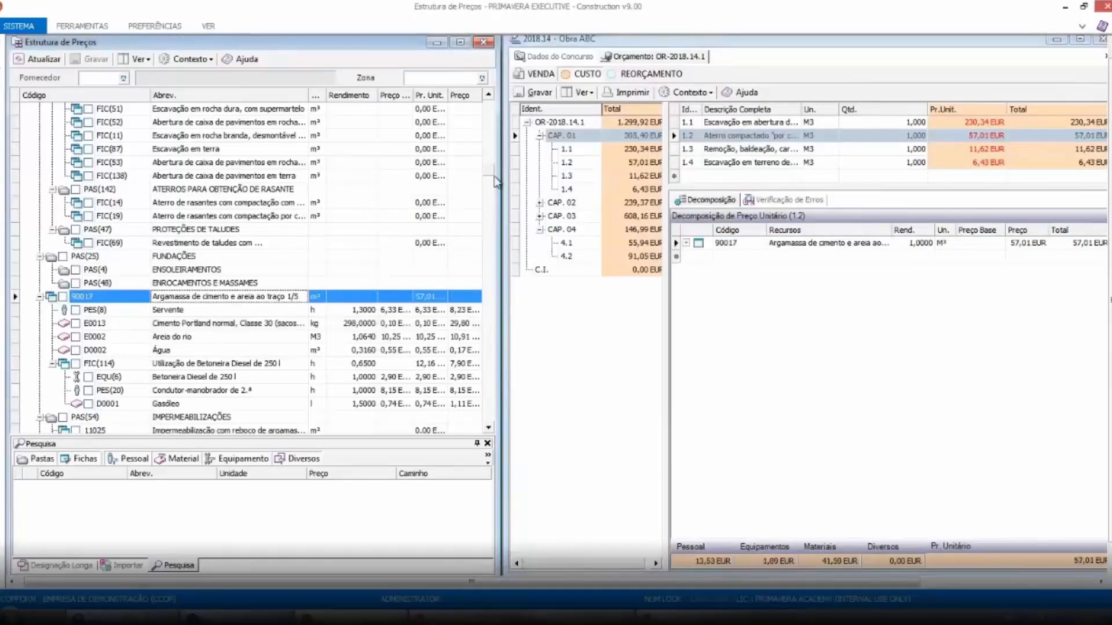
Add resources PES(26) Pedreiro and D0008 Meio-cascalho and yield sheet FIC(18) to the decomposition of article 1.2.
scroll(490, 405, down, 3)
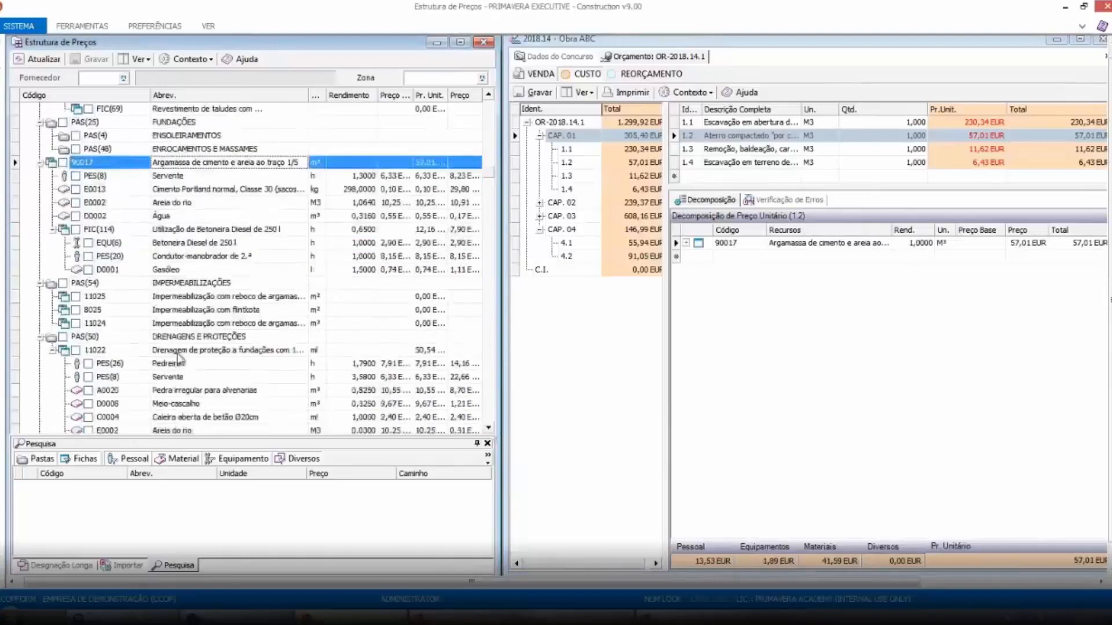
drag(156, 395, 720, 263)
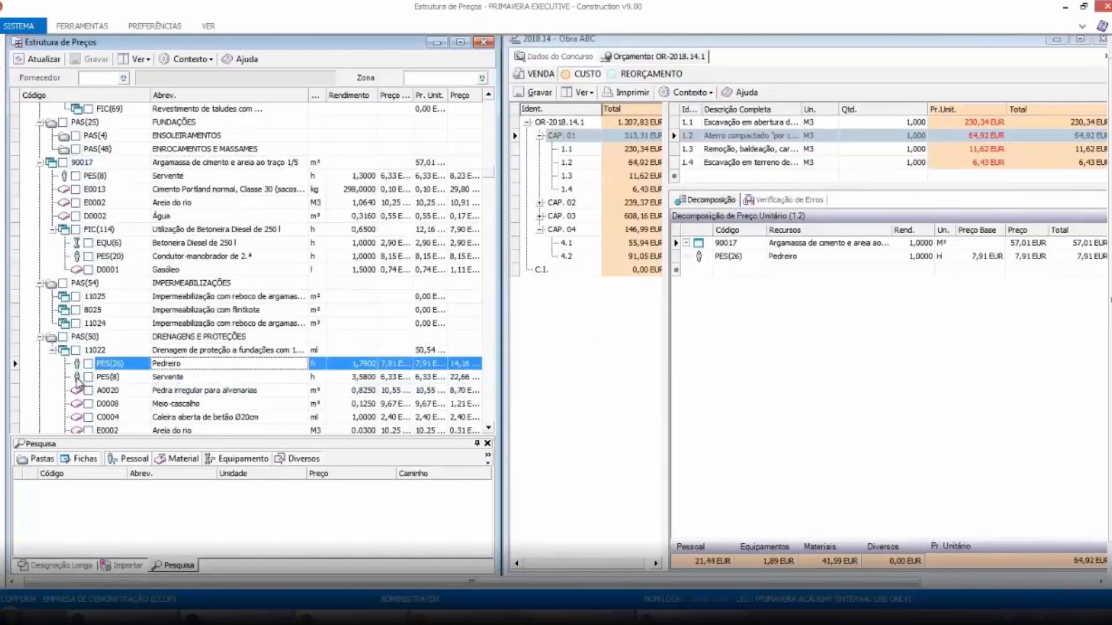
drag(79, 405, 713, 284)
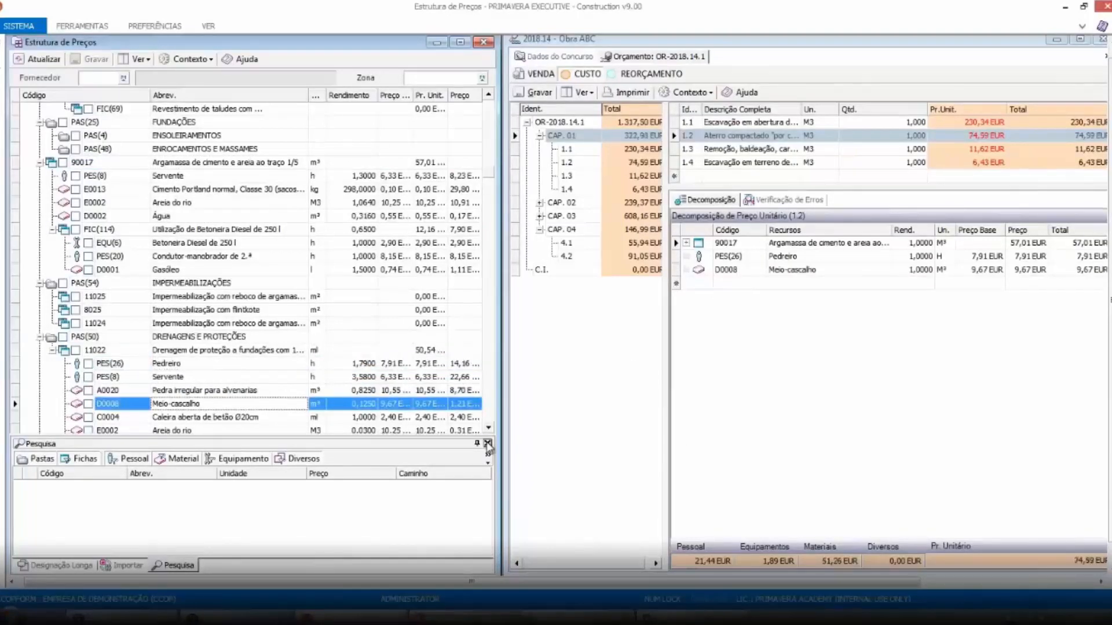
scroll(244, 380, down, 4)
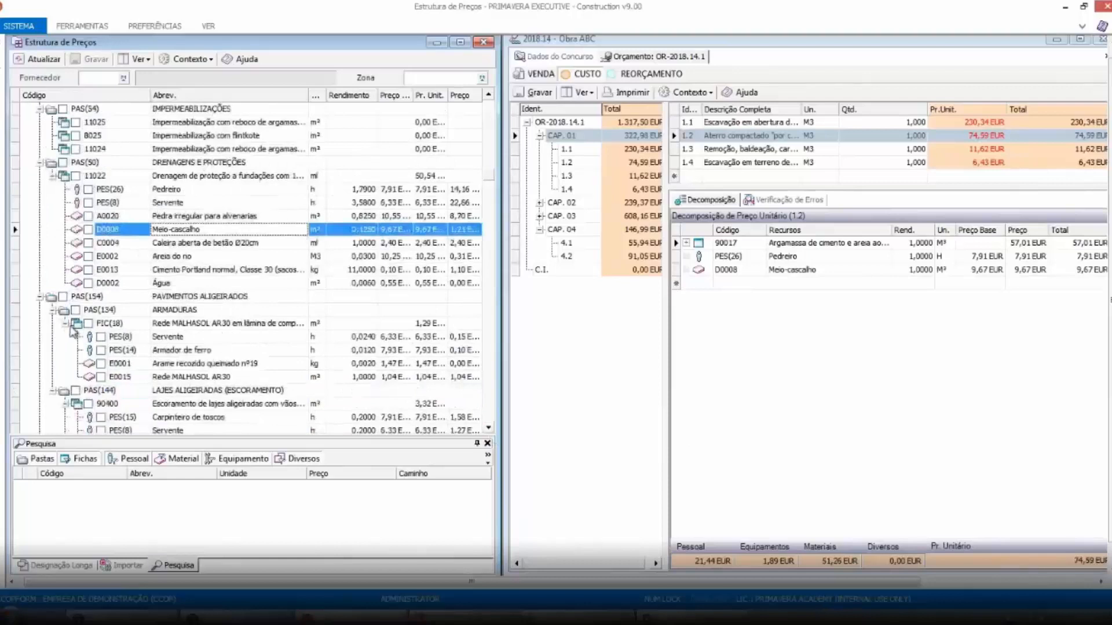
drag(74, 326, 770, 287)
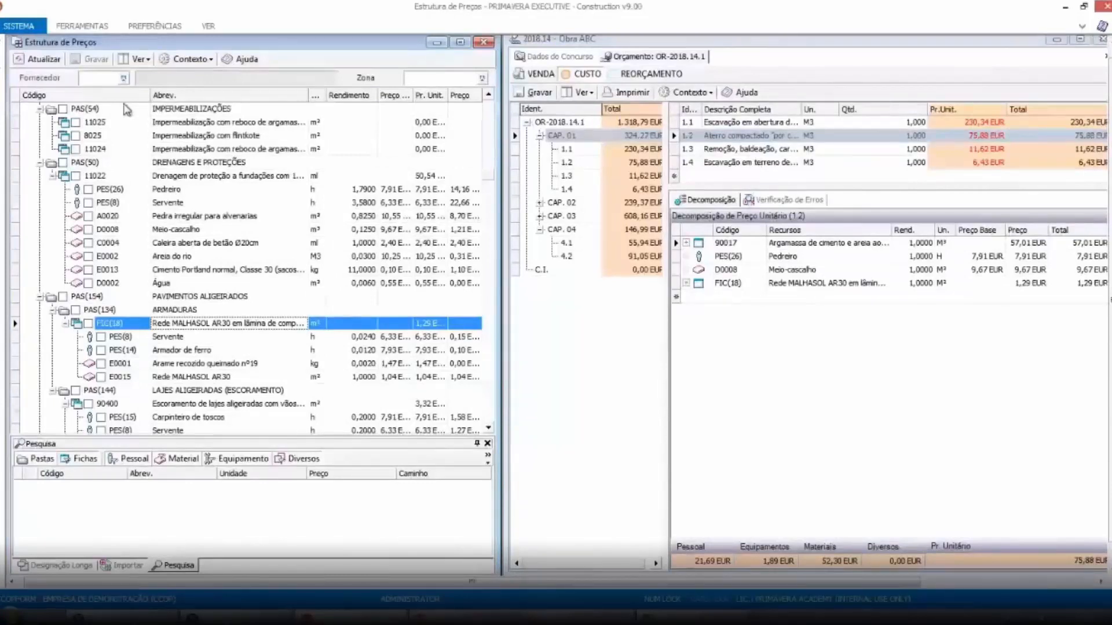
Close the price structure window and maximise the Obra ABC budget window.
click(483, 42)
drag(988, 42, 699, 72)
click(792, 69)
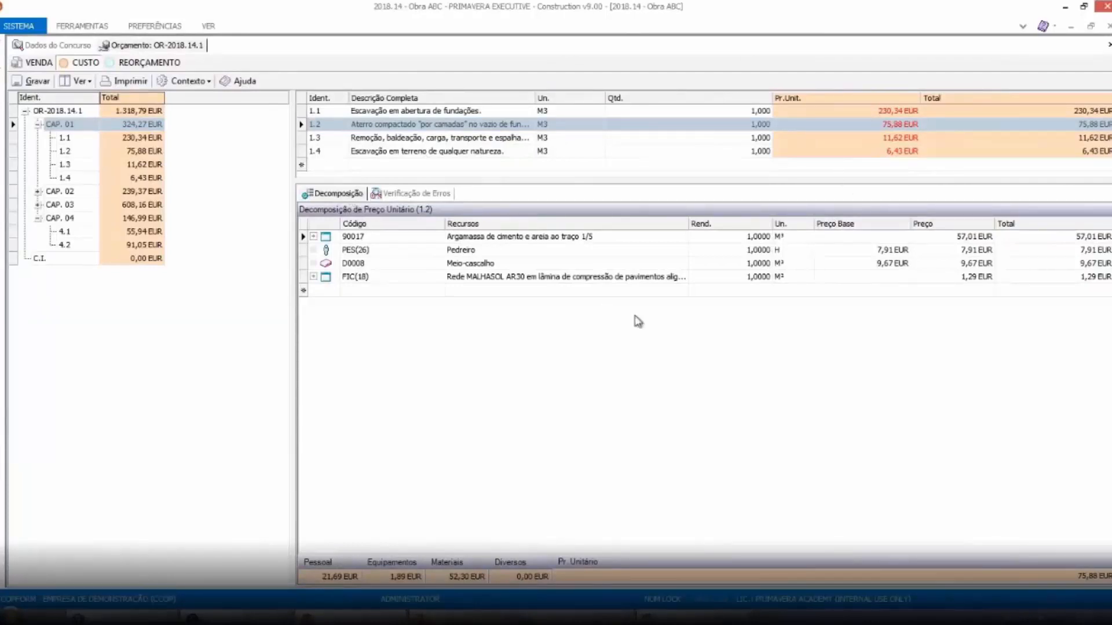
Expand sheet 90017 in the decomposition of article 1.2 and examine its component resources and their yields.
click(314, 237)
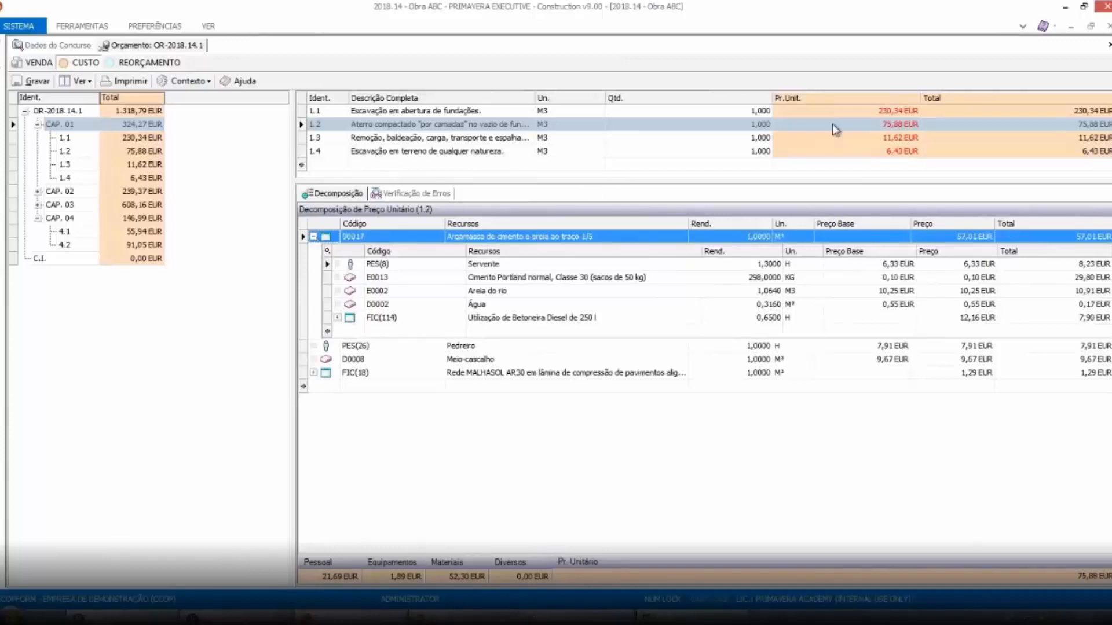
click(731, 125)
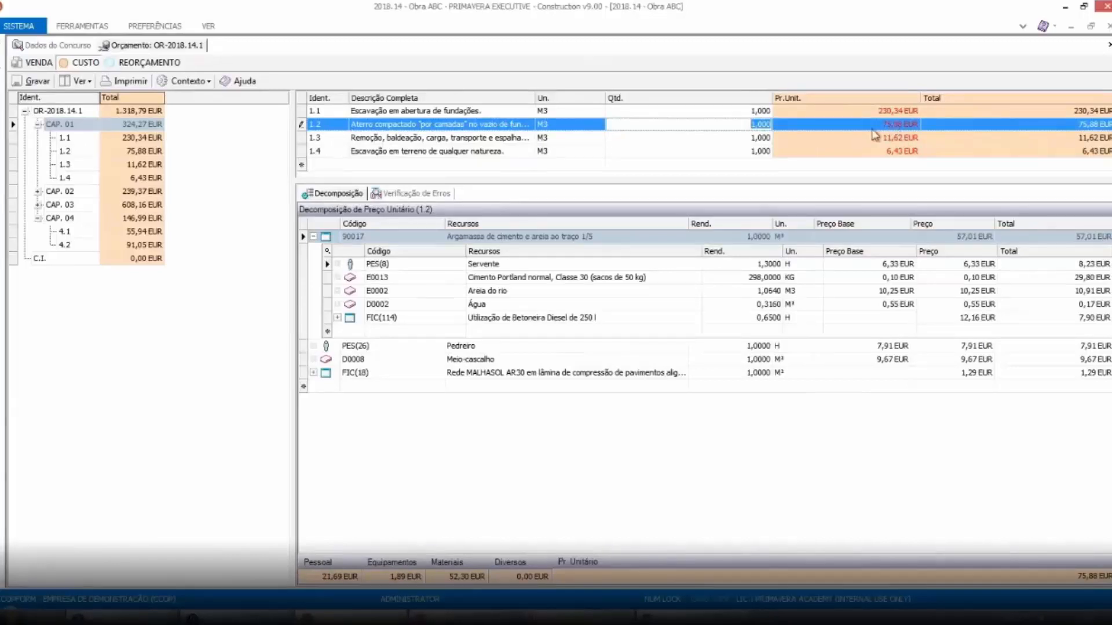
click(314, 236)
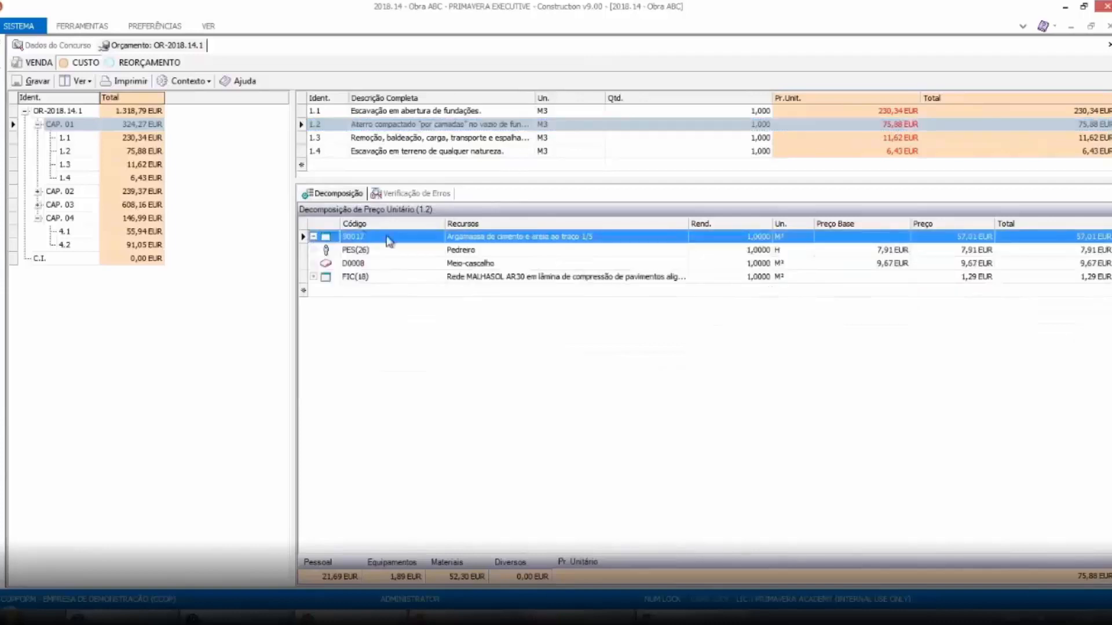
click(313, 236)
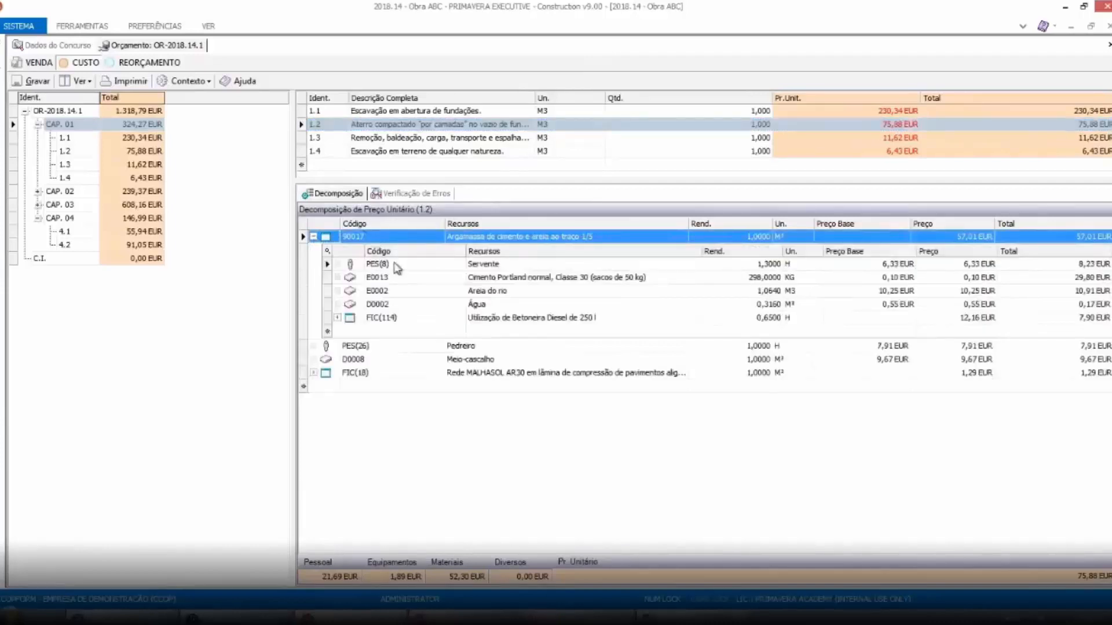
click(499, 277)
click(496, 291)
click(493, 304)
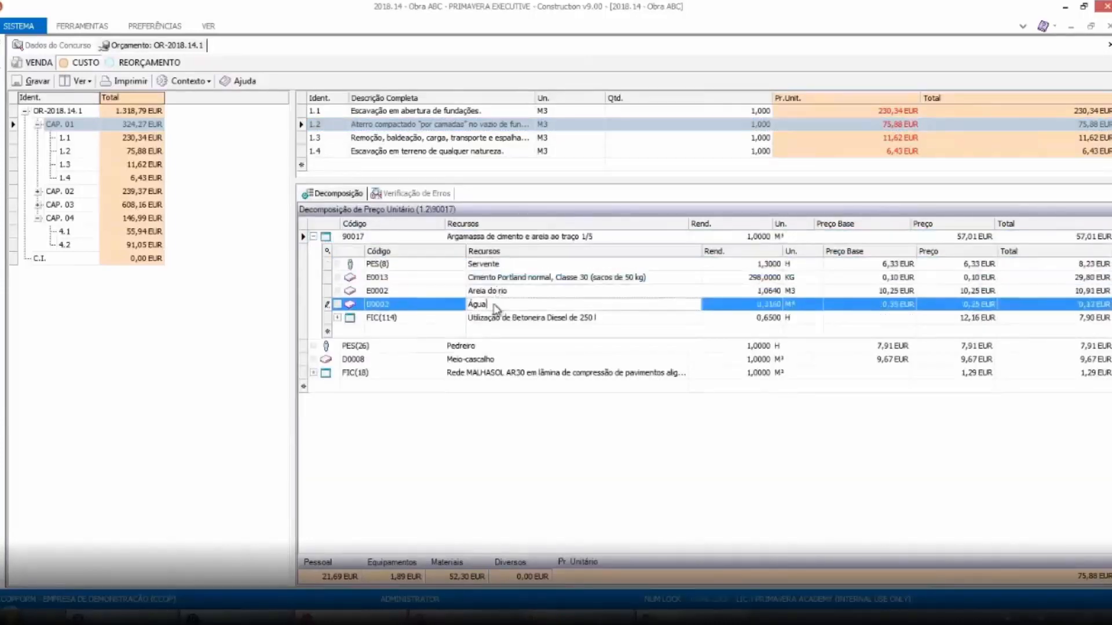
click(762, 265)
click(754, 278)
click(756, 293)
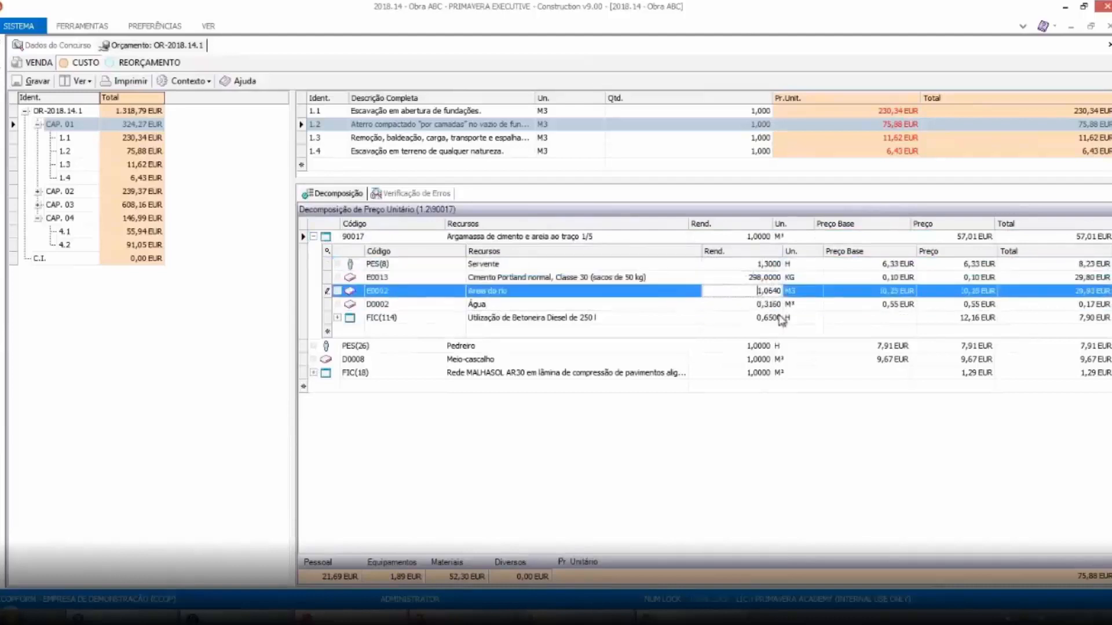
Expand the nested sheet FIC(114) Utilização de Betoneira Diesel de 250 l to examine its resources.
click(337, 317)
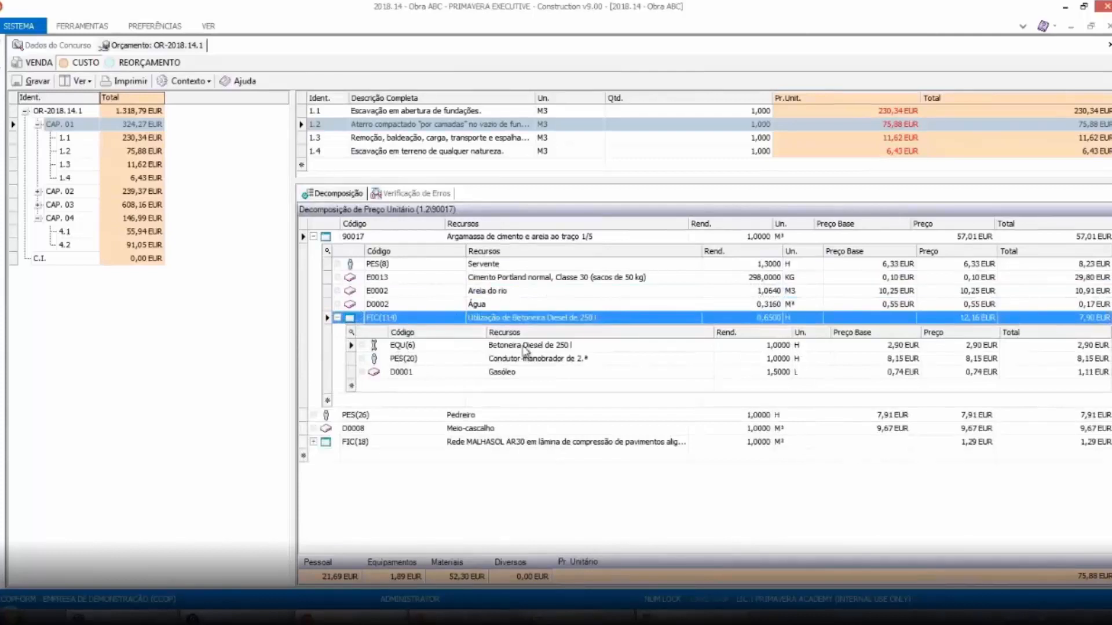
click(604, 277)
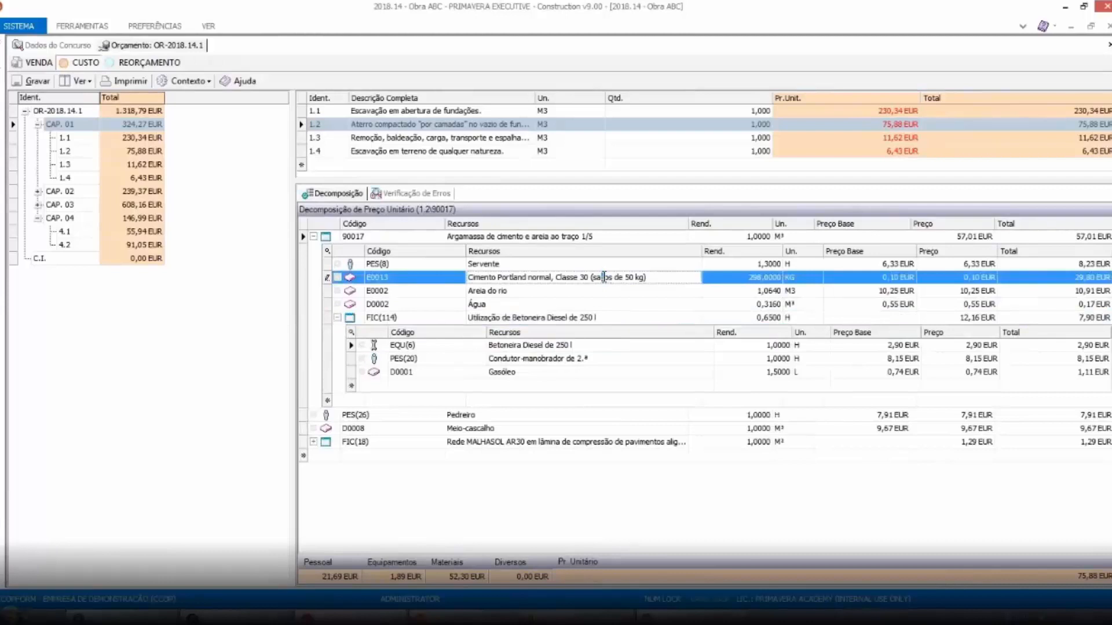
click(690, 497)
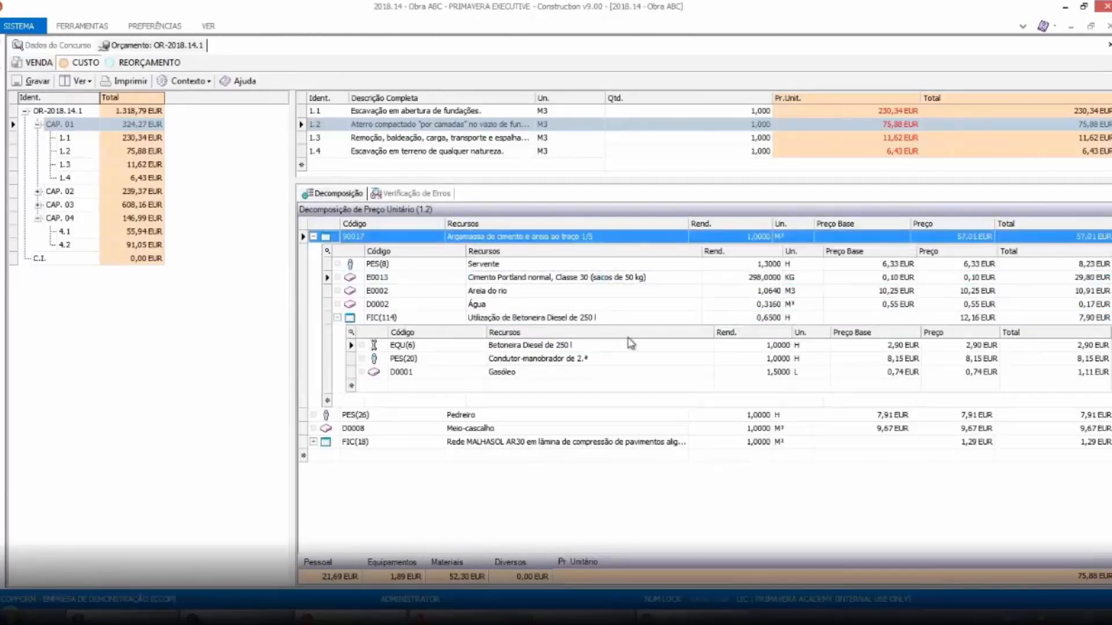
View the decomposition of article 1.2 grouped by resource, and return it to the ungrouped sheet structure.
right_click(617, 280)
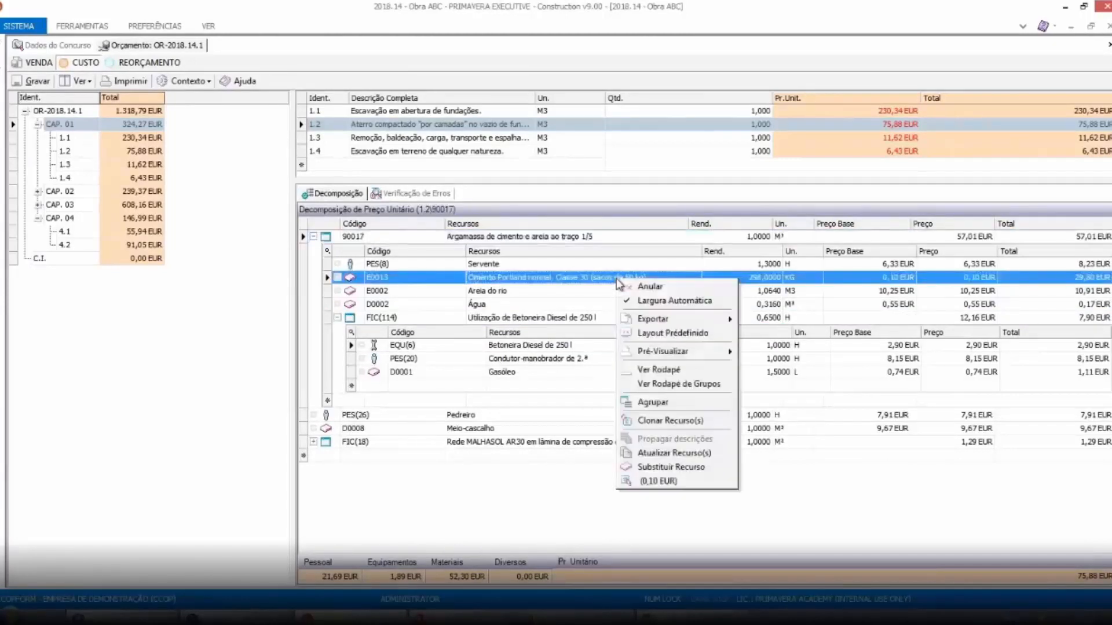
click(653, 402)
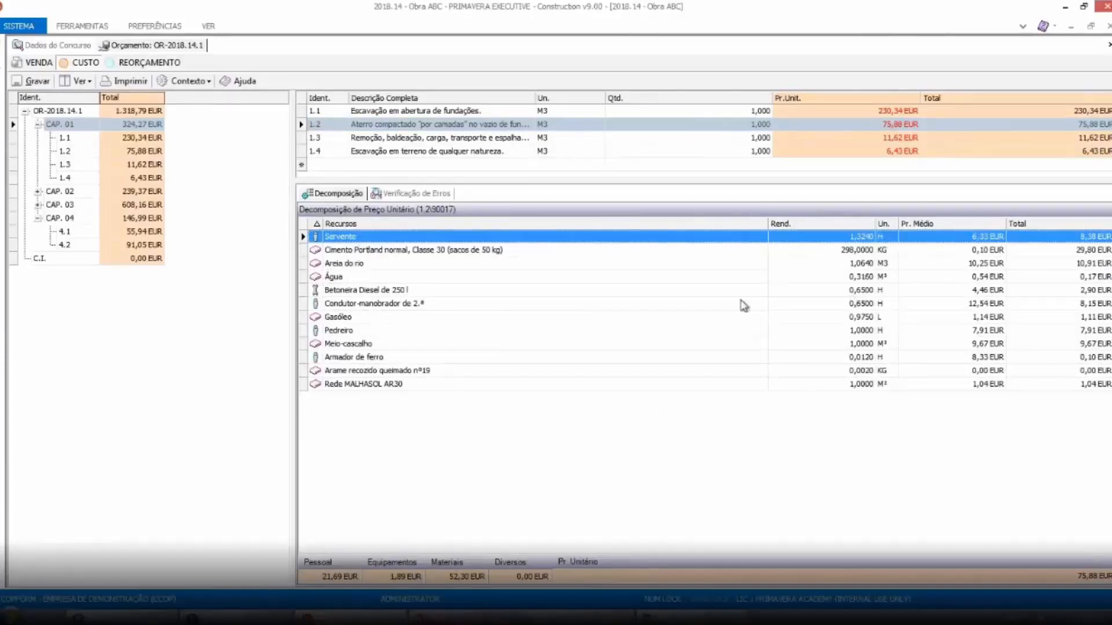
right_click(690, 281)
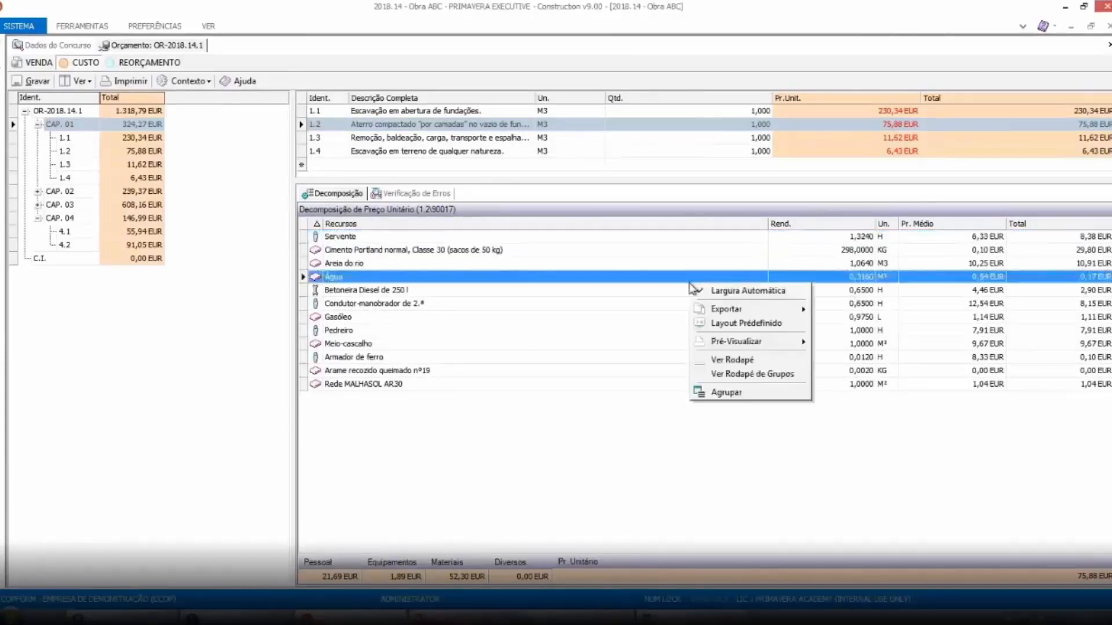
click(734, 394)
View the operations available for resource E0013 without applying any, and collapse sheet 90017.
right_click(649, 280)
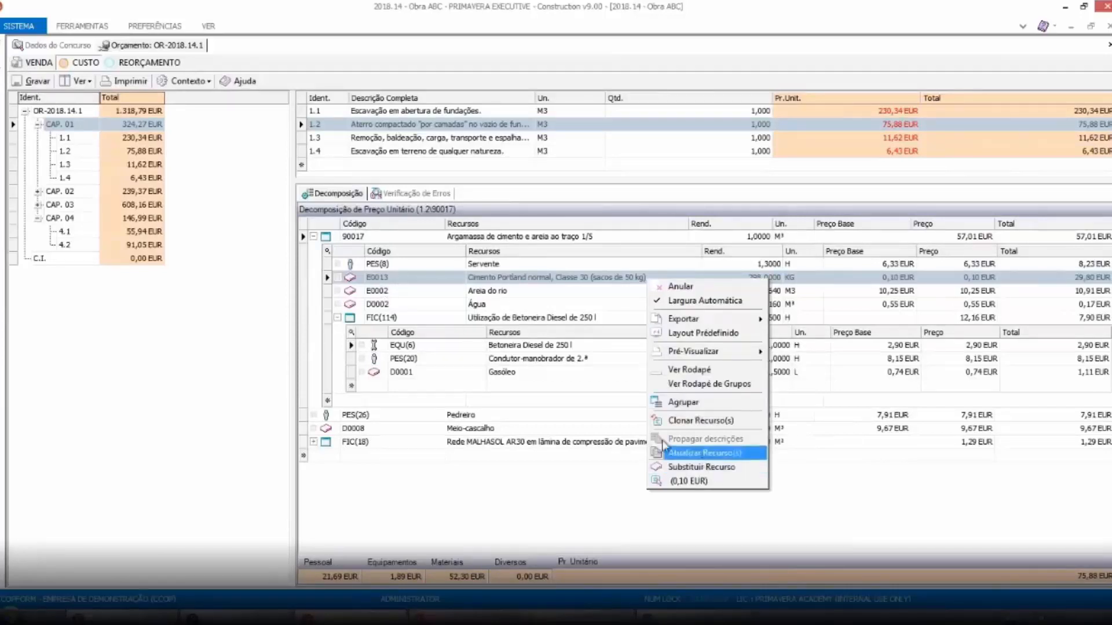
click(877, 278)
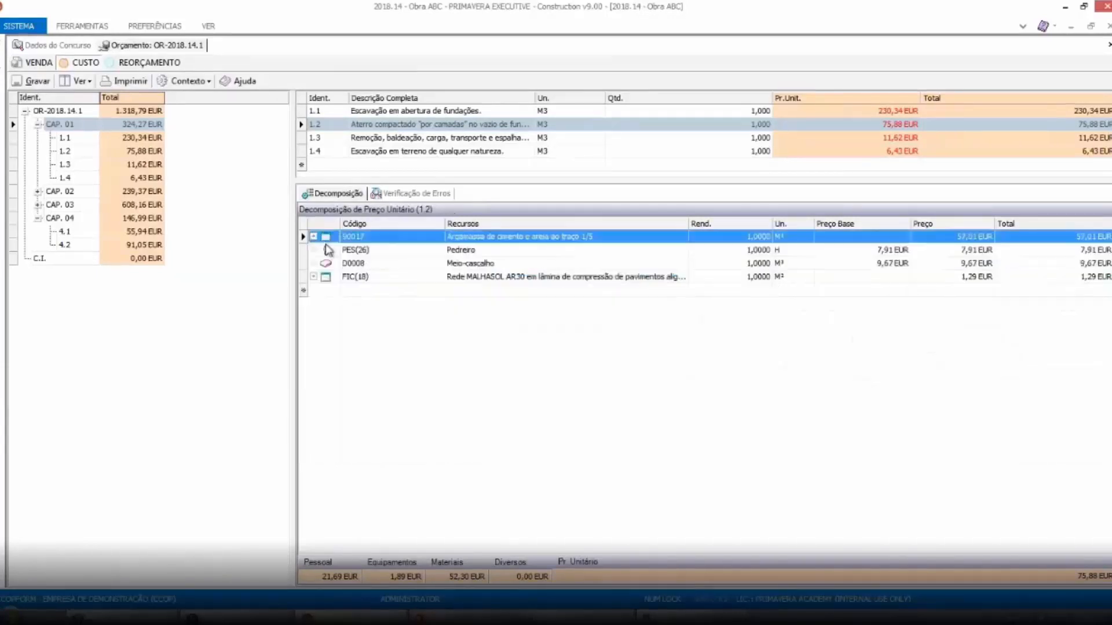
click(313, 236)
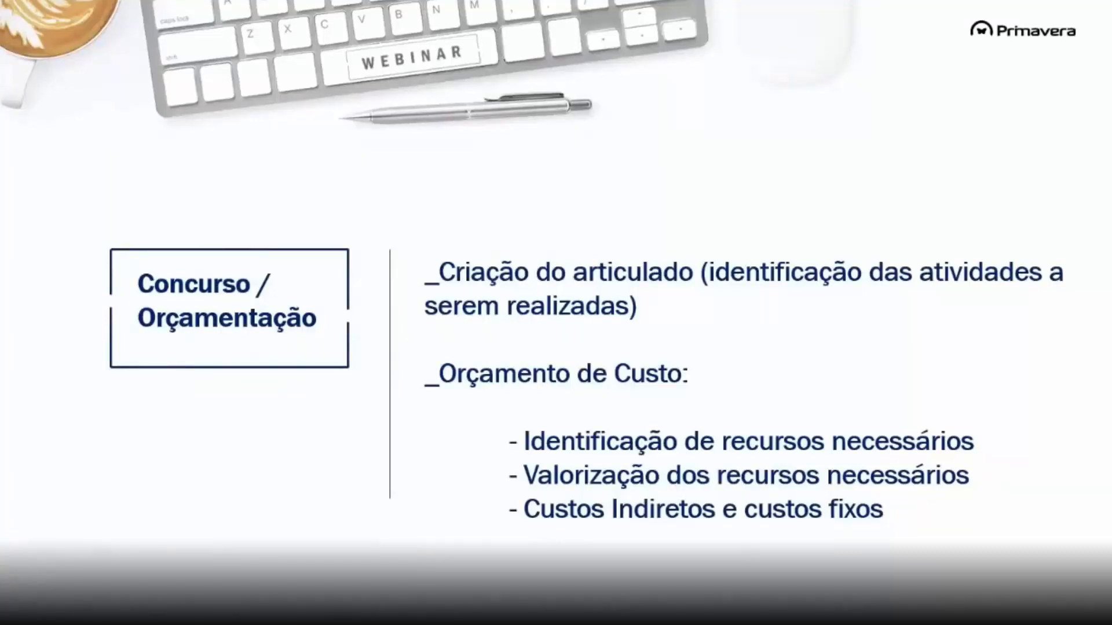
Switch back to PRIMAVERA Construction and close the Obra ABC budget and tender window without saving the changes.
key(alt+Tab)
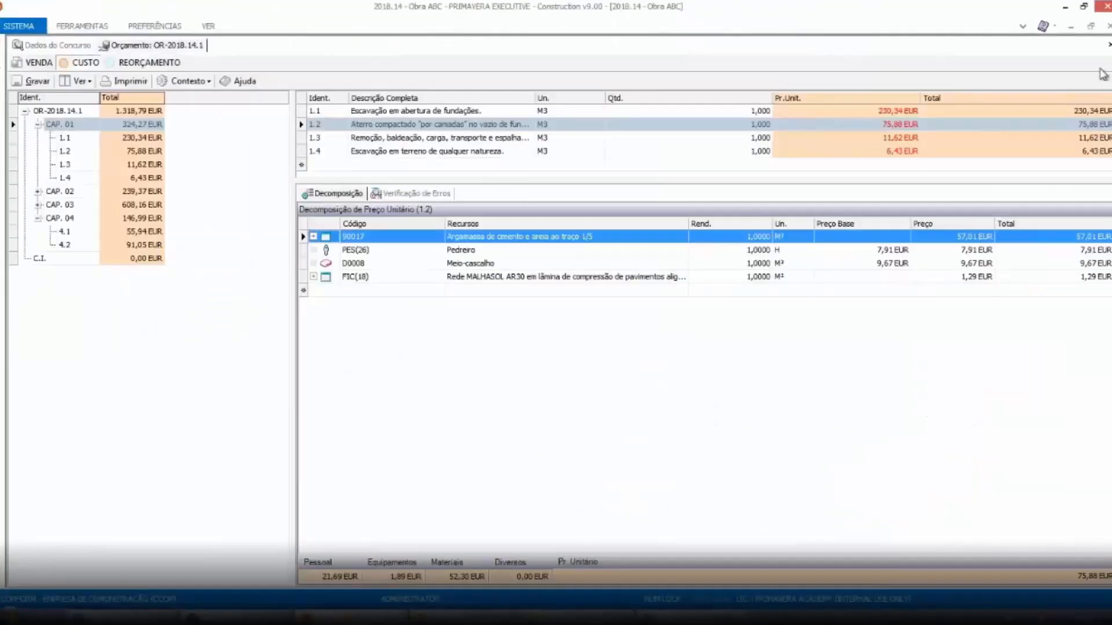
click(1111, 47)
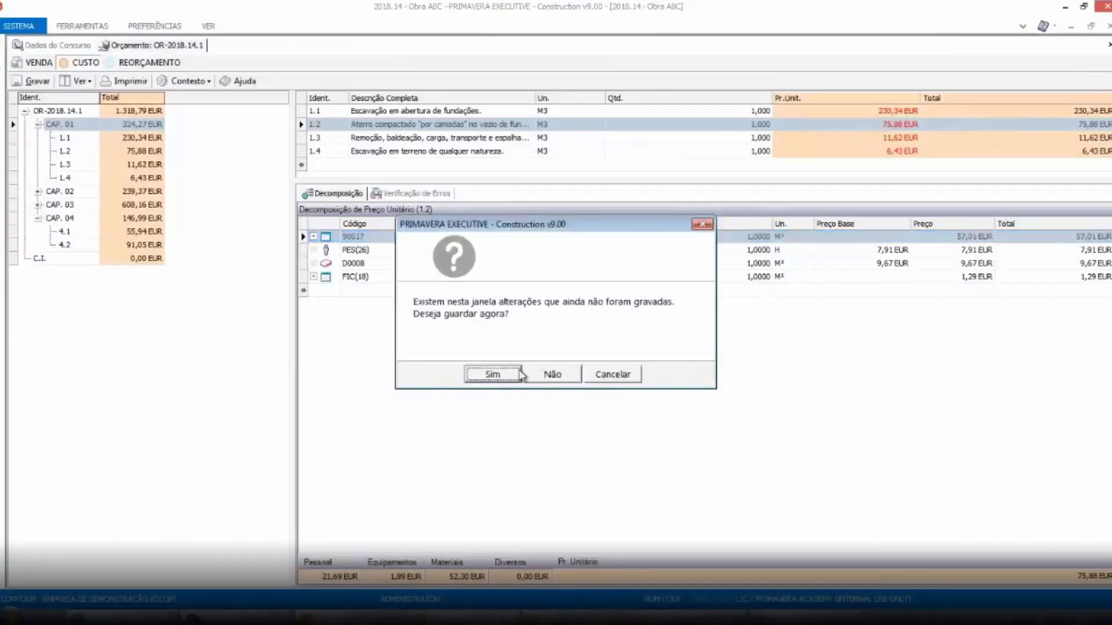
click(551, 375)
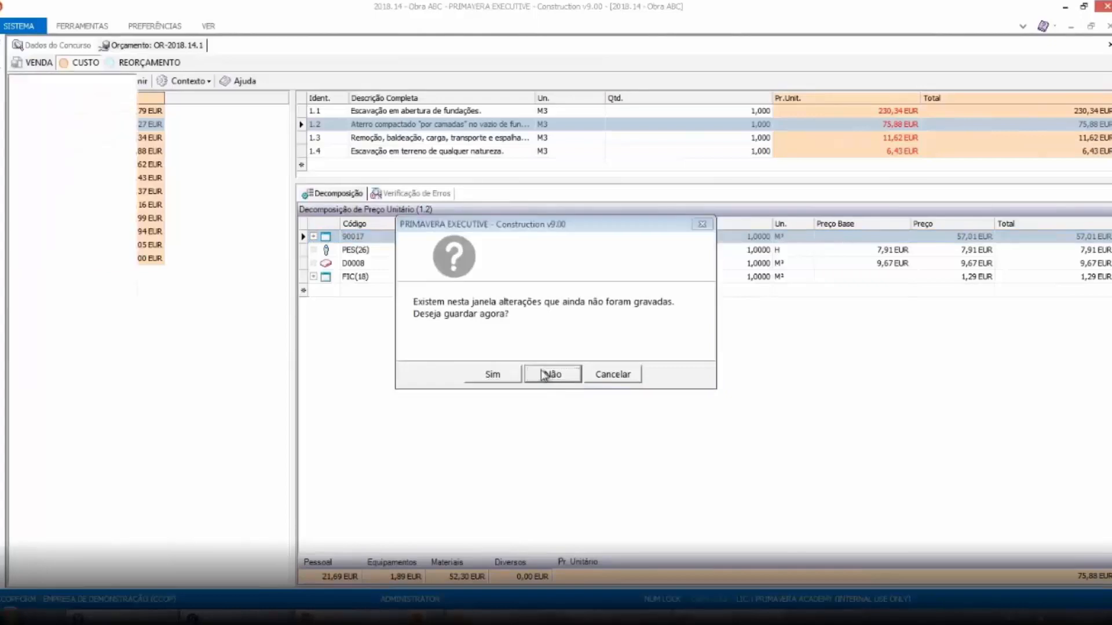
click(1108, 25)
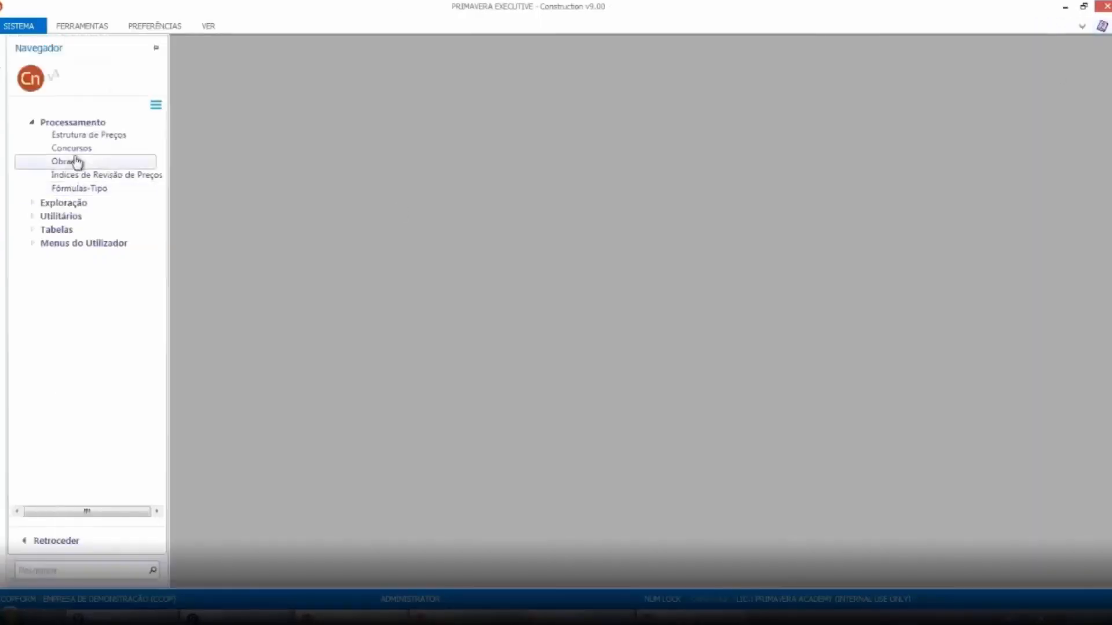
Open tender 2018.12 Obra Edifício A from the tender list in a maximised window and show its Proposta Base.
click(73, 149)
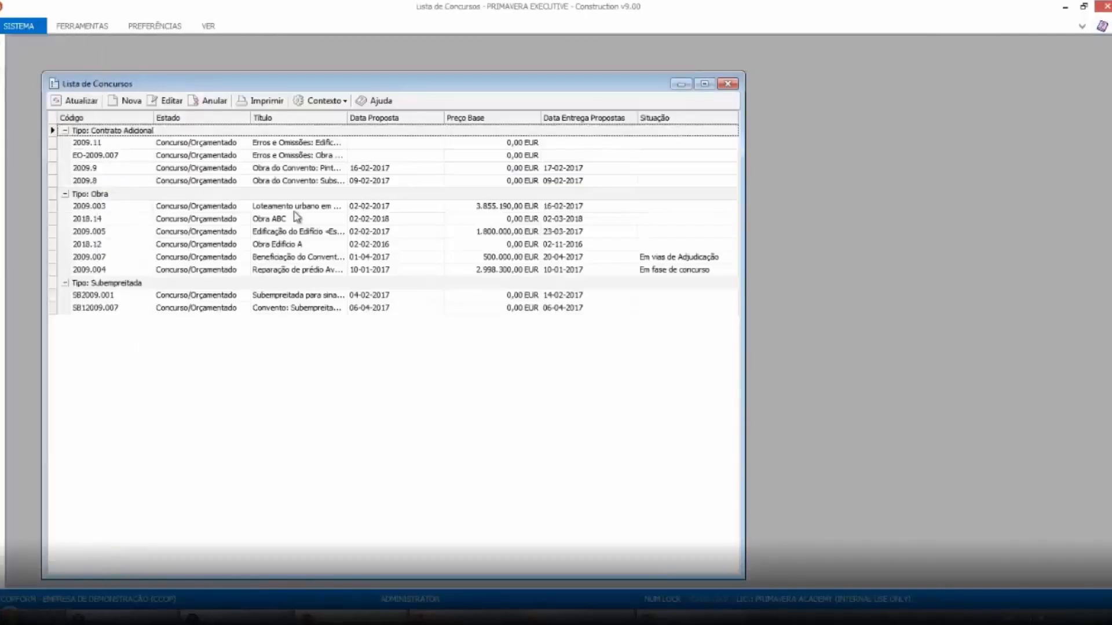
click(277, 246)
double_click(278, 250)
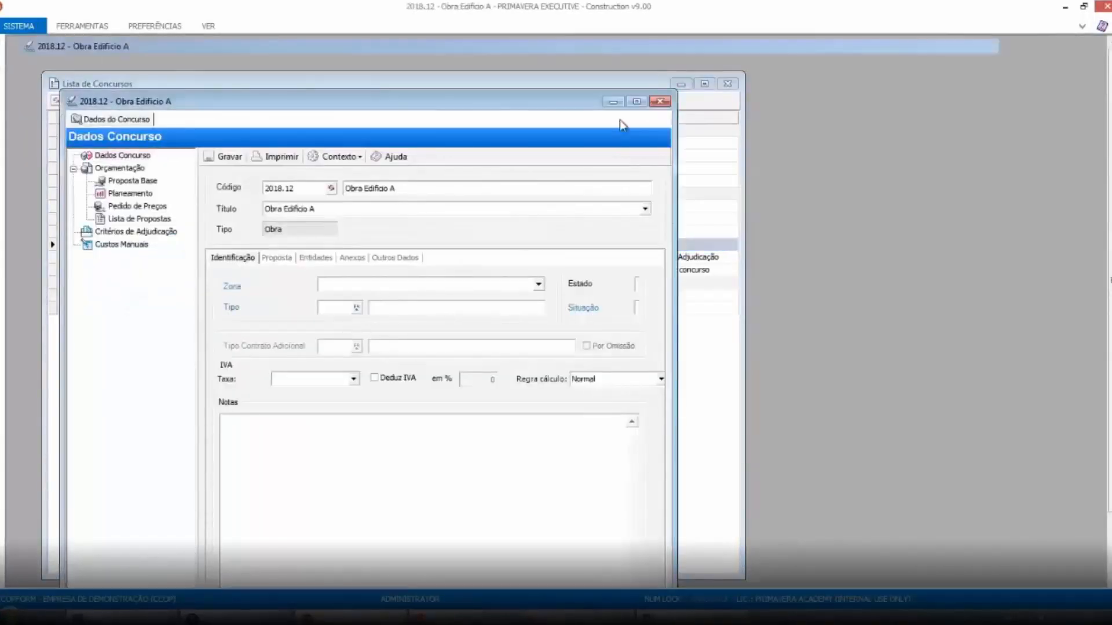
click(639, 102)
click(74, 106)
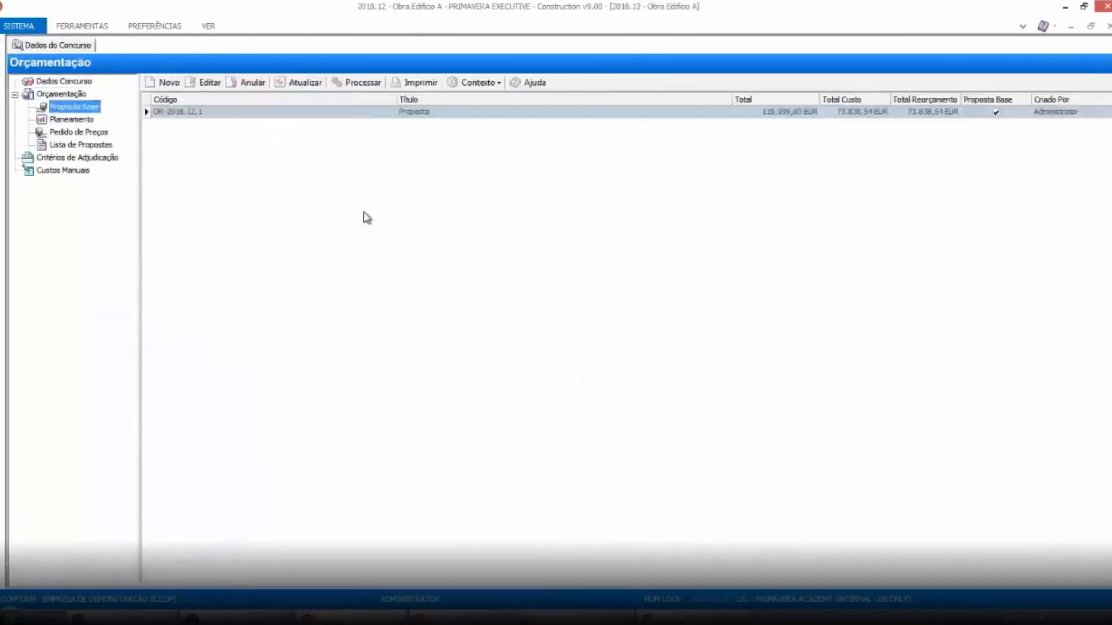
Open budget OR-2018.12.1, view the cost articles under CAP. 01, and close the budget.
click(454, 111)
double_click(454, 111)
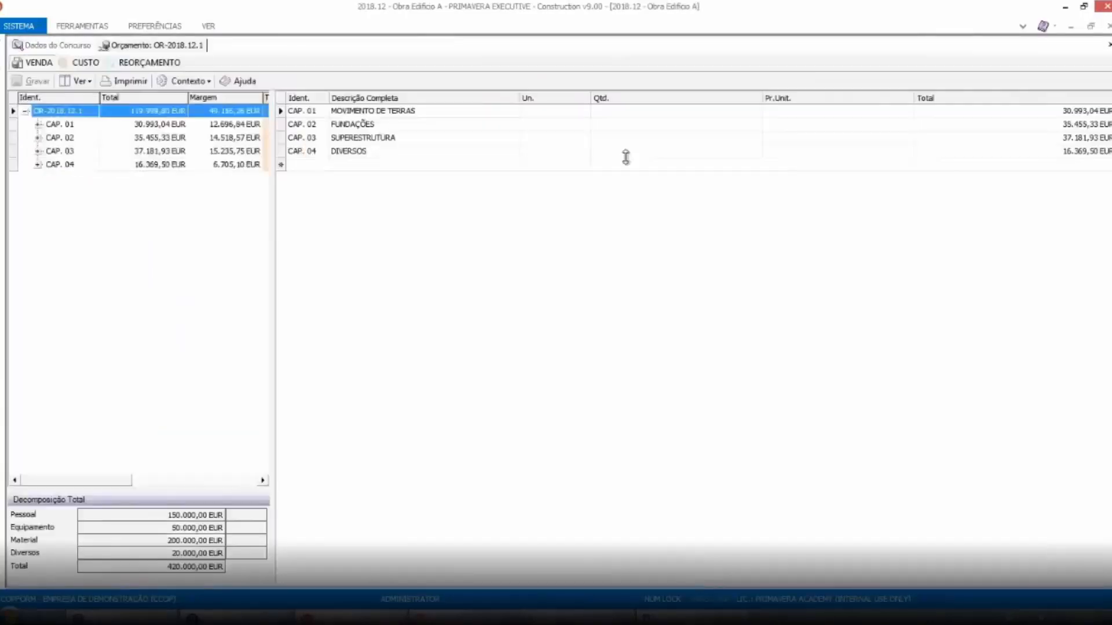
click(77, 67)
click(37, 124)
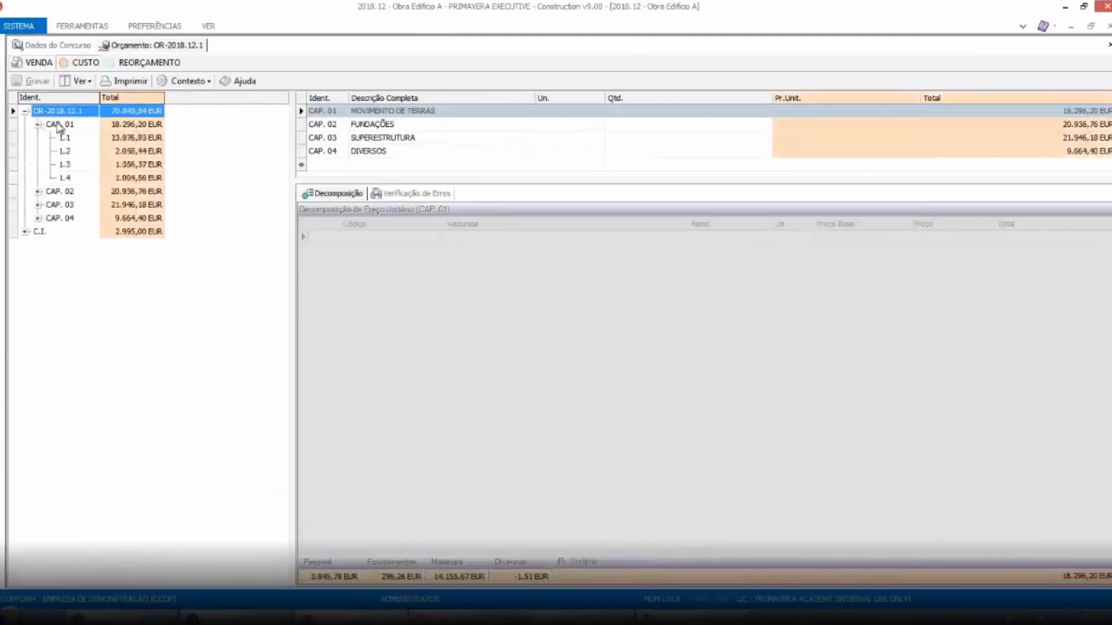
click(58, 124)
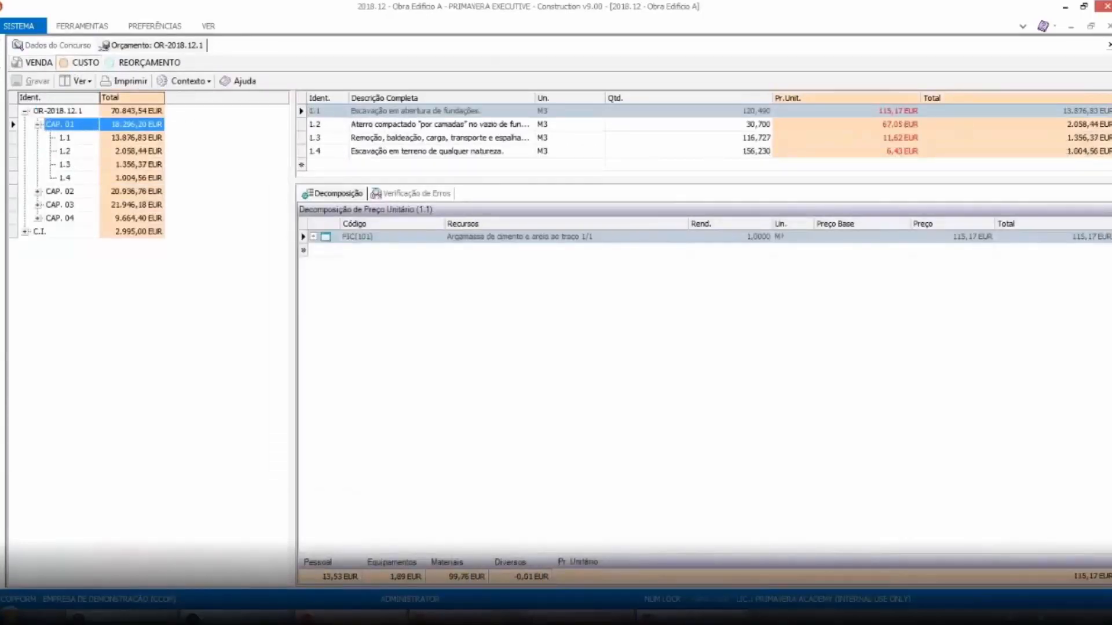
click(1109, 45)
click(802, 112)
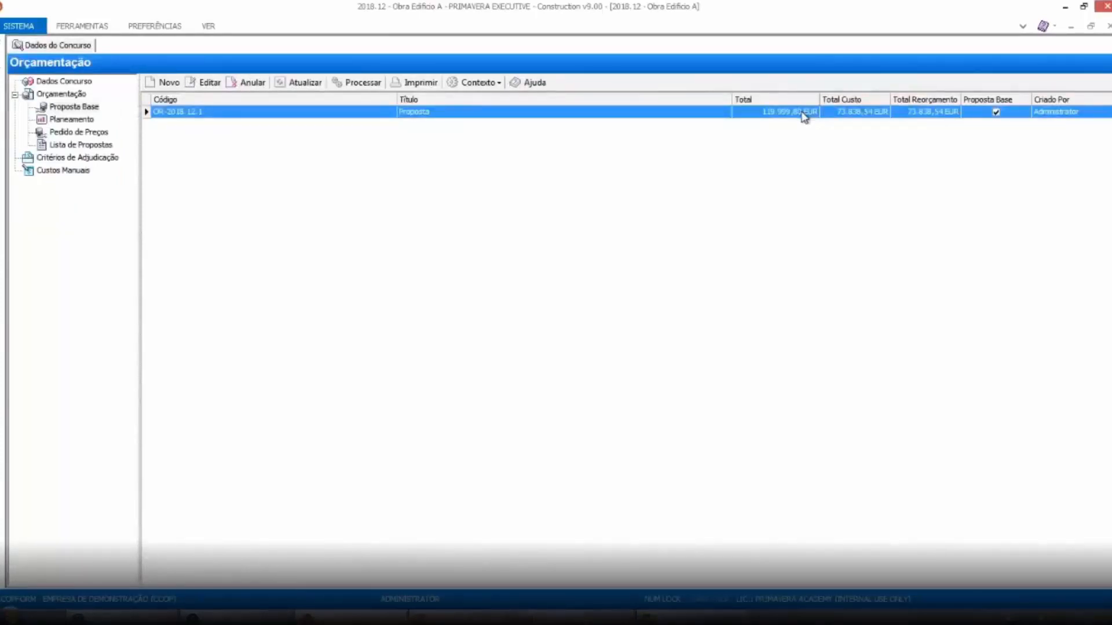
click(498, 84)
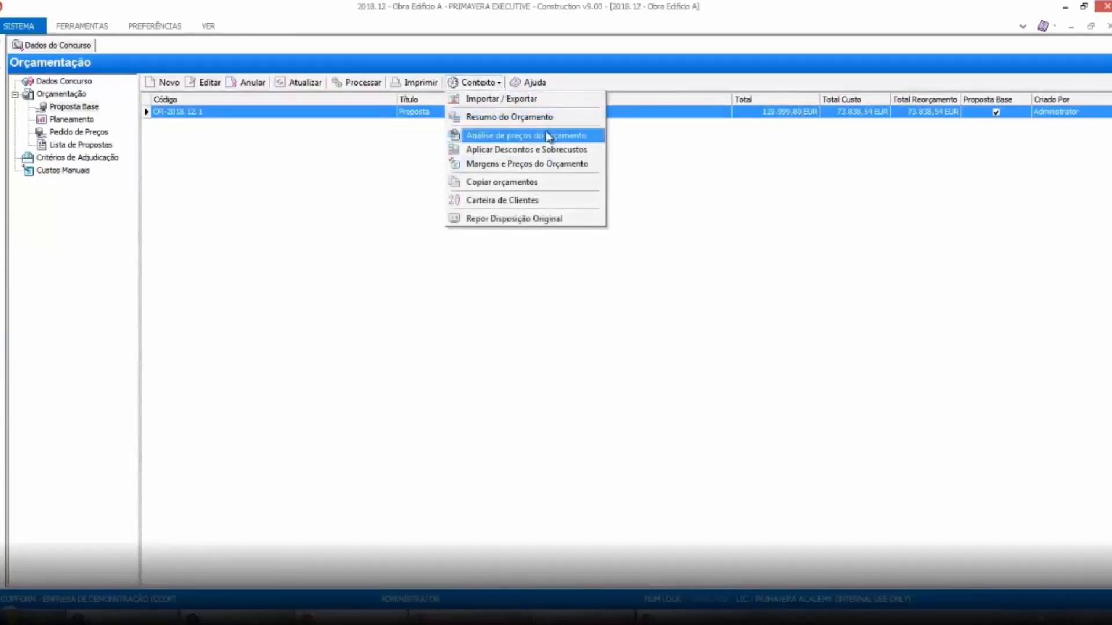
click(527, 165)
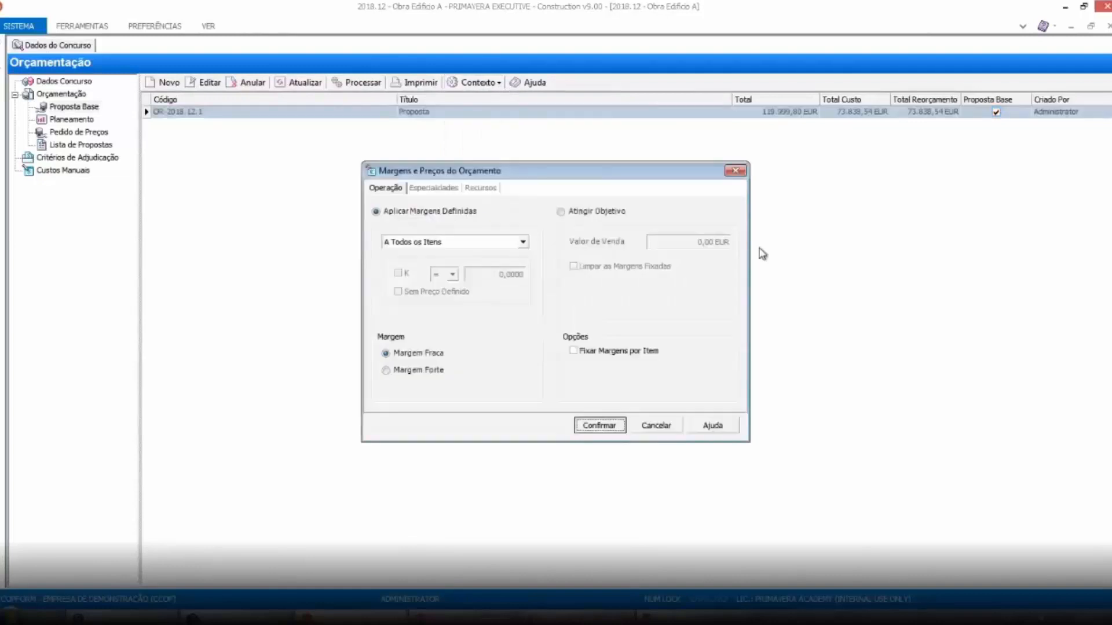
click(735, 170)
Open the cost budget price analysis for proposal OR-2018.12.1 and maximise its window.
click(498, 83)
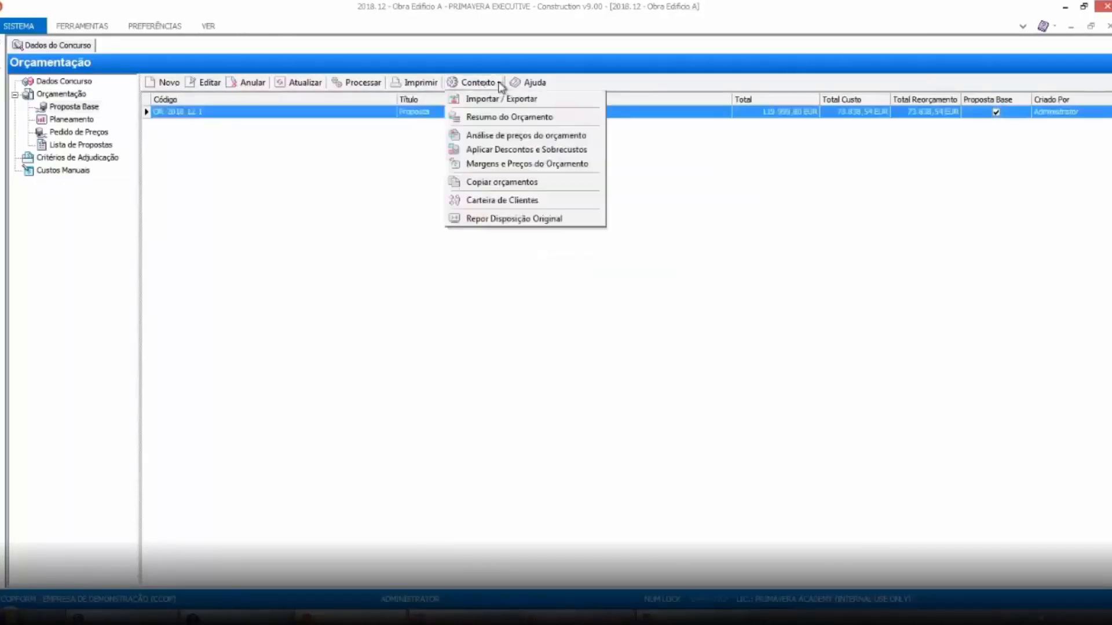
click(509, 139)
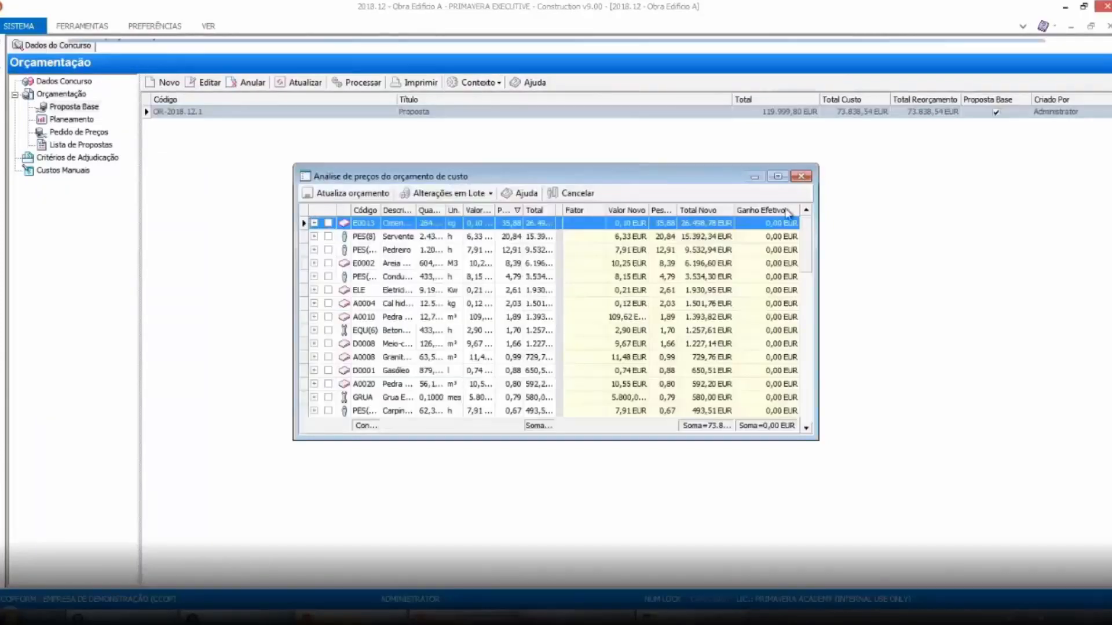
click(778, 176)
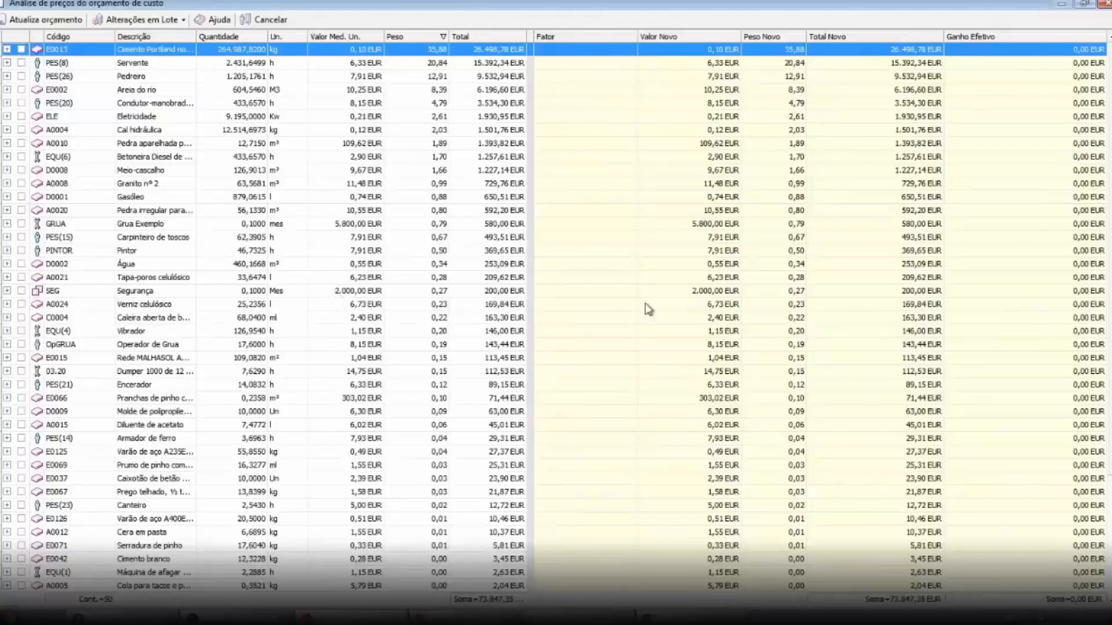
Set the new unit value of resource SEG Segurança to 500 EUR in the price analysis.
click(695, 292)
drag(683, 289, 767, 291)
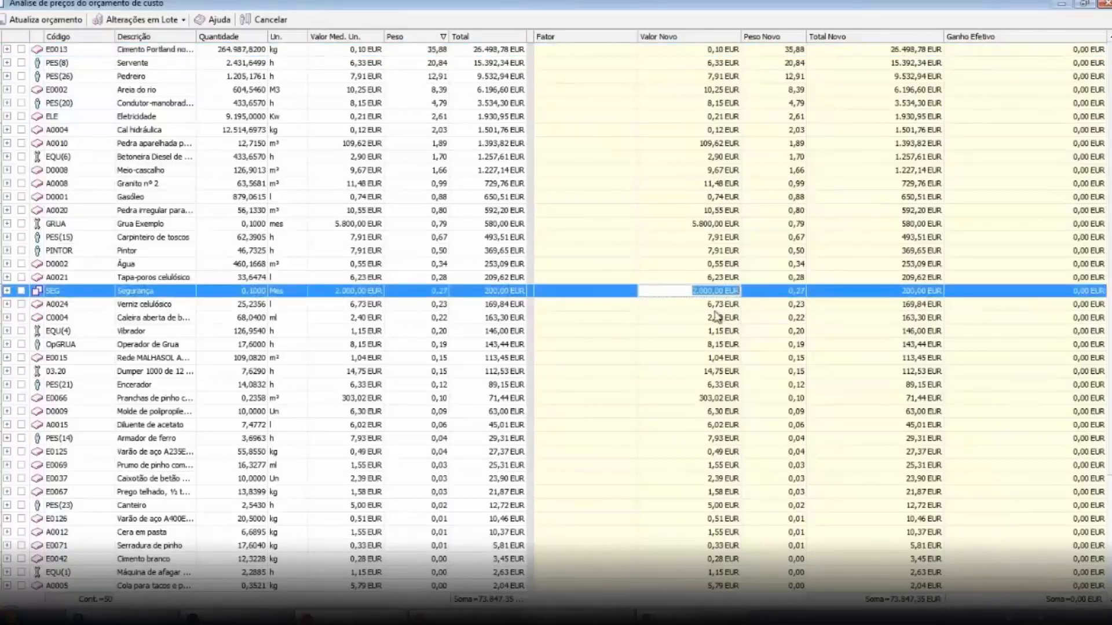
text(500)
key(Return)
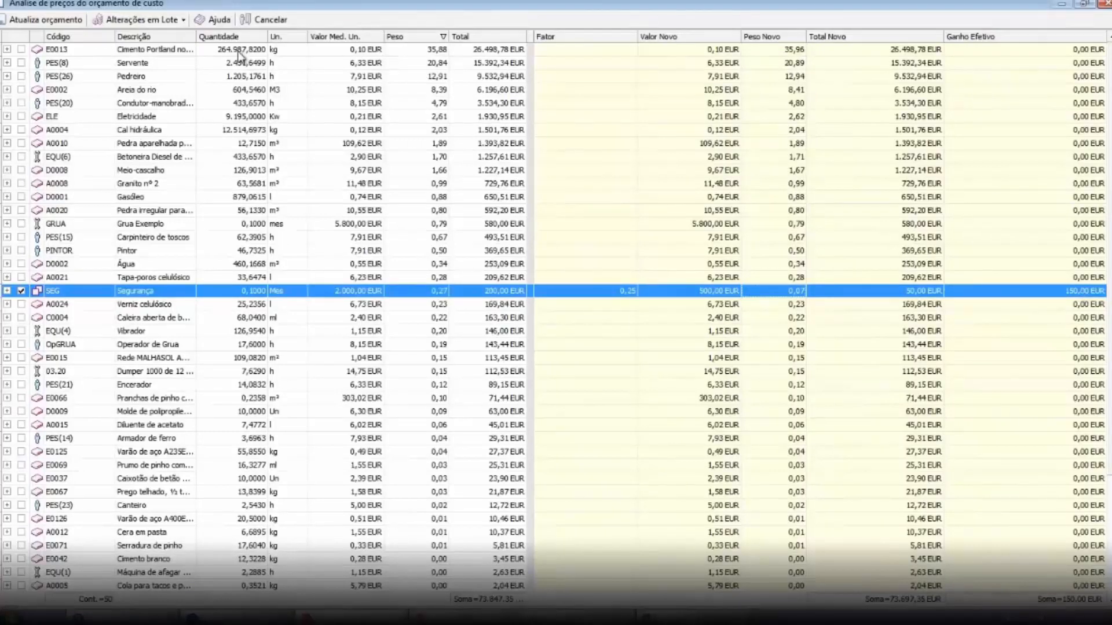
Set the new unit value of resource E0013 Cimento Portland to 0,09 EUR in the price analysis.
click(717, 49)
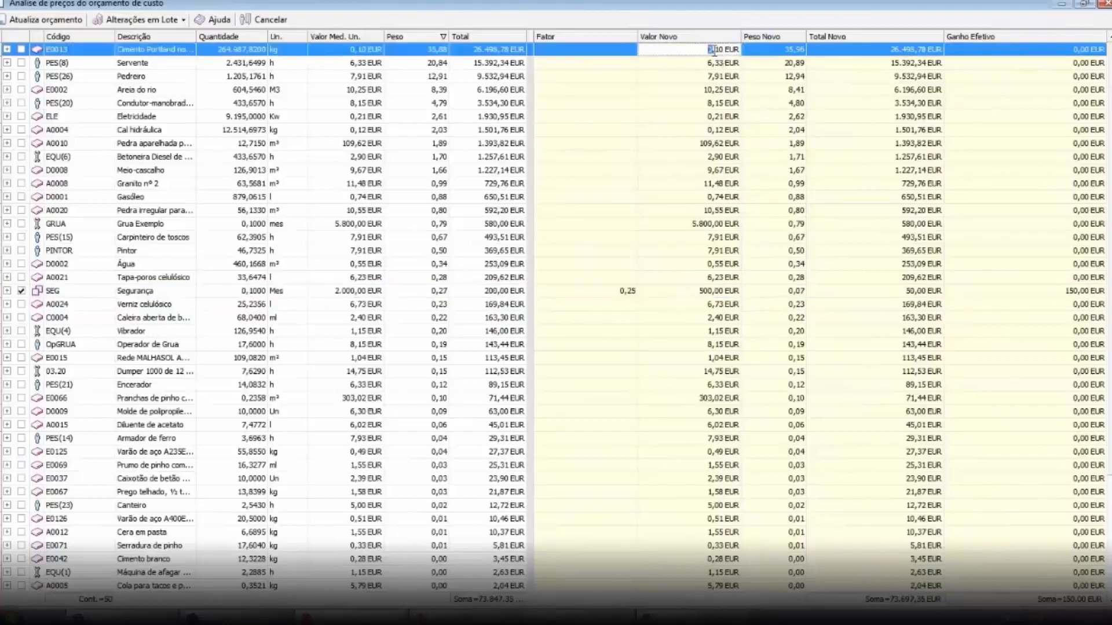
drag(717, 49, 723, 51)
text(09)
key(Return)
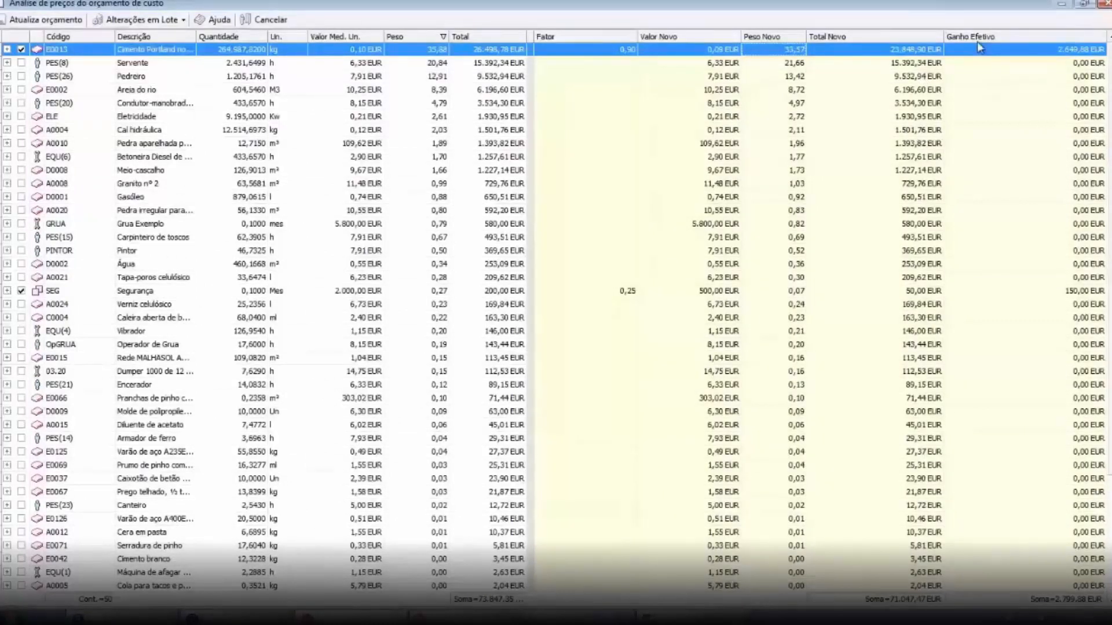
Update the budget with the new values of the selected resources from the price analysis.
click(673, 294)
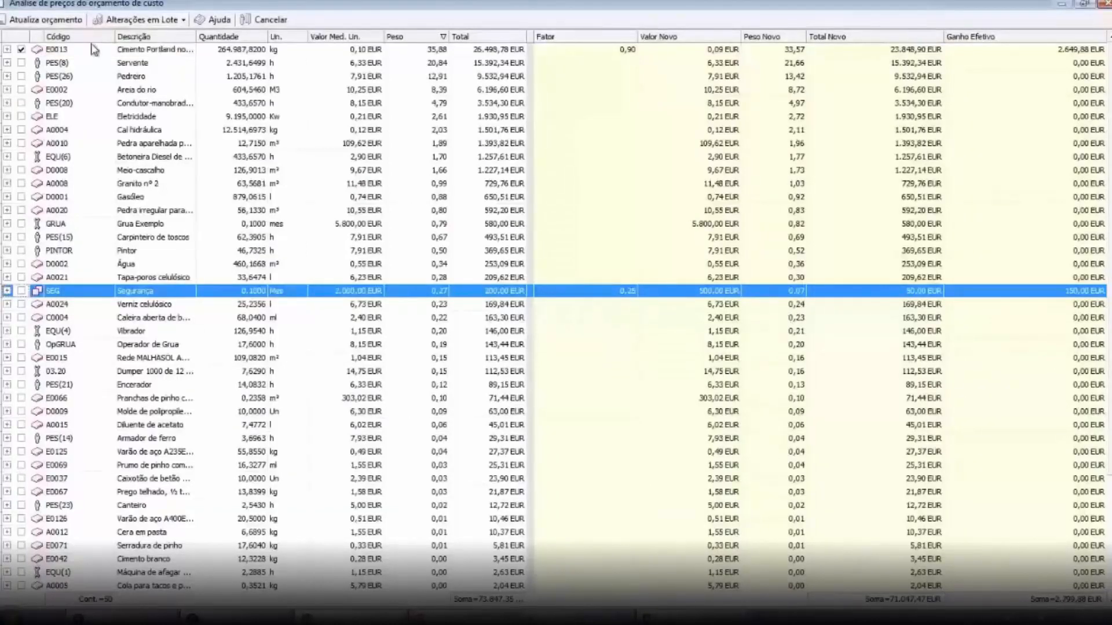
click(56, 20)
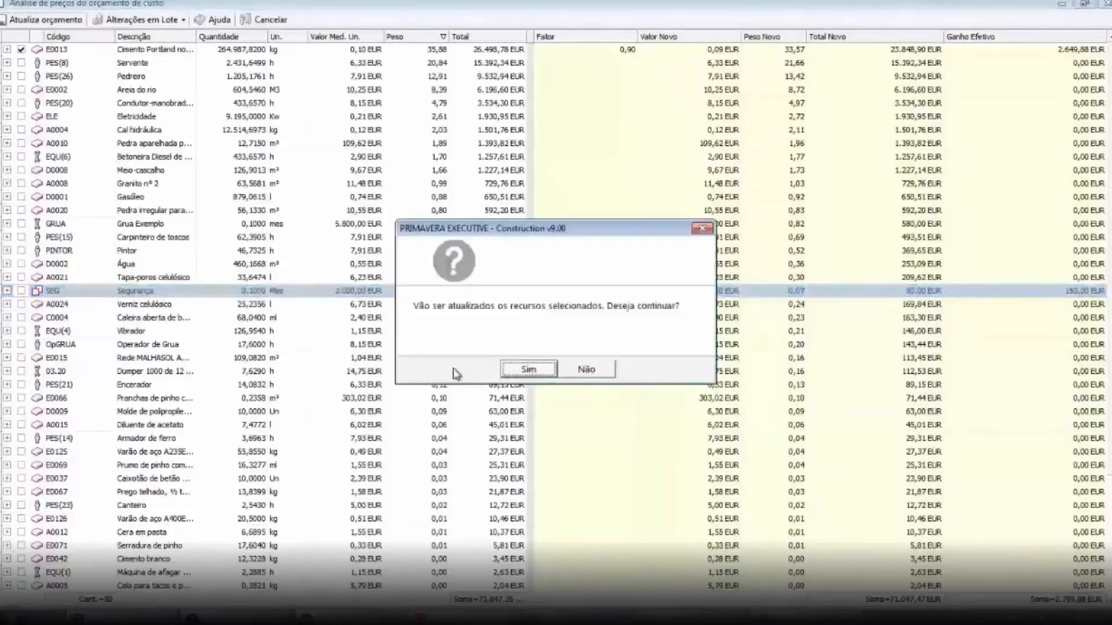
click(528, 369)
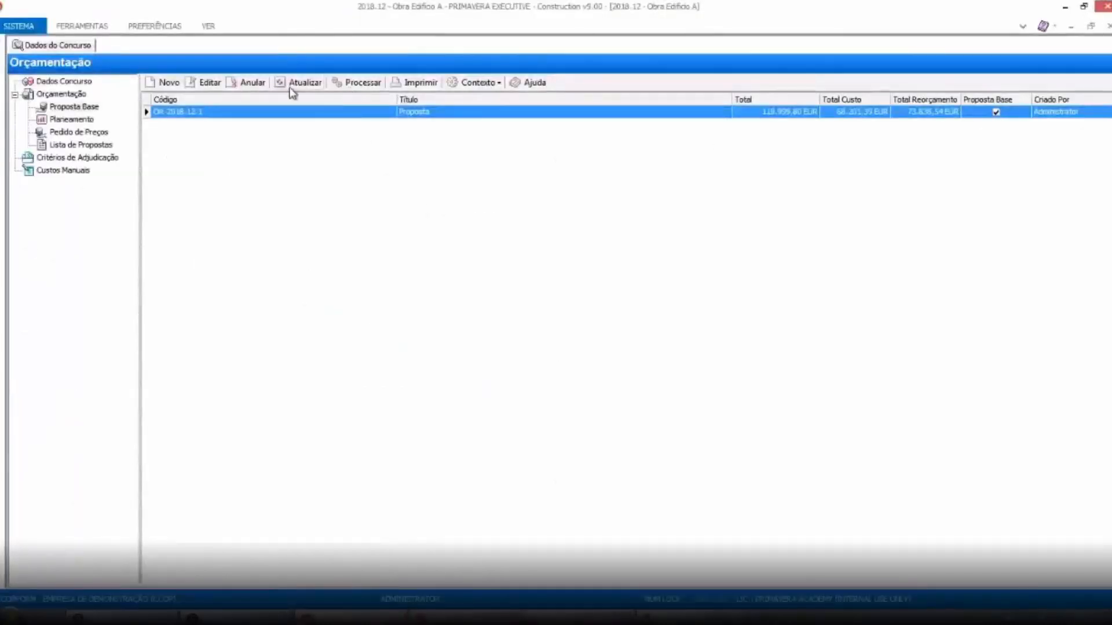
Reopen the budget price analysis, mark resource A0004 Cal hidráulica, and close the analysis without updating the budget.
click(497, 84)
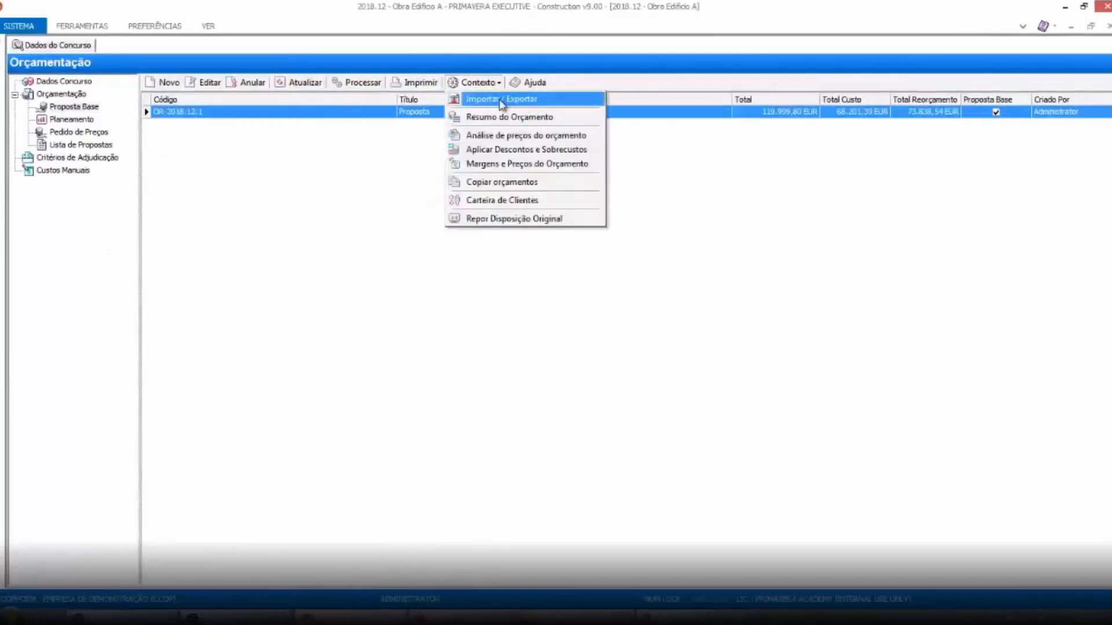
click(509, 139)
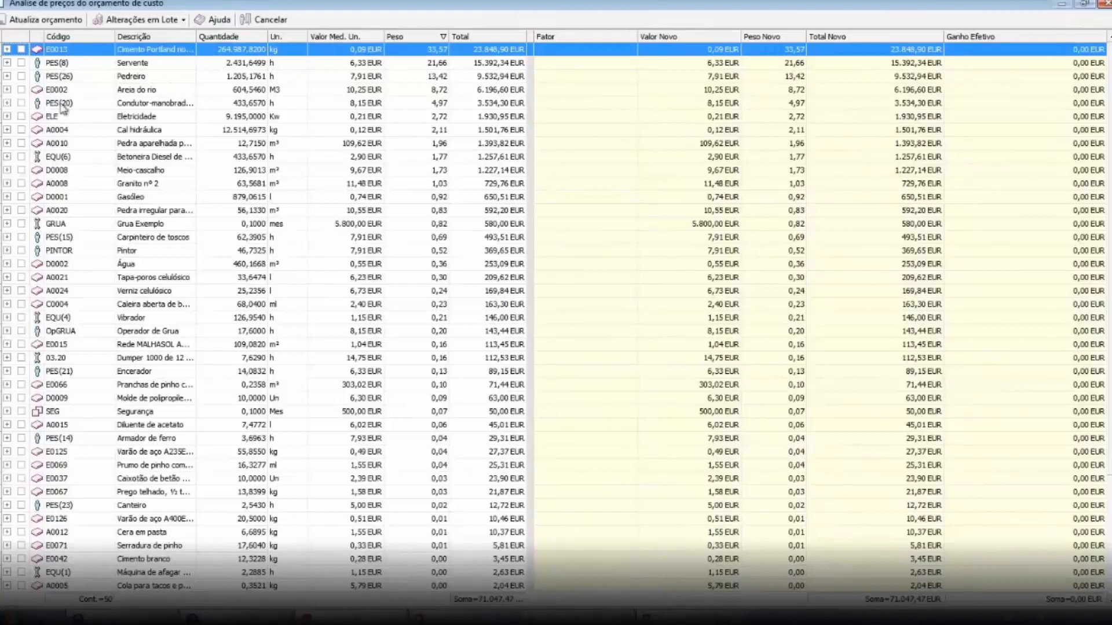
click(22, 130)
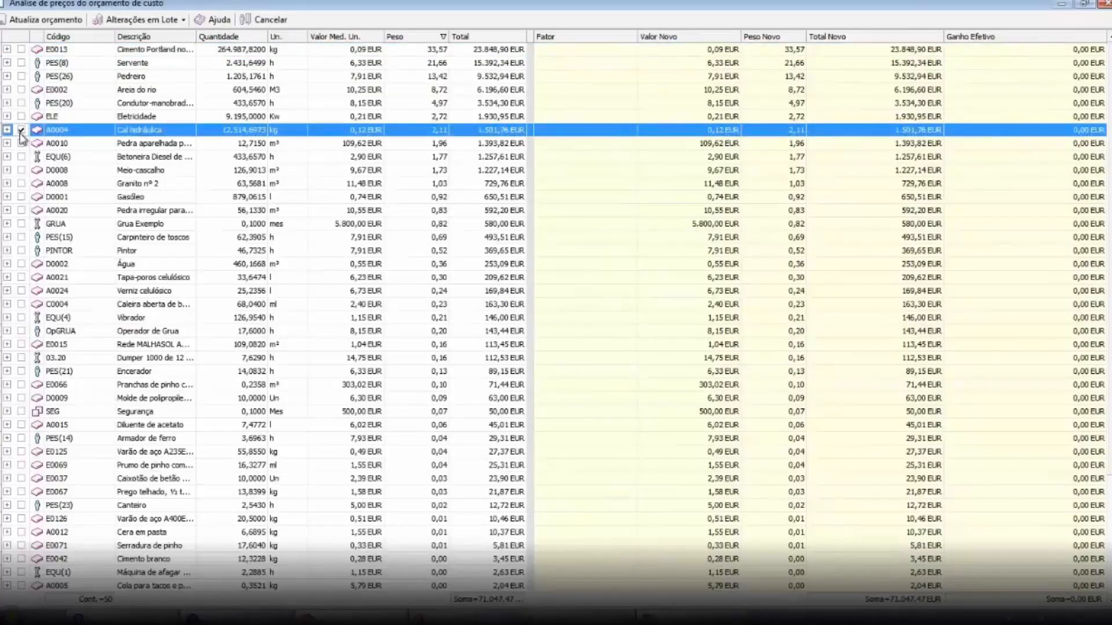
click(1105, 5)
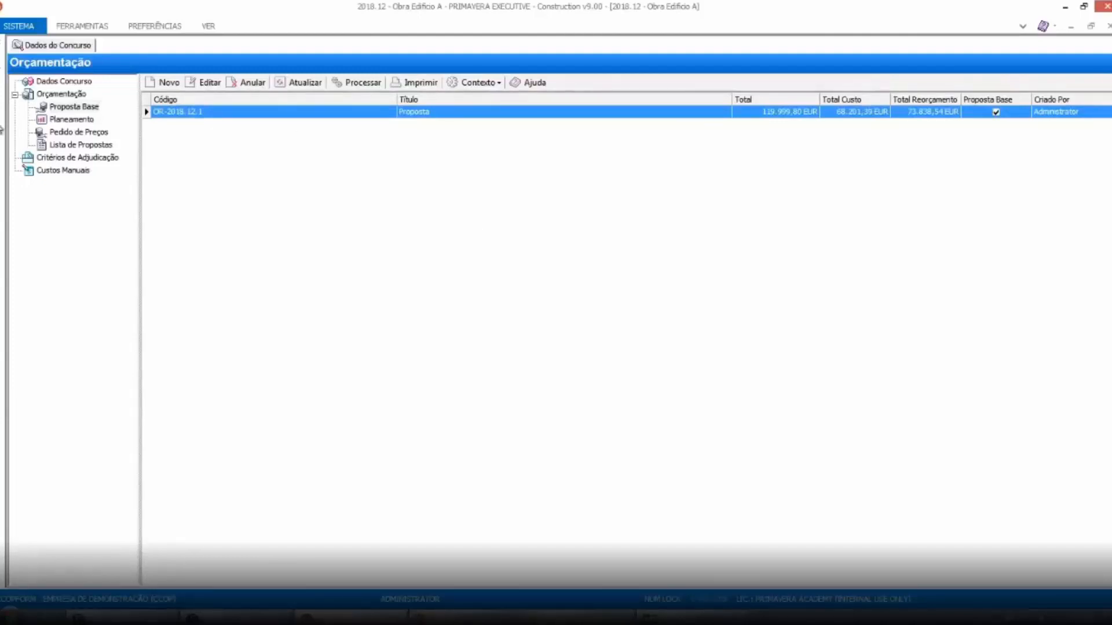
Create a new price request for budget OR-2018.12.1 and add items 4.1 and 4.2 to it.
click(70, 132)
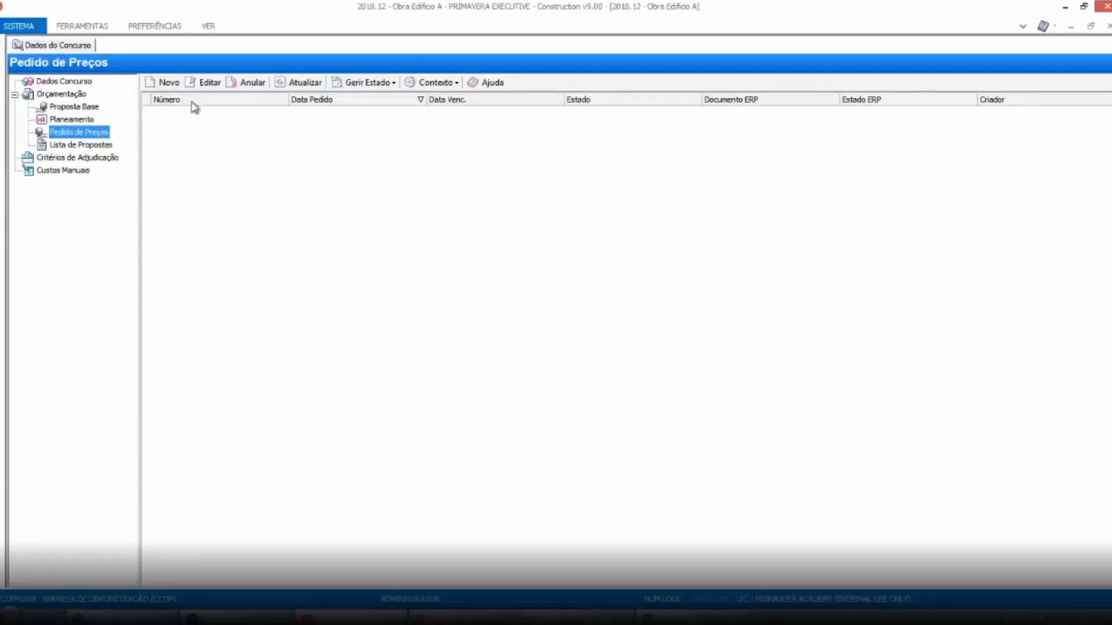
click(175, 88)
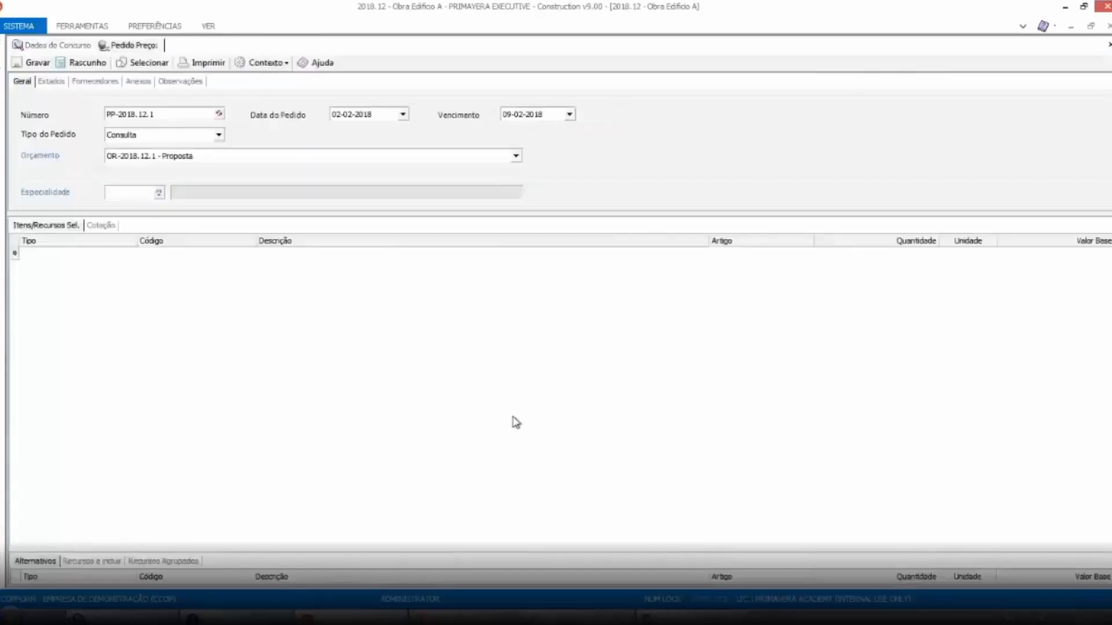
click(152, 63)
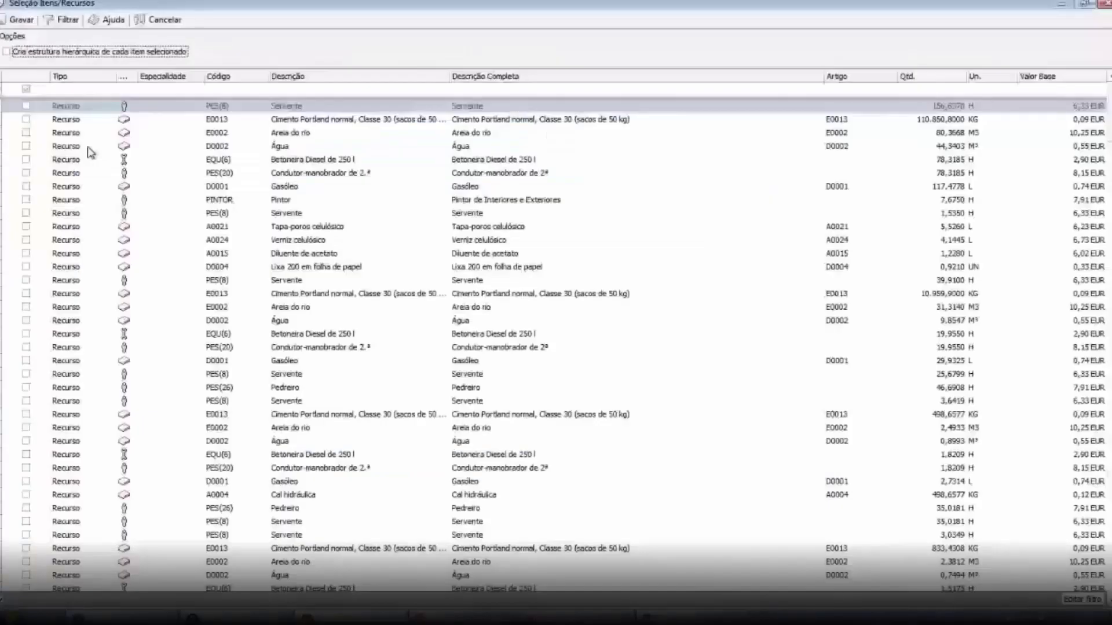
click(112, 74)
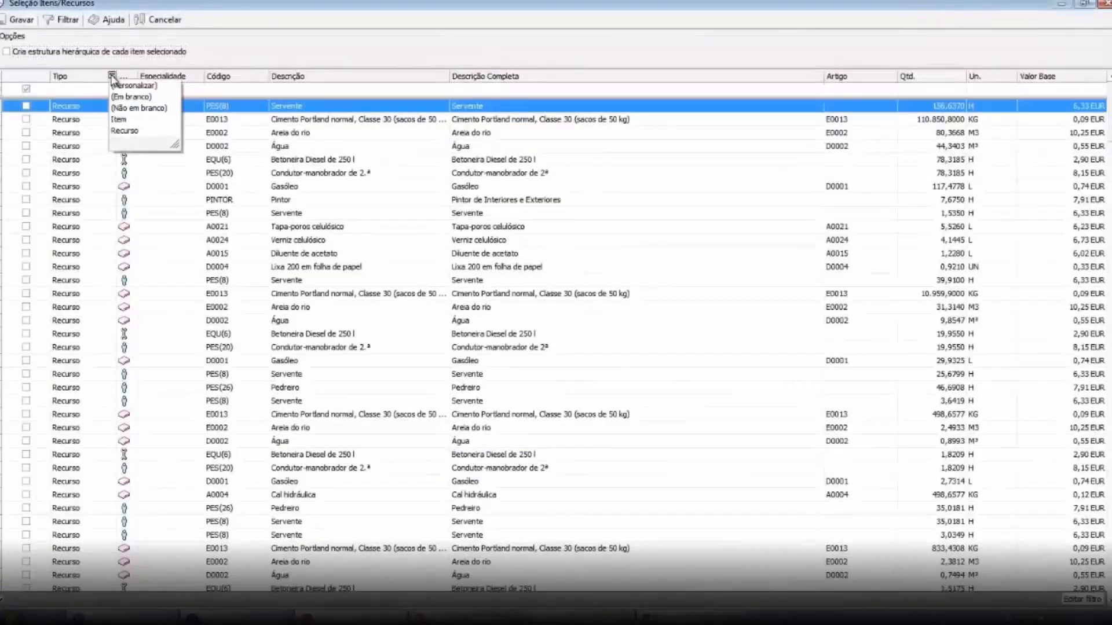
click(160, 121)
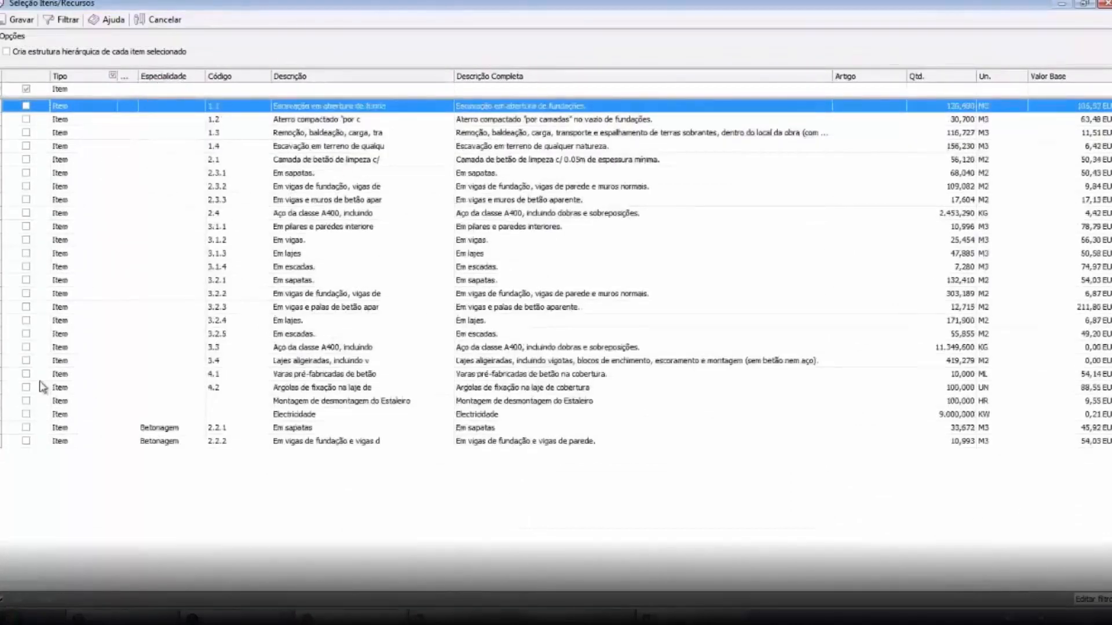
click(26, 374)
click(26, 387)
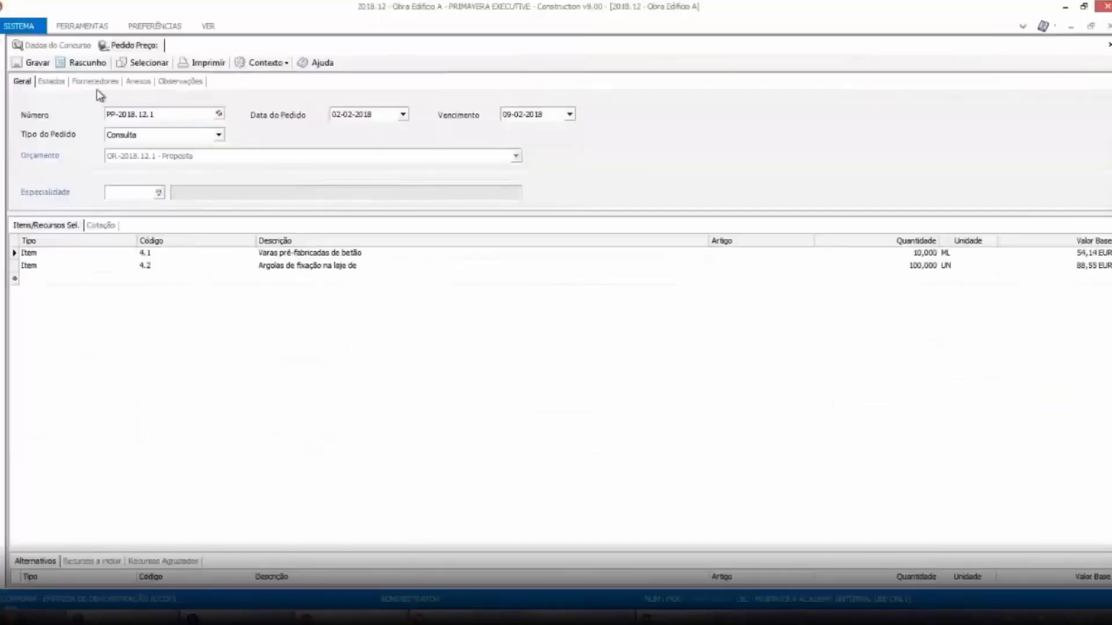
Add the subcontractor Miranda & Filhos, Lda. as a supplier of the price request.
click(92, 81)
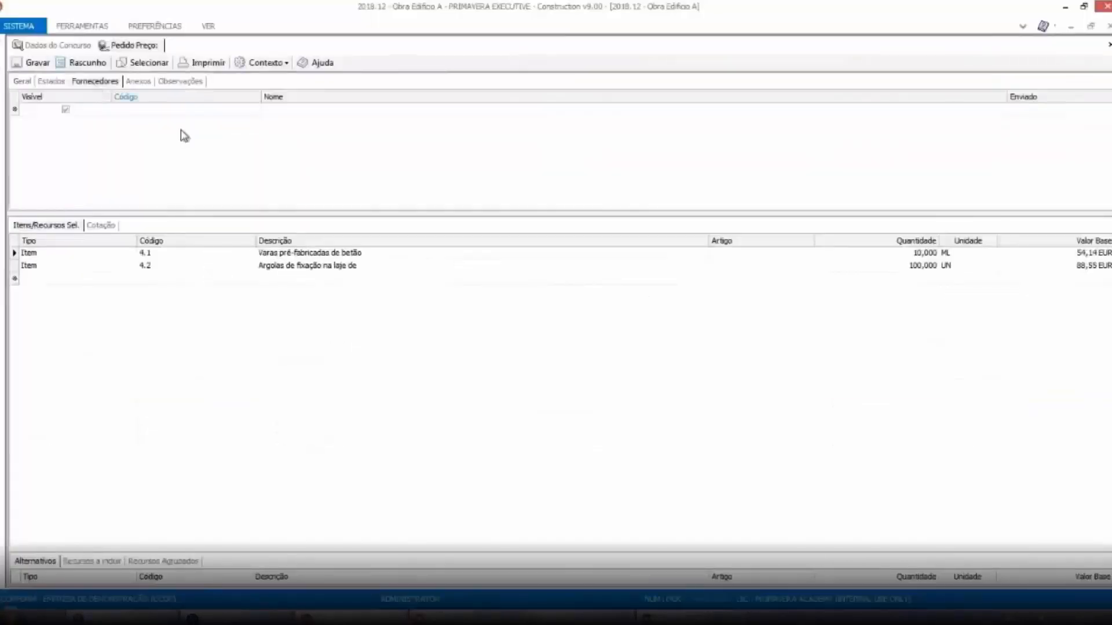
click(170, 110)
click(243, 108)
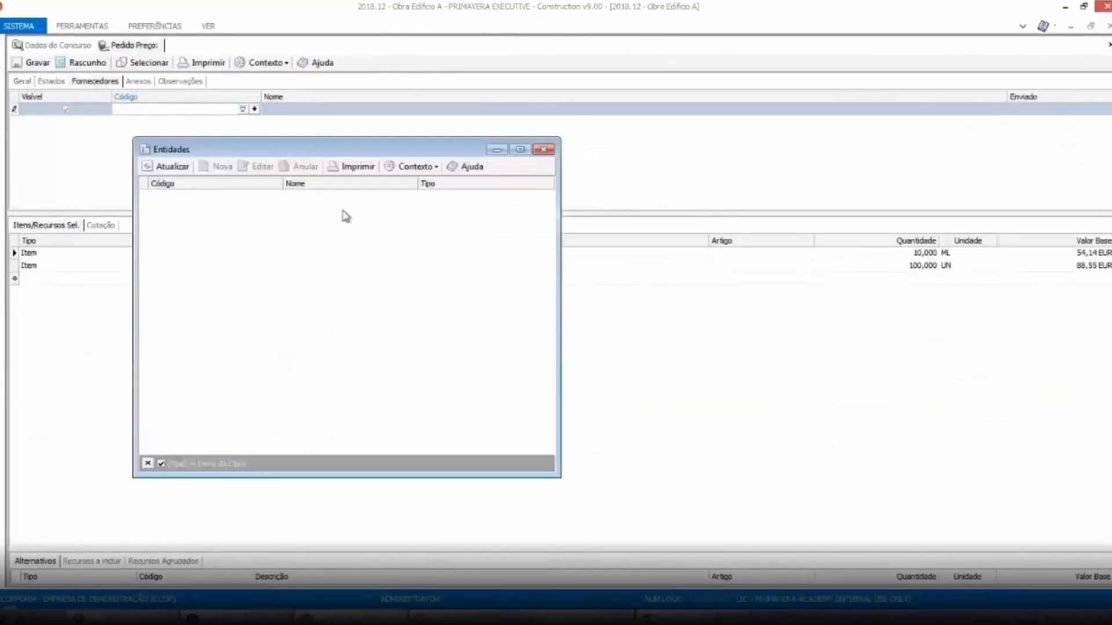
click(234, 248)
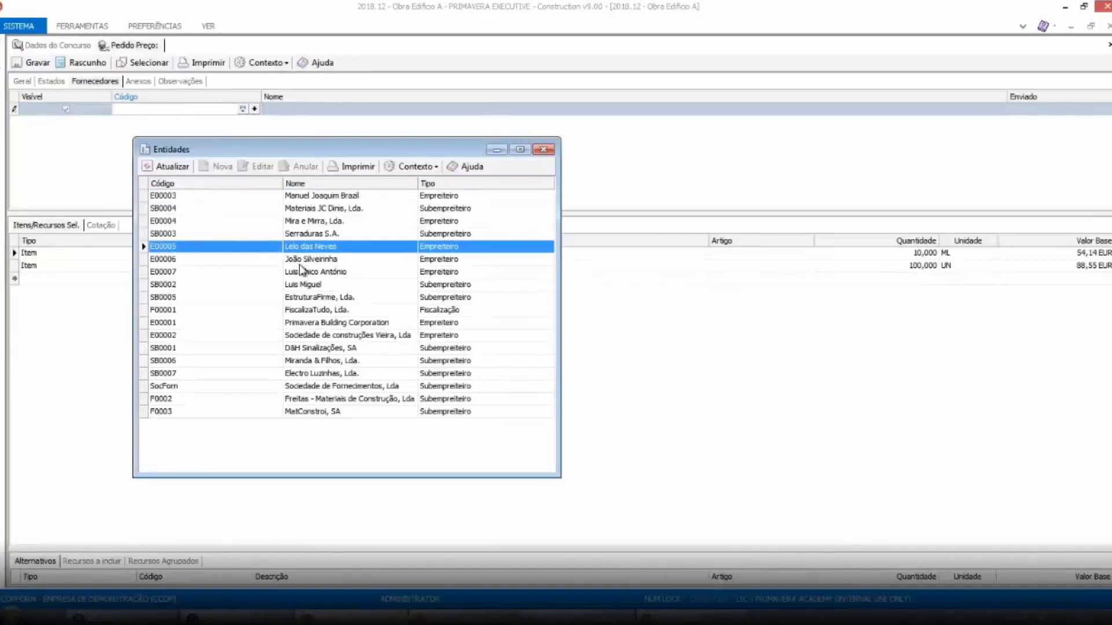
double_click(394, 362)
Add Sociedade de Fornecimentos, Lda as the second supplier of the price request.
click(237, 123)
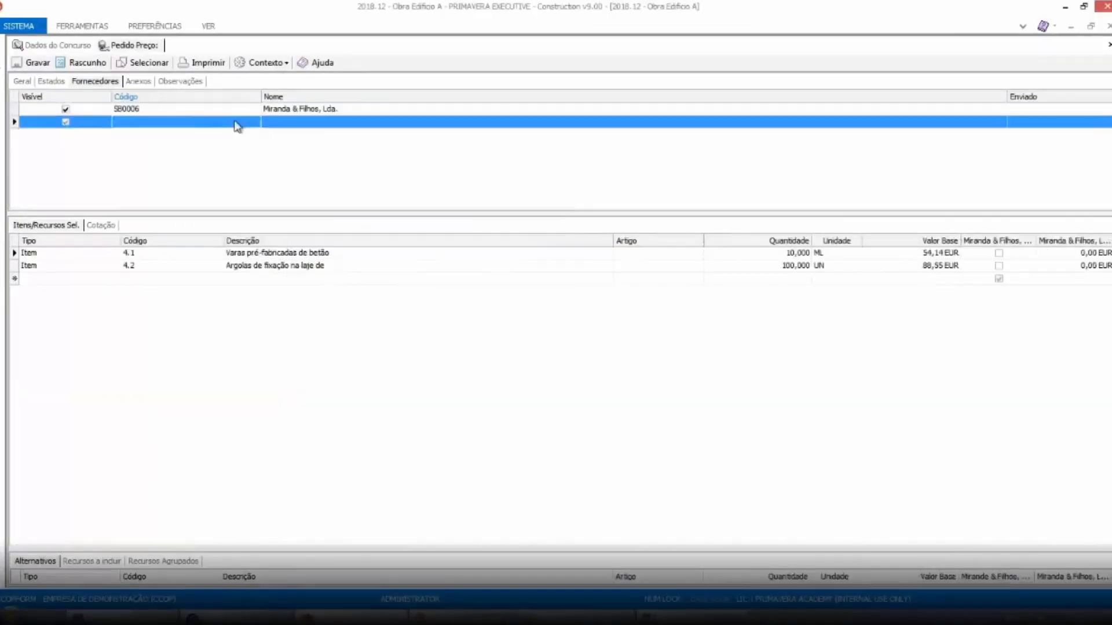
click(244, 123)
click(248, 262)
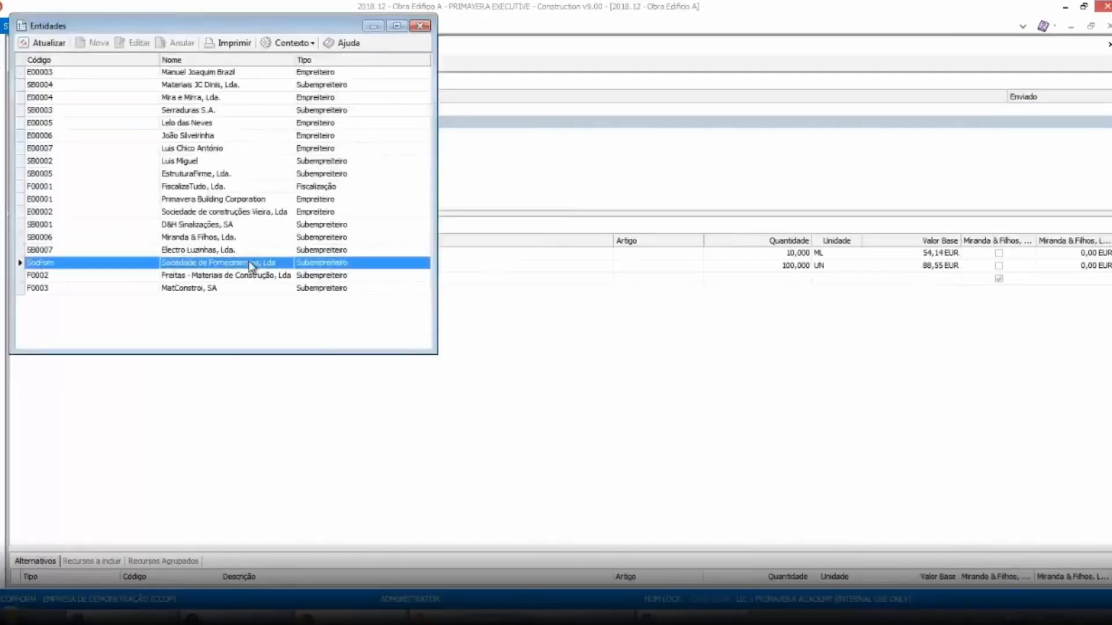
double_click(248, 262)
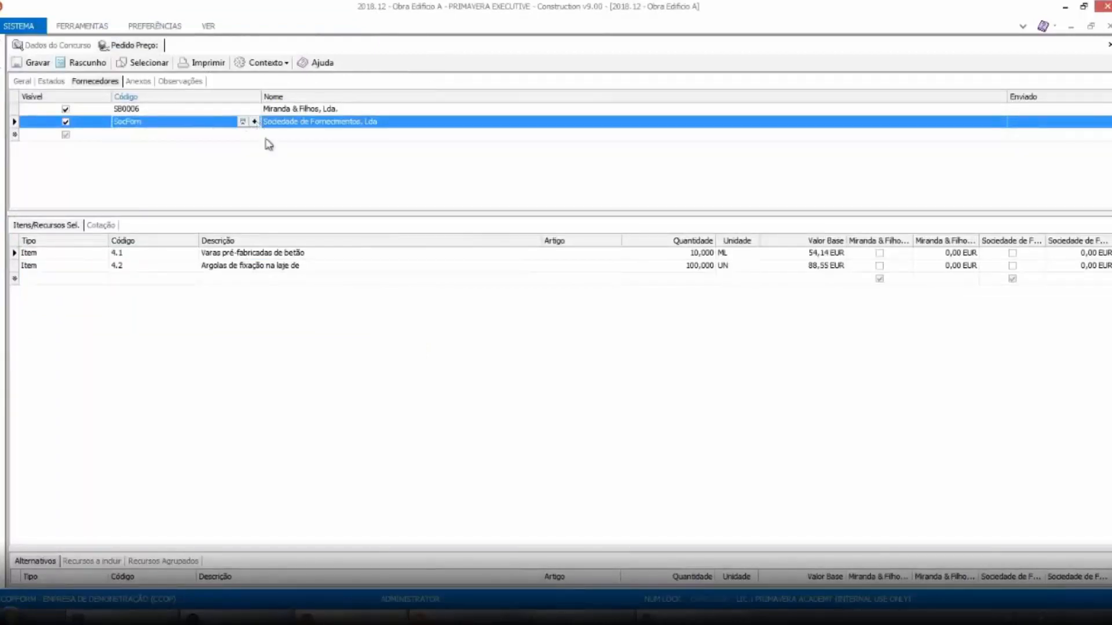
click(246, 178)
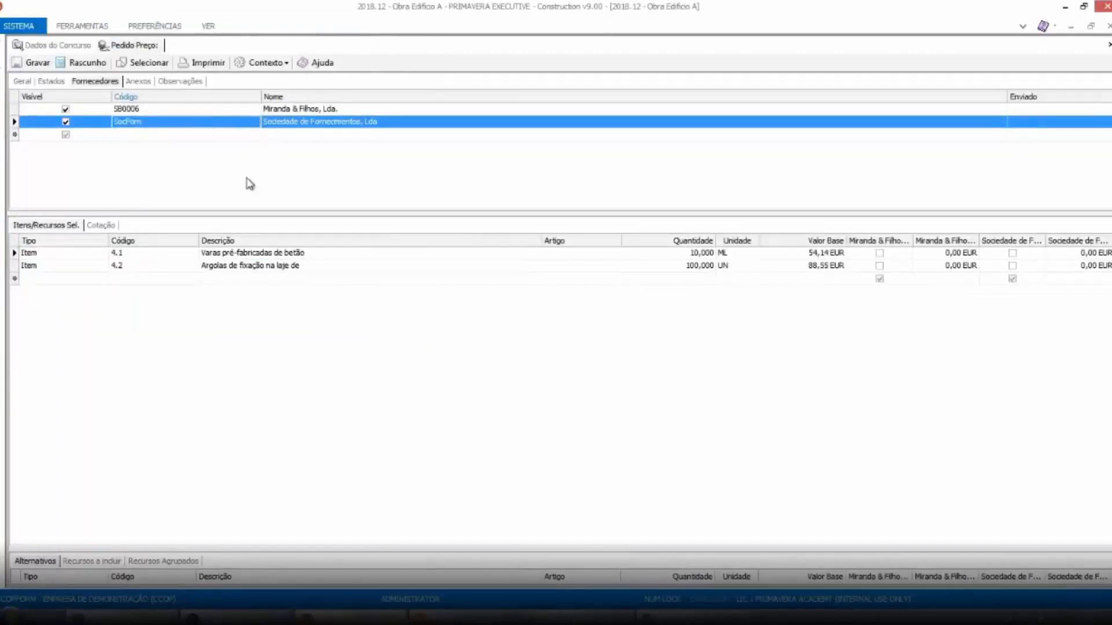
View the price request's attachments, and export its prices to the Excel file PP.xlsx on the desktop.
click(137, 81)
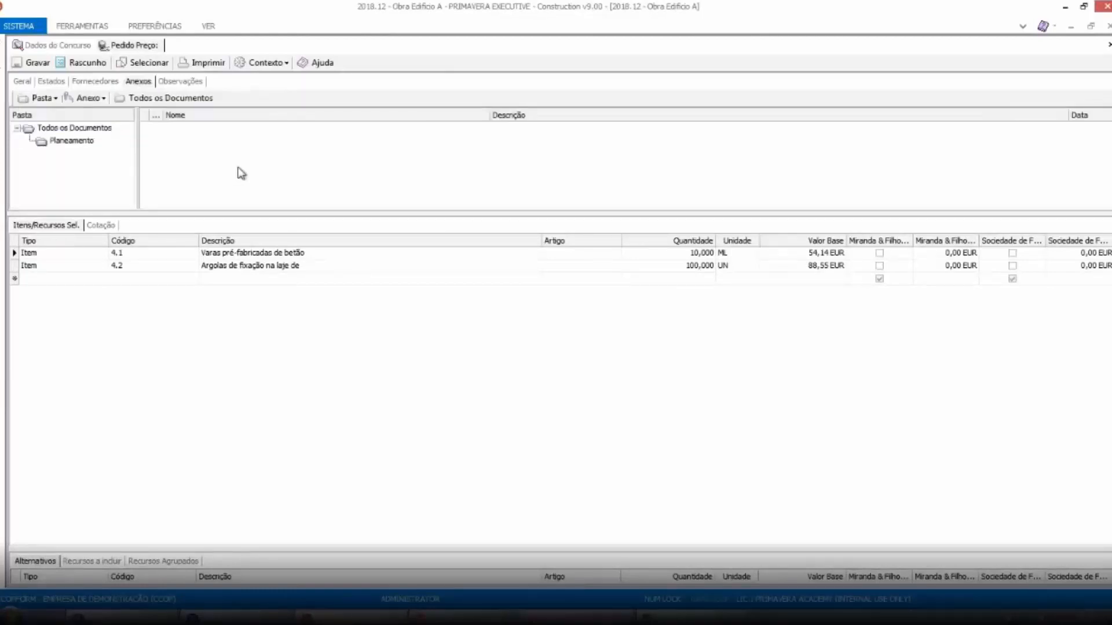
click(95, 81)
click(283, 63)
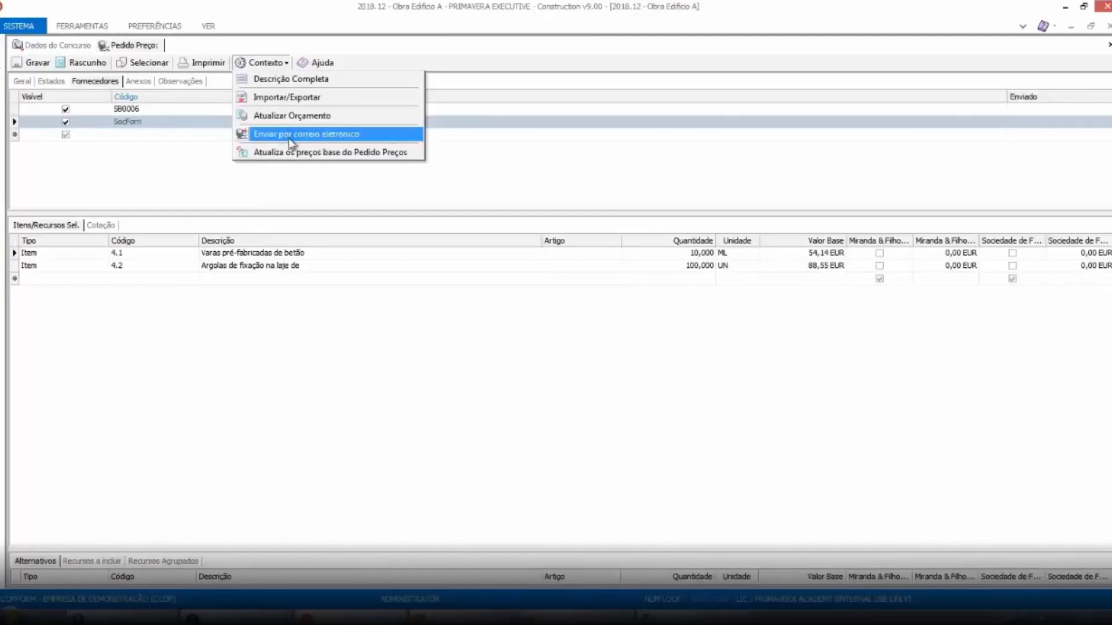
click(291, 104)
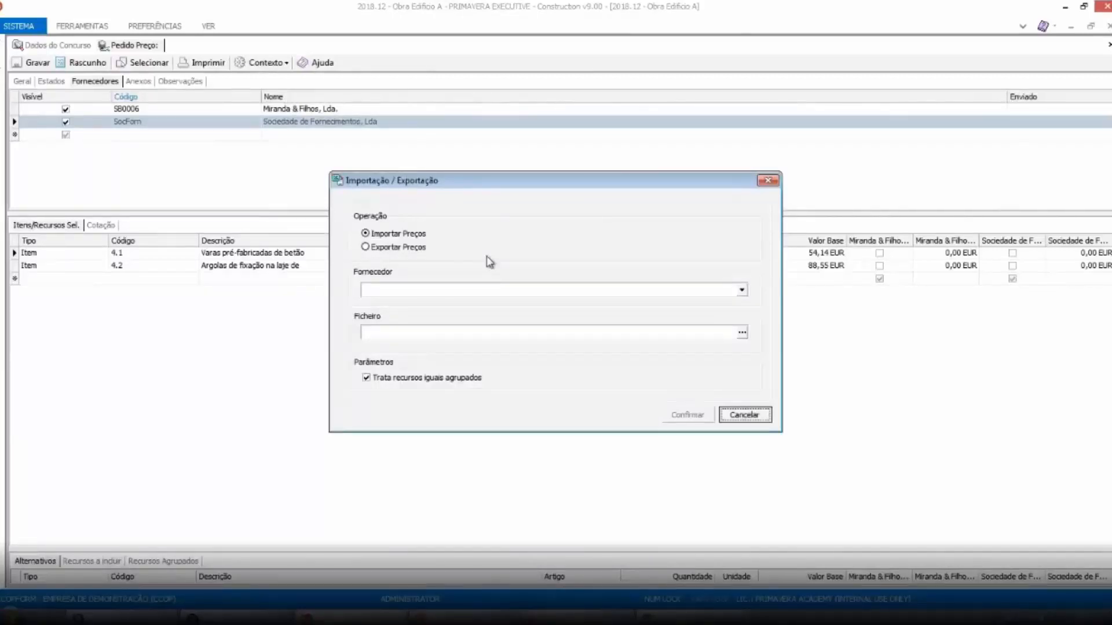
click(382, 247)
click(742, 334)
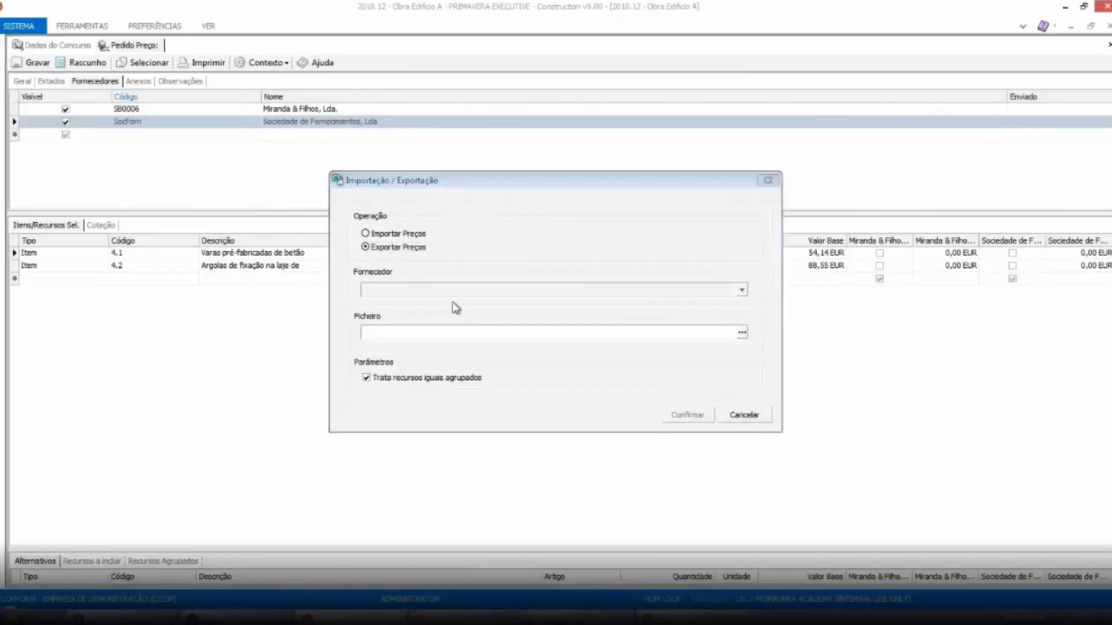
text(PP)
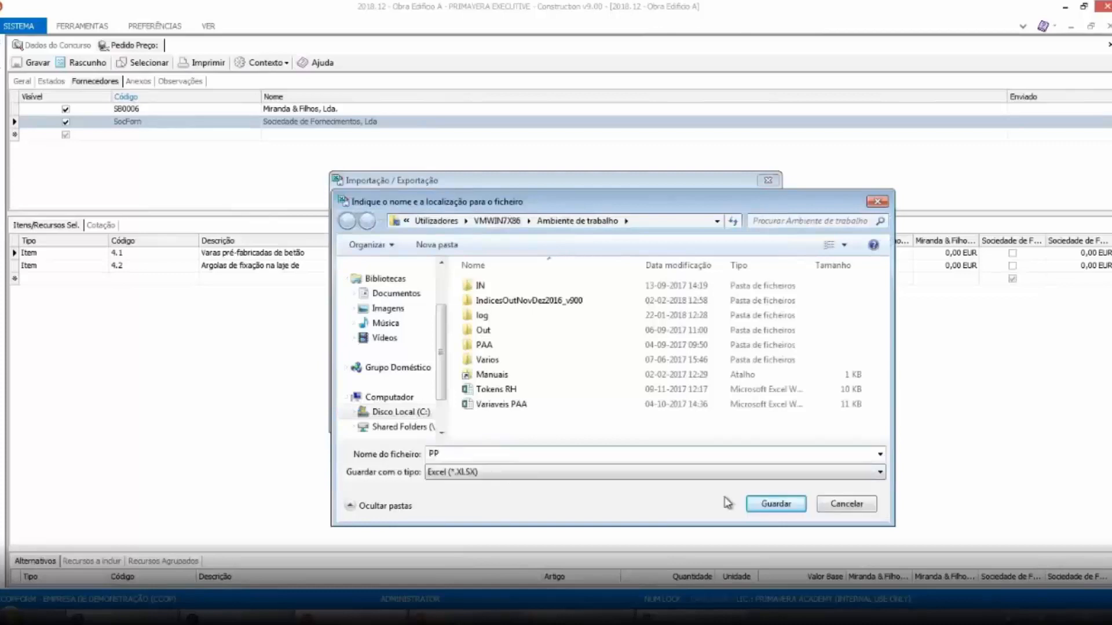
key(Return)
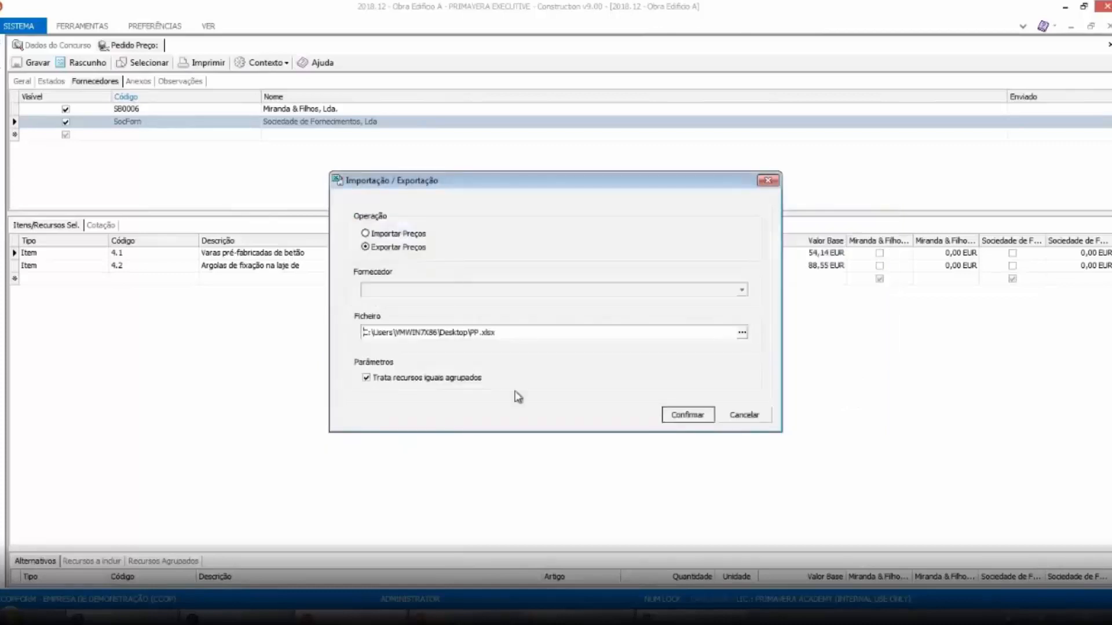
click(683, 415)
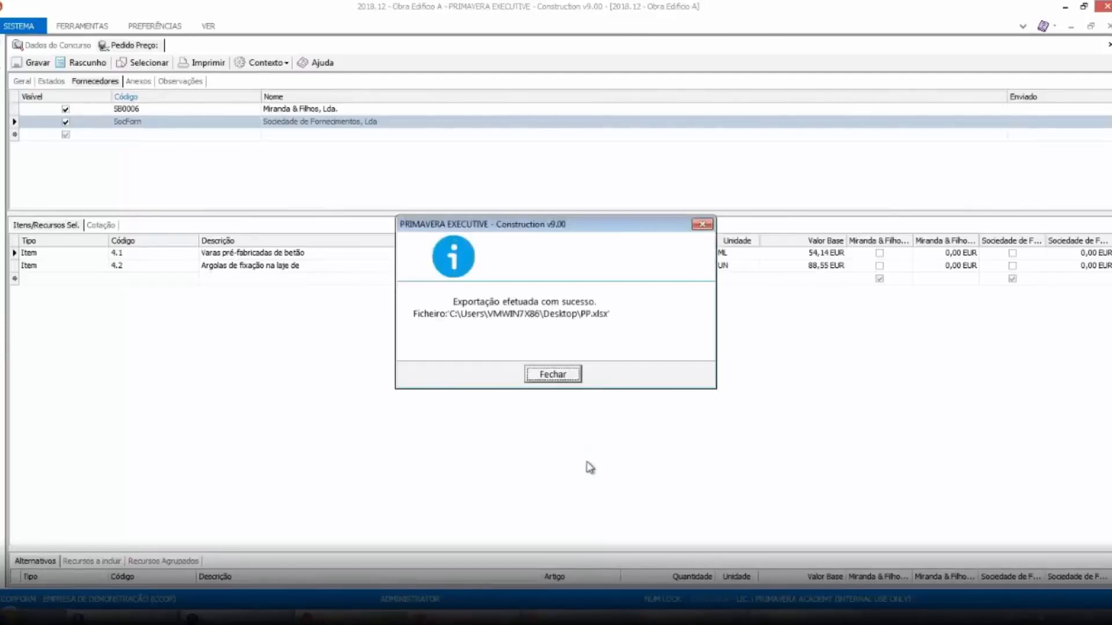
click(568, 377)
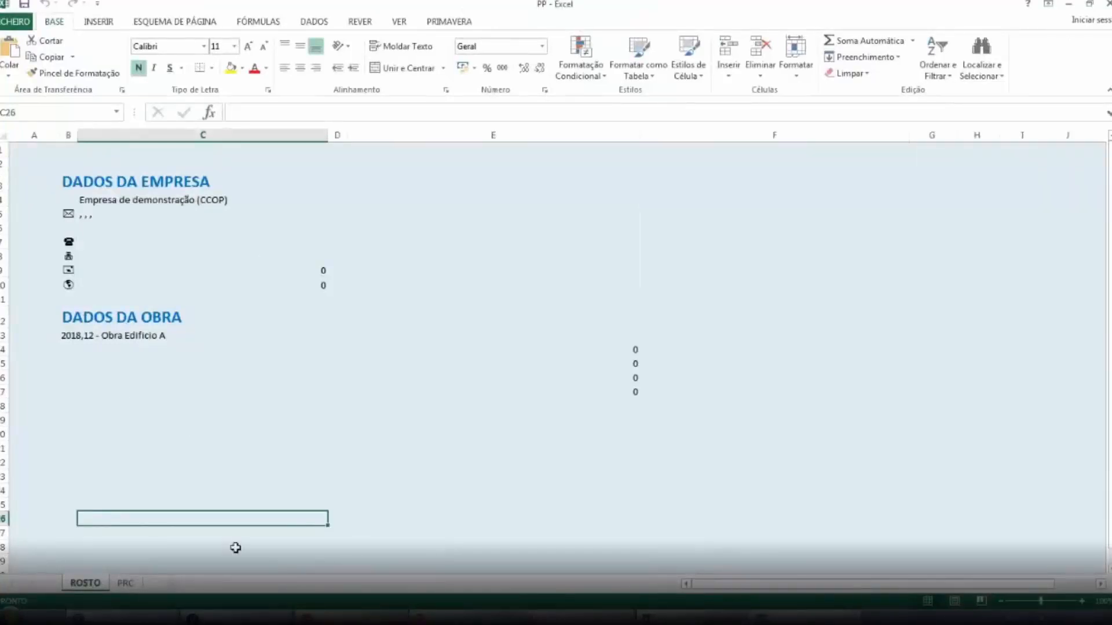
In the PP workbook in Excel, show the exported items on sheet PRC, try to edit description D2, and select quantity G2.
click(125, 583)
click(259, 427)
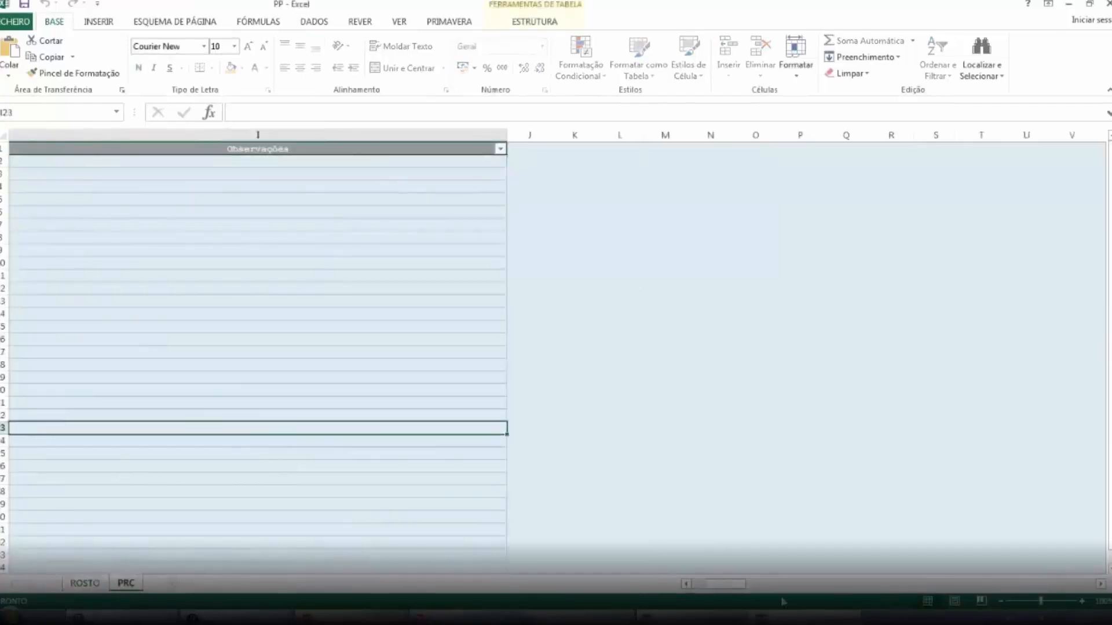
drag(735, 586, 718, 585)
click(58, 166)
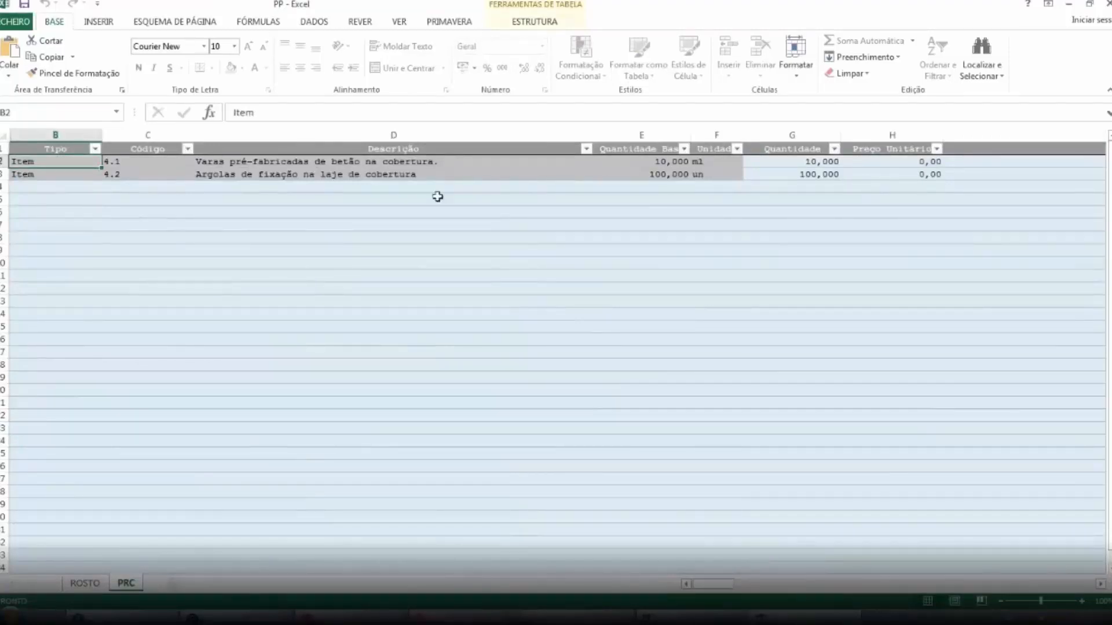
double_click(446, 163)
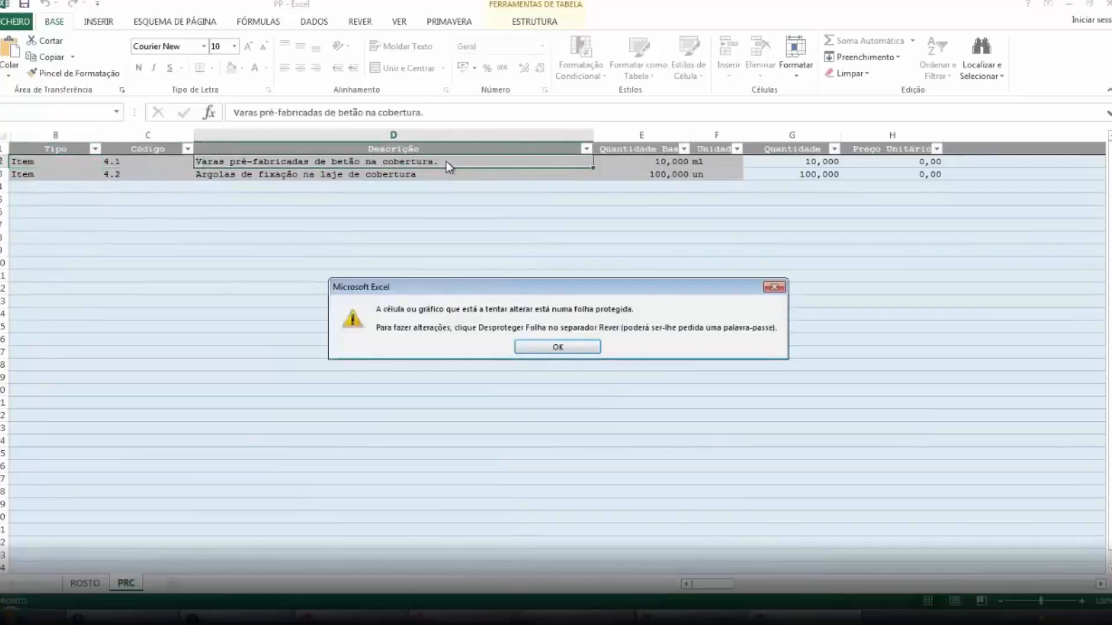
click(572, 348)
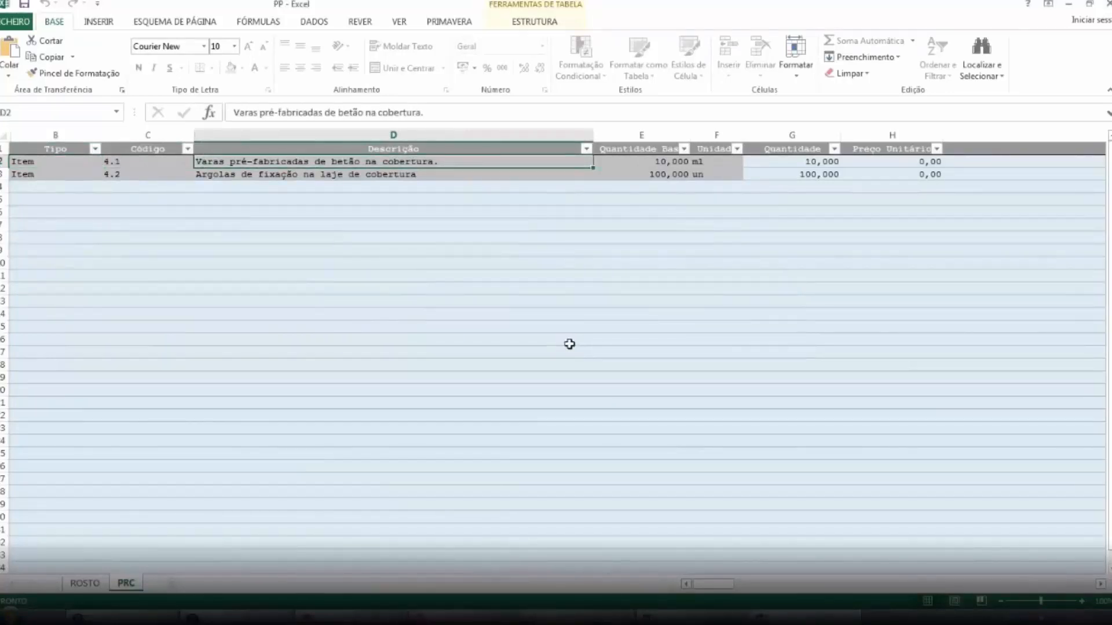
click(811, 161)
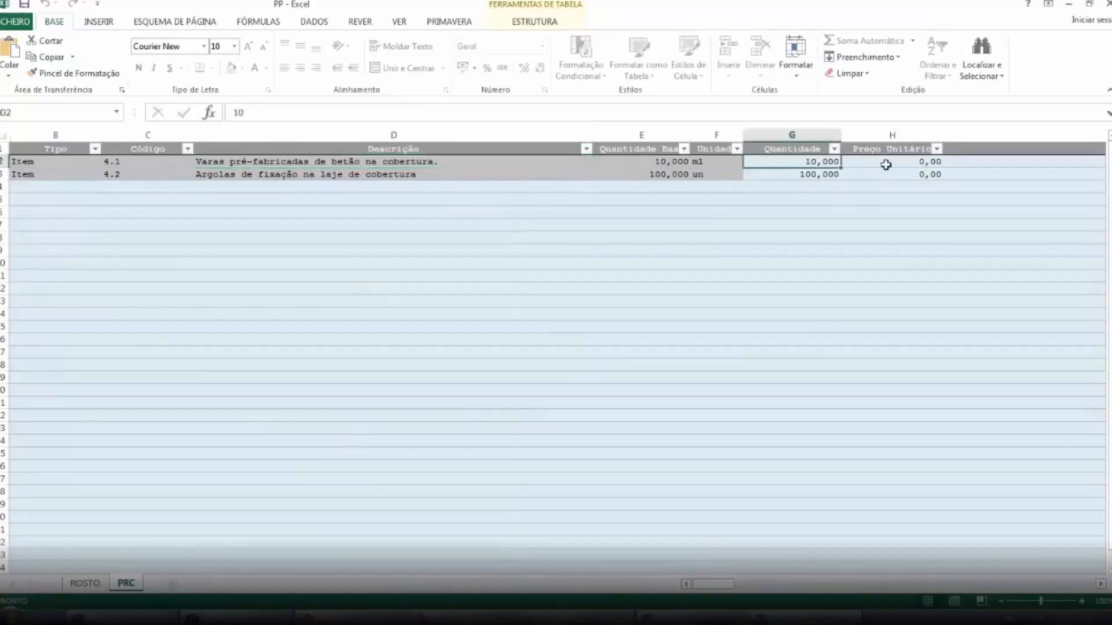
Set the unit price of items 4.1 and 4.2 on sheet PRC to 23.
click(888, 164)
key(Down)
click(890, 161)
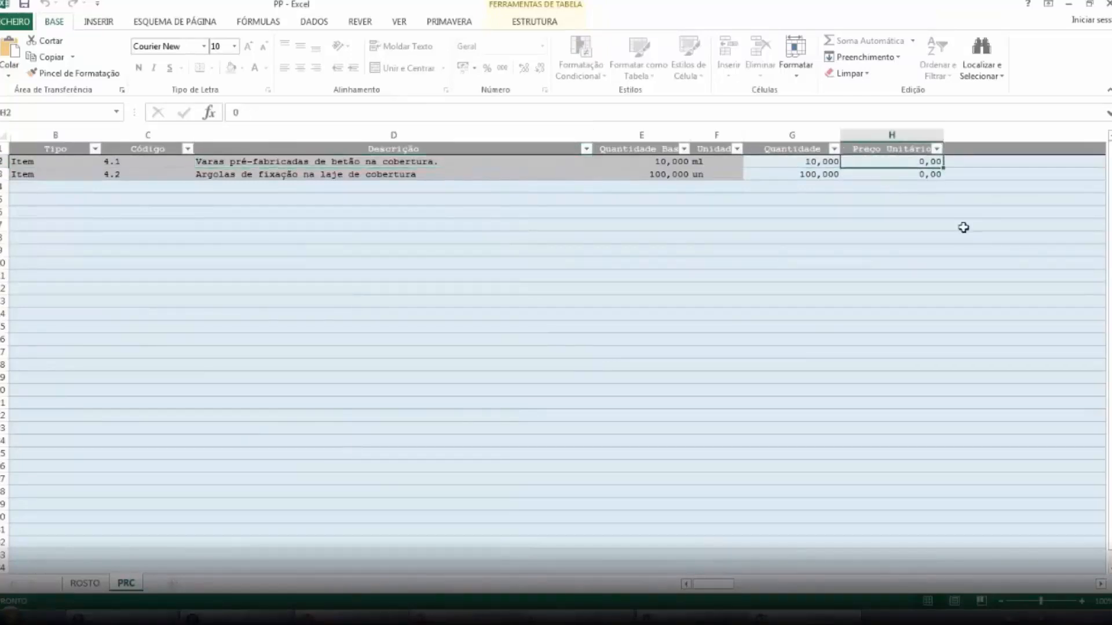
text(23)
key(Return)
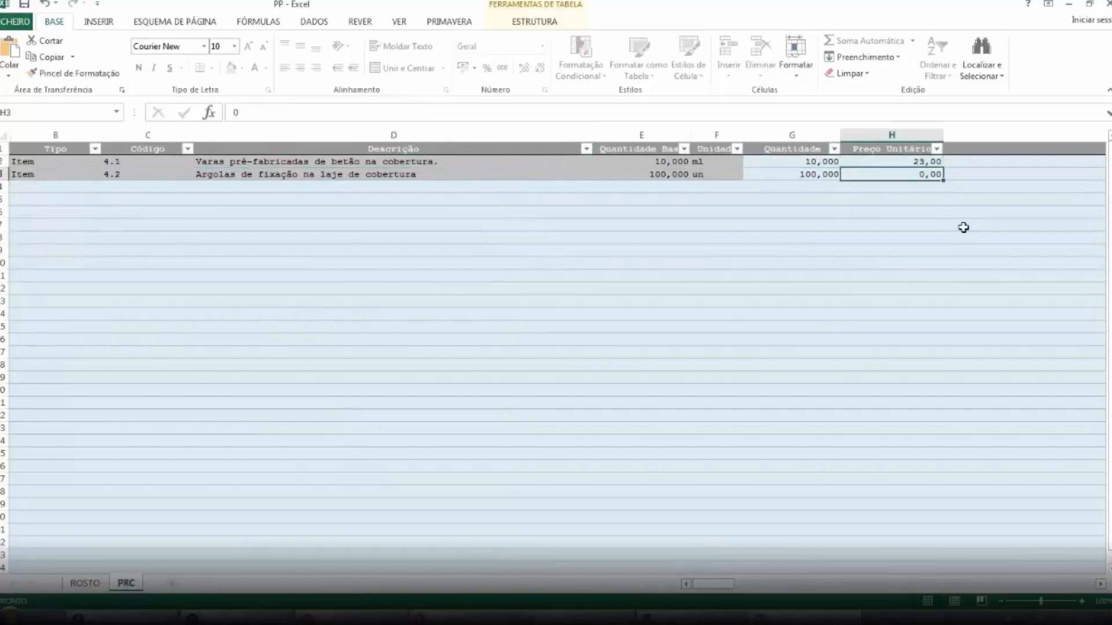
text(23)
key(Return)
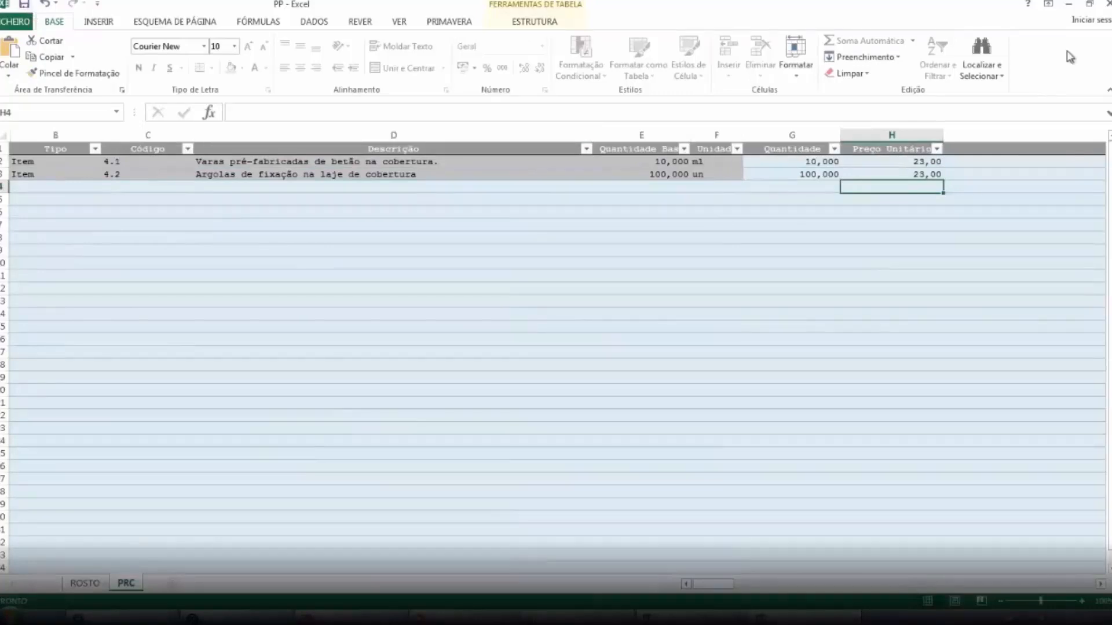
Close the PP and Orç workbooks and switch back to the price request in PRIMAVERA Construction.
click(1107, 3)
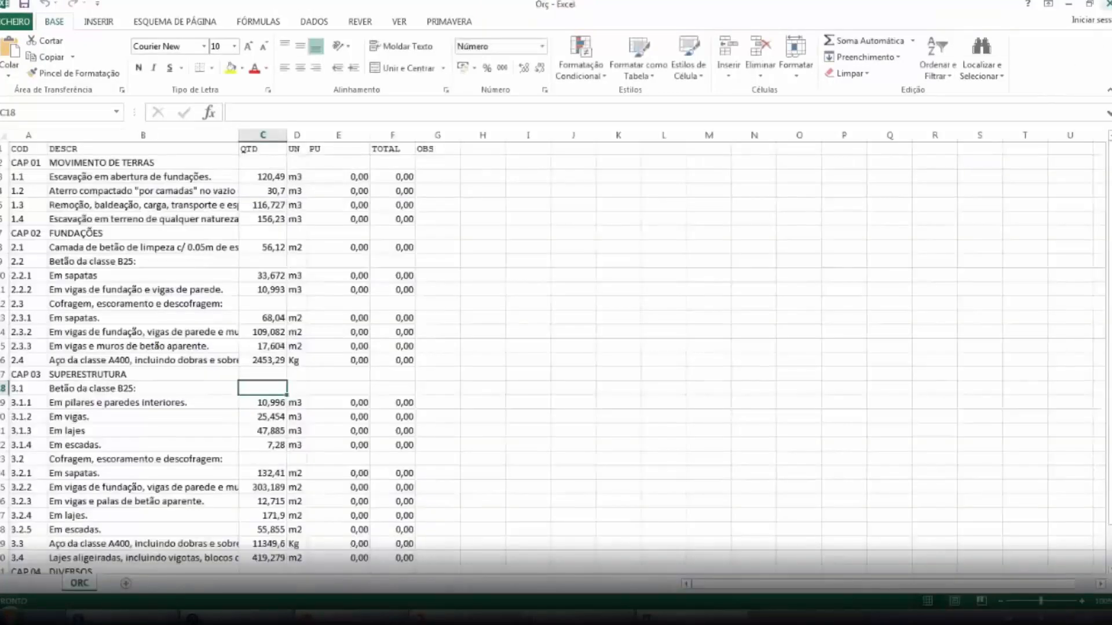
click(1107, 3)
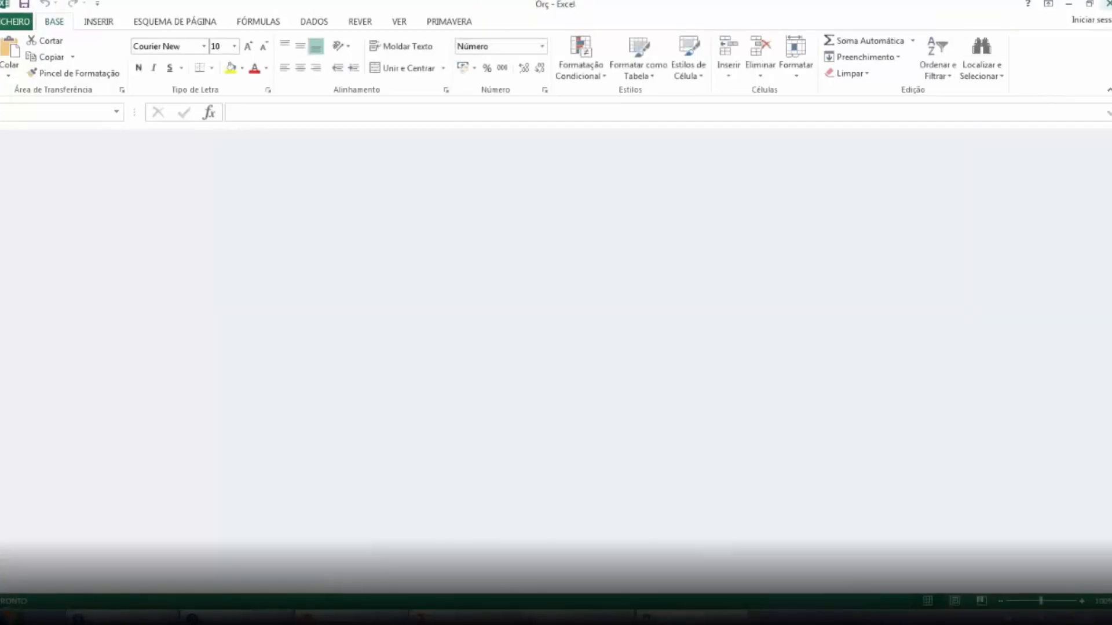
key(alt+Tab)
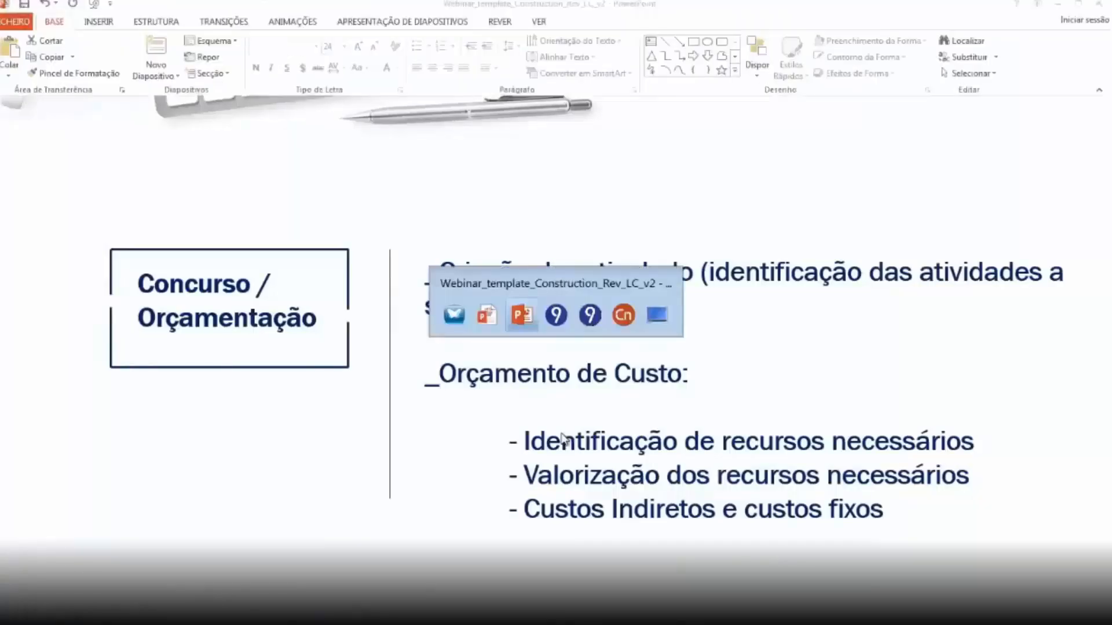
key(alt+Tab)
key(alt+Tab)
key(alt+Tab)
key(alt+Tab)
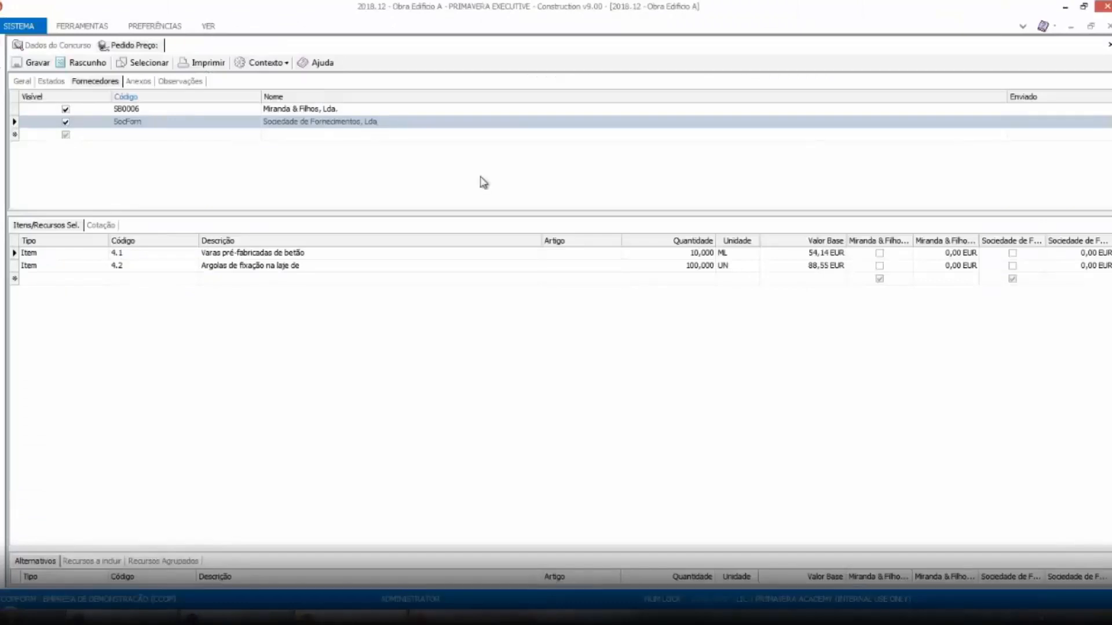
Import the prices of supplier Miranda & Filhos, Lda. into the price request from the desktop file PP.xlsx.
click(284, 63)
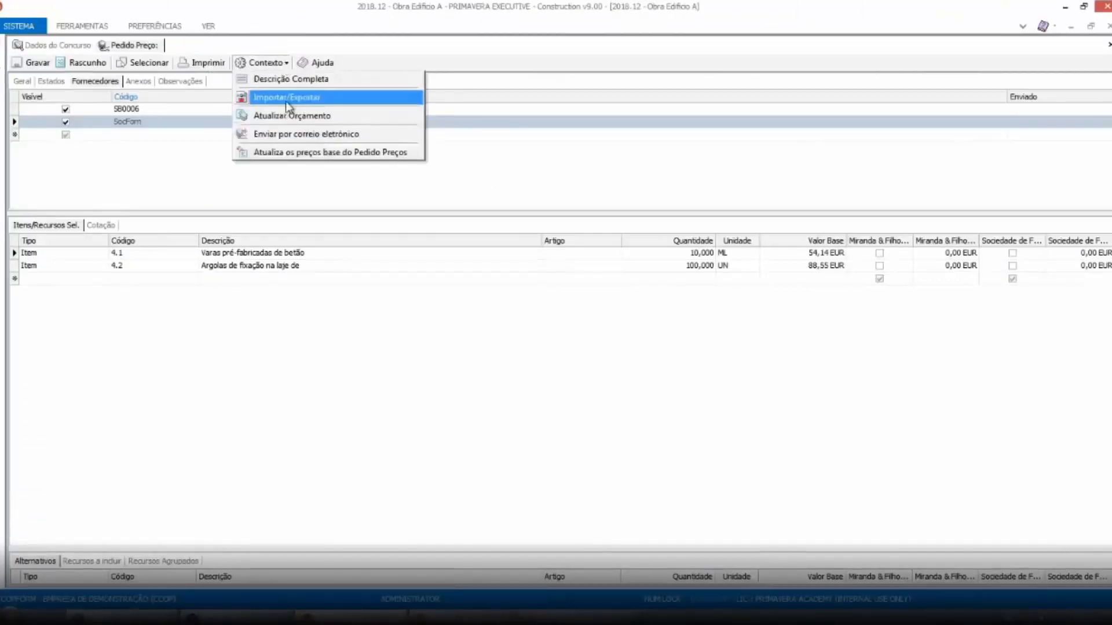
click(286, 98)
click(710, 292)
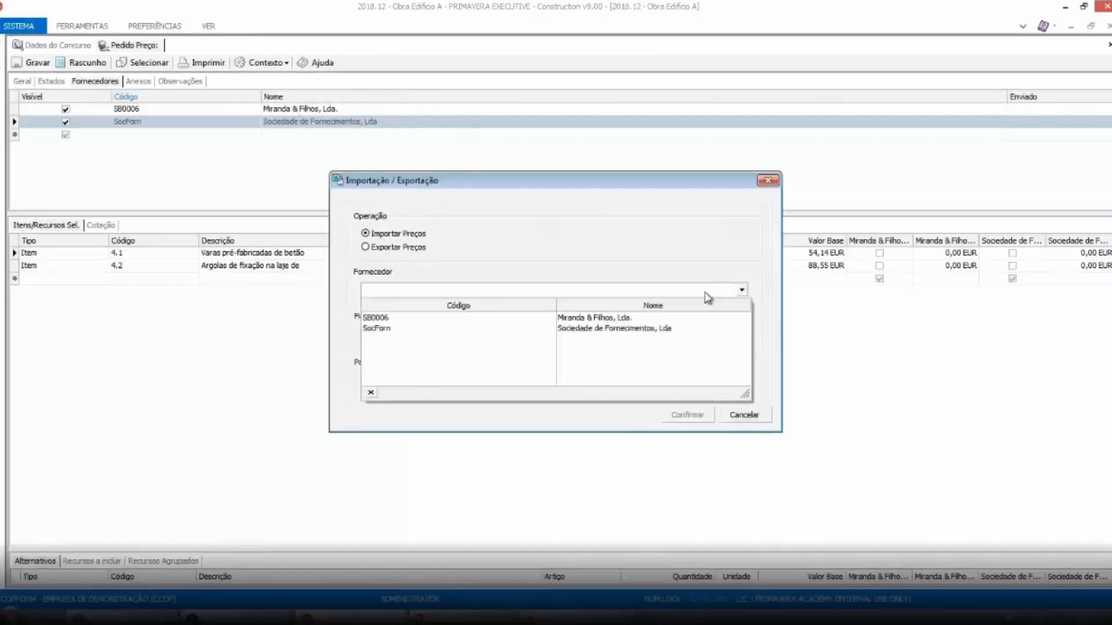
click(494, 319)
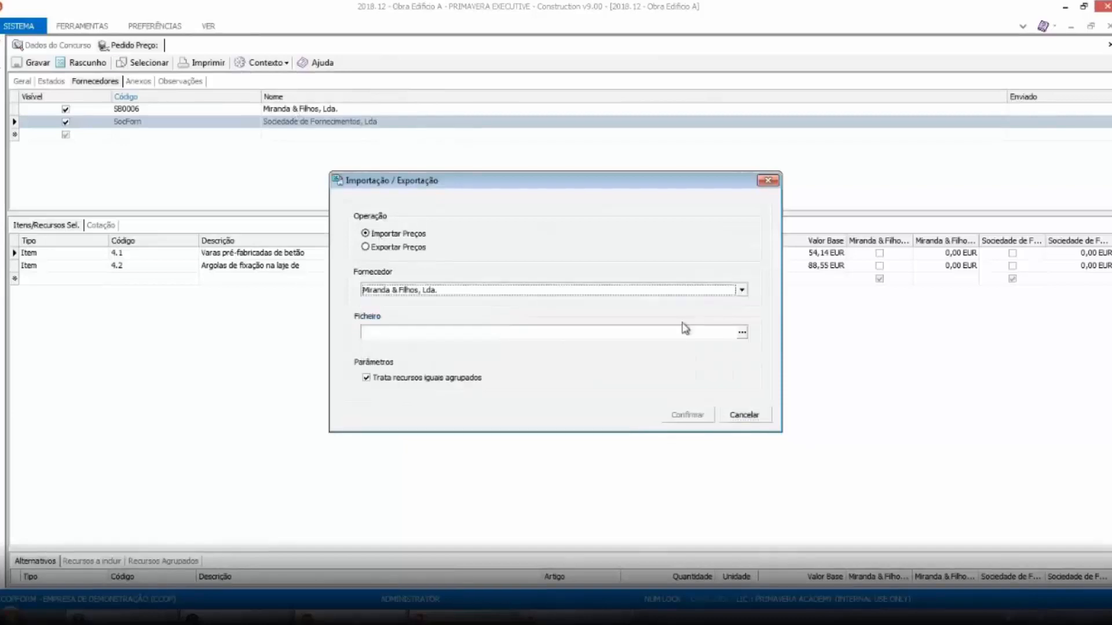
click(744, 331)
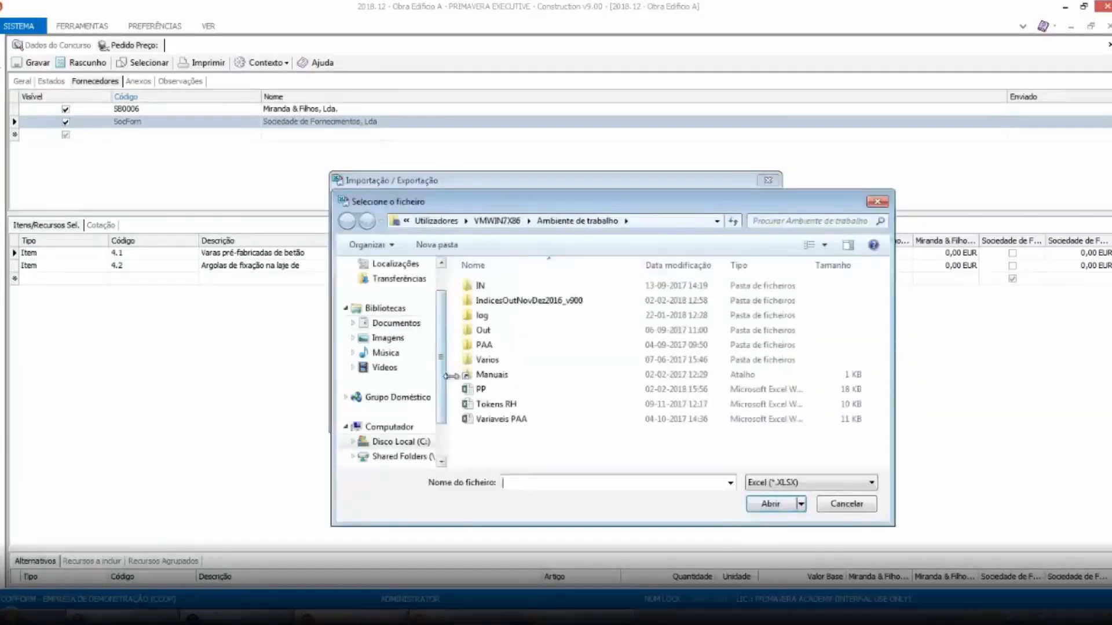
click(481, 389)
click(770, 504)
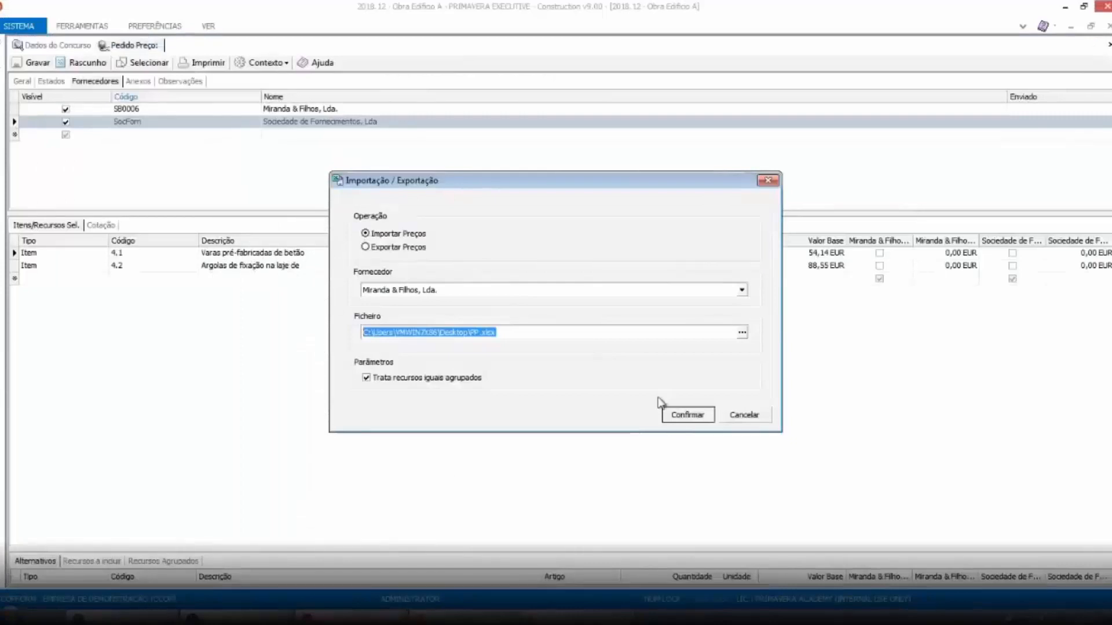
click(685, 417)
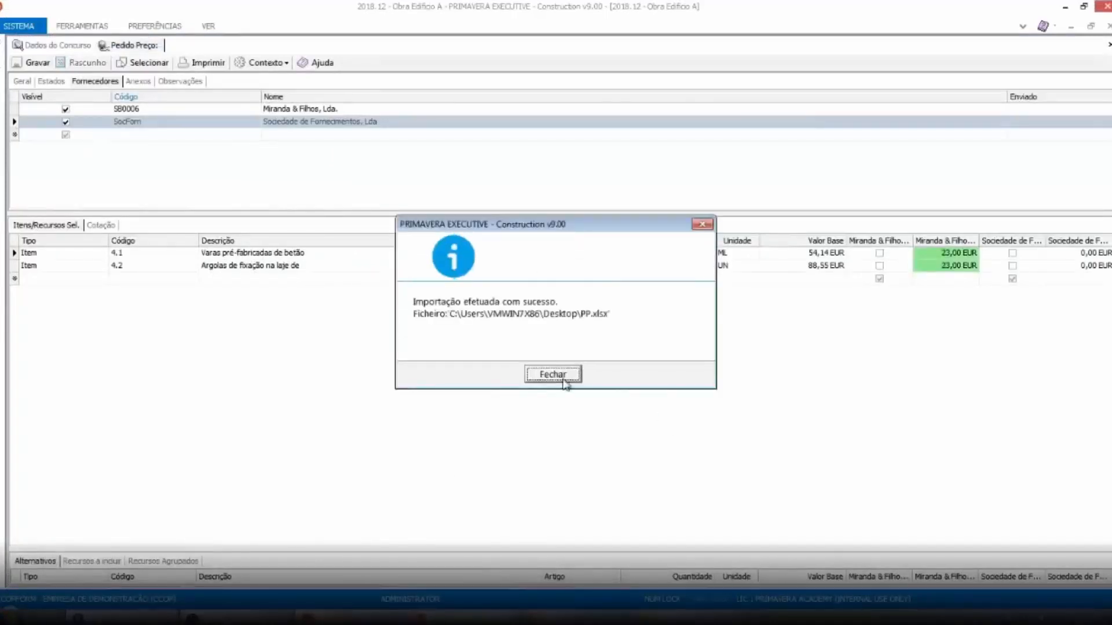
click(565, 384)
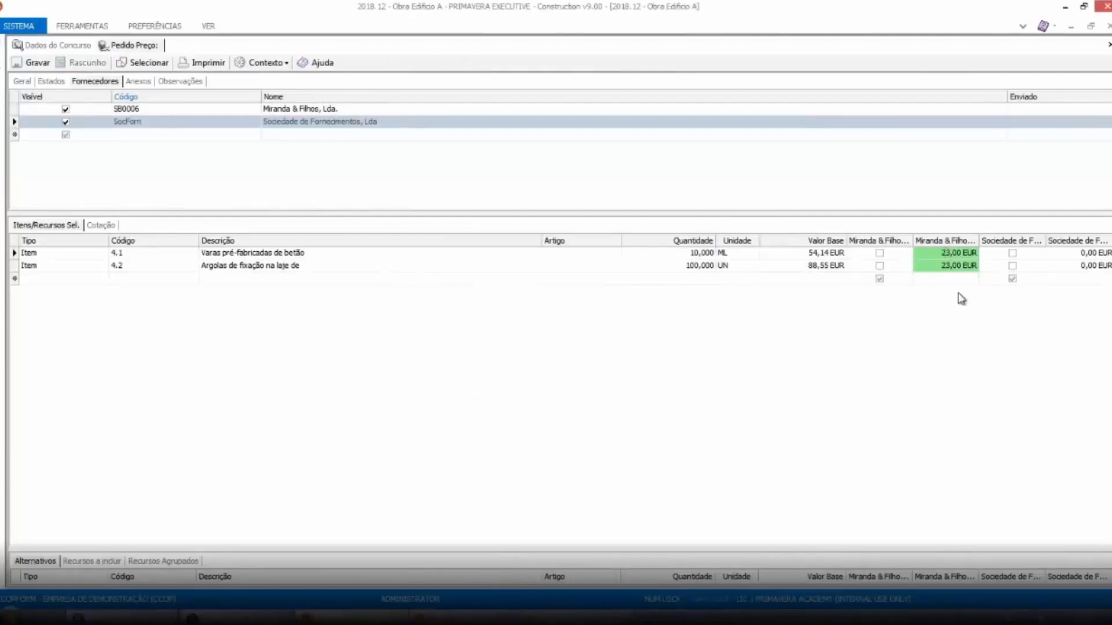
Set Sociedade de Fornecimentos' price for item 4.1 to 22 EUR.
click(1071, 253)
text(220)
key(Down)
key(Up)
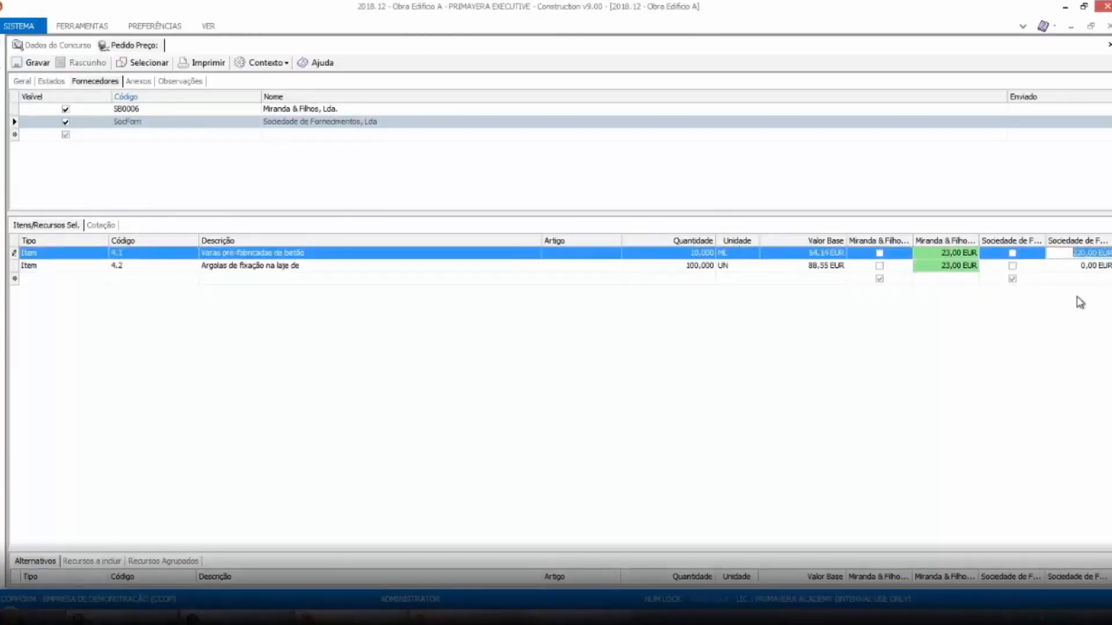
text(22022)
key(Down)
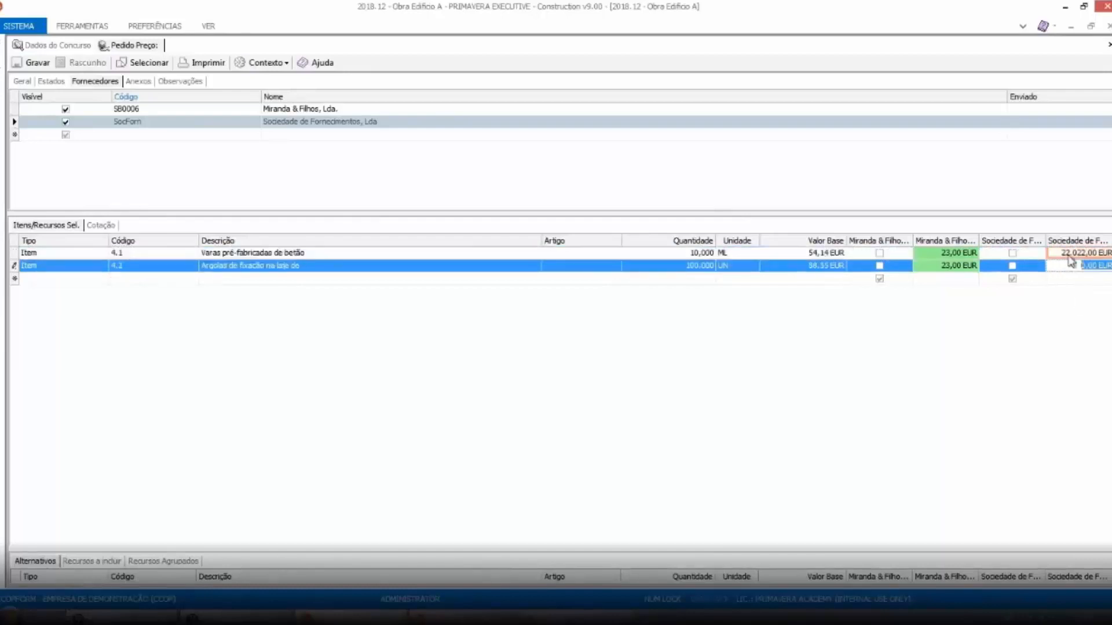
drag(1076, 253, 1051, 255)
key(BackSpace)
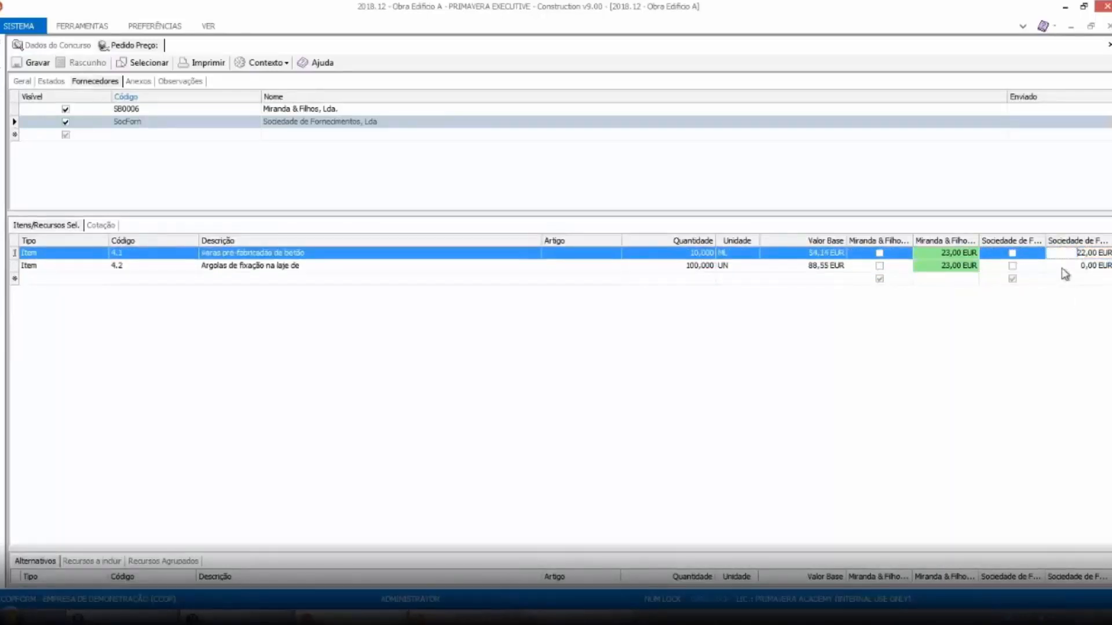
key(Down)
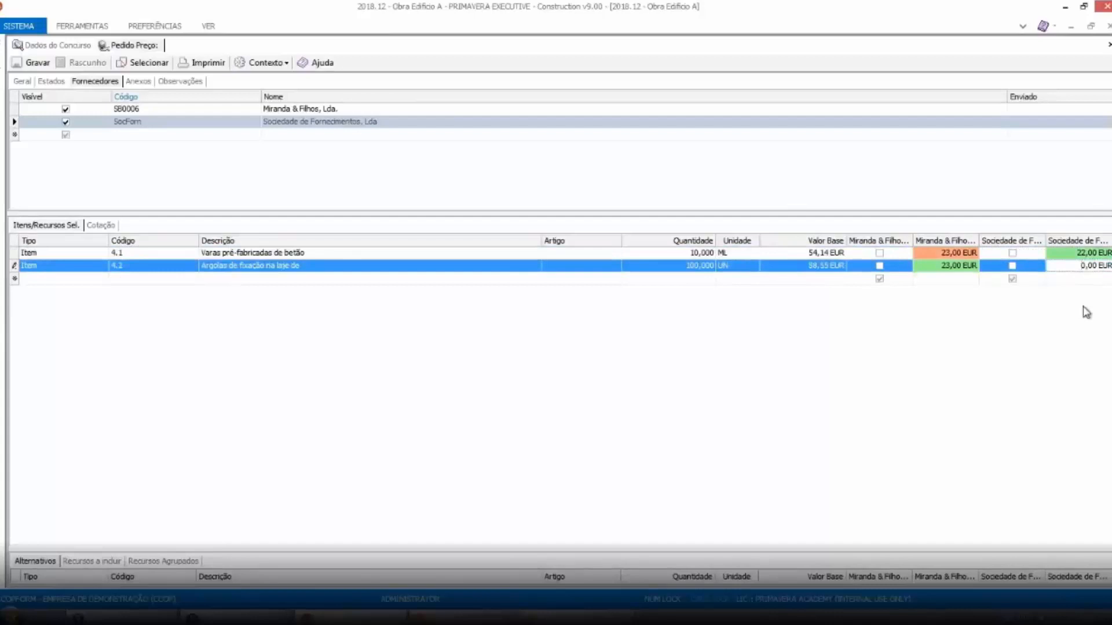
Set Sociedade de Fornecimentos' price for item 4.2 to 21 EUR and save the price request.
text(21)
key(Delete)
key(Return)
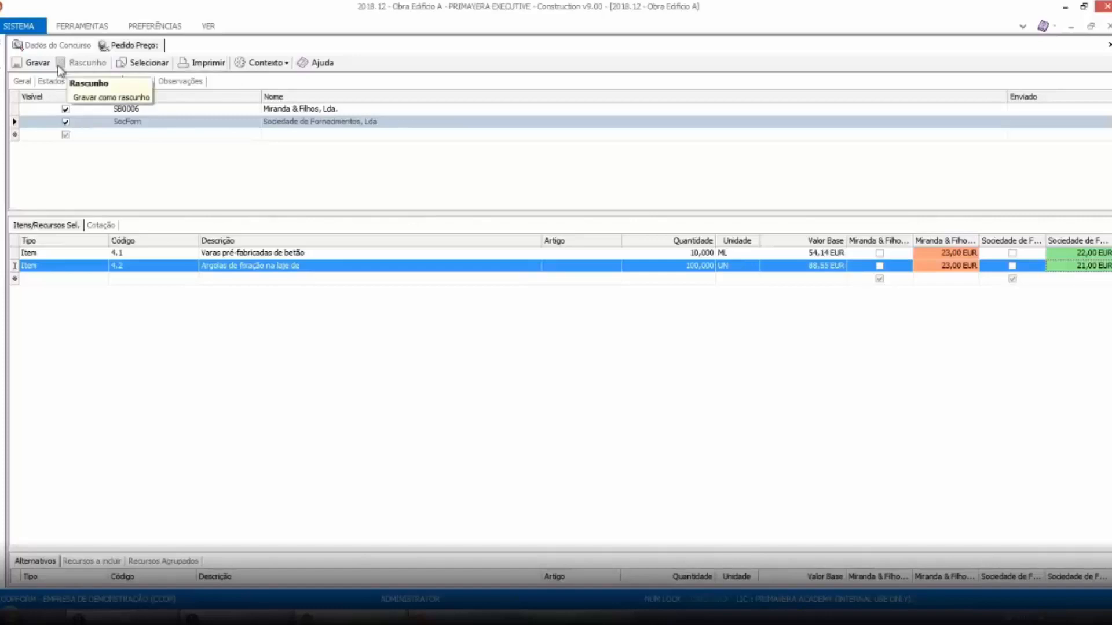
click(36, 64)
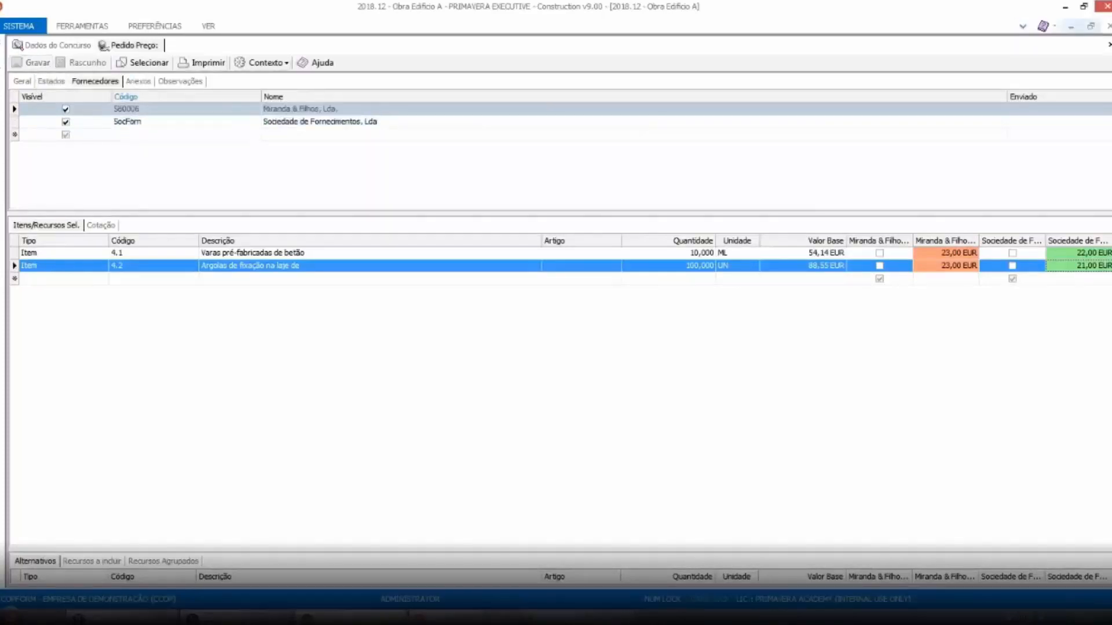
Close the price request and compare both suppliers' proposals using the criterion Melhor cotação item a item.
click(1109, 45)
click(381, 109)
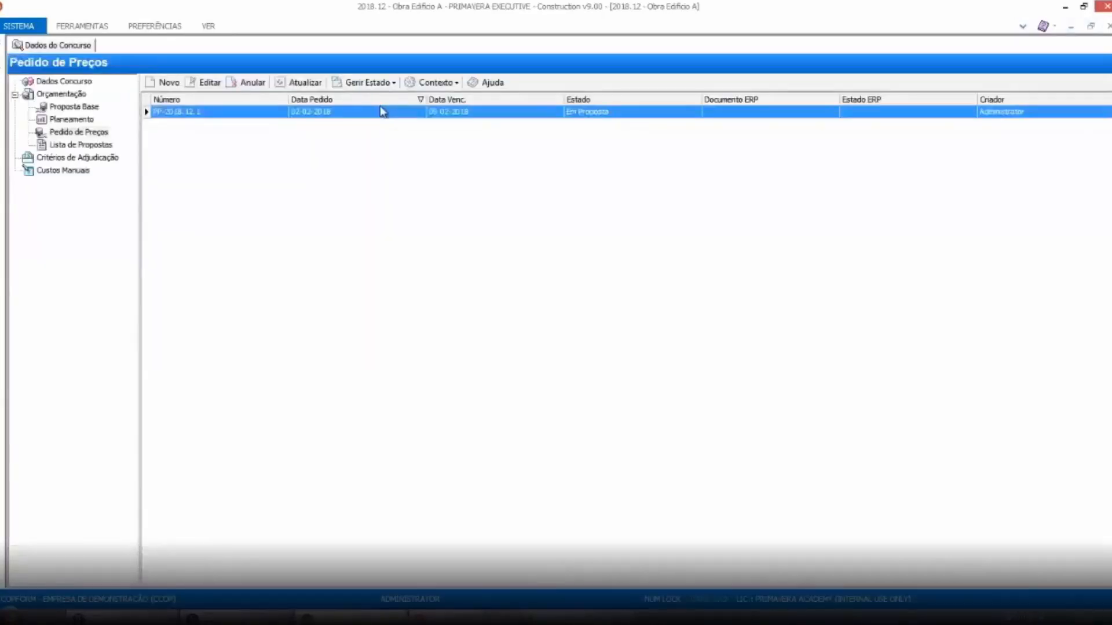
click(436, 83)
click(456, 103)
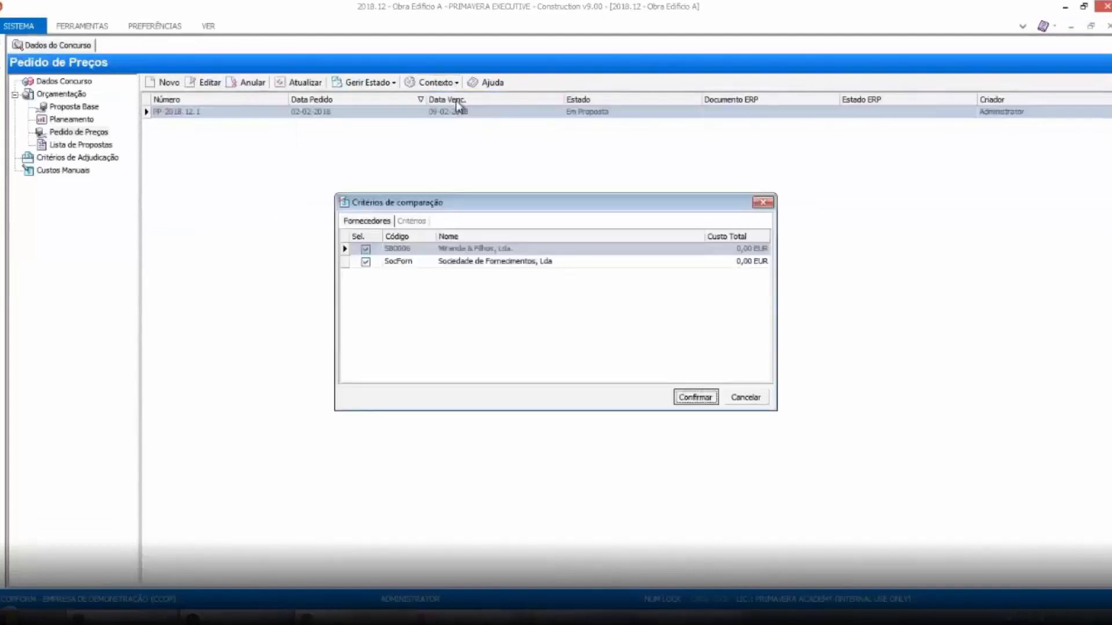
click(412, 222)
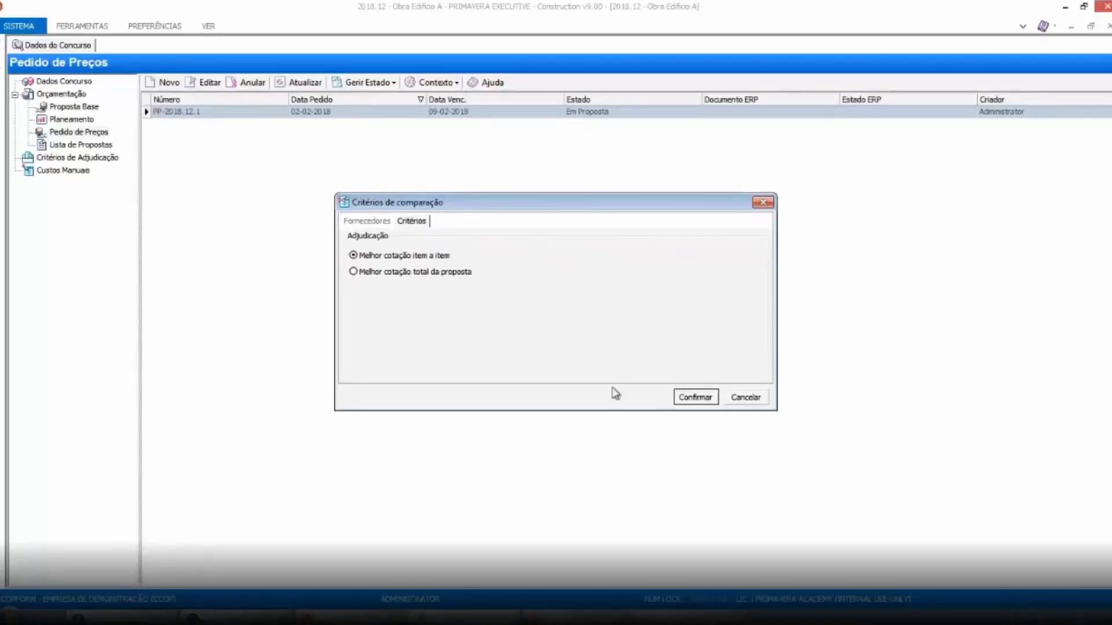
click(695, 398)
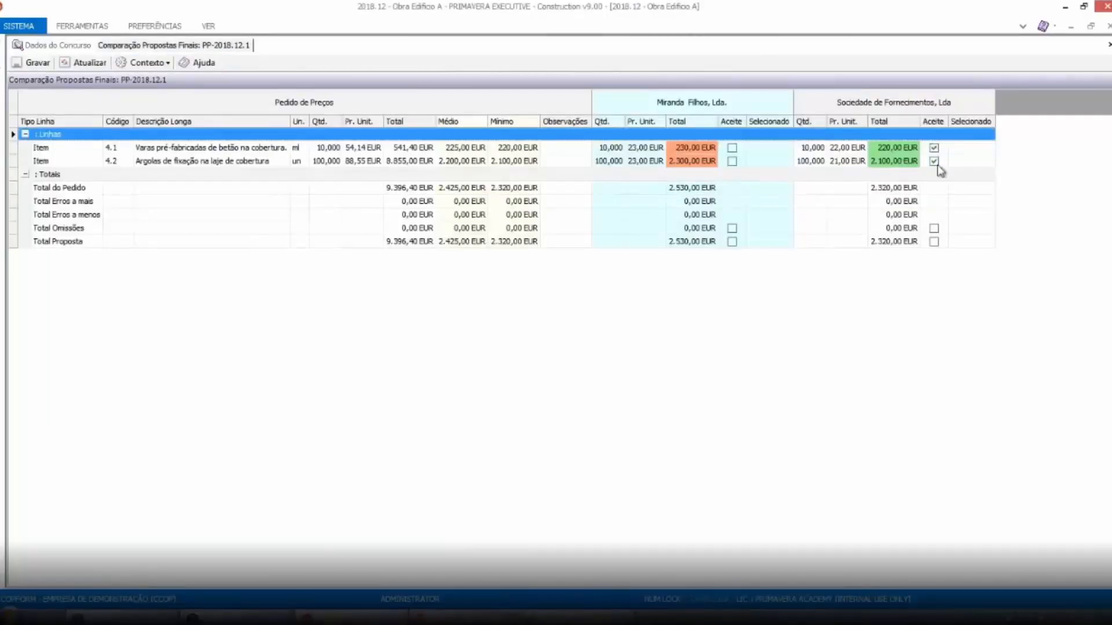
Save the final proposal comparison with Sociedade de Fornecimentos accepted for both items, and close it.
click(39, 68)
click(529, 372)
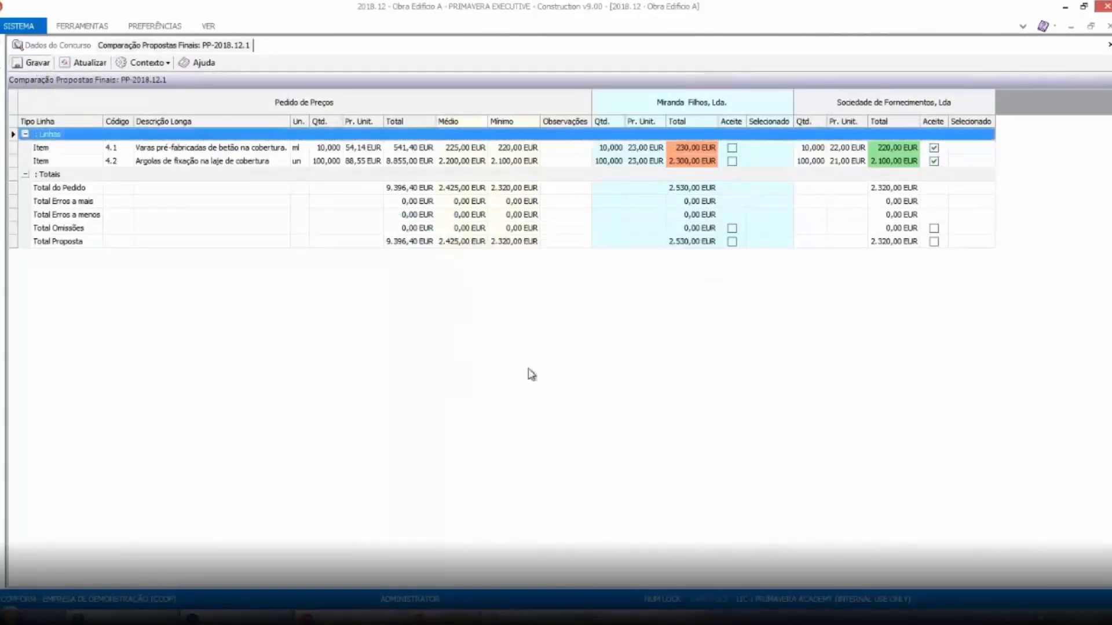
click(561, 376)
click(1108, 45)
Update the budget from price request PP-2018.12.1, and close the request saving its changes.
double_click(463, 116)
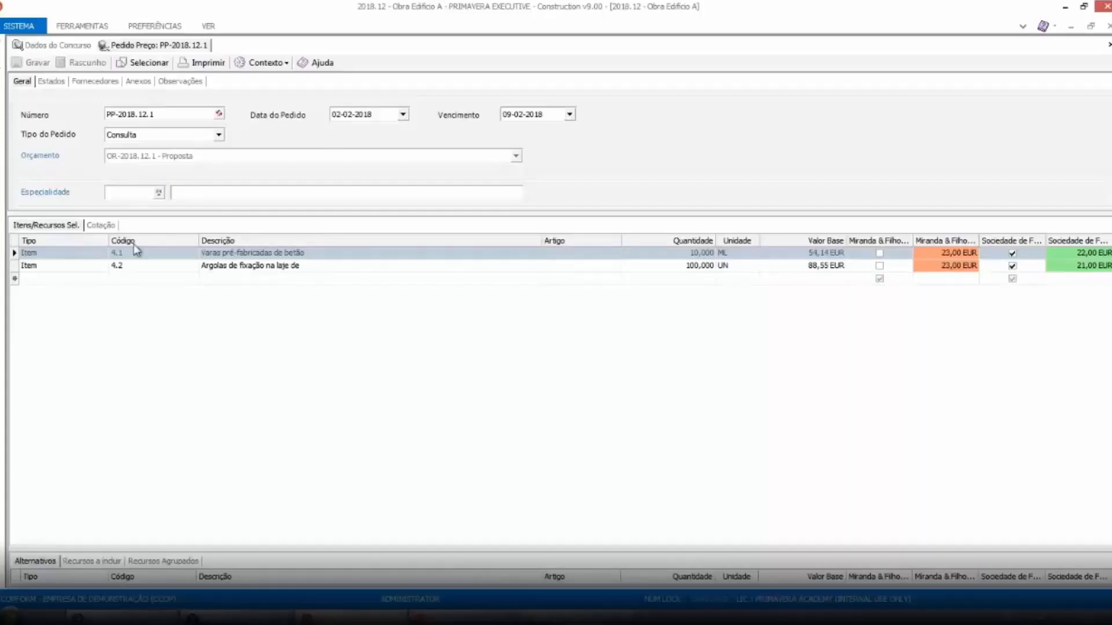
click(275, 64)
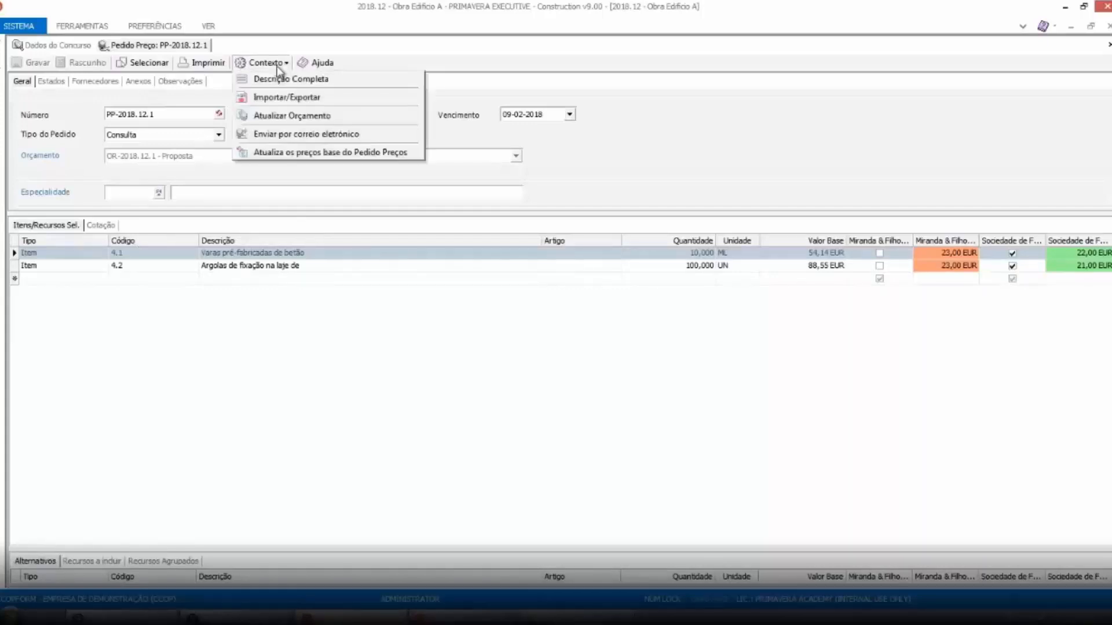
click(287, 116)
click(515, 368)
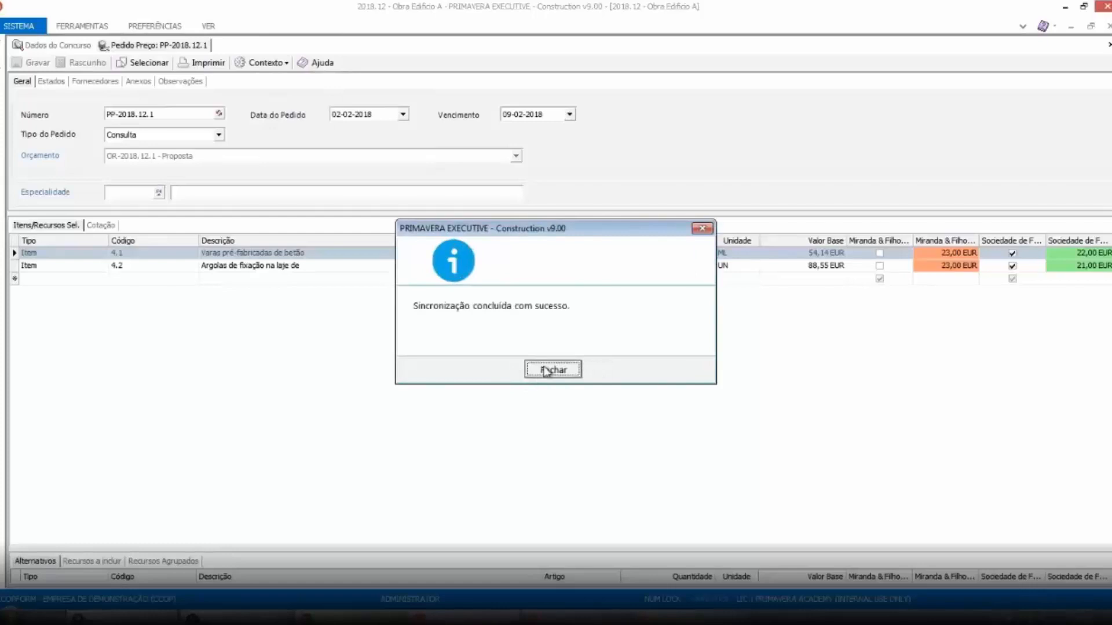
click(546, 371)
click(1109, 45)
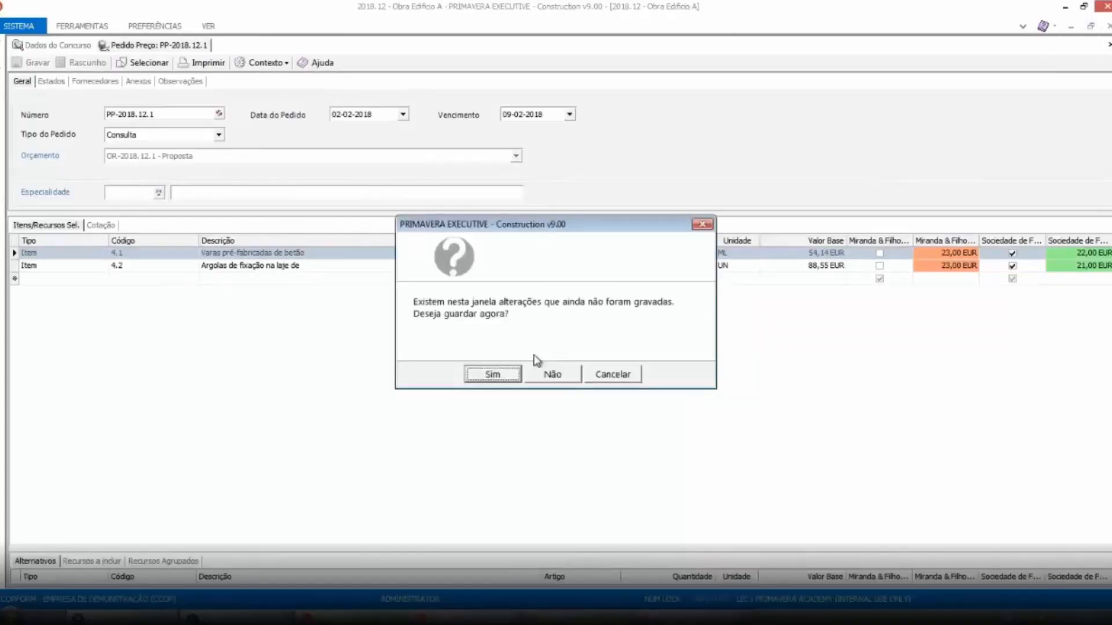
click(493, 374)
Open budget OR-2018.12.1 and view the cost items of chapter CAP. 04.
click(51, 97)
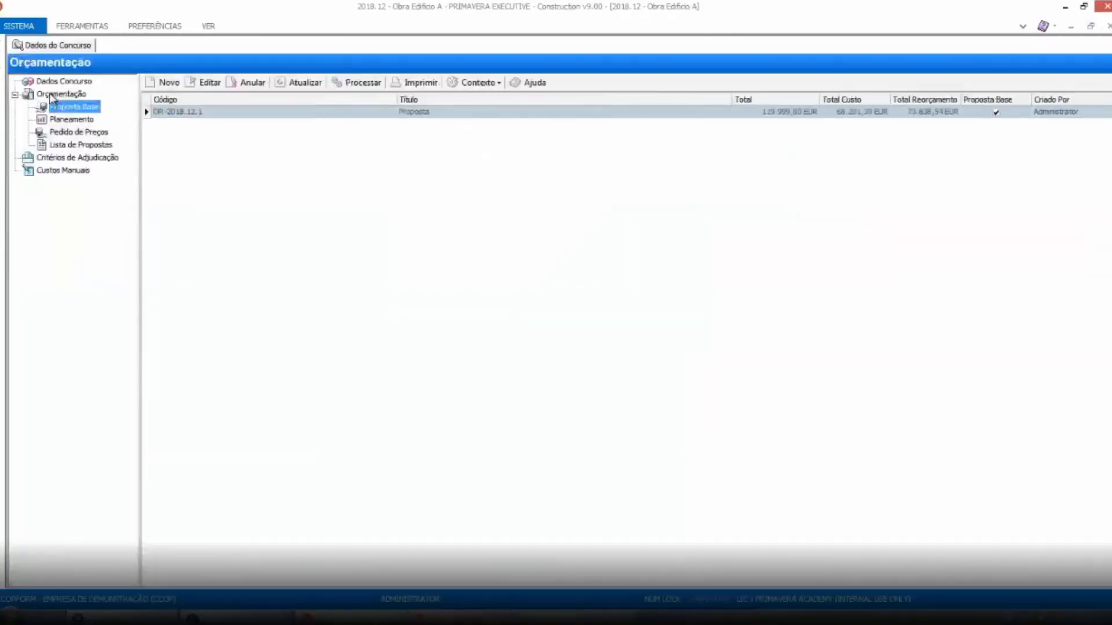
double_click(200, 111)
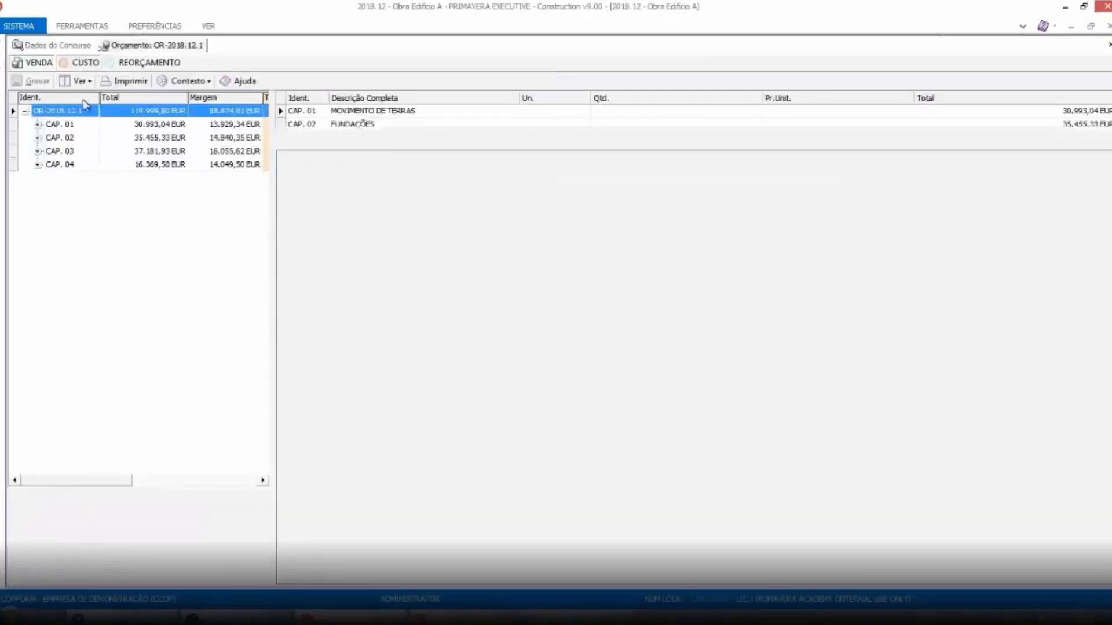
double_click(49, 166)
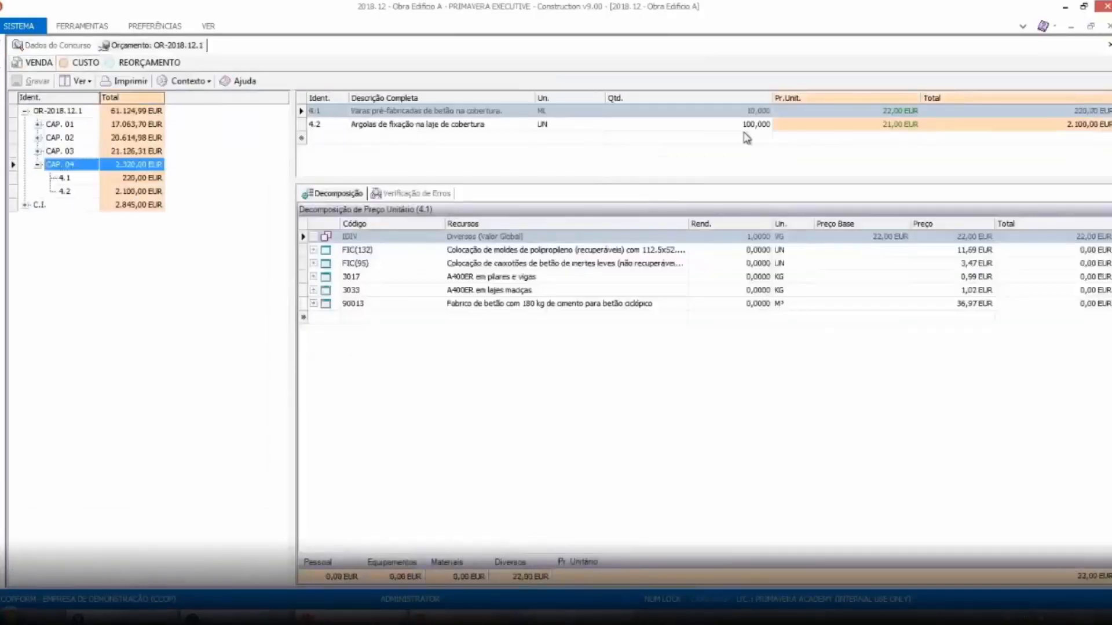
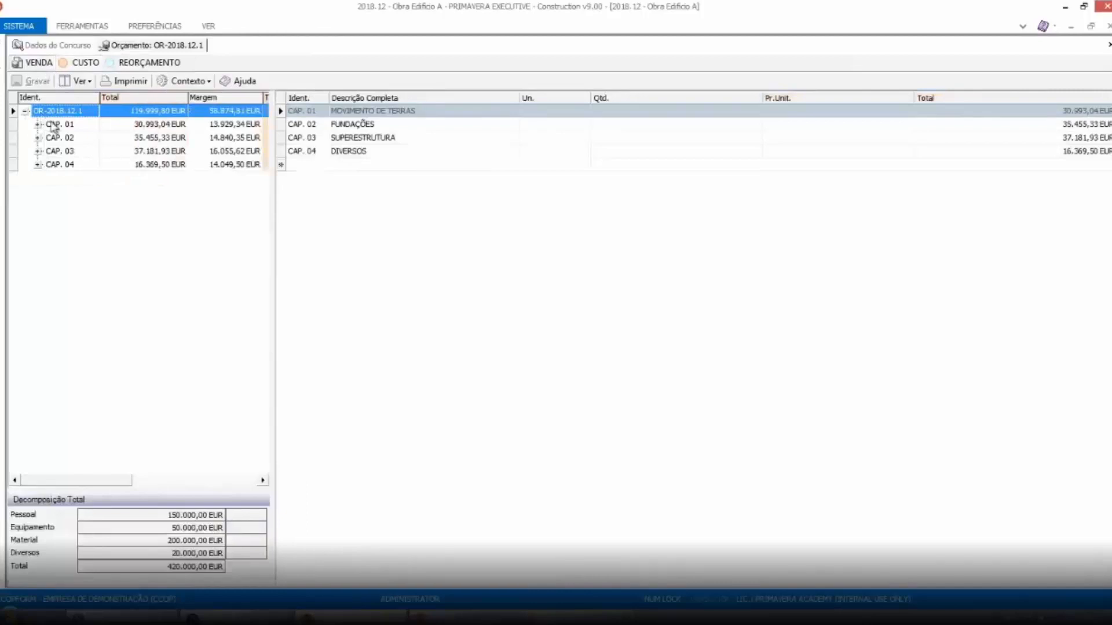
Show the cost budget and expand the indirect costs group C.I. to view its lines.
click(84, 64)
click(40, 178)
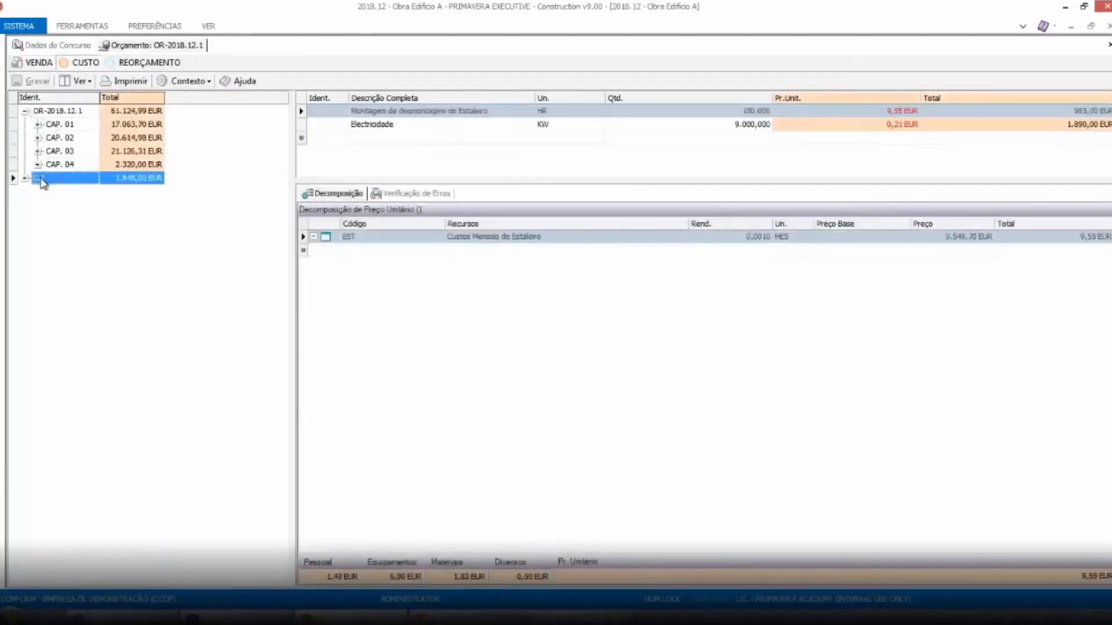
double_click(41, 179)
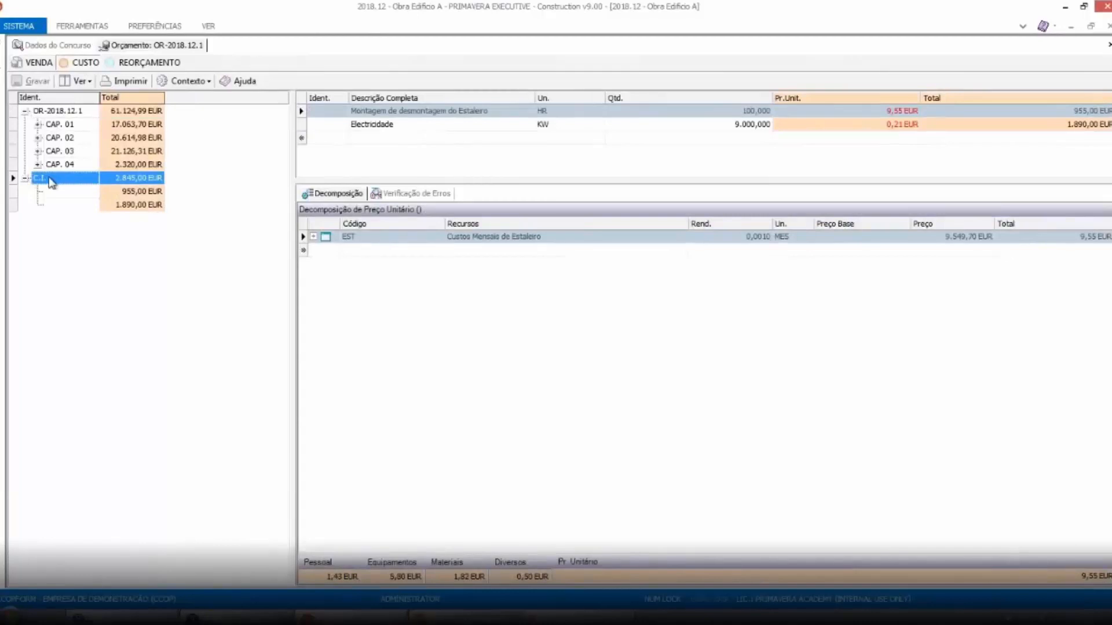
Add a new line described "controlo" to the indirect costs group C.I.
click(432, 166)
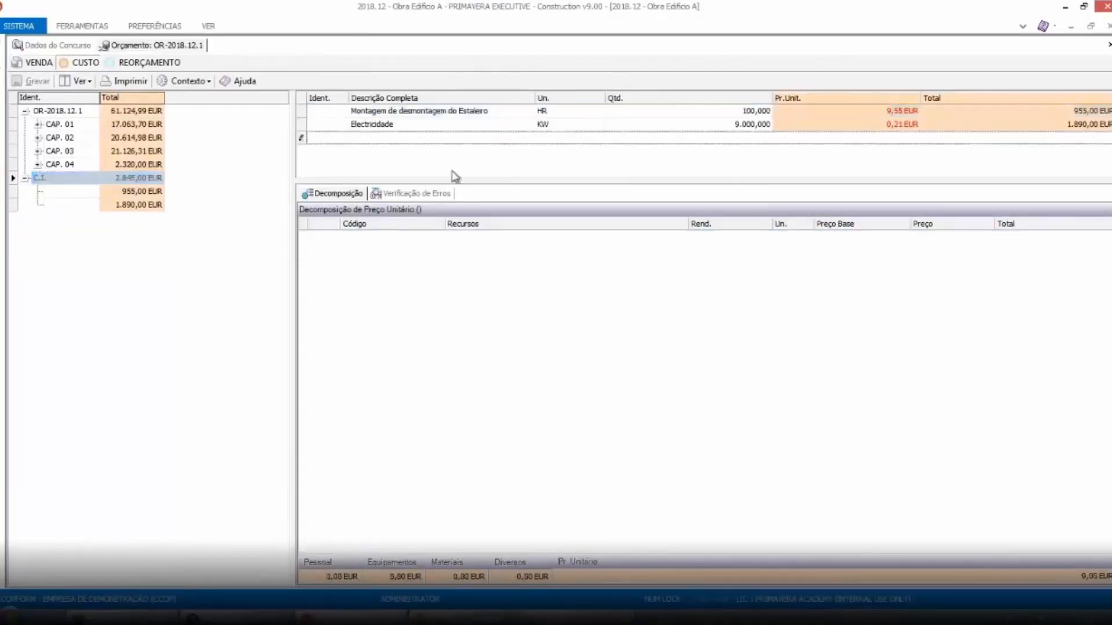
click(382, 139)
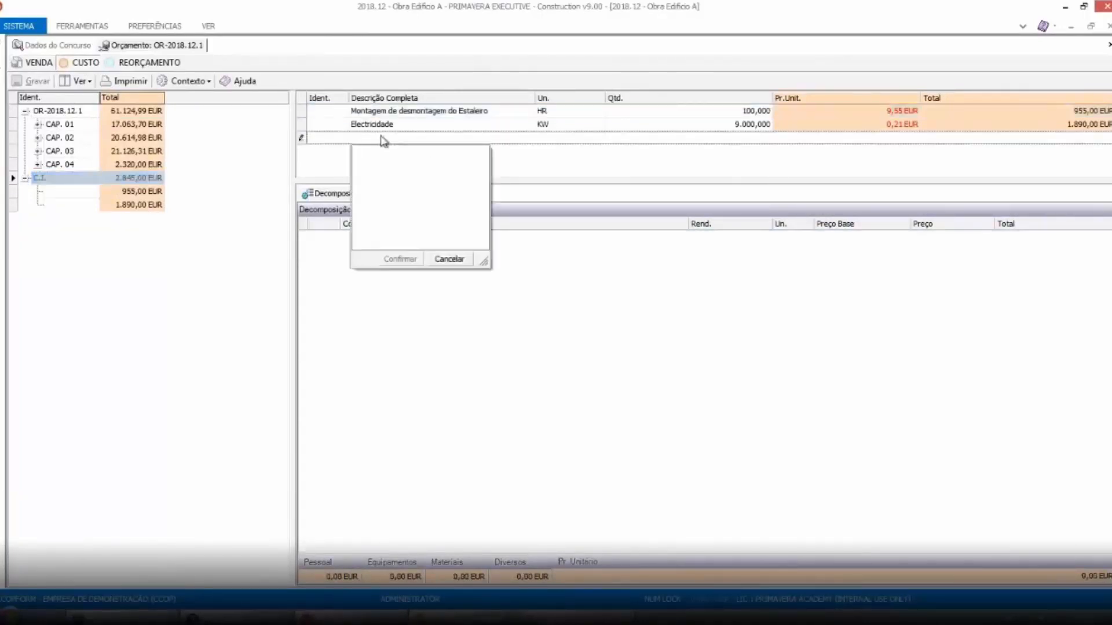
text(t)
key(BackSpace)
text(controlo)
key(Return)
click(400, 259)
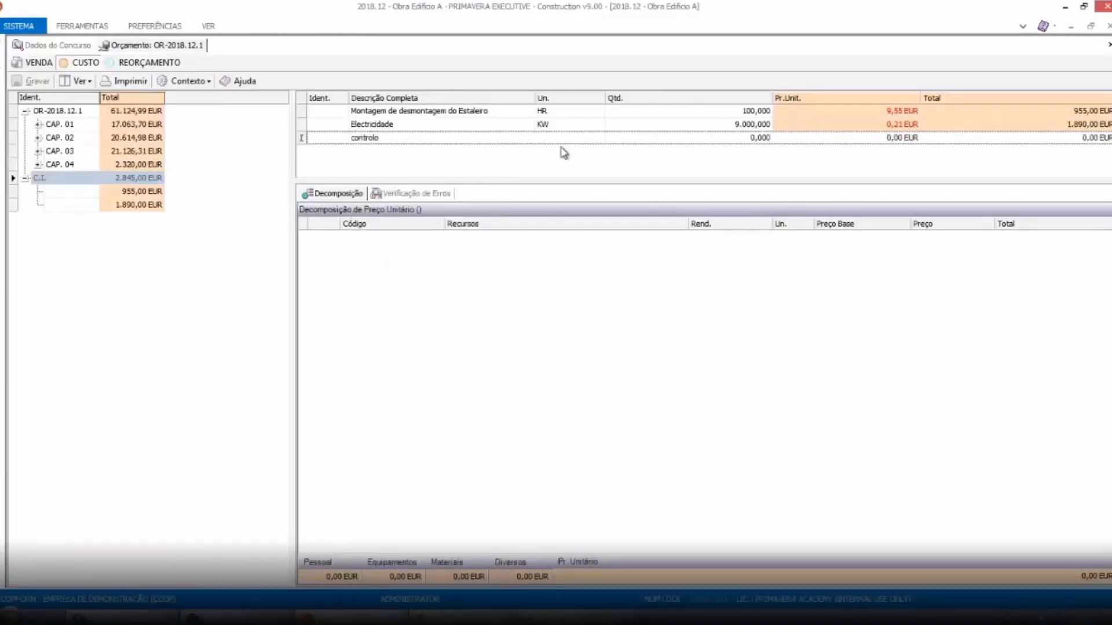
Give the controlo line unit UN, quantity 10 and unit price 300 EUR.
click(571, 137)
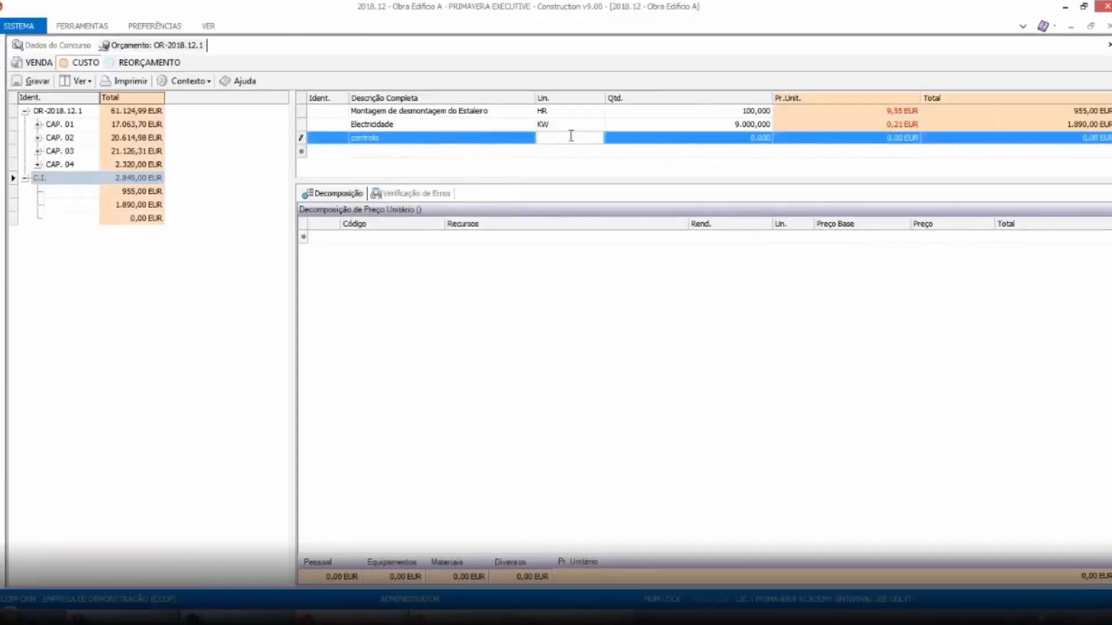
text(UN)
key(Tab)
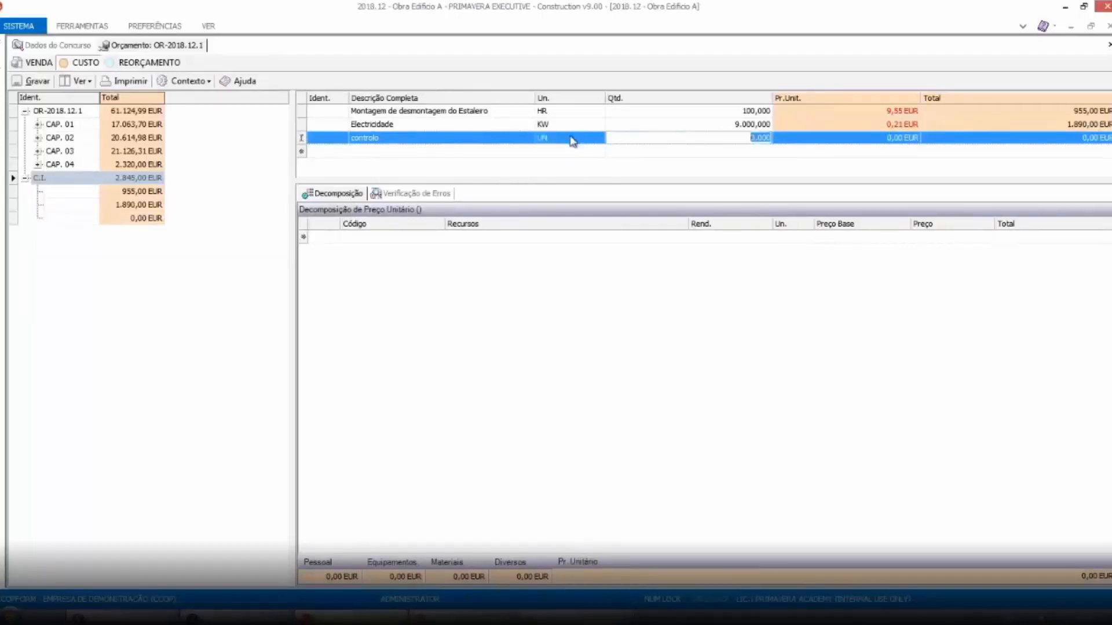
text(10)
key(Tab)
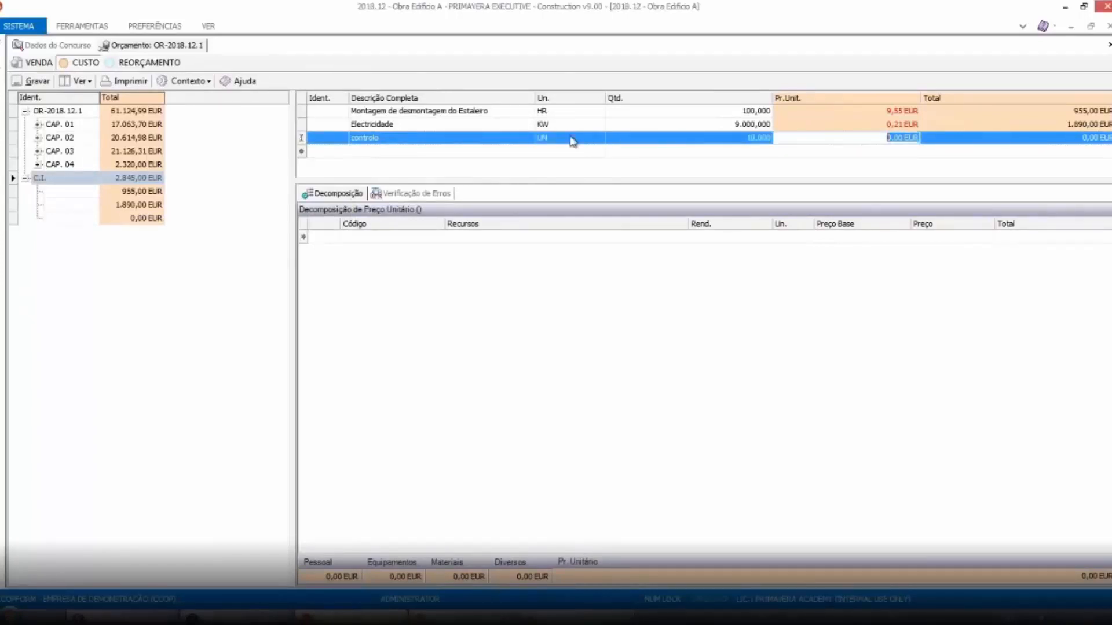
text(300)
key(Return)
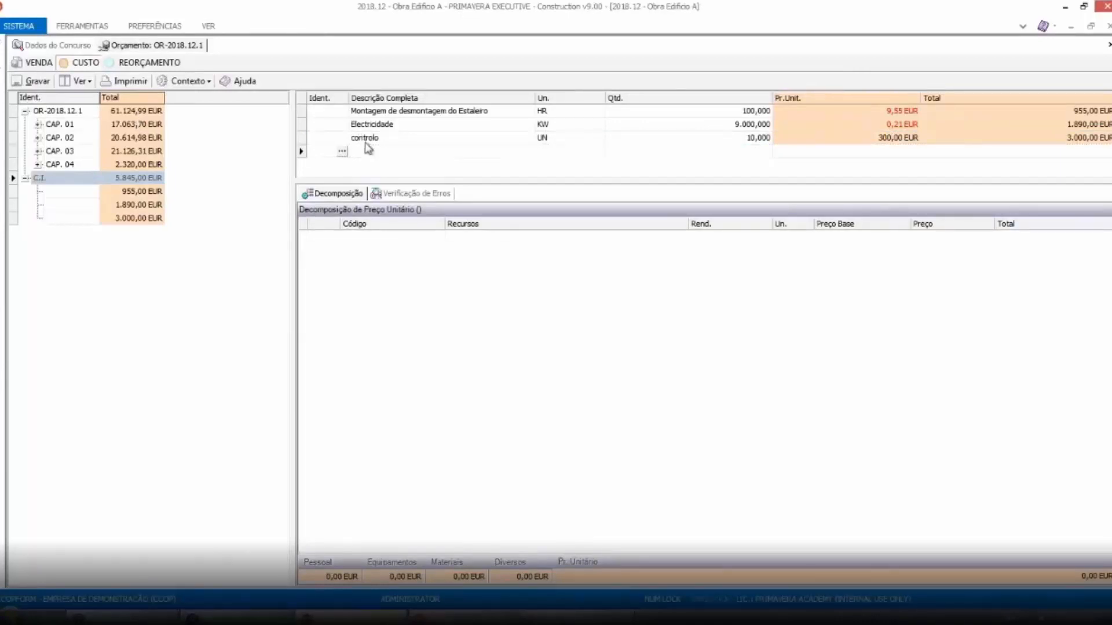
View the sale budget with chapter CAP. 03 collapsed, and return to the cost budget's C.I. lines.
click(32, 65)
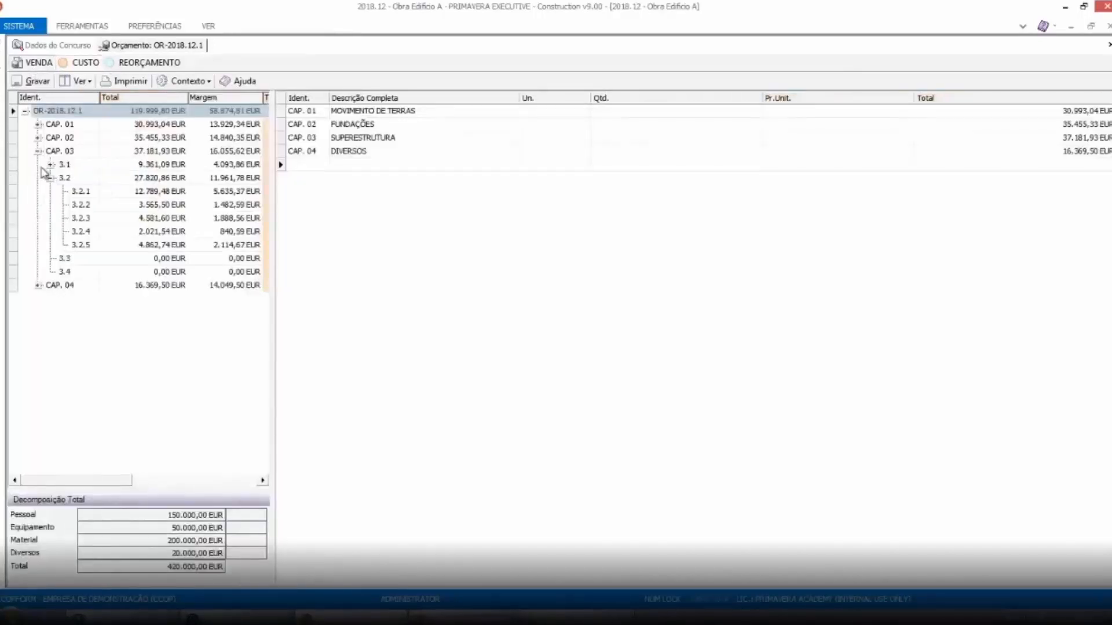
click(37, 151)
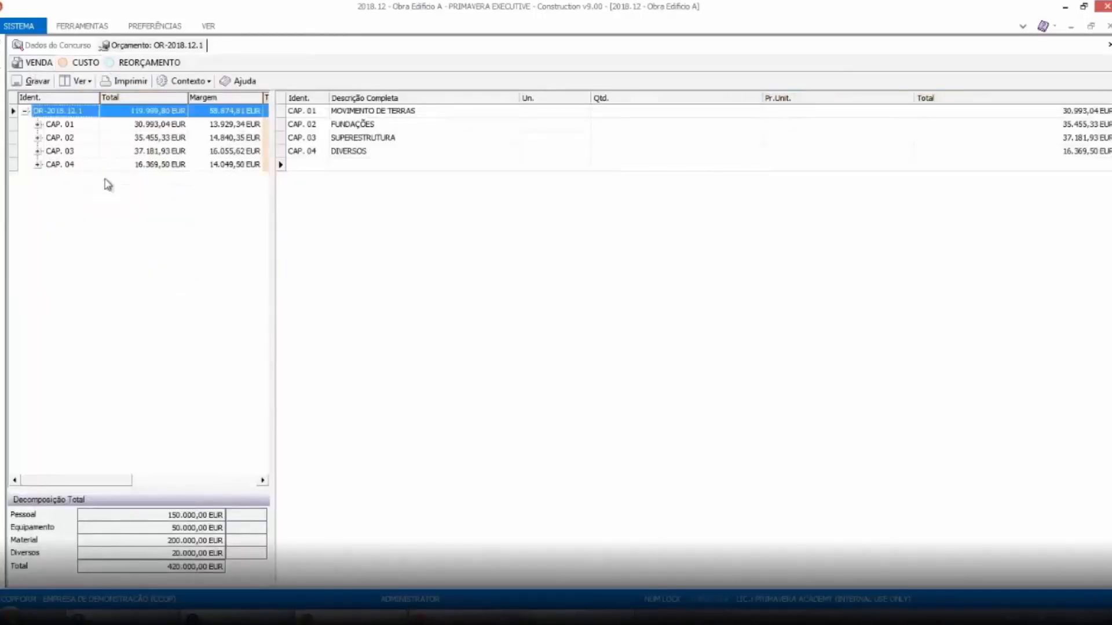
click(84, 63)
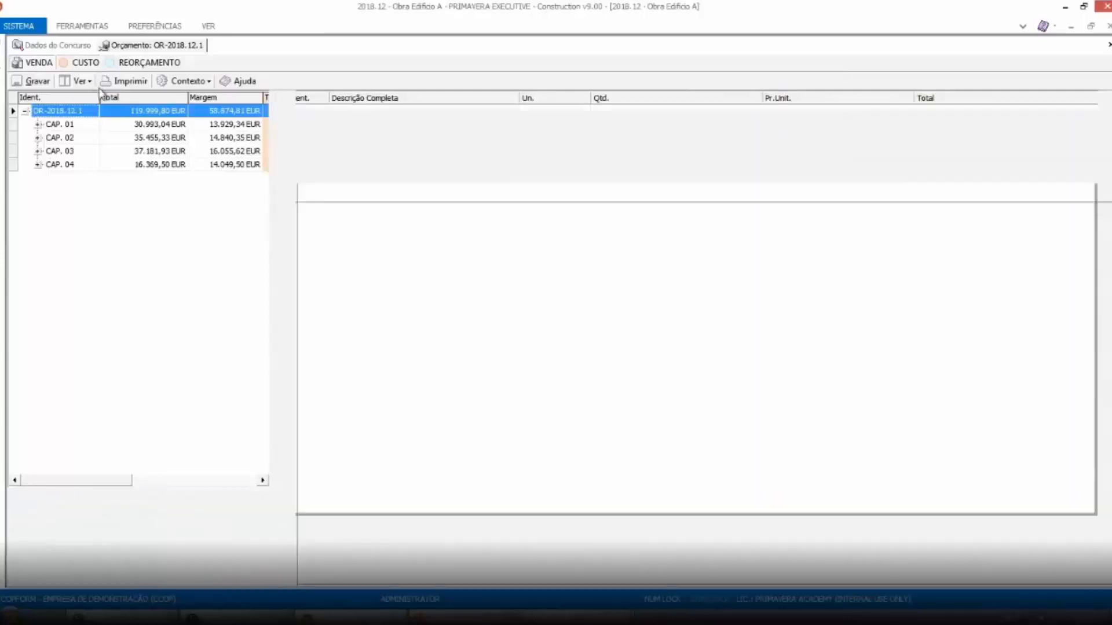
click(26, 178)
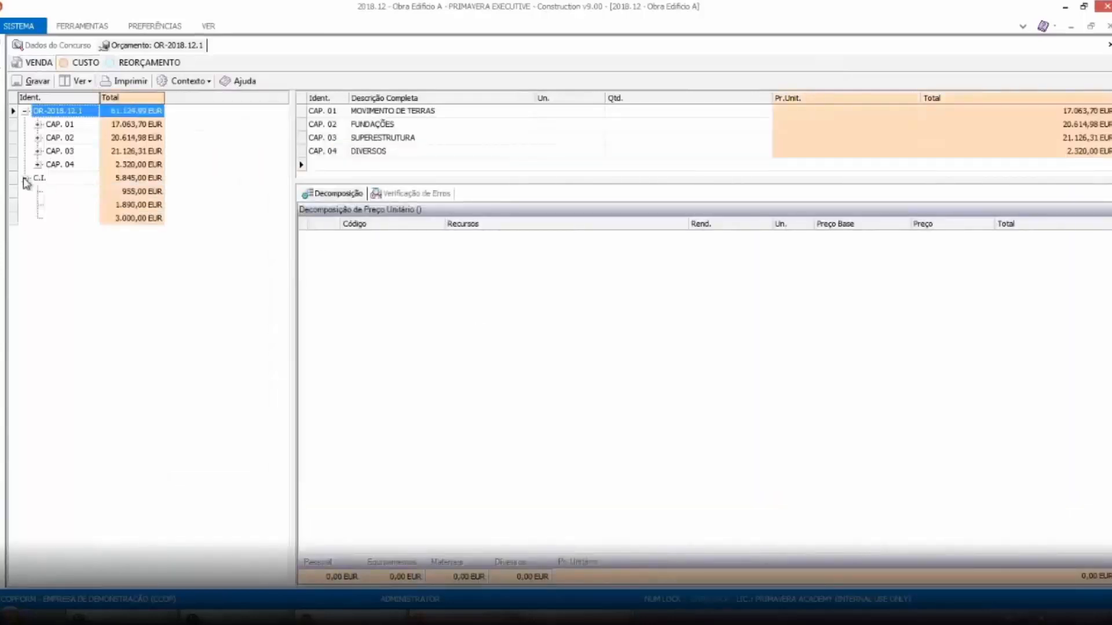
click(53, 178)
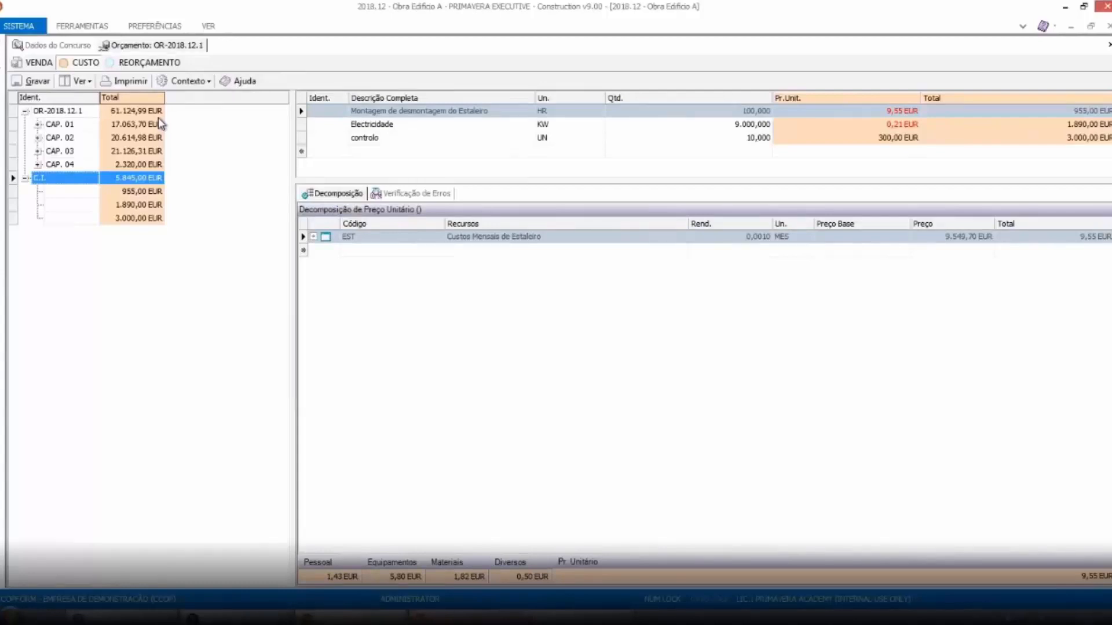
Open the fixed costs, choose Sobre o Valor Custo Diretos as the cost type of Custos Administrativos, and close the dialog.
click(207, 82)
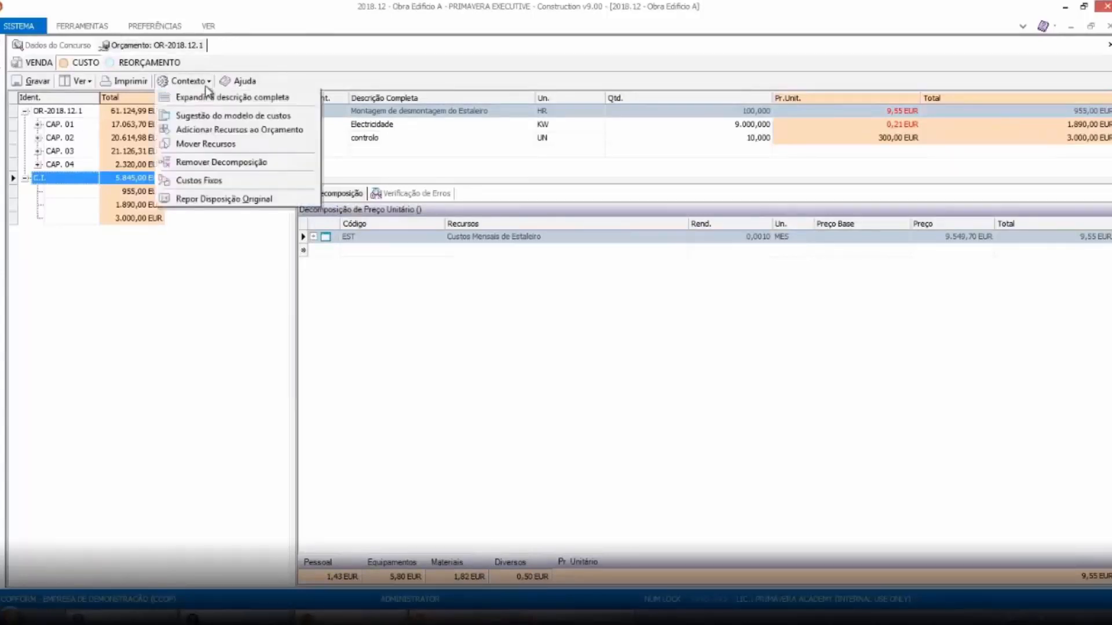
click(210, 183)
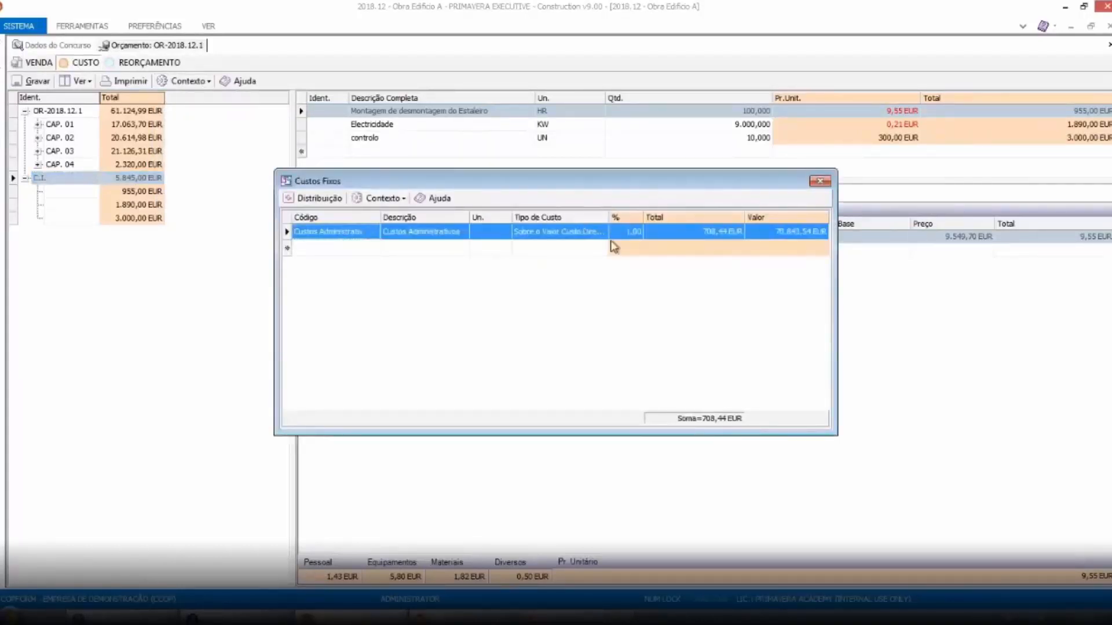
drag(576, 181, 641, 259)
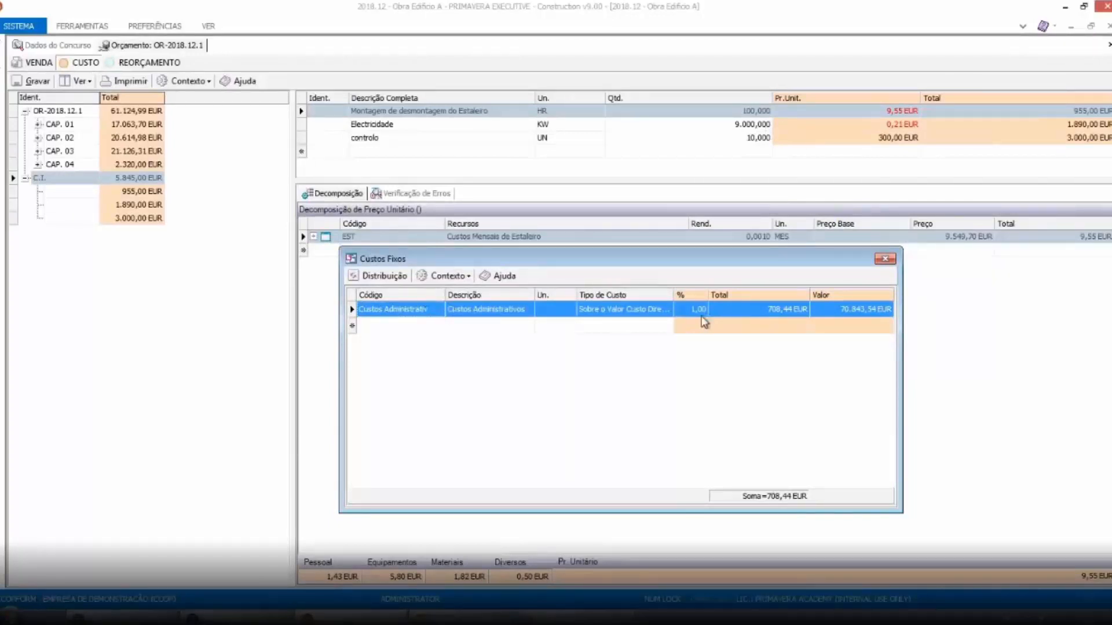
click(649, 310)
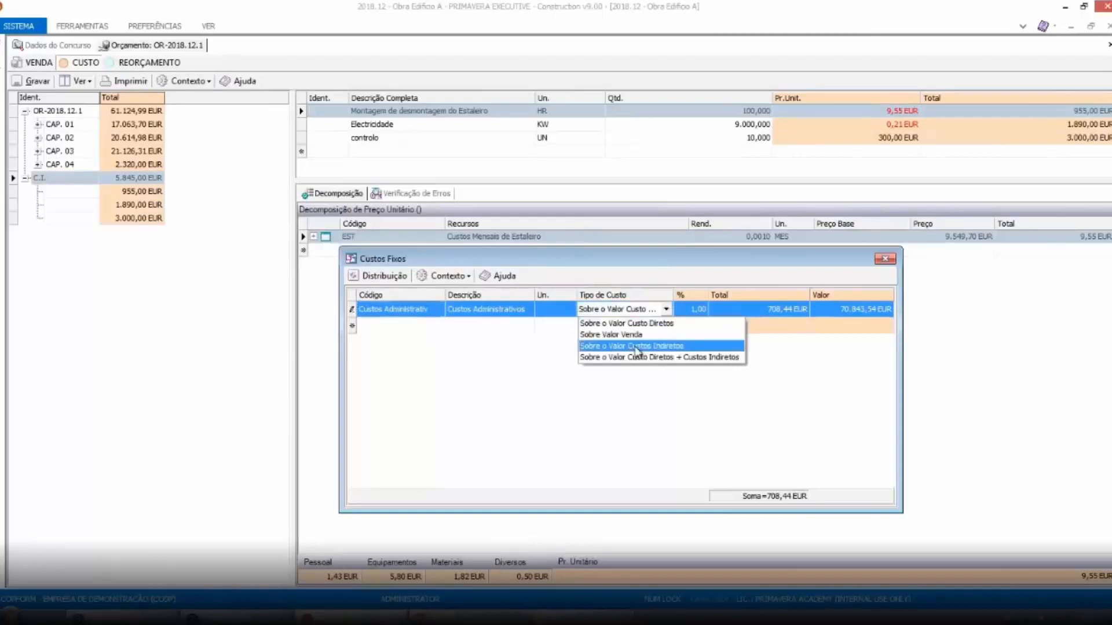
click(663, 325)
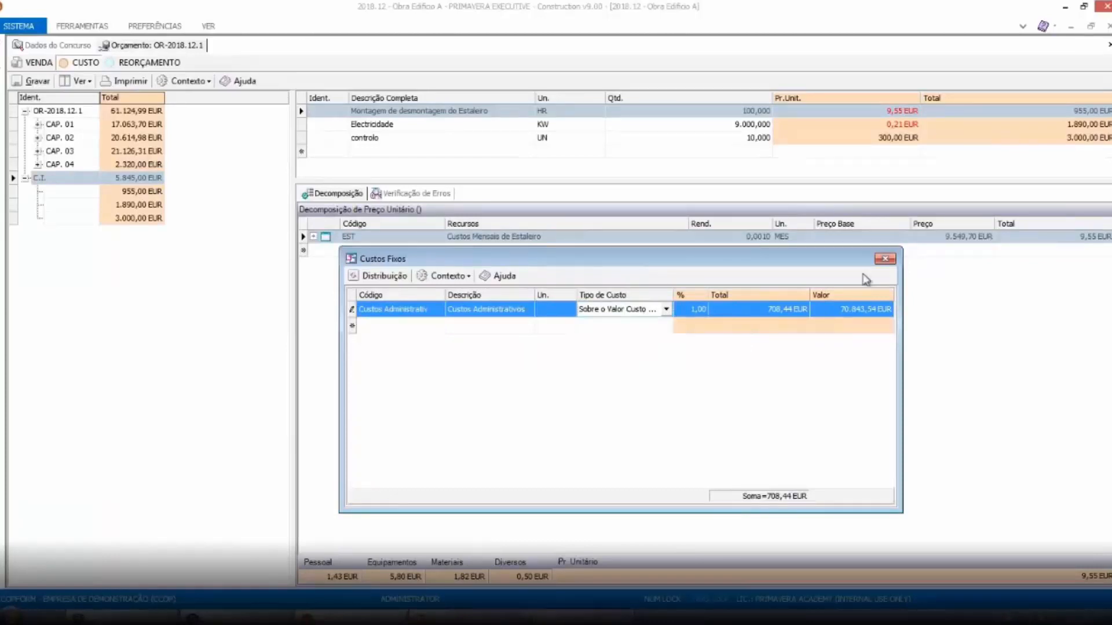
click(883, 259)
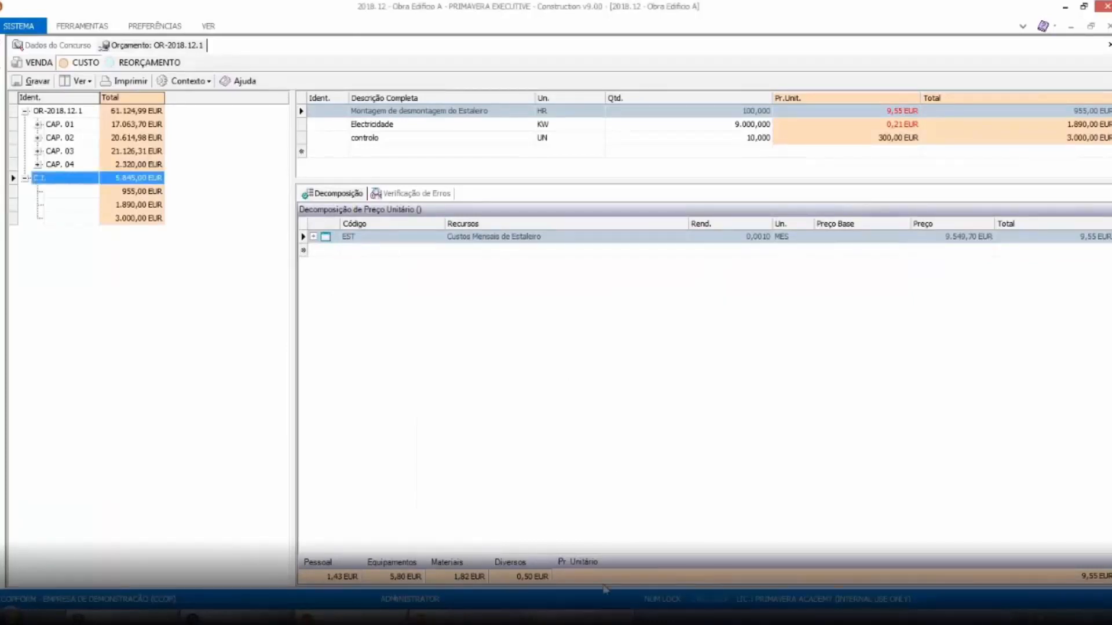
click(602, 616)
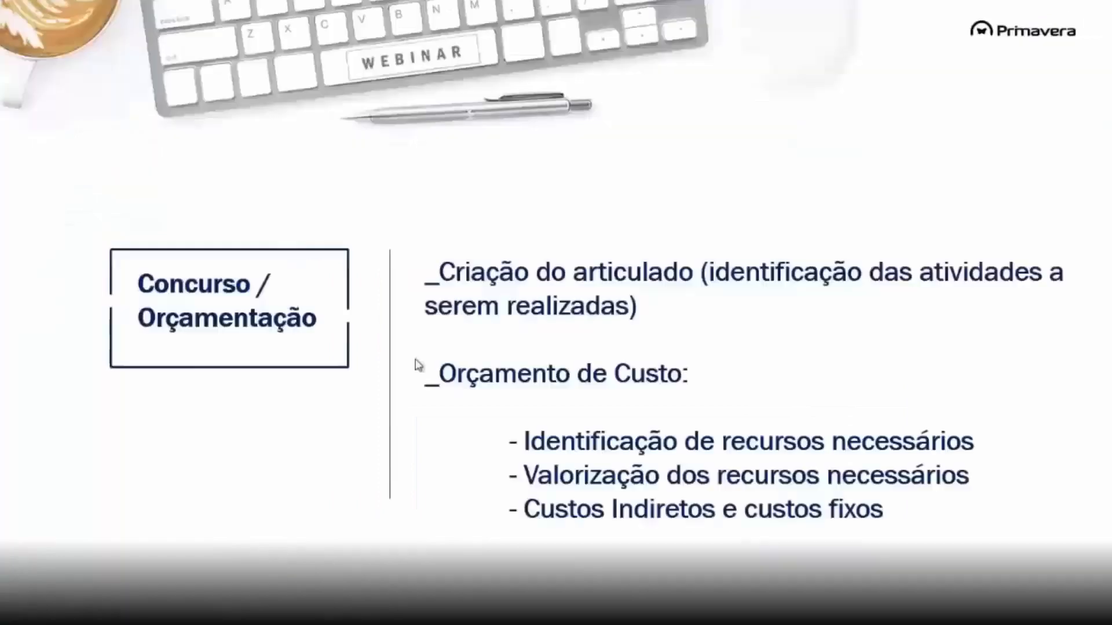
click(615, 397)
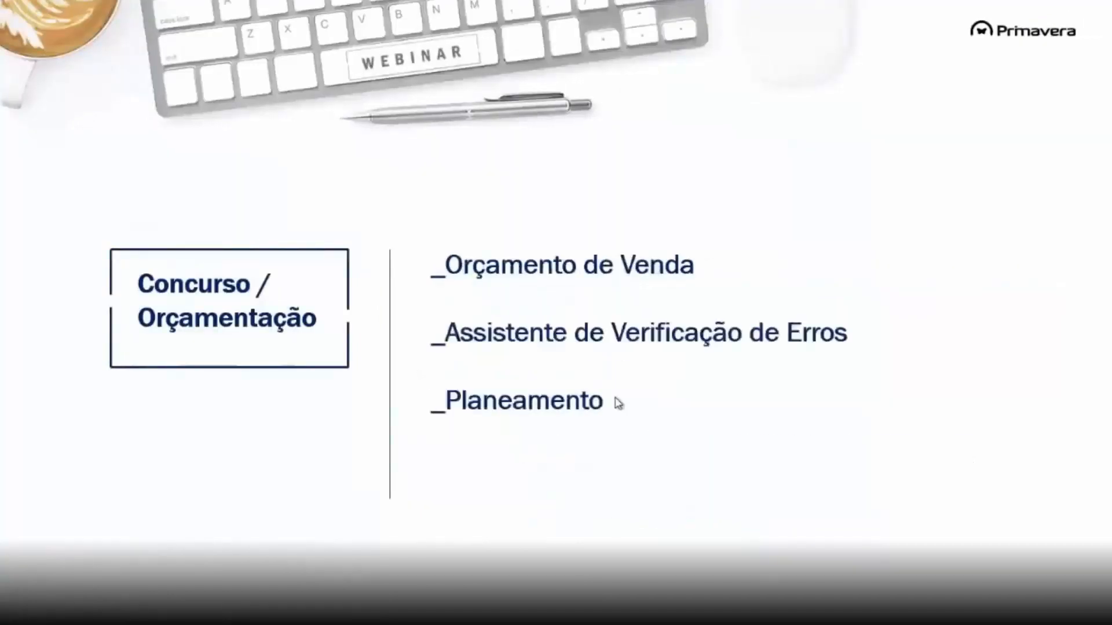
key(Left)
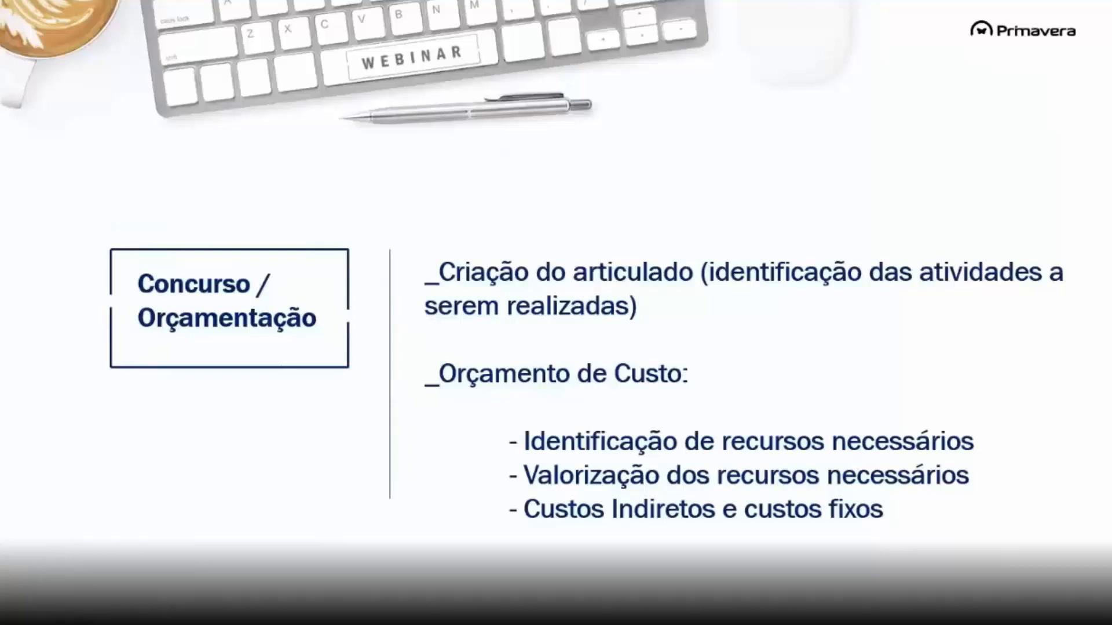
key(Right)
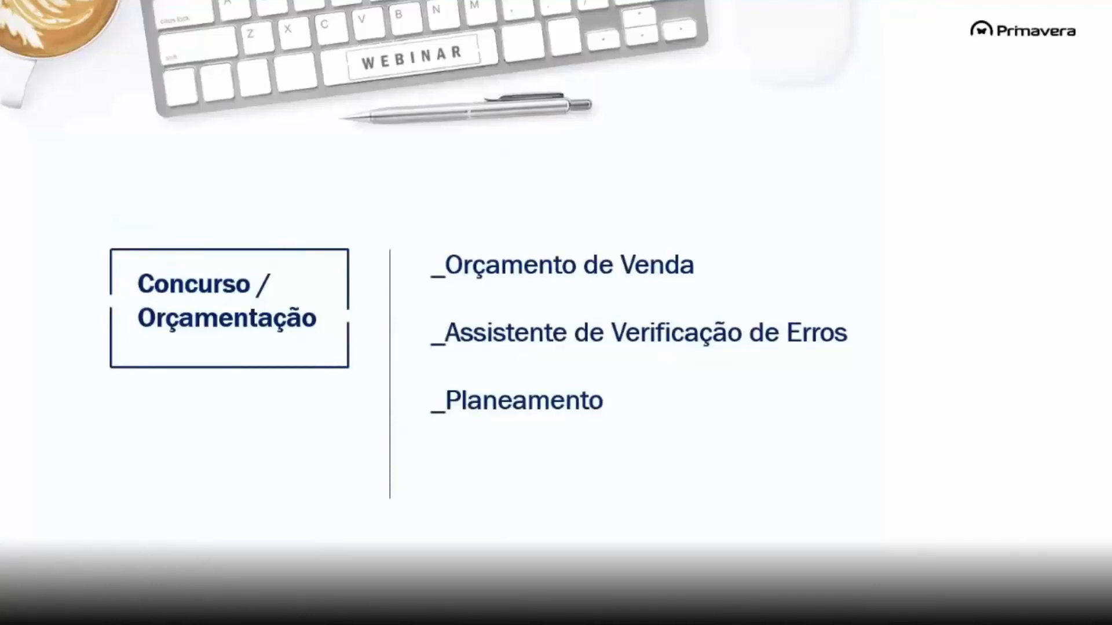
key(alt+Tab)
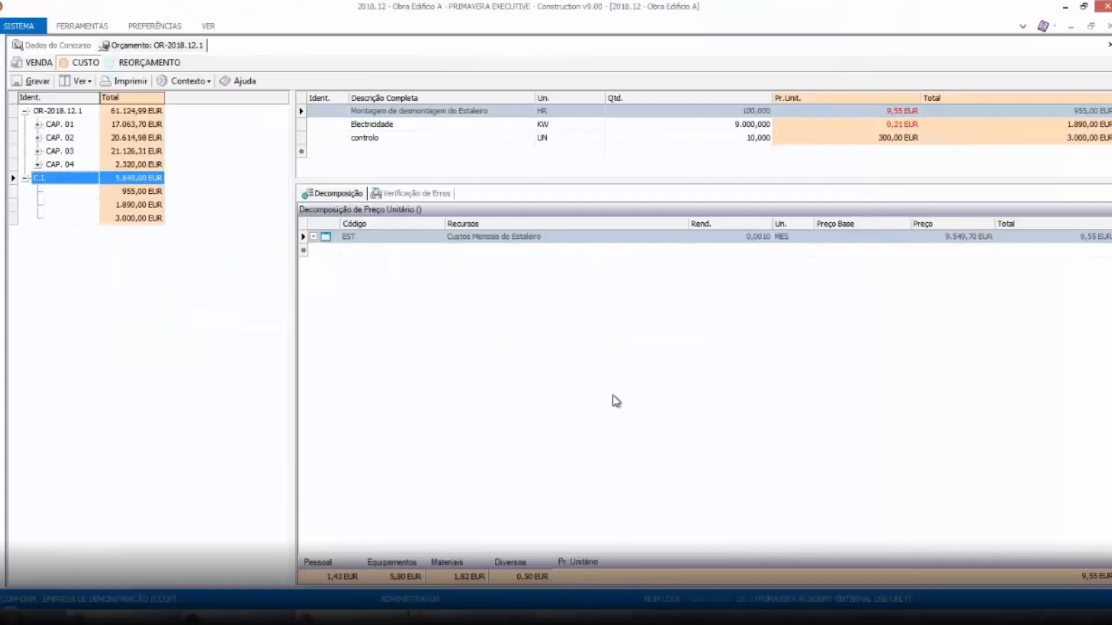
Show the sale budget with its tree widened to reveal all margin columns, CAP. 03 collapsed and CAP. 01 expanded.
click(35, 62)
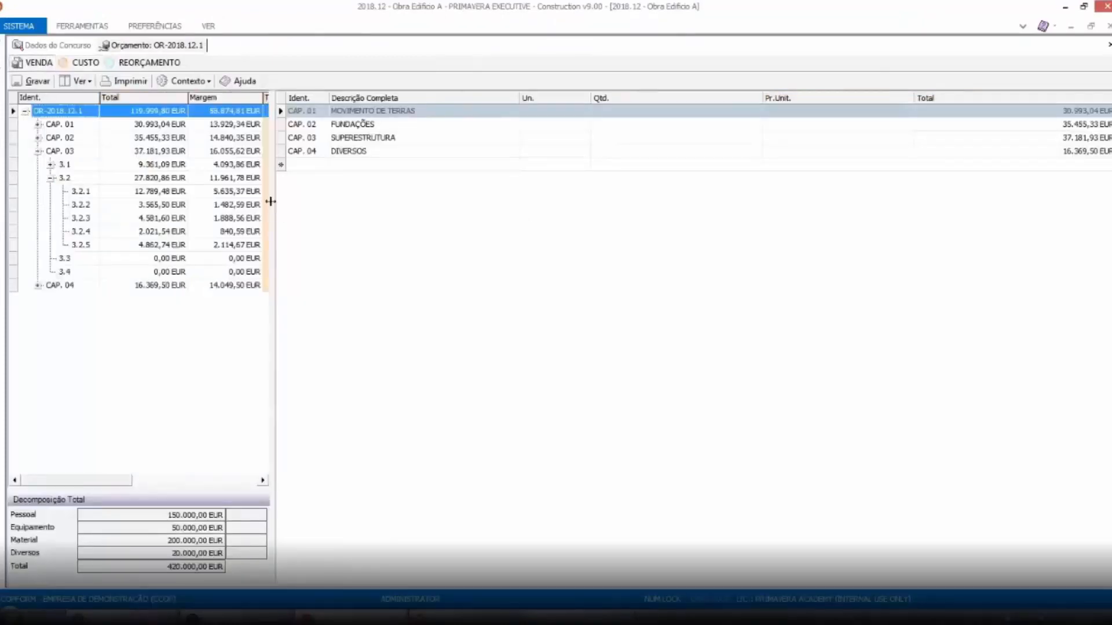
drag(274, 200, 865, 226)
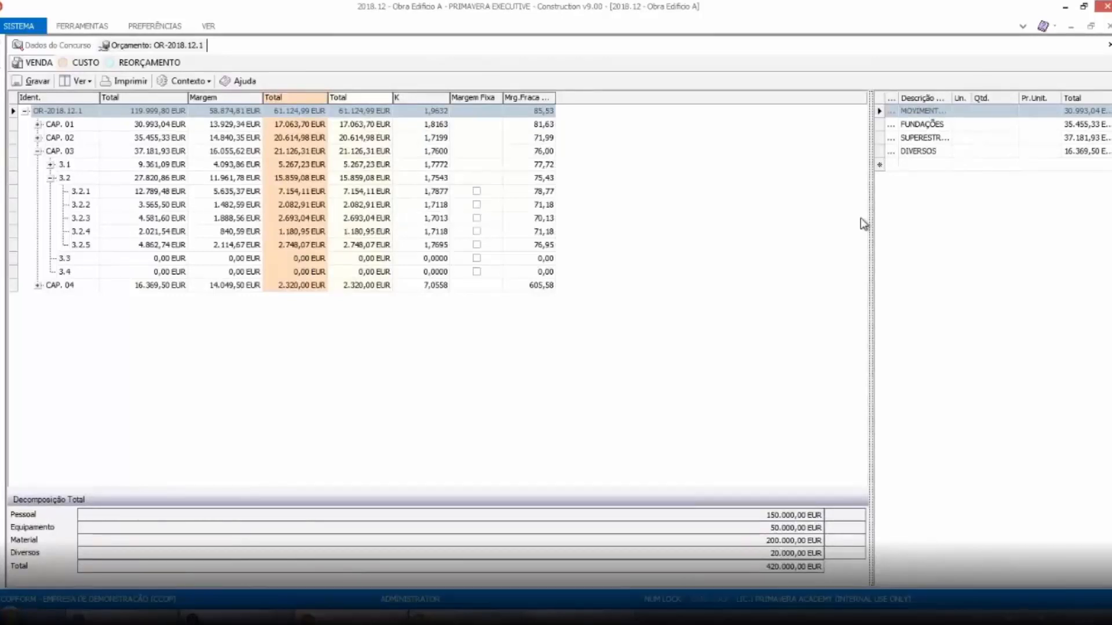
click(139, 98)
click(38, 151)
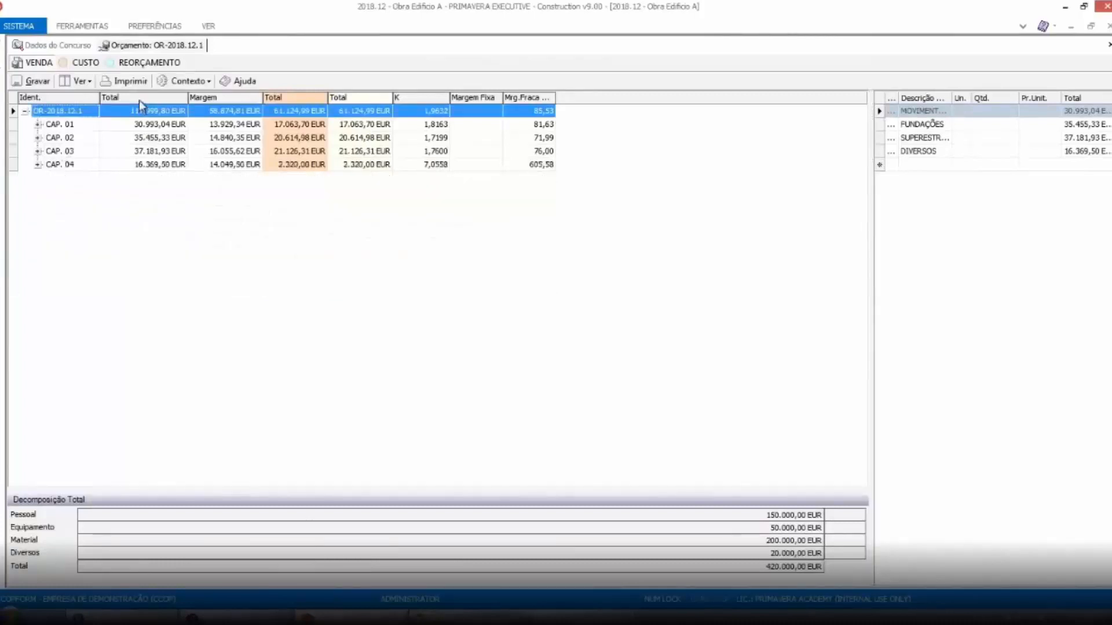
click(38, 123)
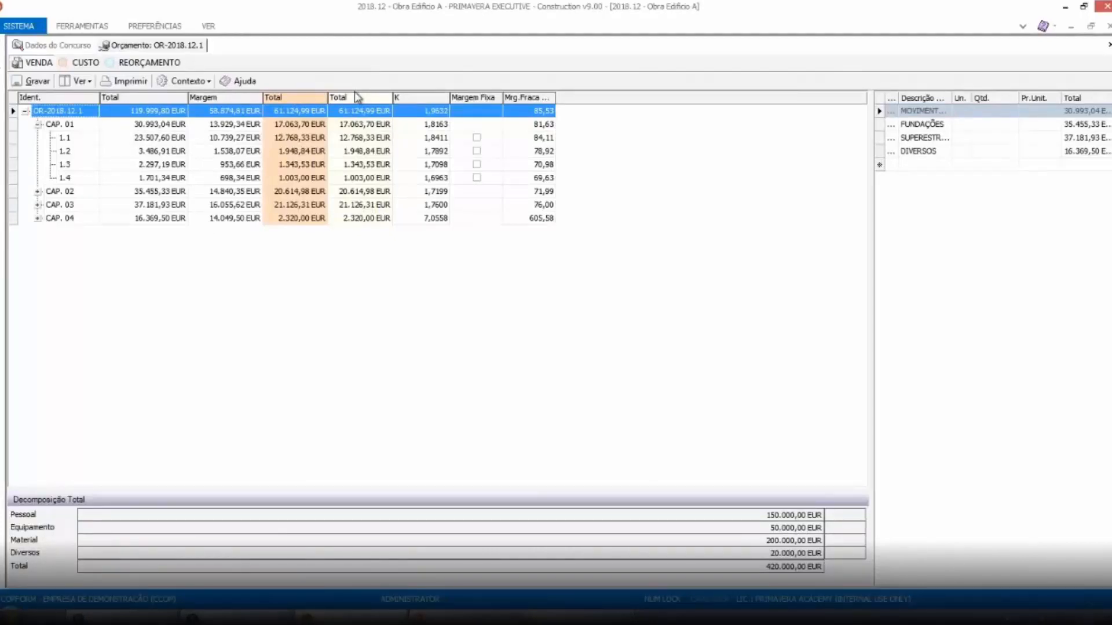
Distribute the fixed and indirect costs over the direct costs of the cost budget, and close the fixed costs dialog.
click(81, 62)
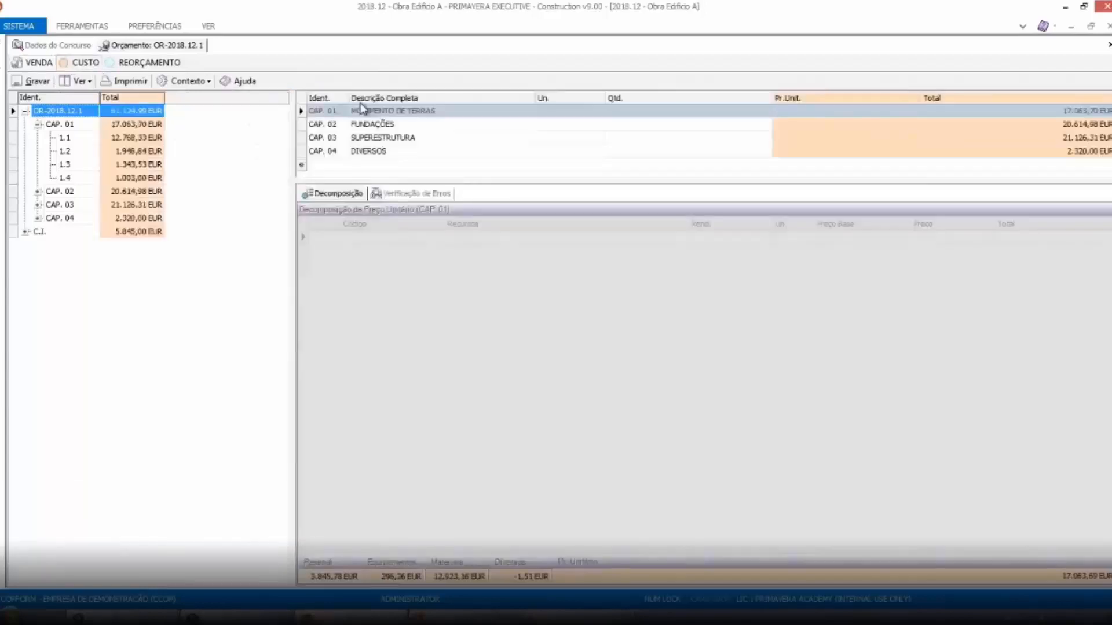
click(188, 81)
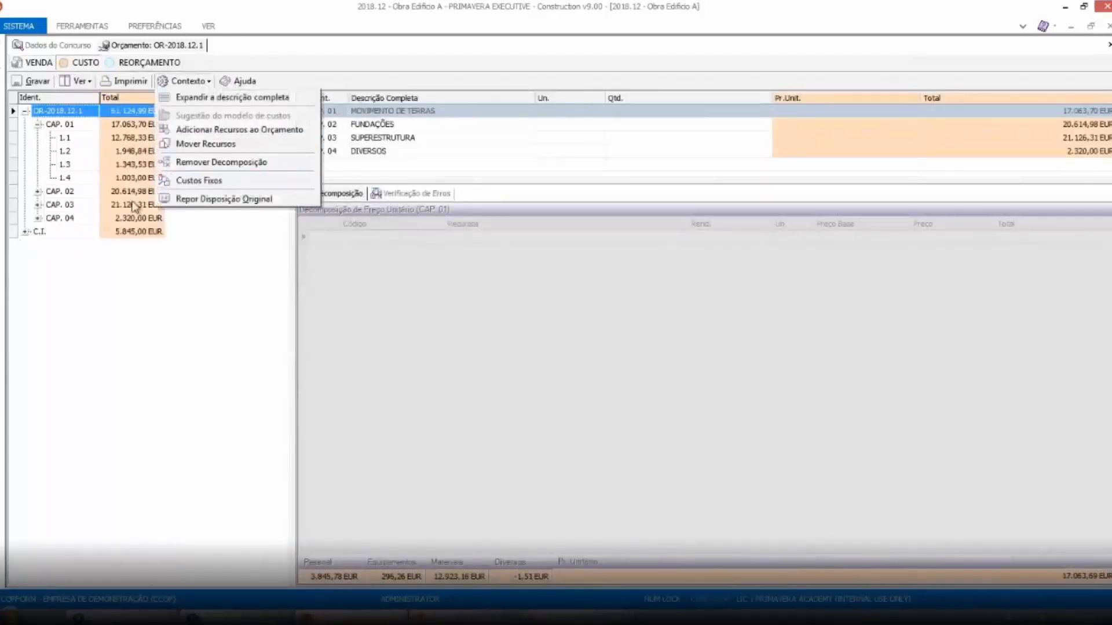
click(185, 180)
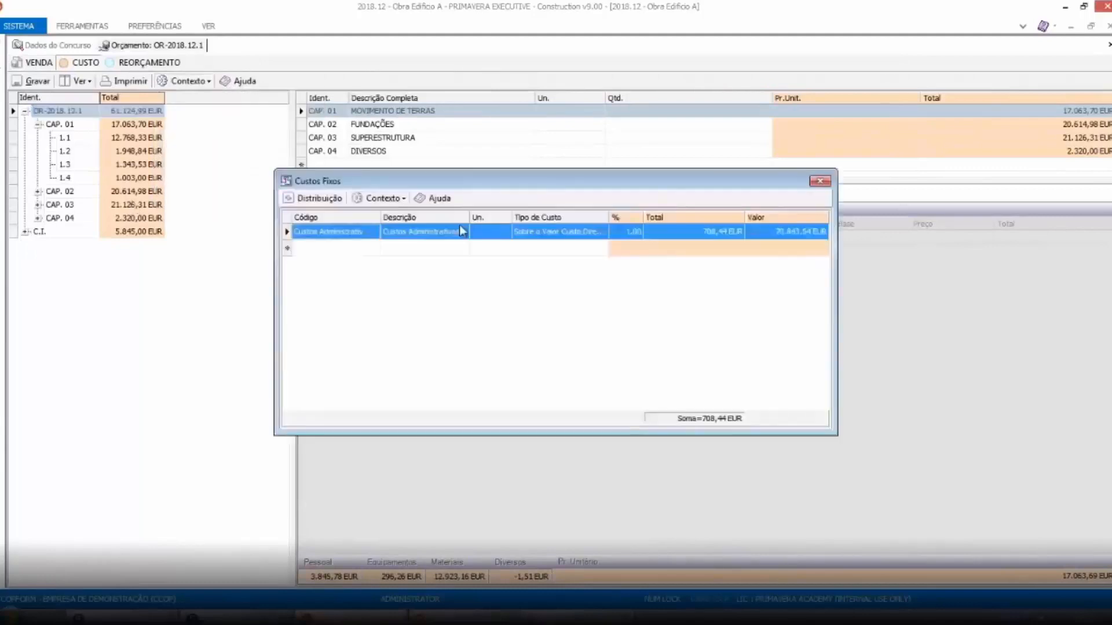
click(313, 198)
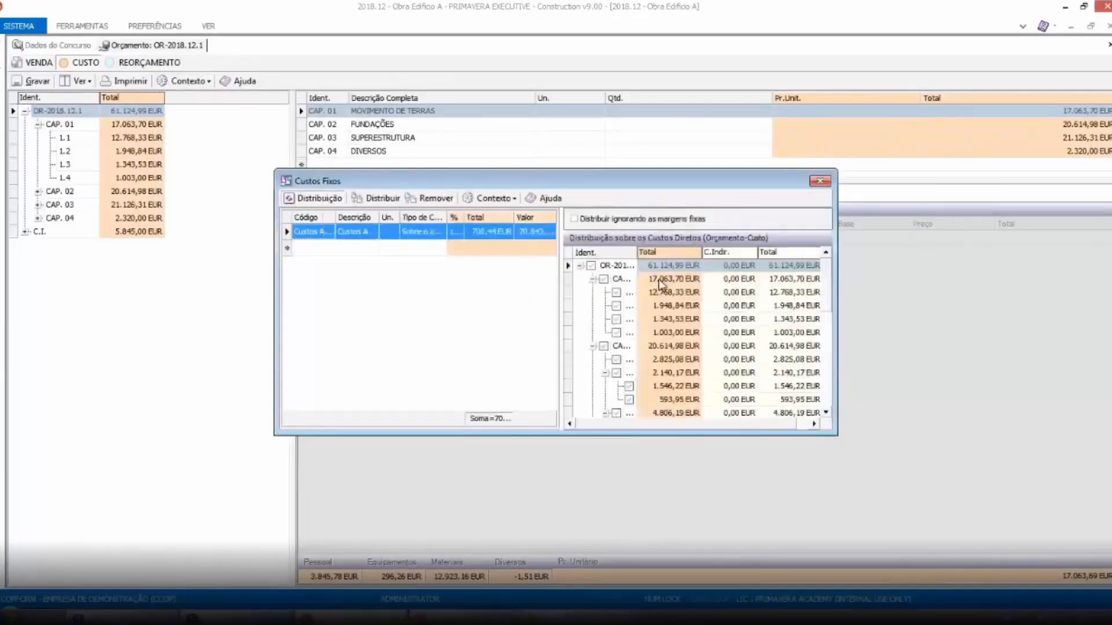
click(380, 198)
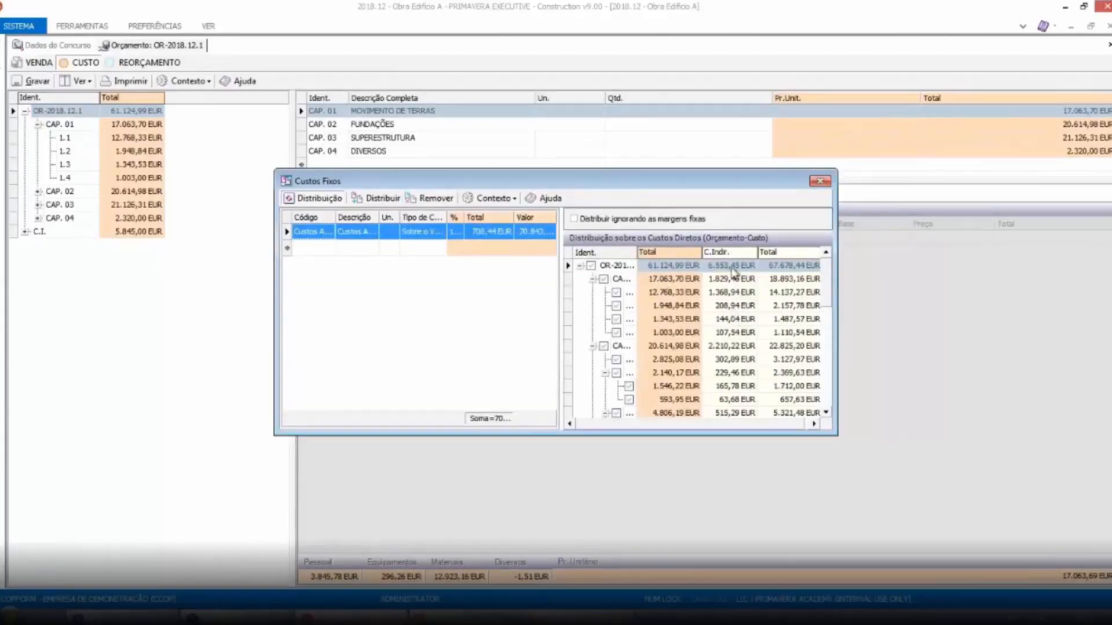
click(820, 181)
Switch to the sale budget and set the overall sale total of OR-2018.12.1 to 130.000,00 EUR, clearing fixed margins.
click(39, 63)
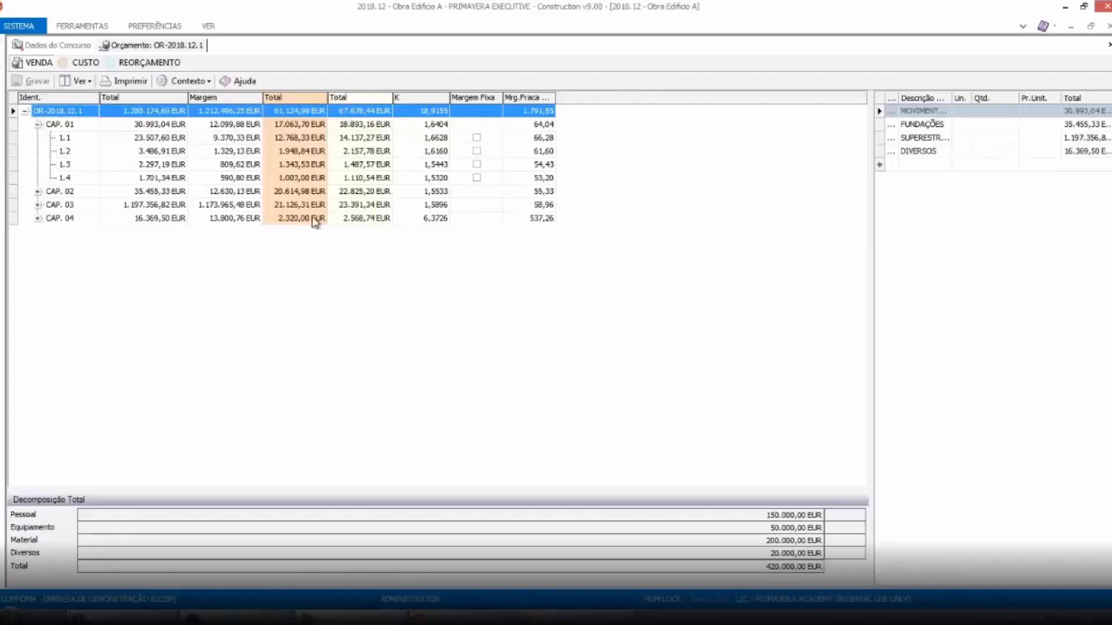
click(116, 113)
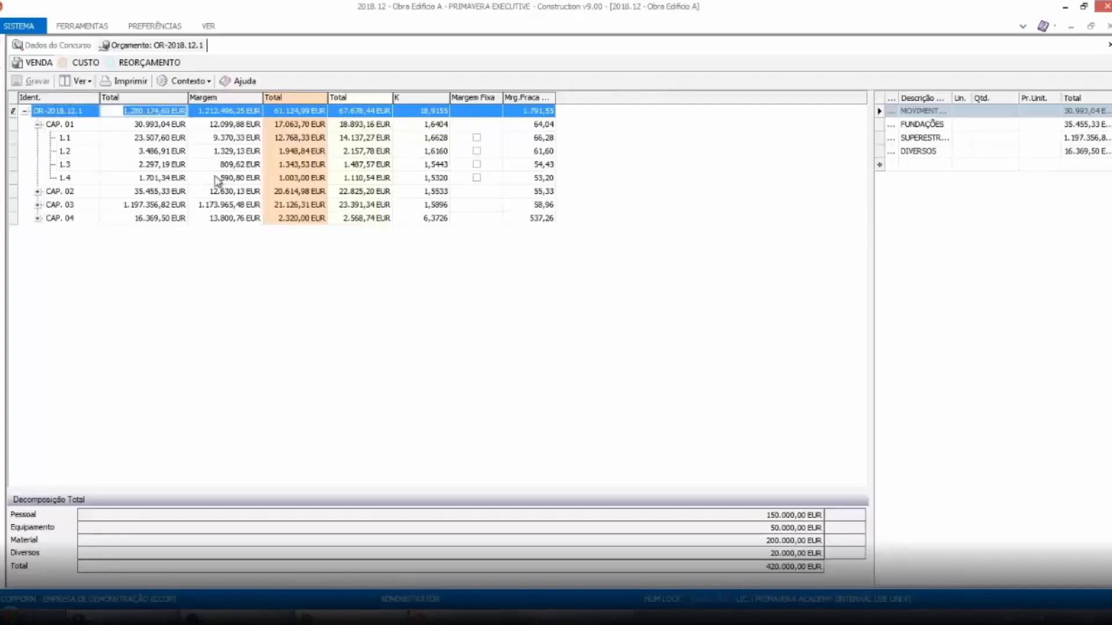
text(1300000)
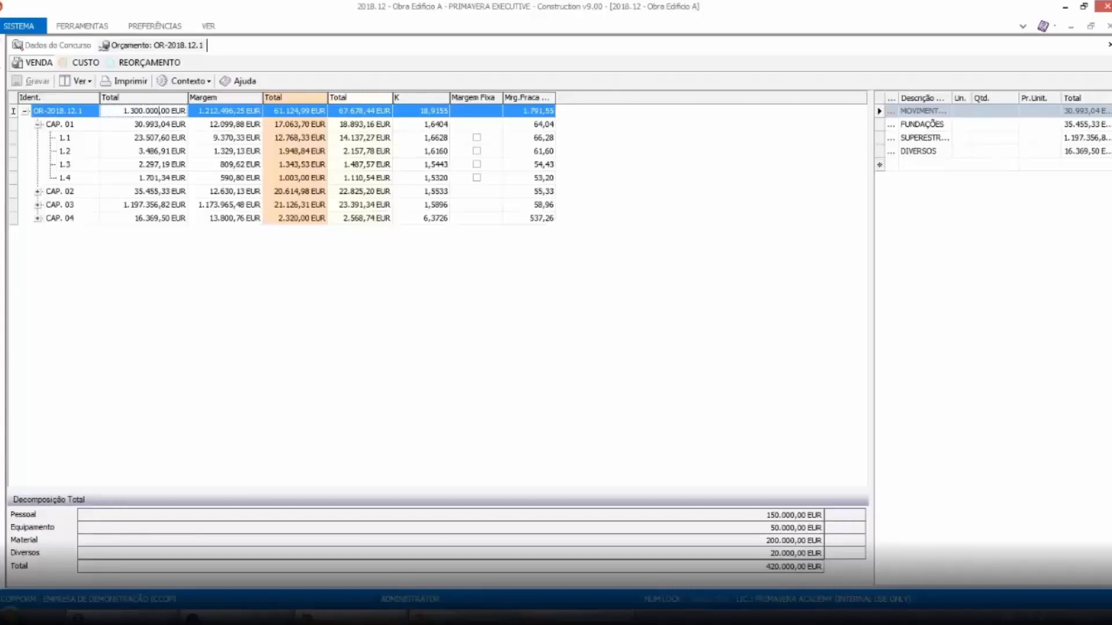
key(BackSpace)
key(Return)
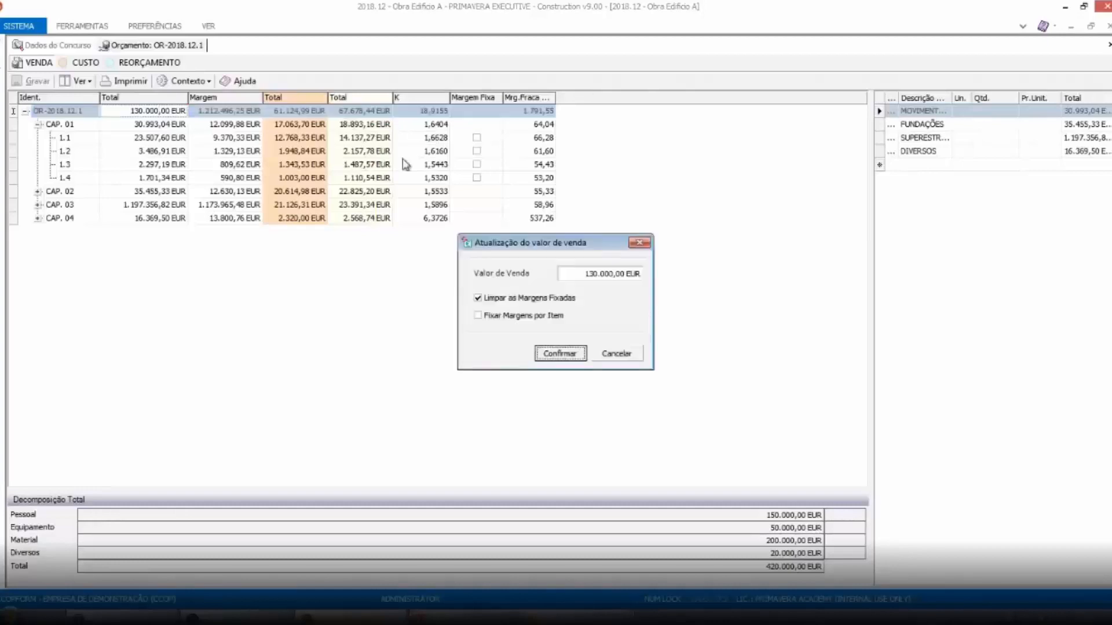
click(557, 351)
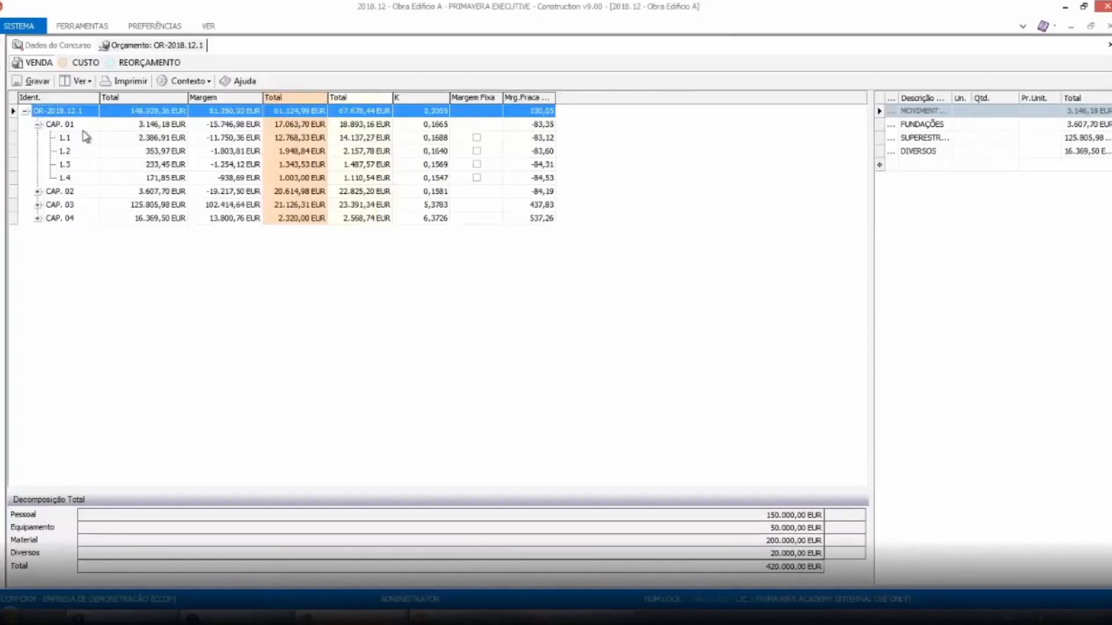
Collapse CAP. 01 and set the overall margin of OR-2018.12.1 to 50.000,00 EUR, clearing fixed margins.
click(124, 124)
click(150, 139)
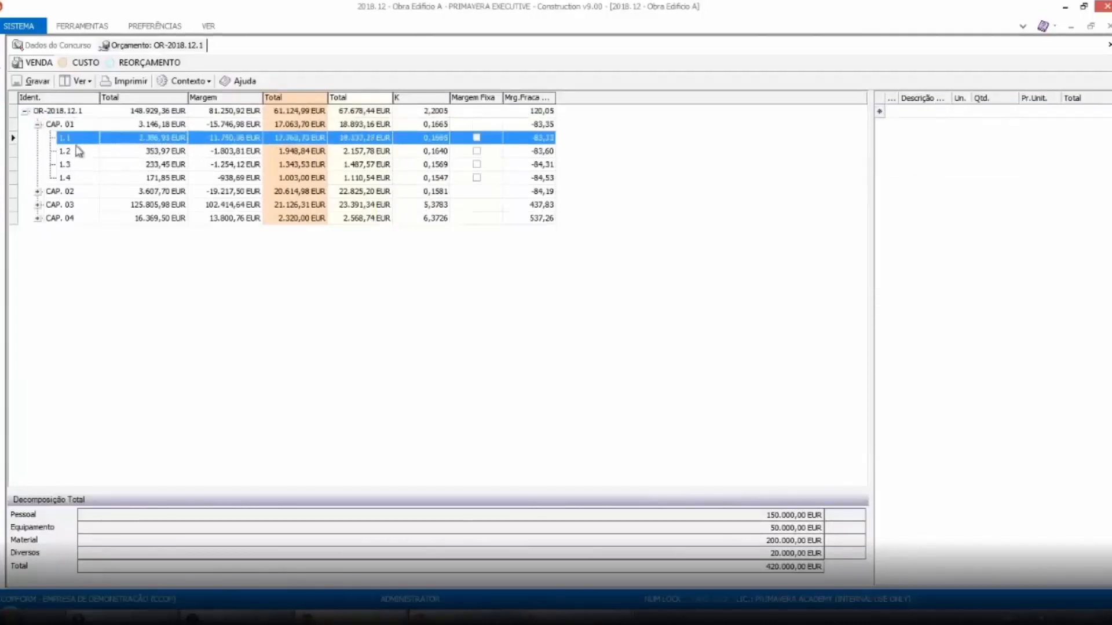
double_click(137, 124)
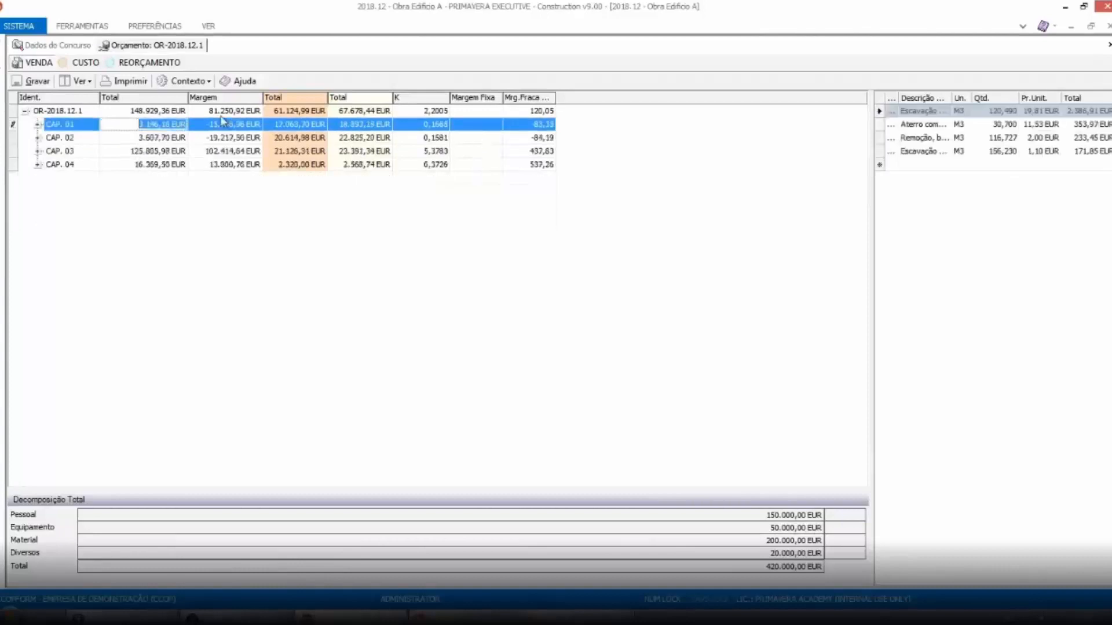
click(201, 110)
click(249, 112)
drag(249, 111, 280, 162)
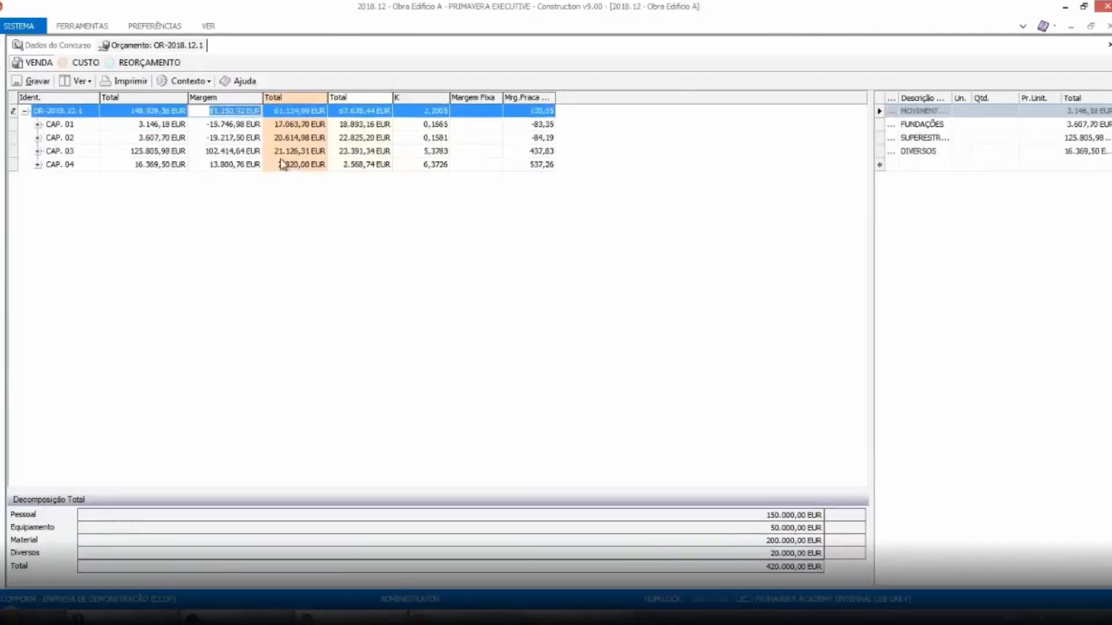
text(500000)
key(Return)
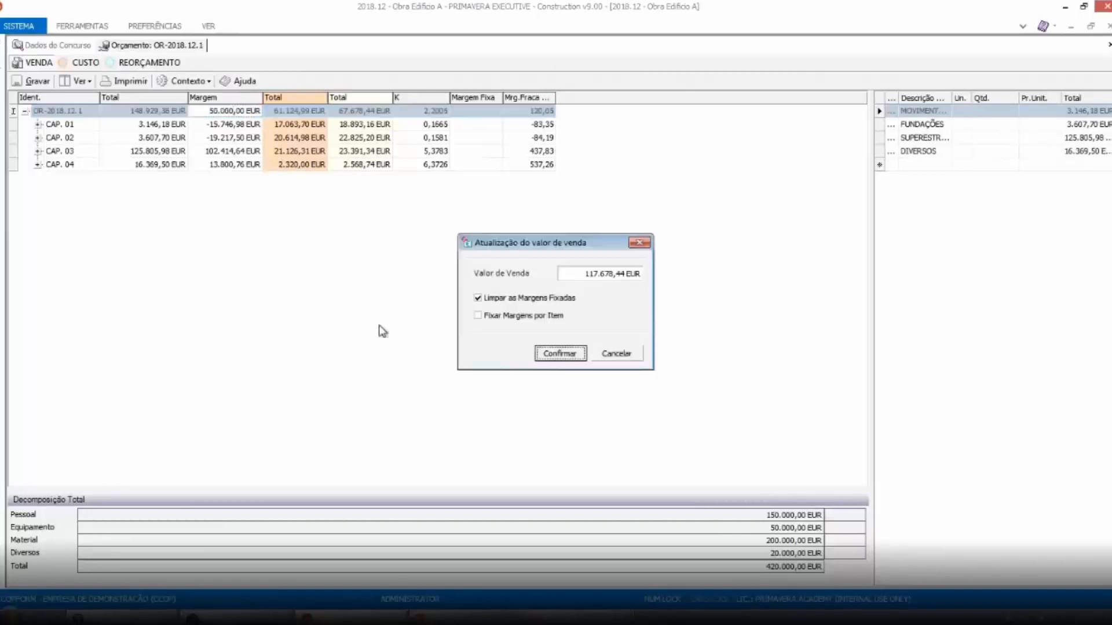
click(560, 355)
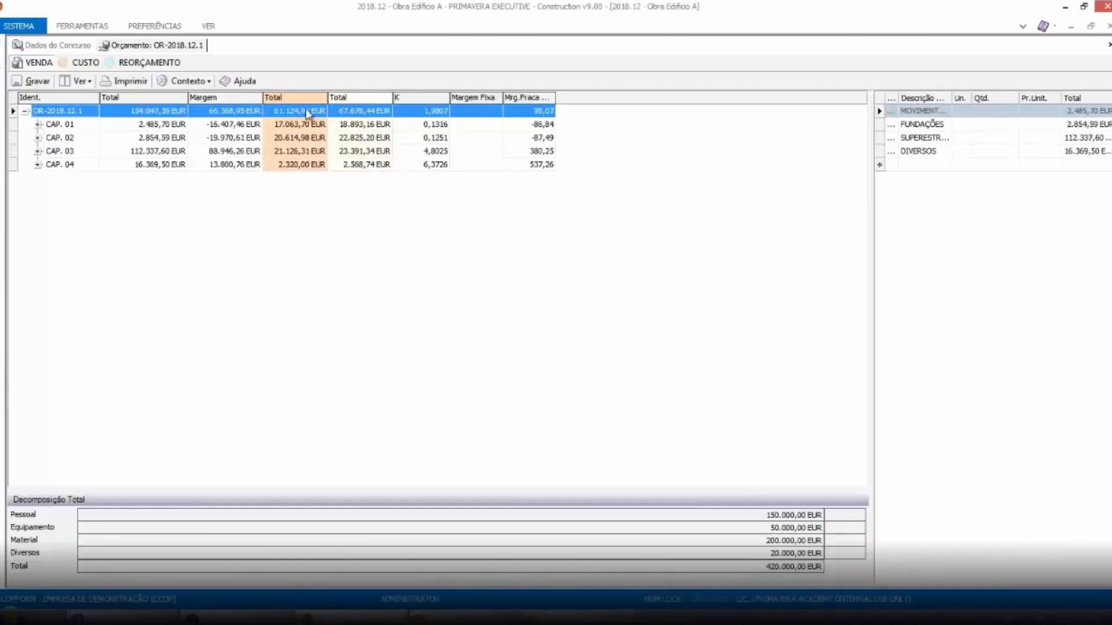
Set the K coefficient of the whole OR-2018.12.1 budget to 1, clearing fixed margins.
click(415, 115)
text(1)
key(Return)
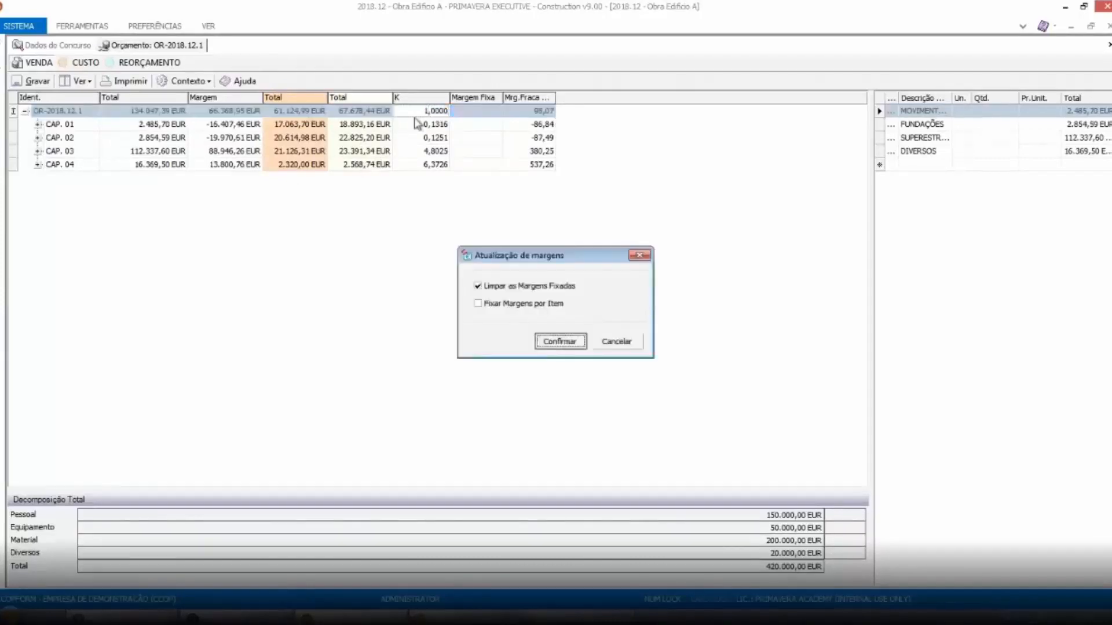
click(558, 341)
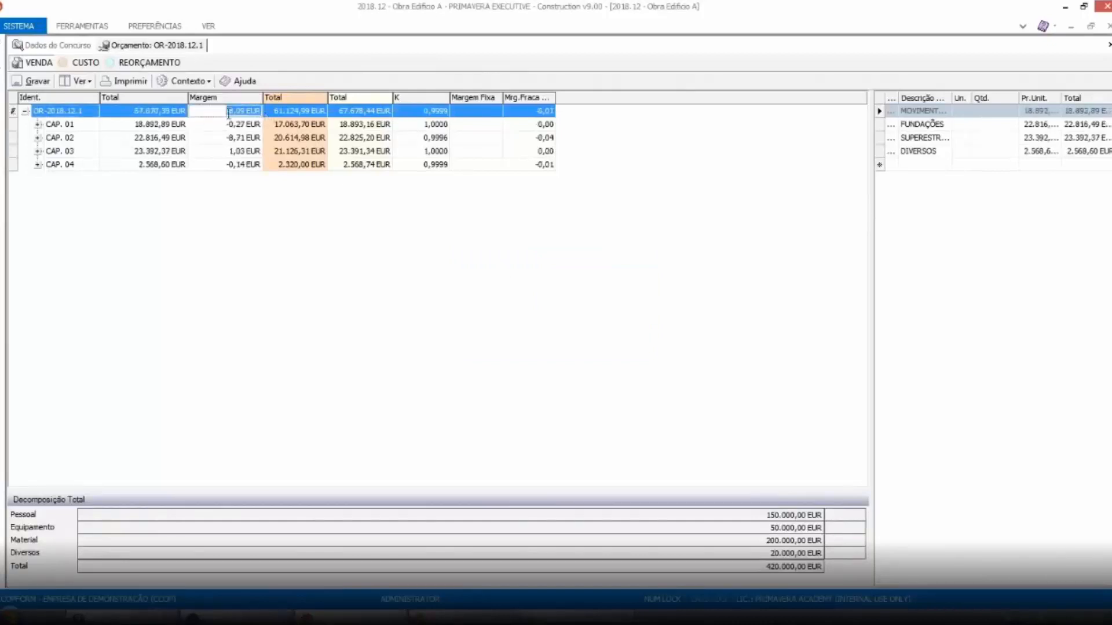
Set the margin on the OR-2018.12.1 root line to 50.000,00 EUR and confirm the sale value update with fixed margins cleared.
double_click(269, 114)
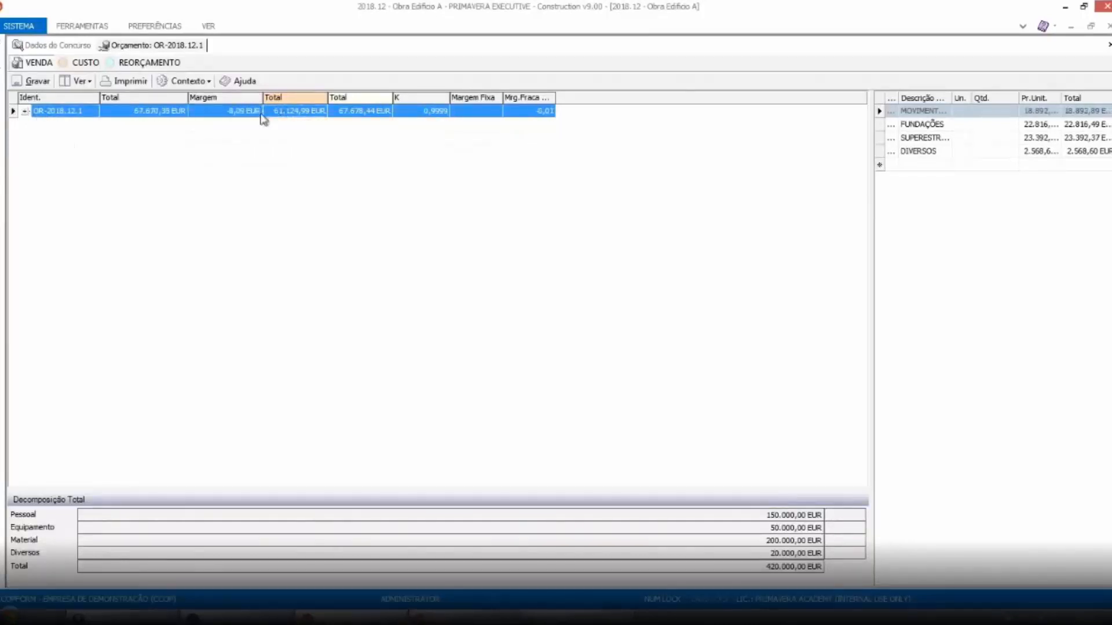
click(26, 111)
click(140, 111)
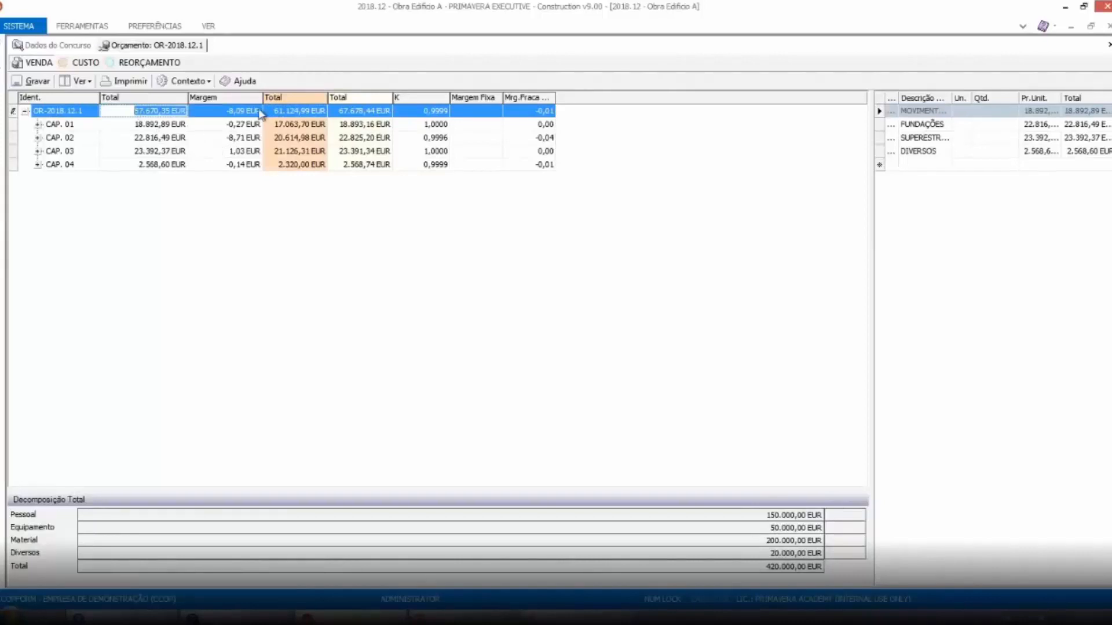
click(222, 112)
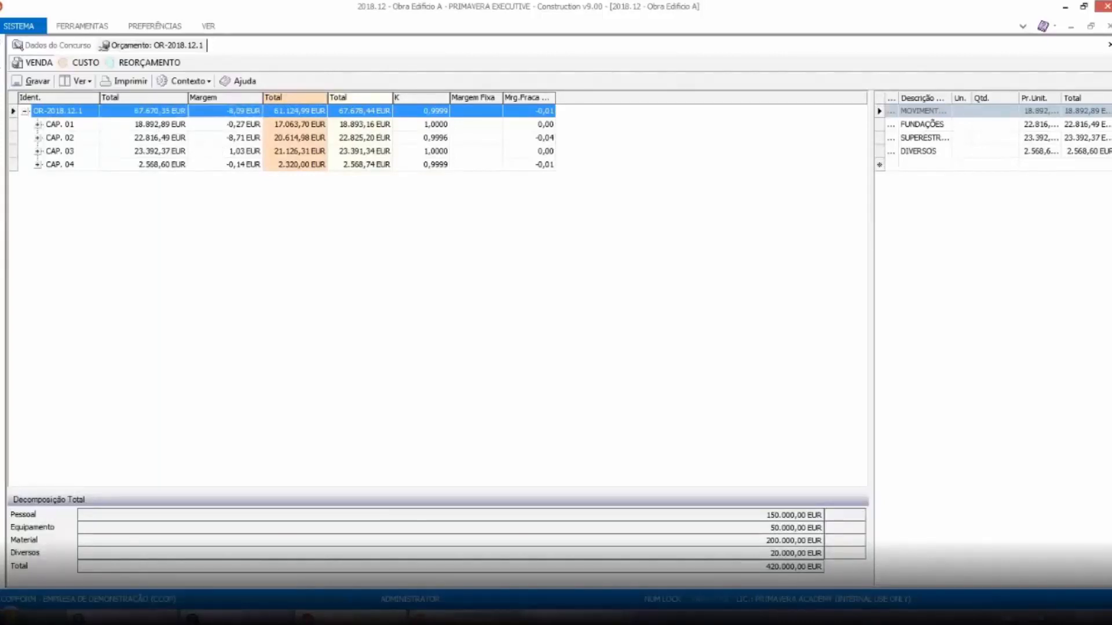
text(500000)
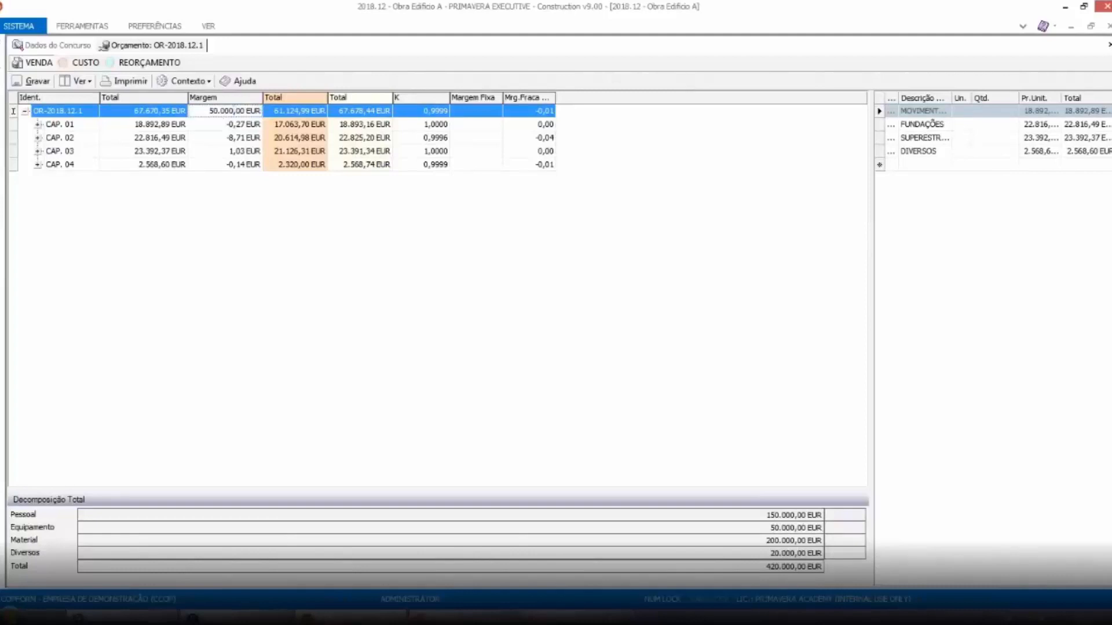
key(Return)
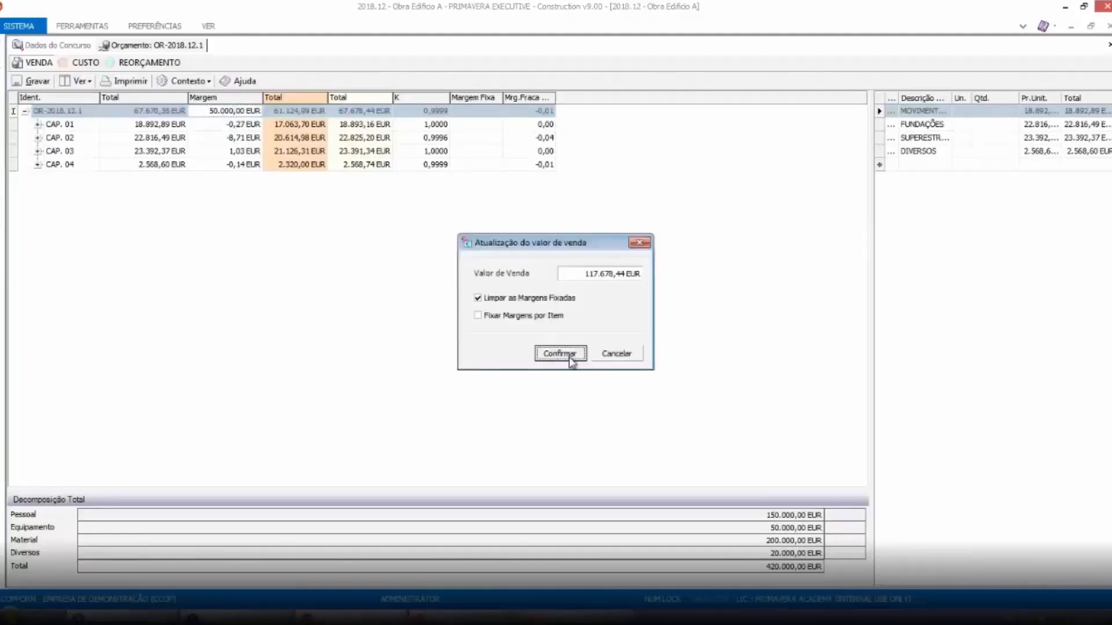
click(564, 354)
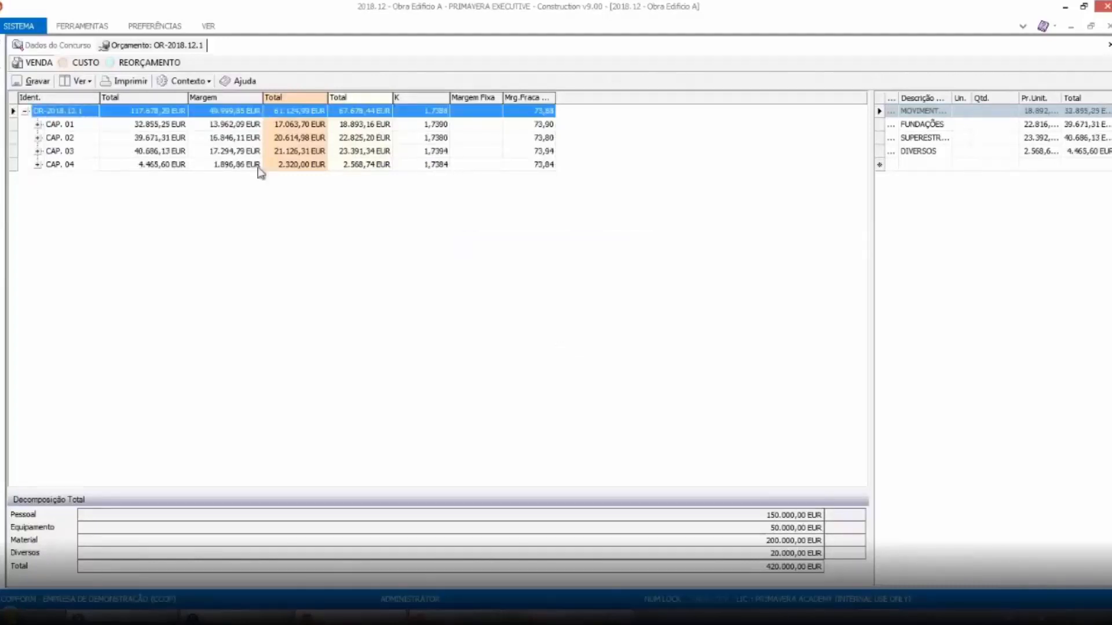
Set the overall sale total of OR-2018.12.1 to 120.000,00 EUR, clearing fixed margins.
click(140, 112)
text(1200000)
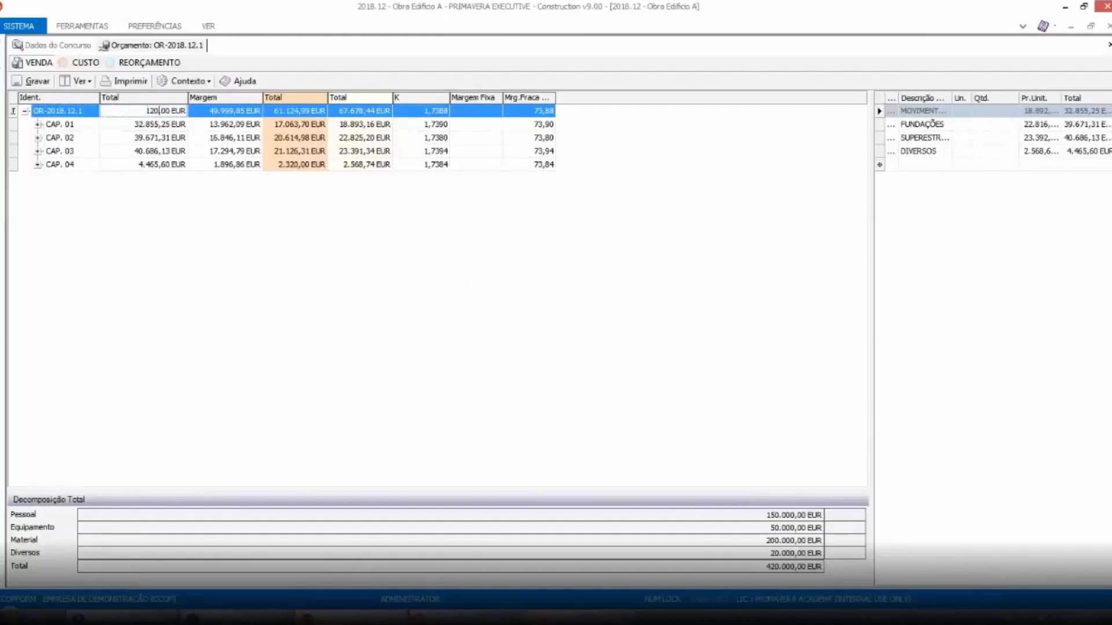
key(BackSpace)
key(Return)
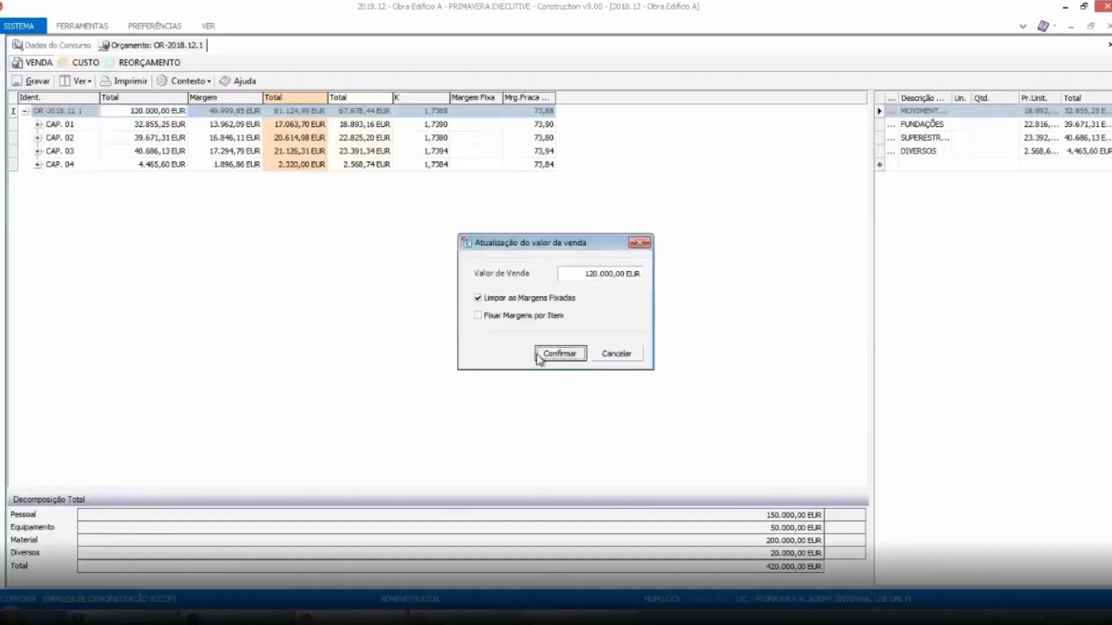
click(559, 354)
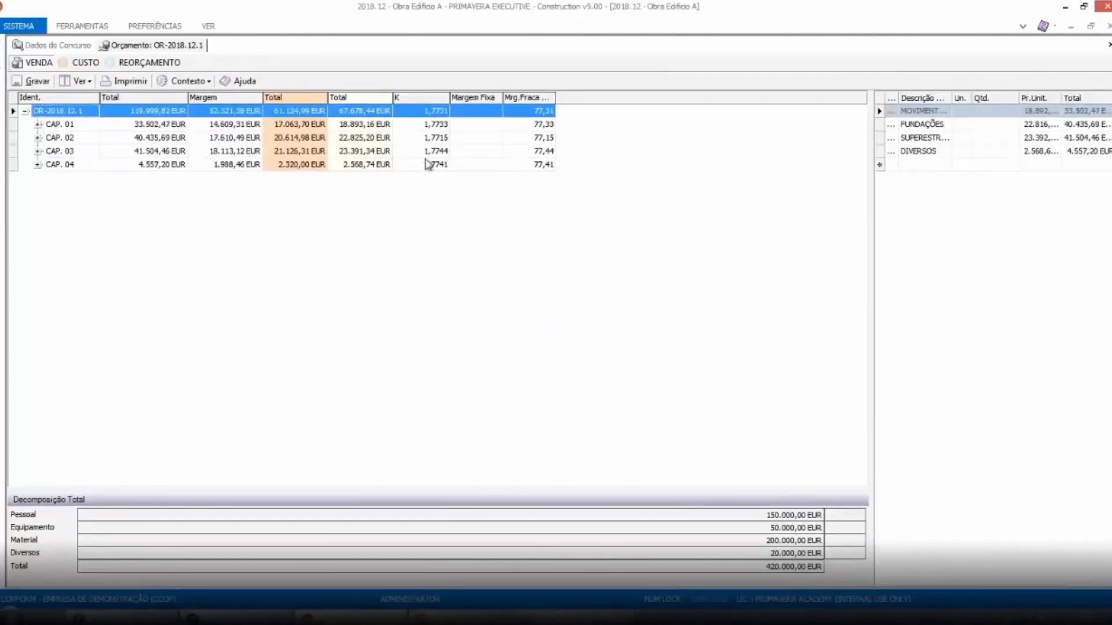
Set the K coefficient on the OR-2018.12.1 root line to 2 and confirm the margin update.
click(419, 112)
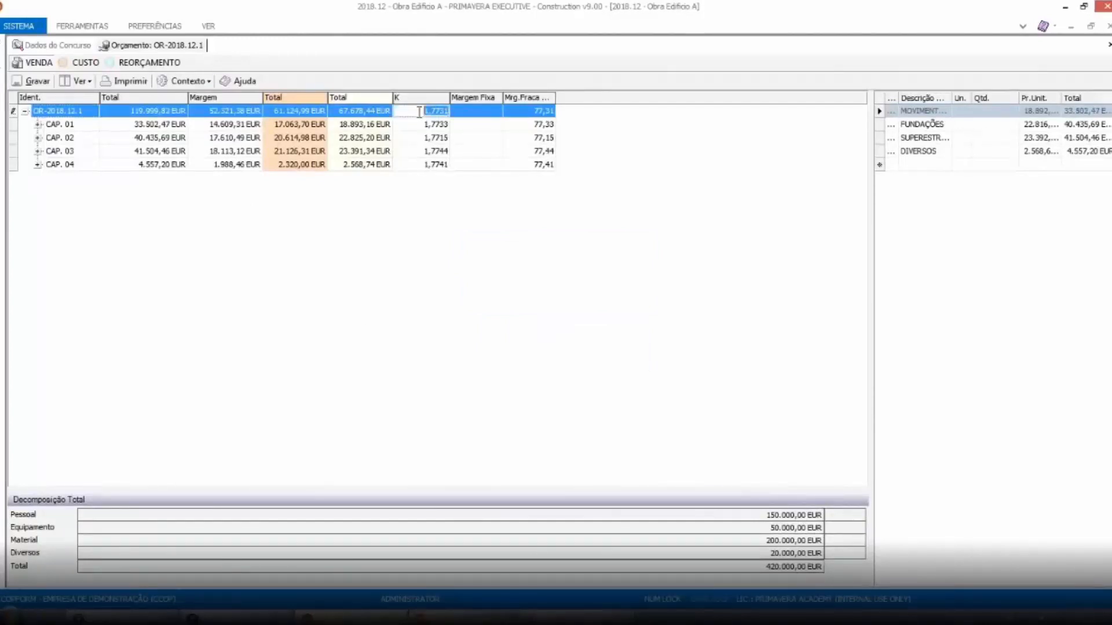
text(2)
key(Return)
click(545, 334)
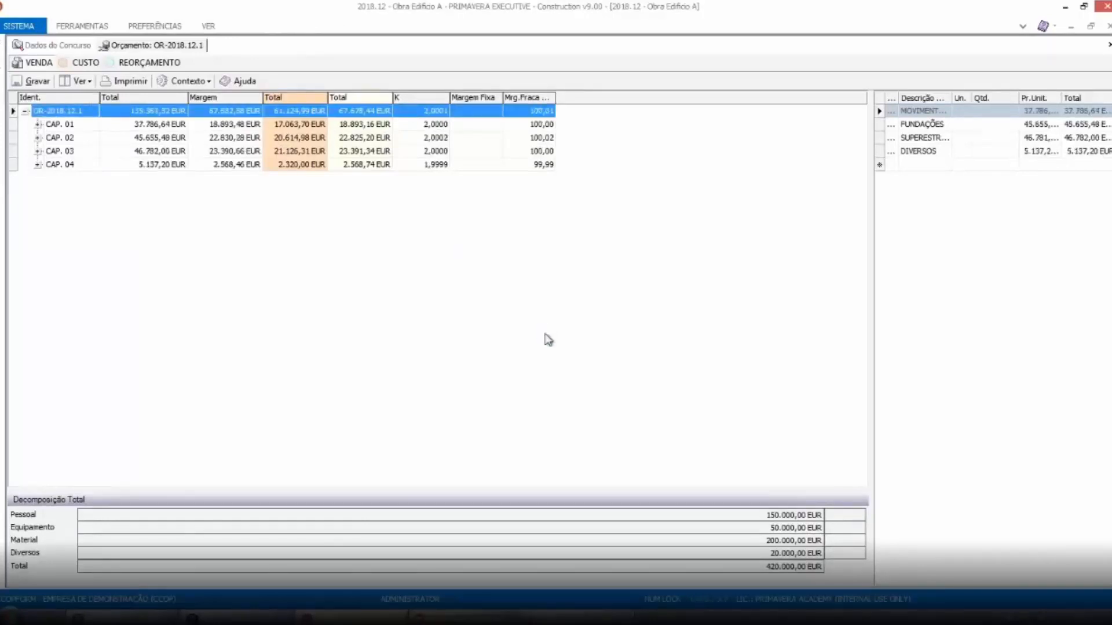
Set the Mrg.Fraca of the whole OR-2018.12.1 budget to 80,00, clearing fixed margins.
click(529, 111)
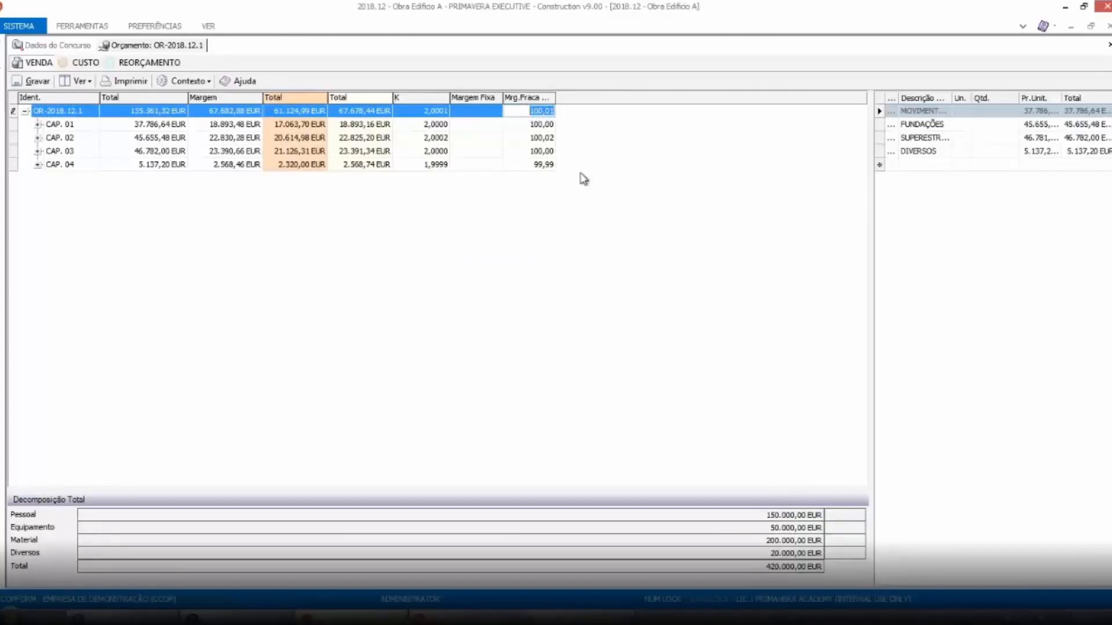
text(80,00)
key(Return)
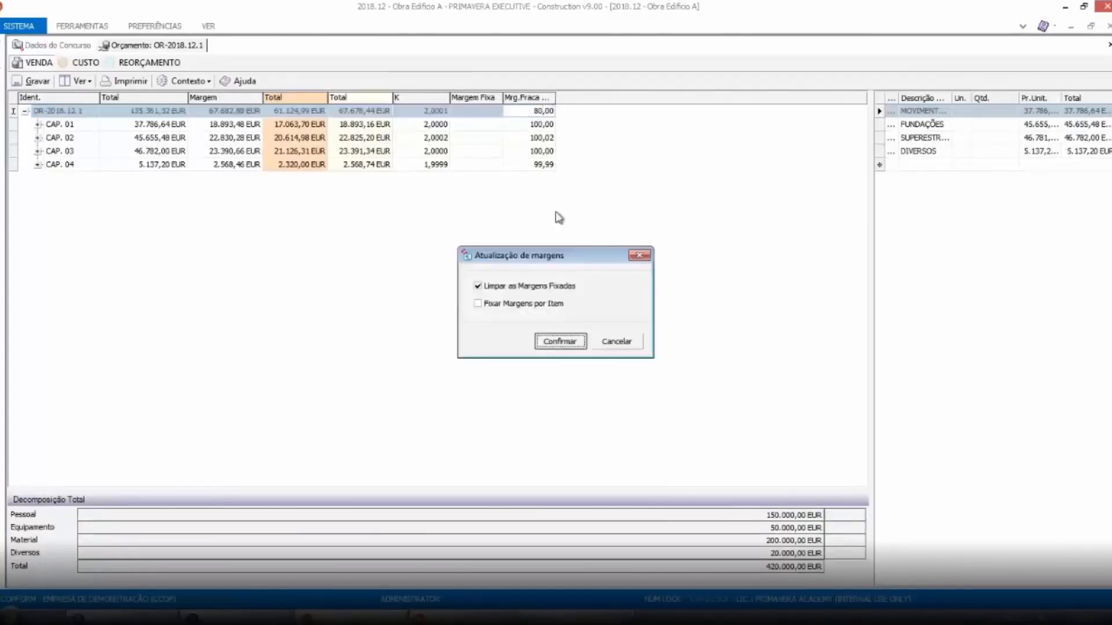
click(548, 343)
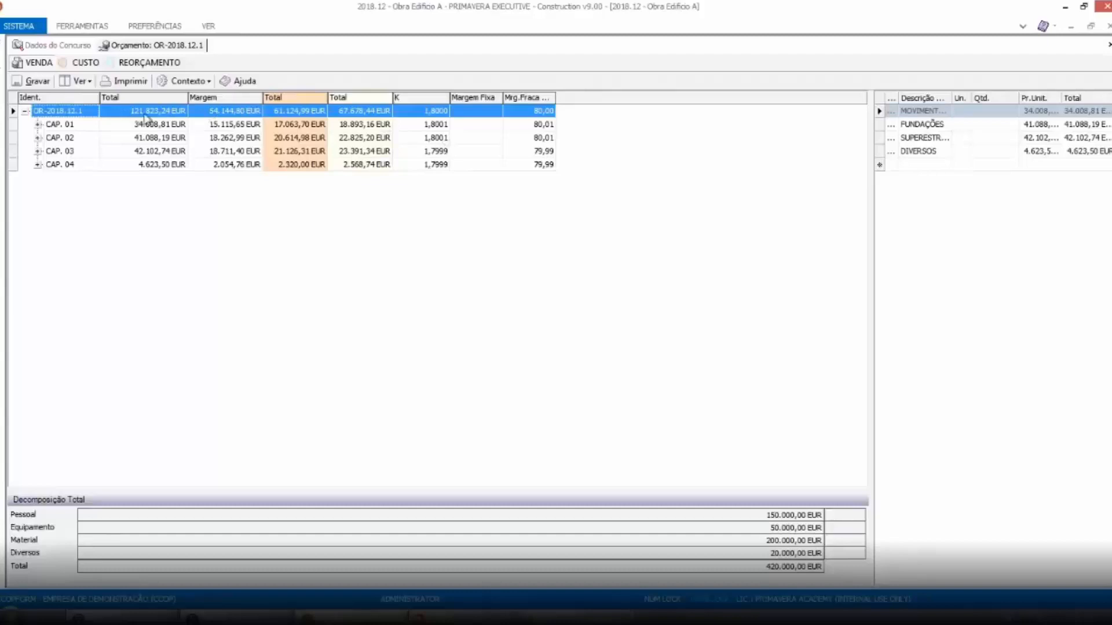
Set the overall K coefficient to 2 with Fixar Margens por Item enabled, and save the budget while closing it.
click(414, 112)
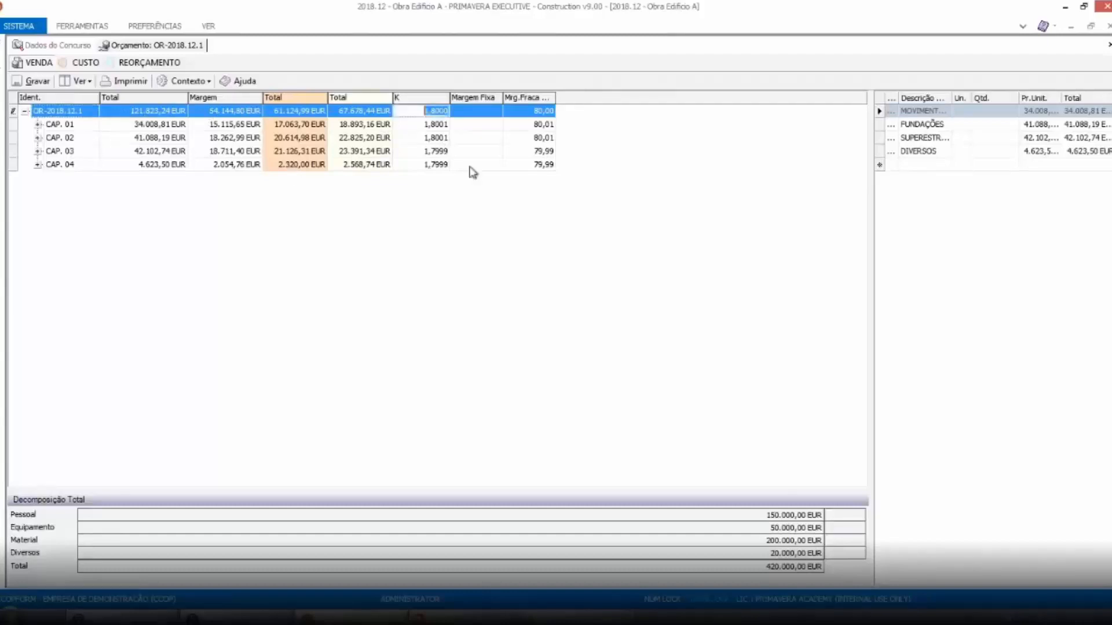
text(2)
key(Return)
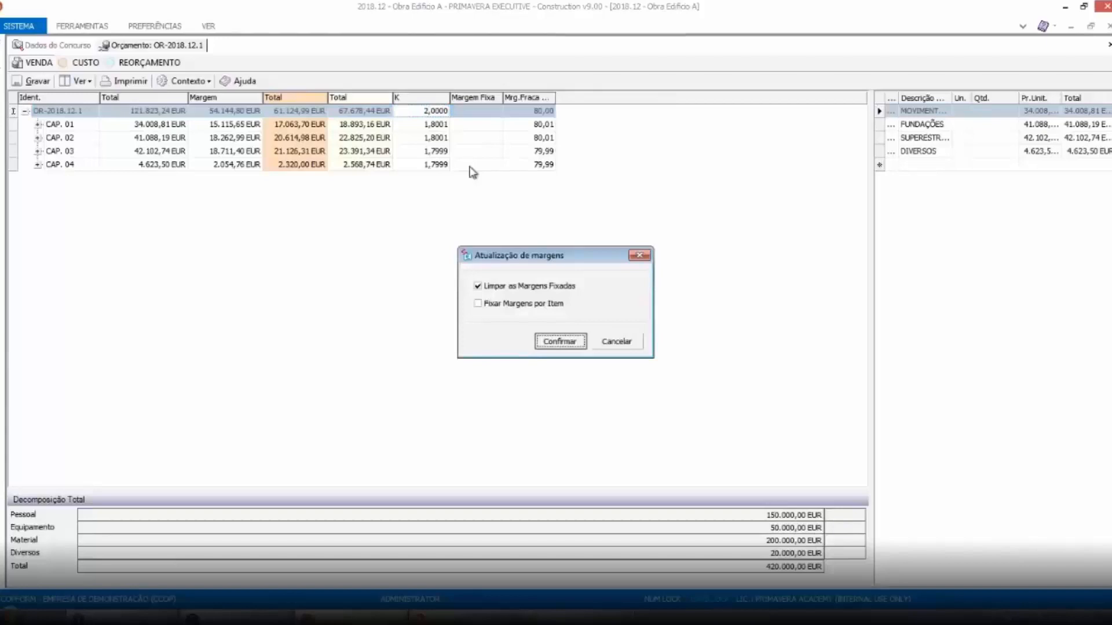
click(492, 304)
click(554, 341)
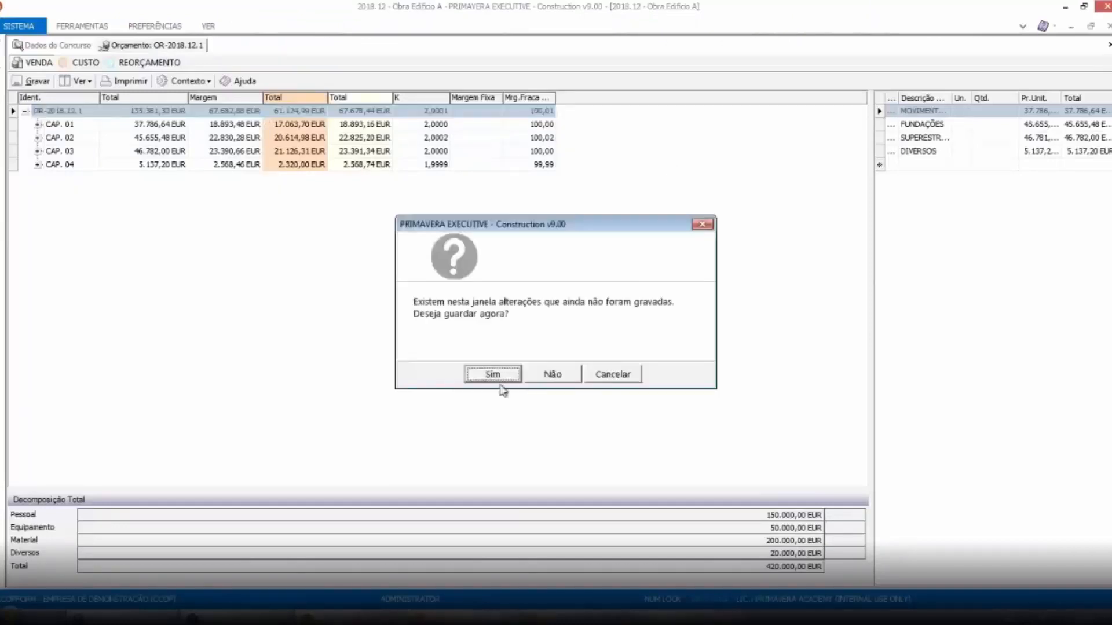
click(495, 374)
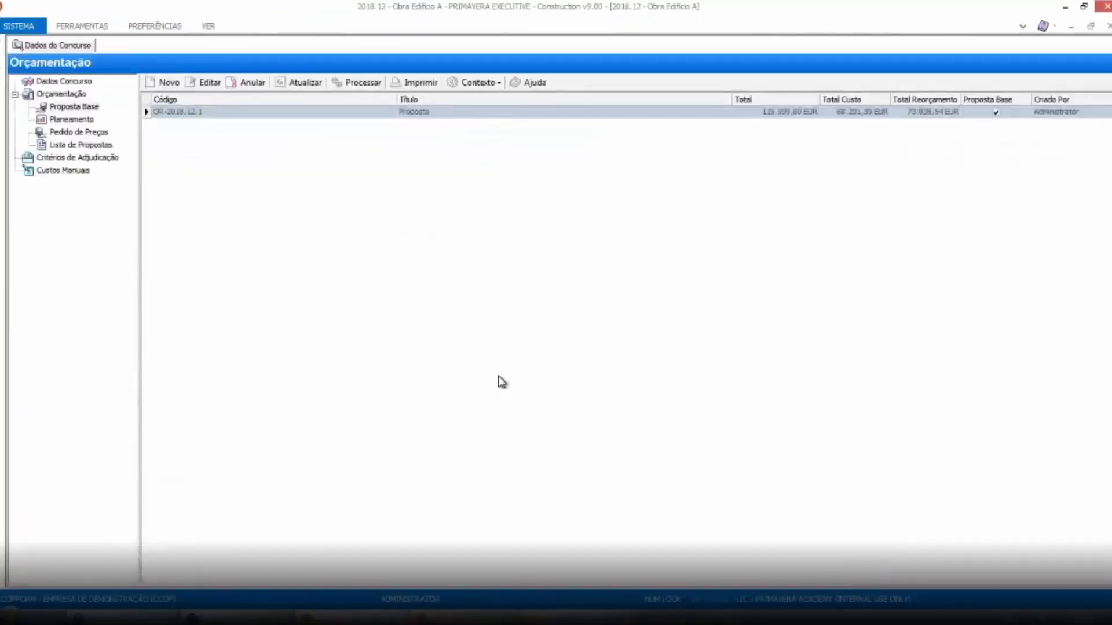
Open Margens e Preços do Orçamento for the base proposal and set the EQUIPAMENTOS resource margin to 30%.
click(486, 83)
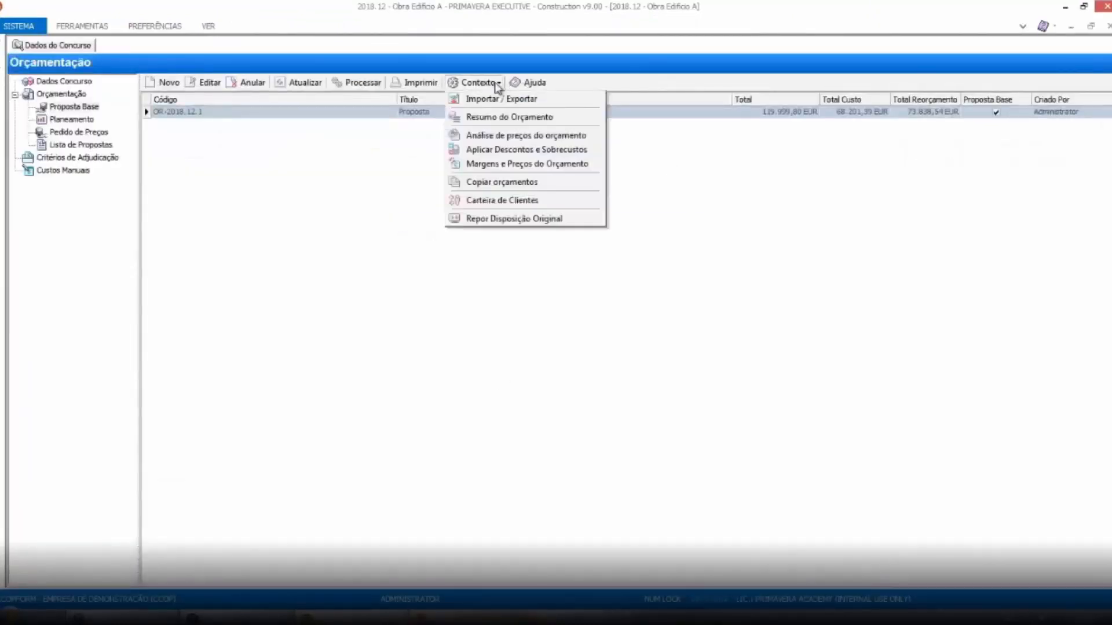
click(494, 166)
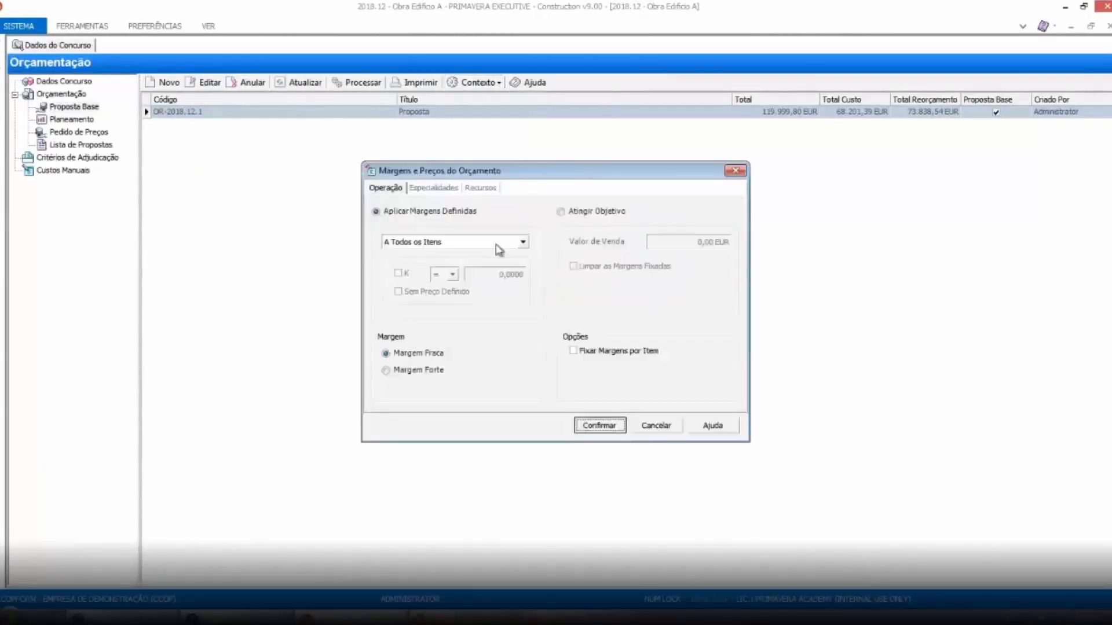
click(480, 188)
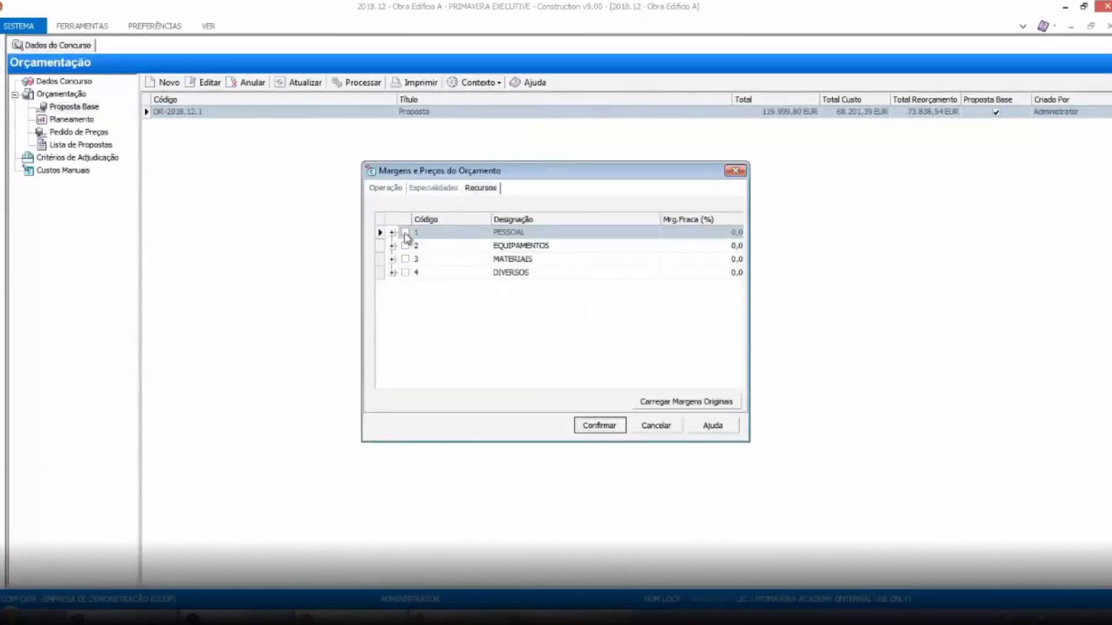
click(392, 245)
click(716, 248)
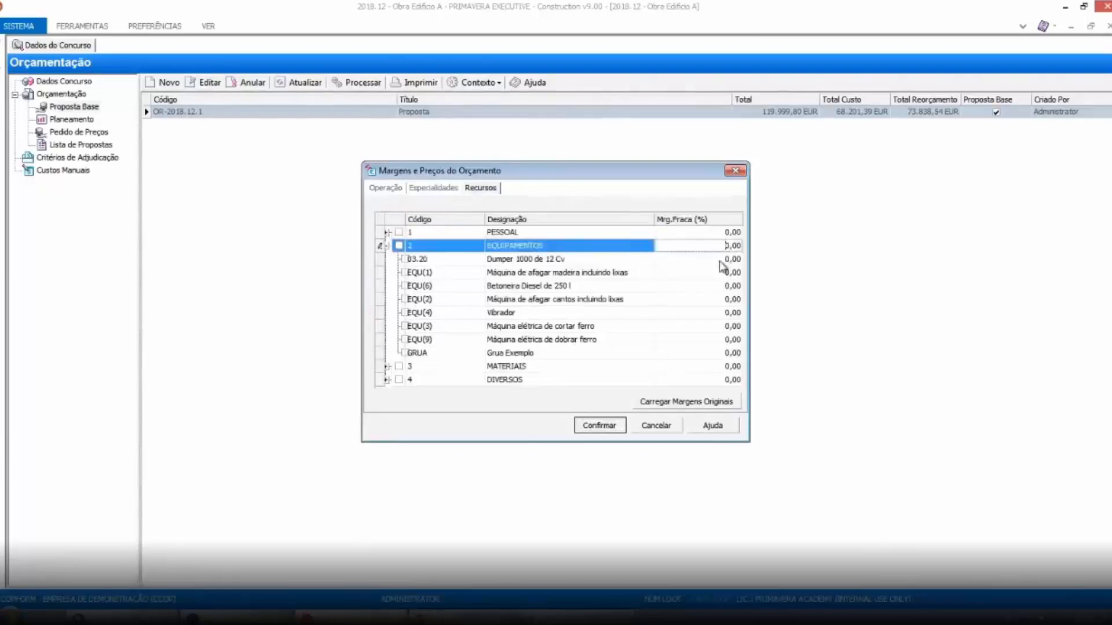
text(30)
Set the PESSOAL resource margin to 50%, apply the defined margins, and select the proposal to check its total.
click(720, 232)
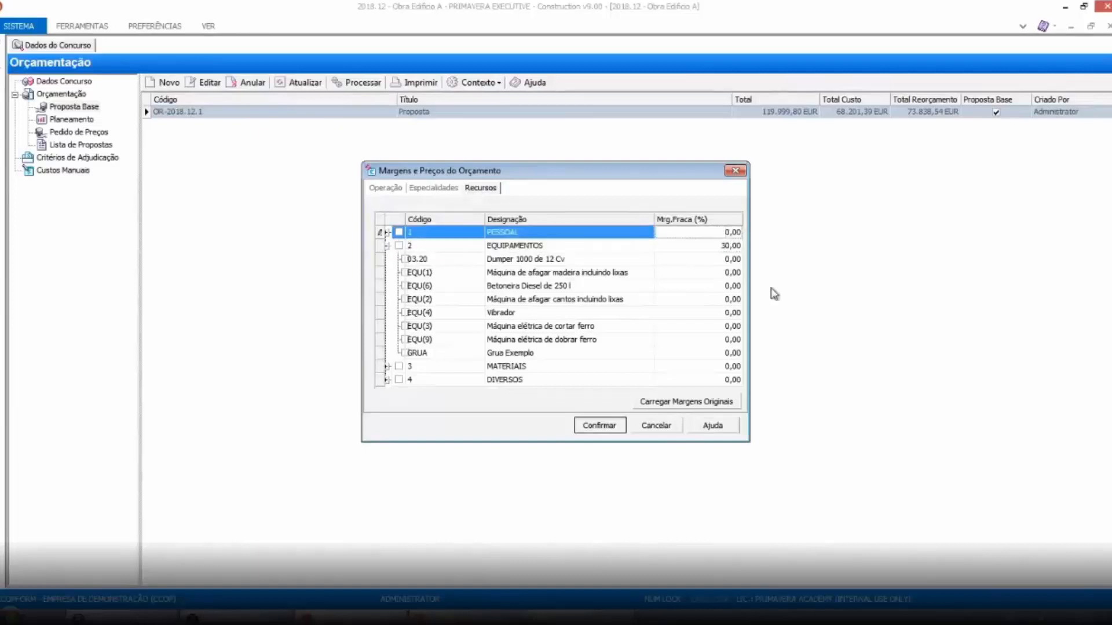
text(50)
click(686, 355)
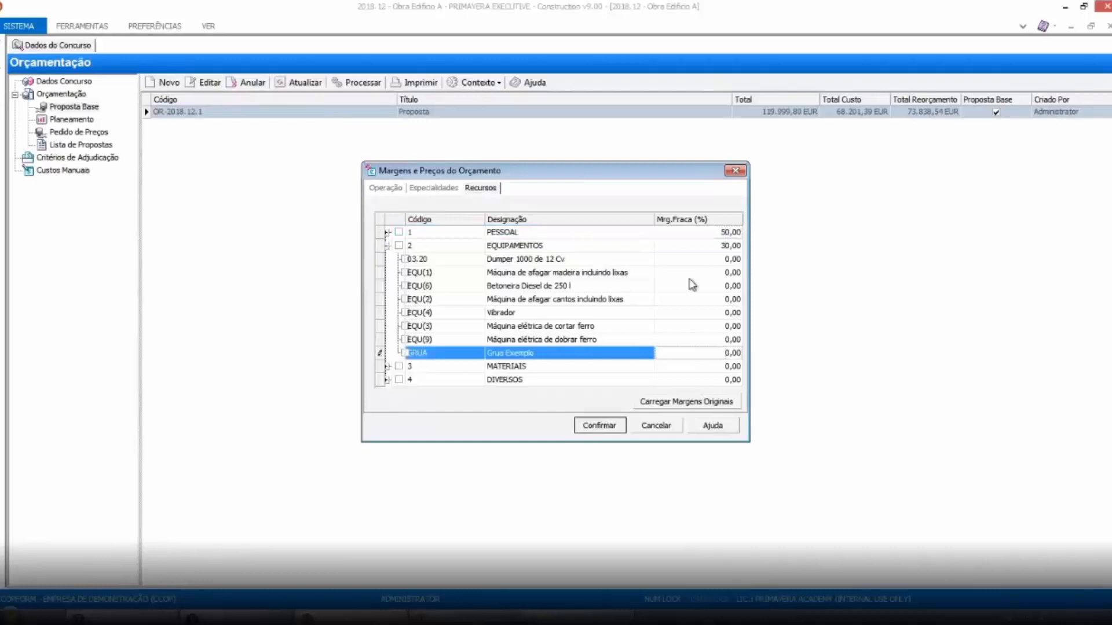
click(614, 427)
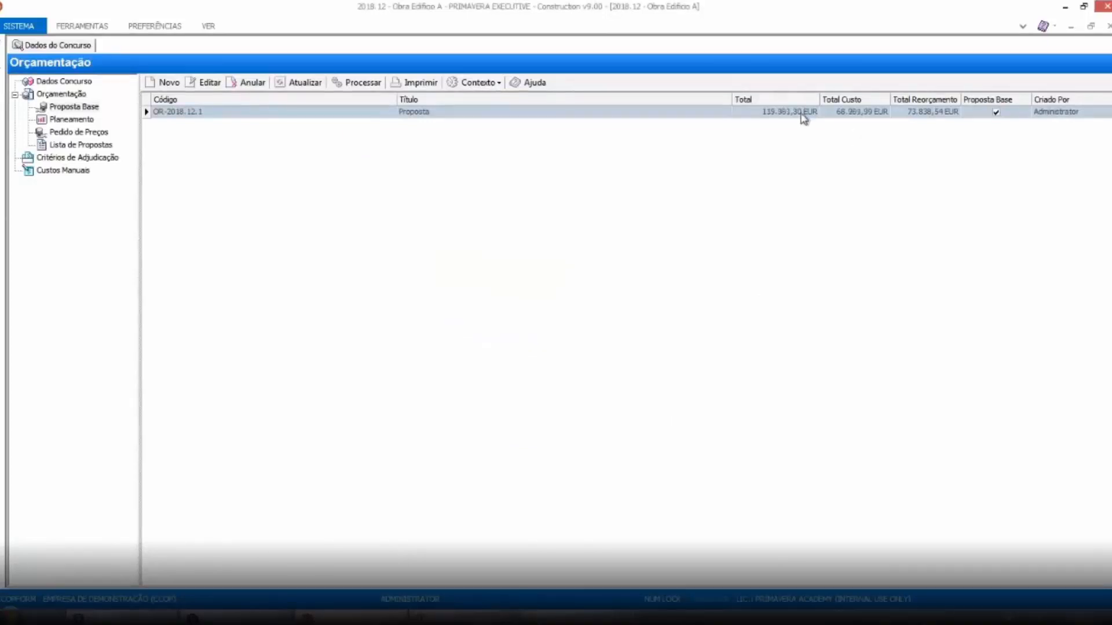
click(798, 115)
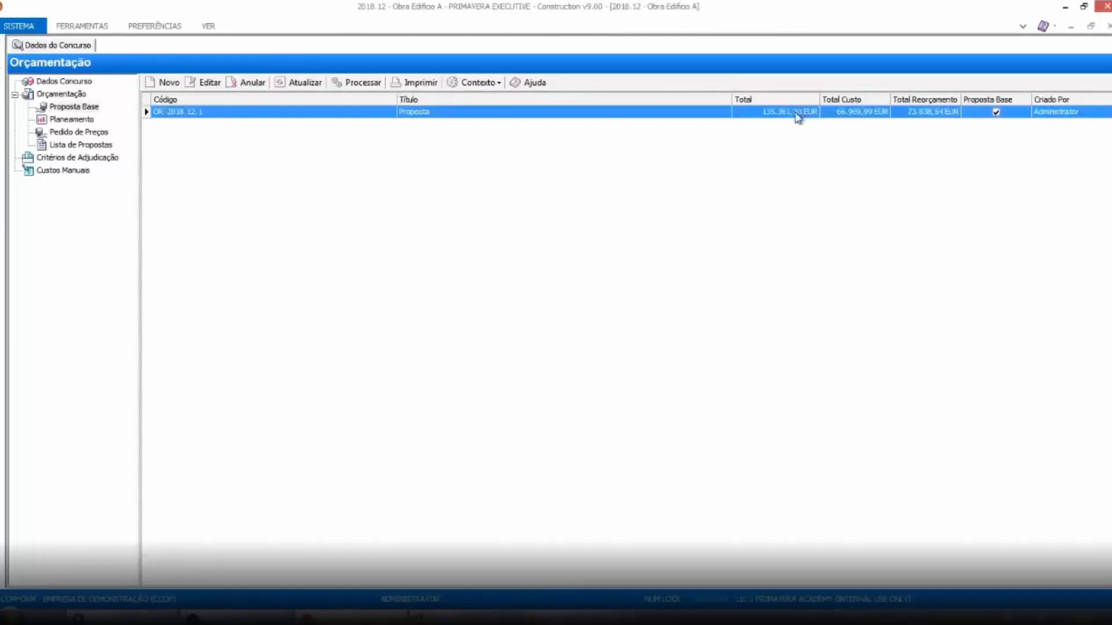